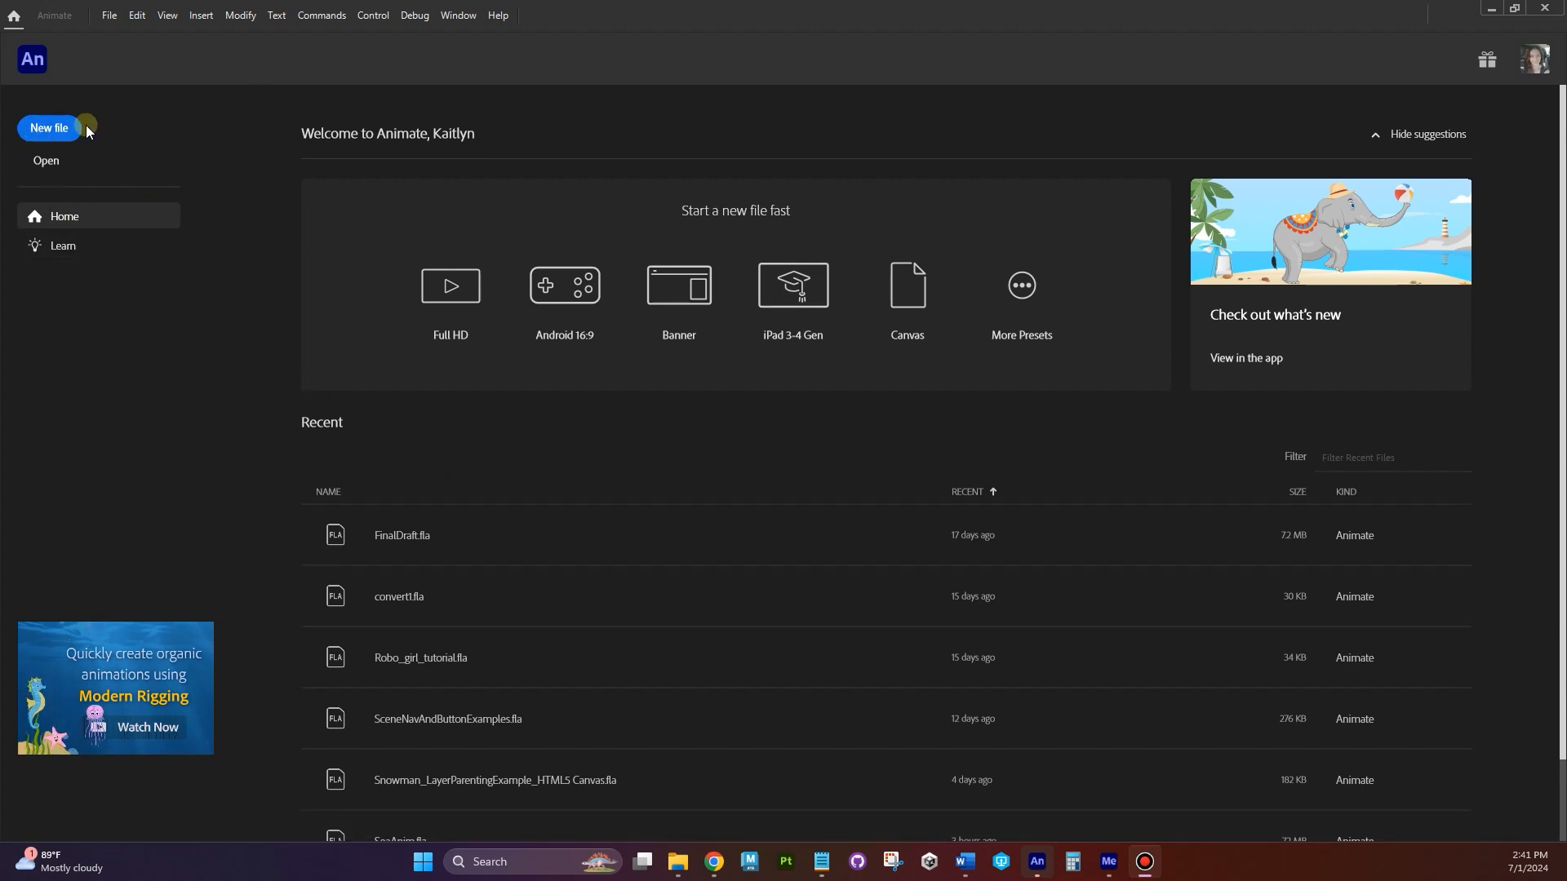
Create a new HD document of 1280 x 720 at 24 fps with HTML5 Canvas as the platform type
left_click(45, 134)
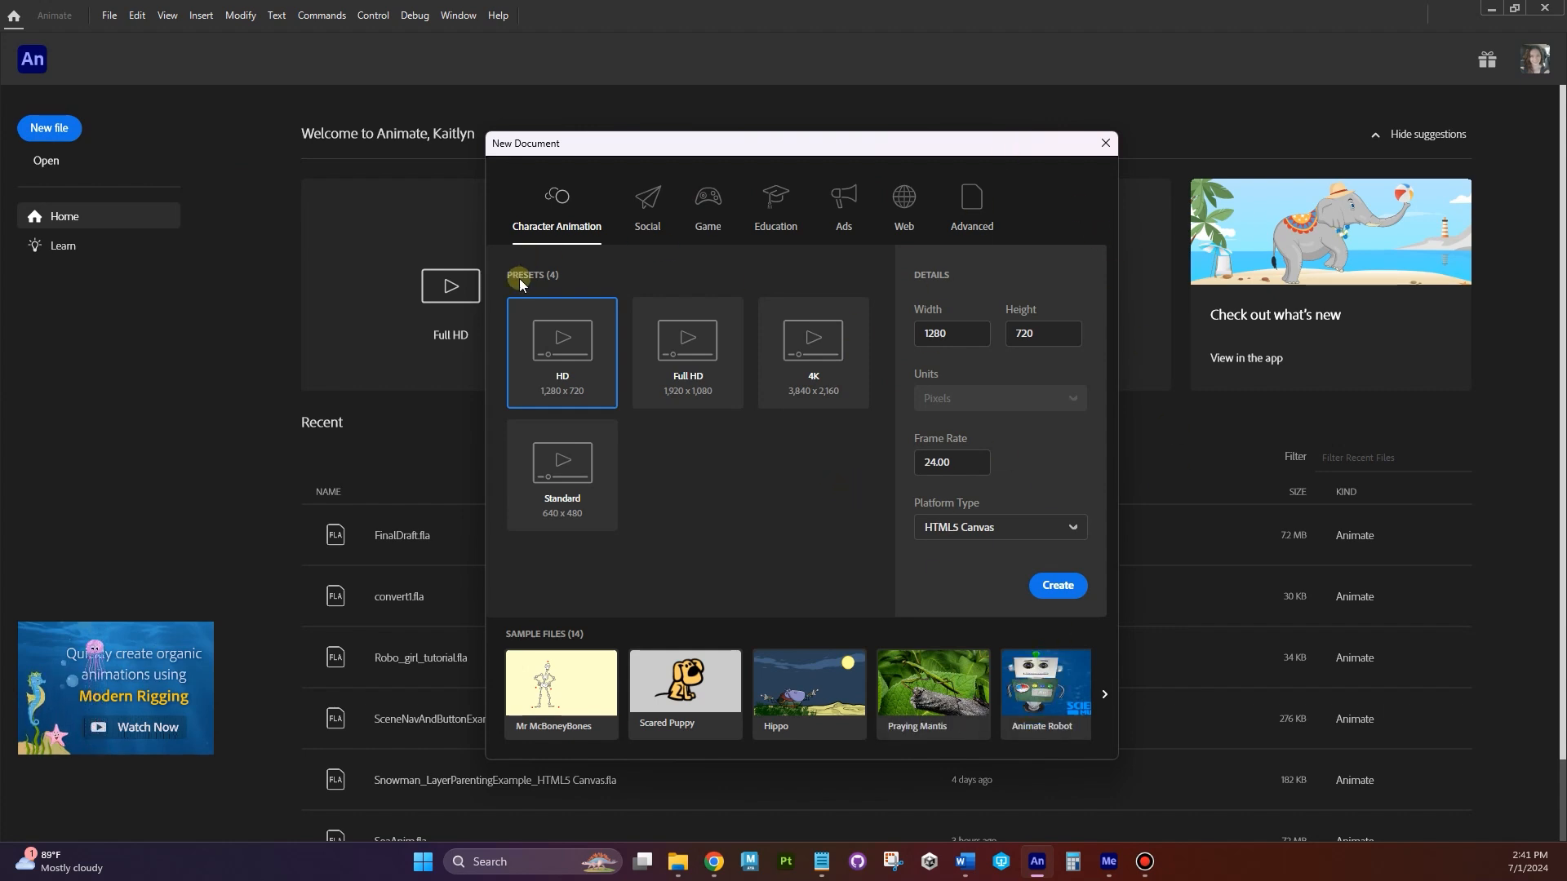
left_click(939, 462)
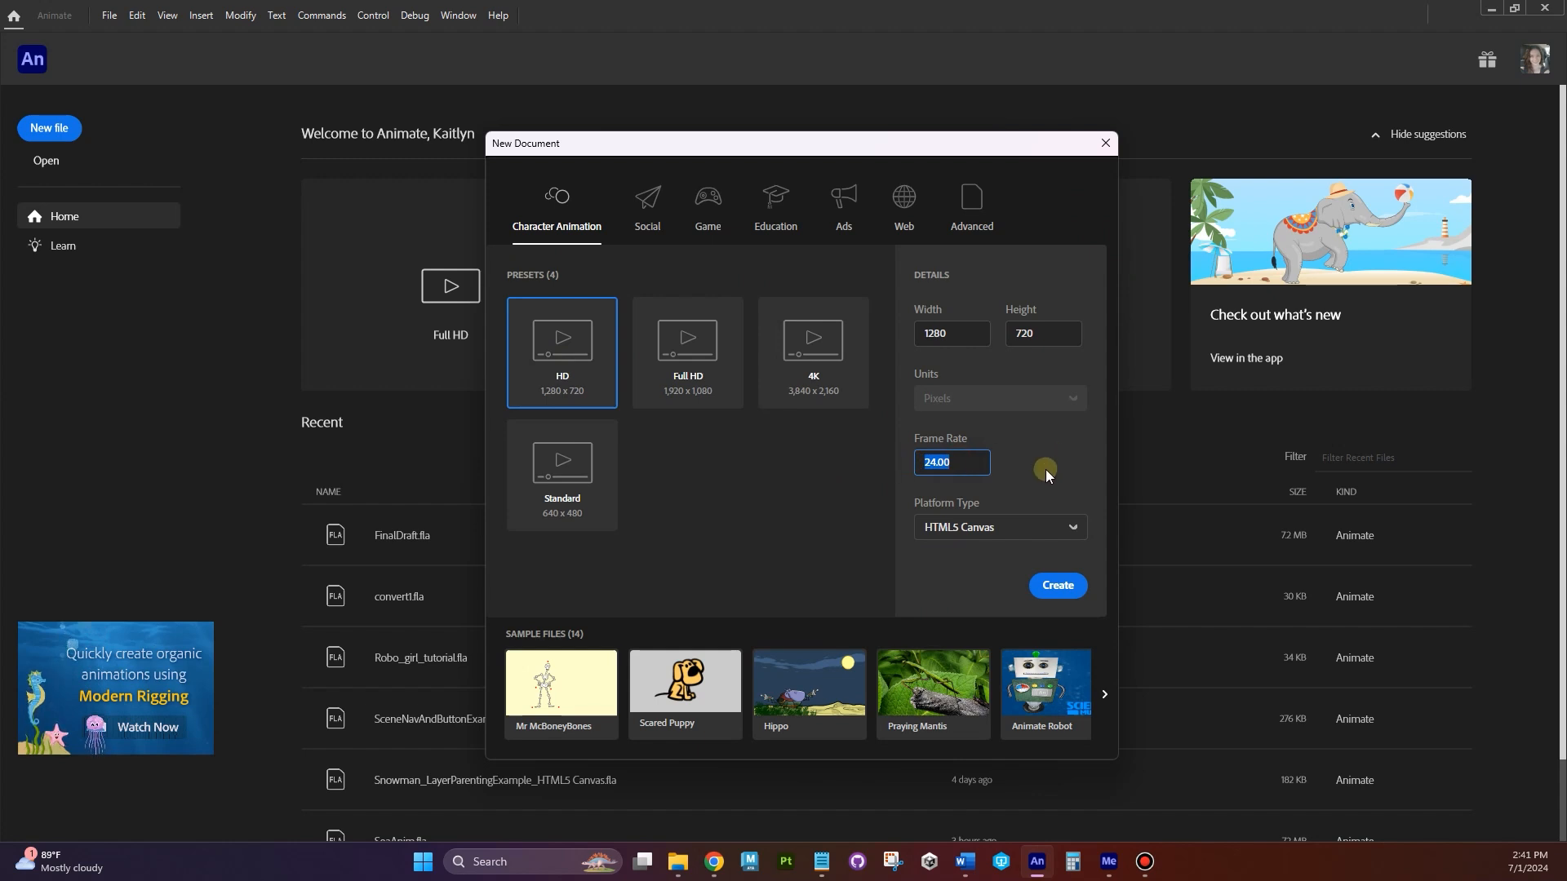
left_click(1010, 528)
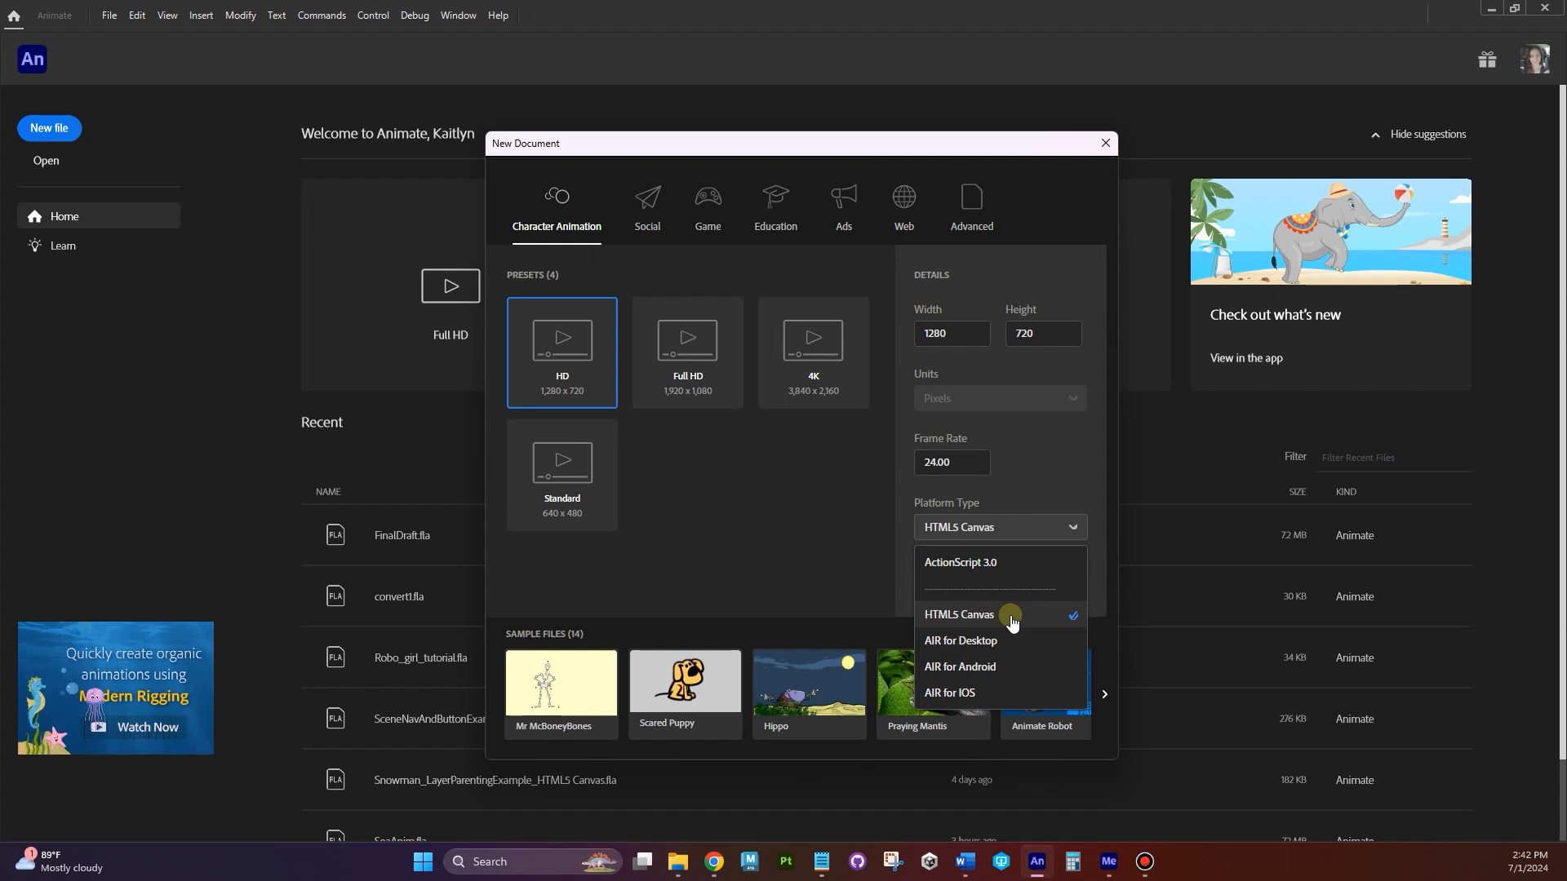
left_click(959, 614)
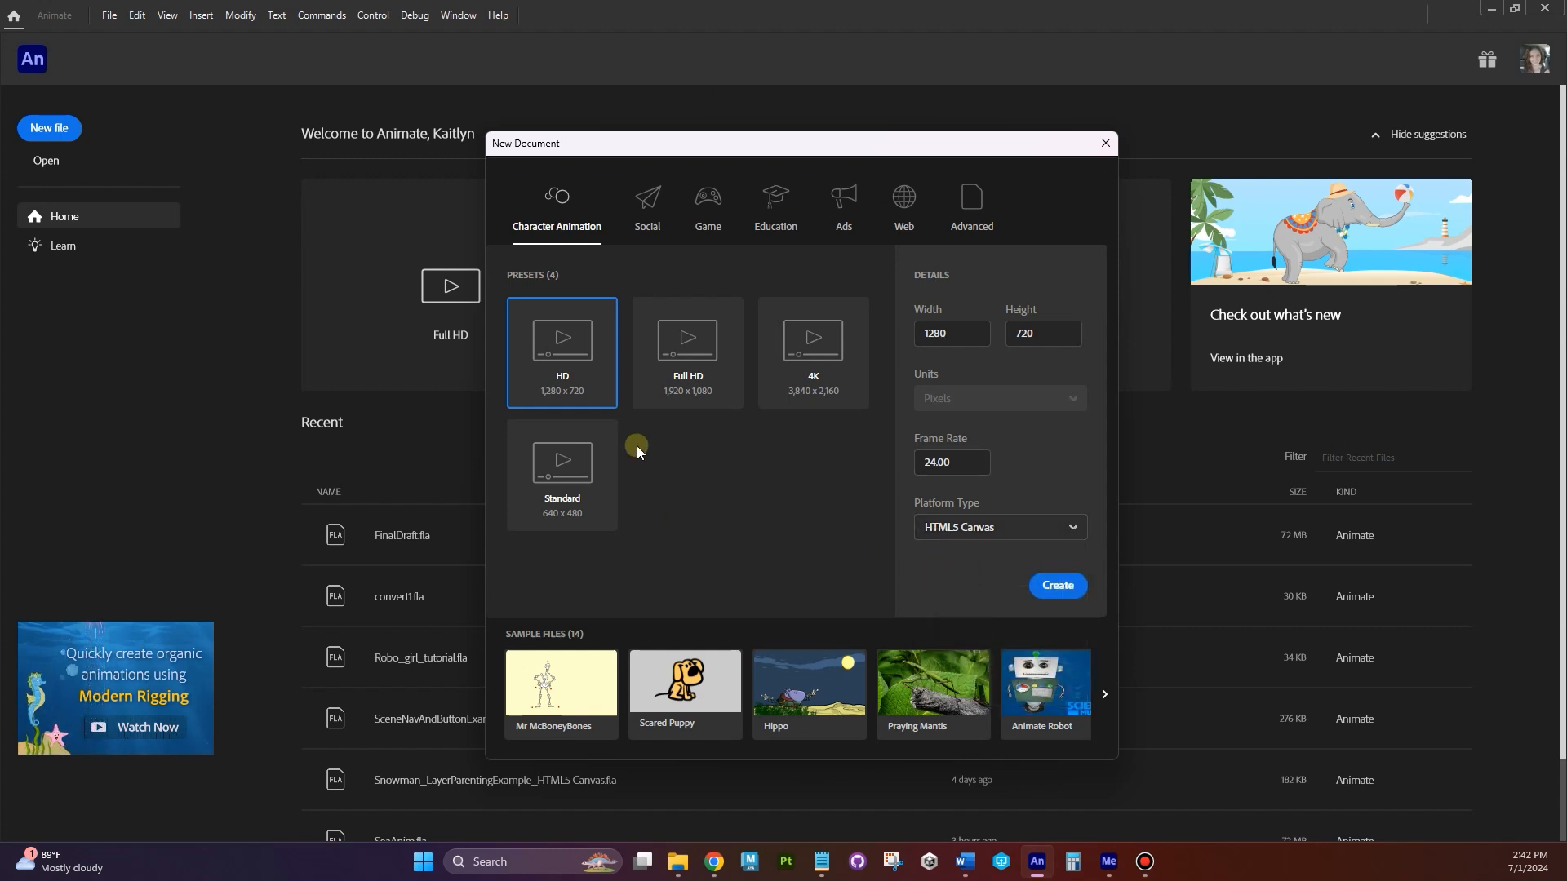
left_click(1034, 594)
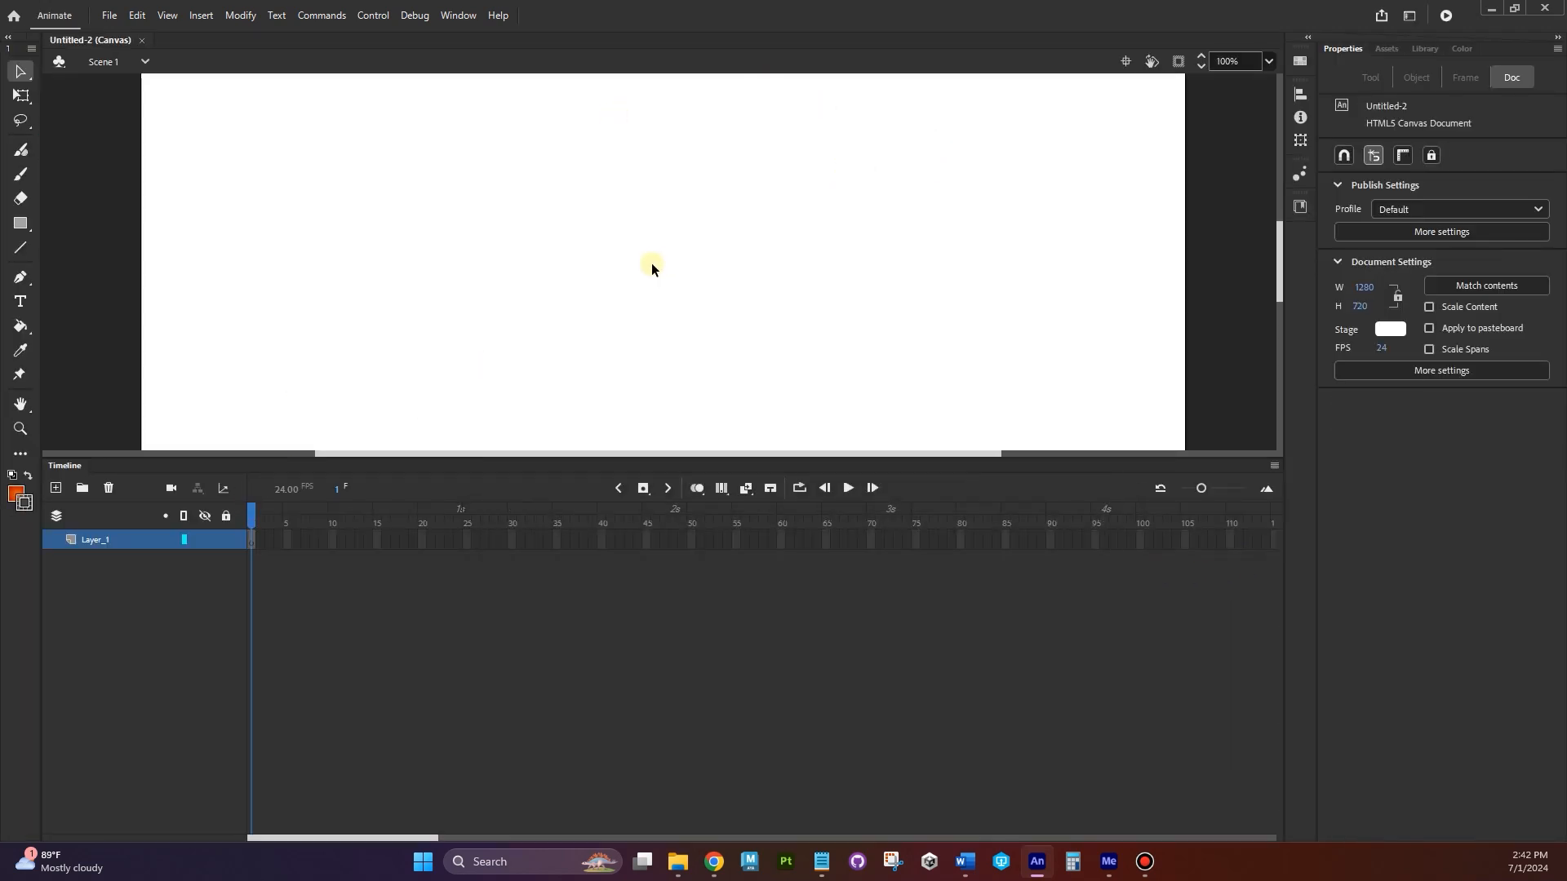
Reduce the height of the Timeline panel to give the stage area more room
scroll(640, 243, "down", 2)
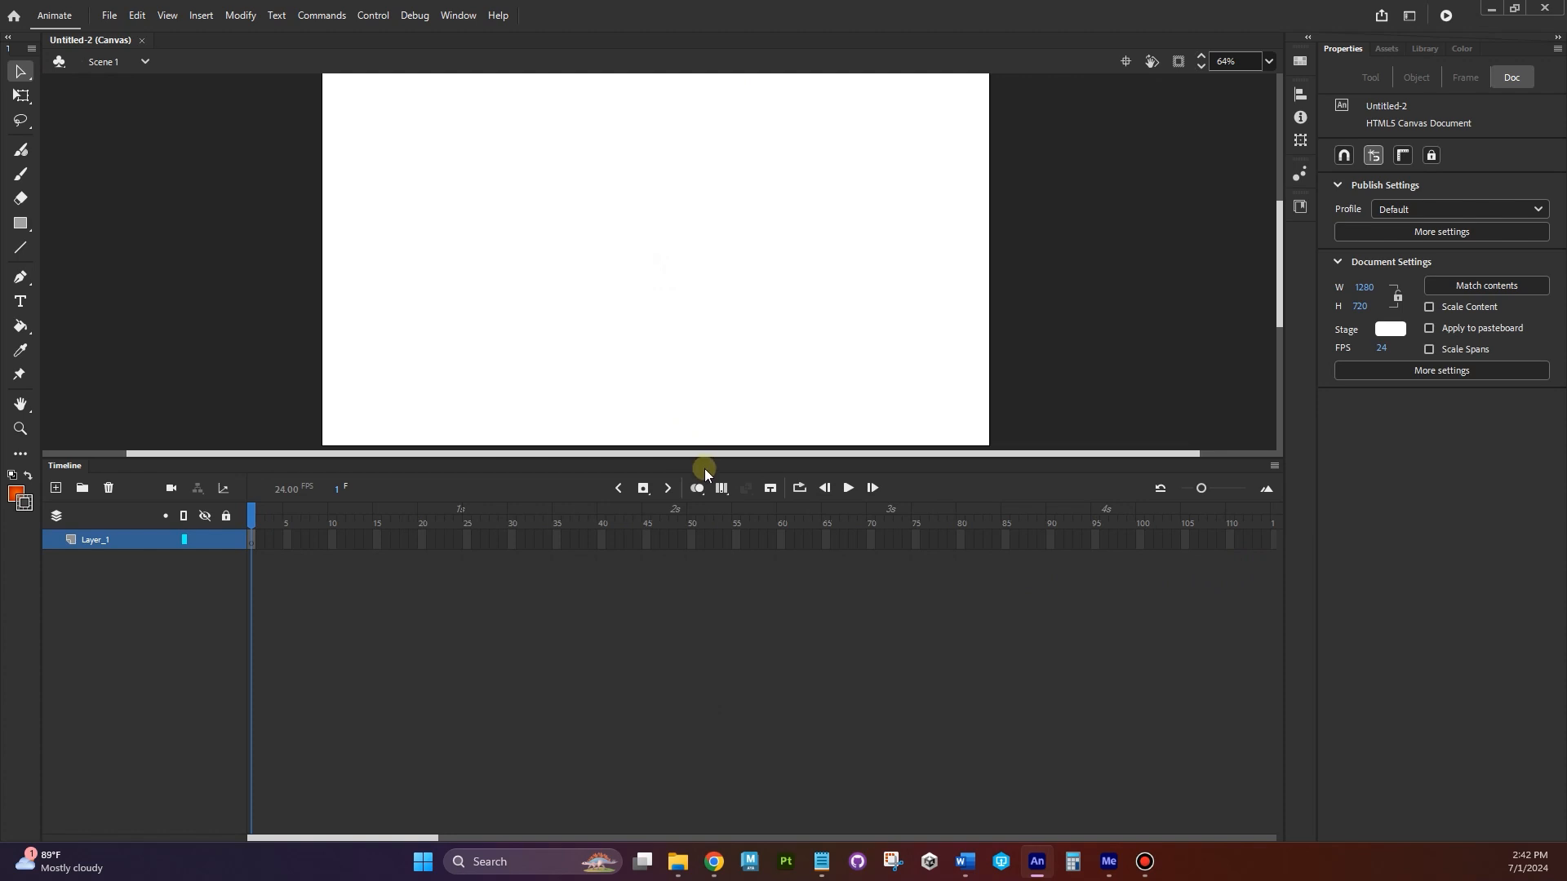
left_click_drag(699, 462, 682, 653)
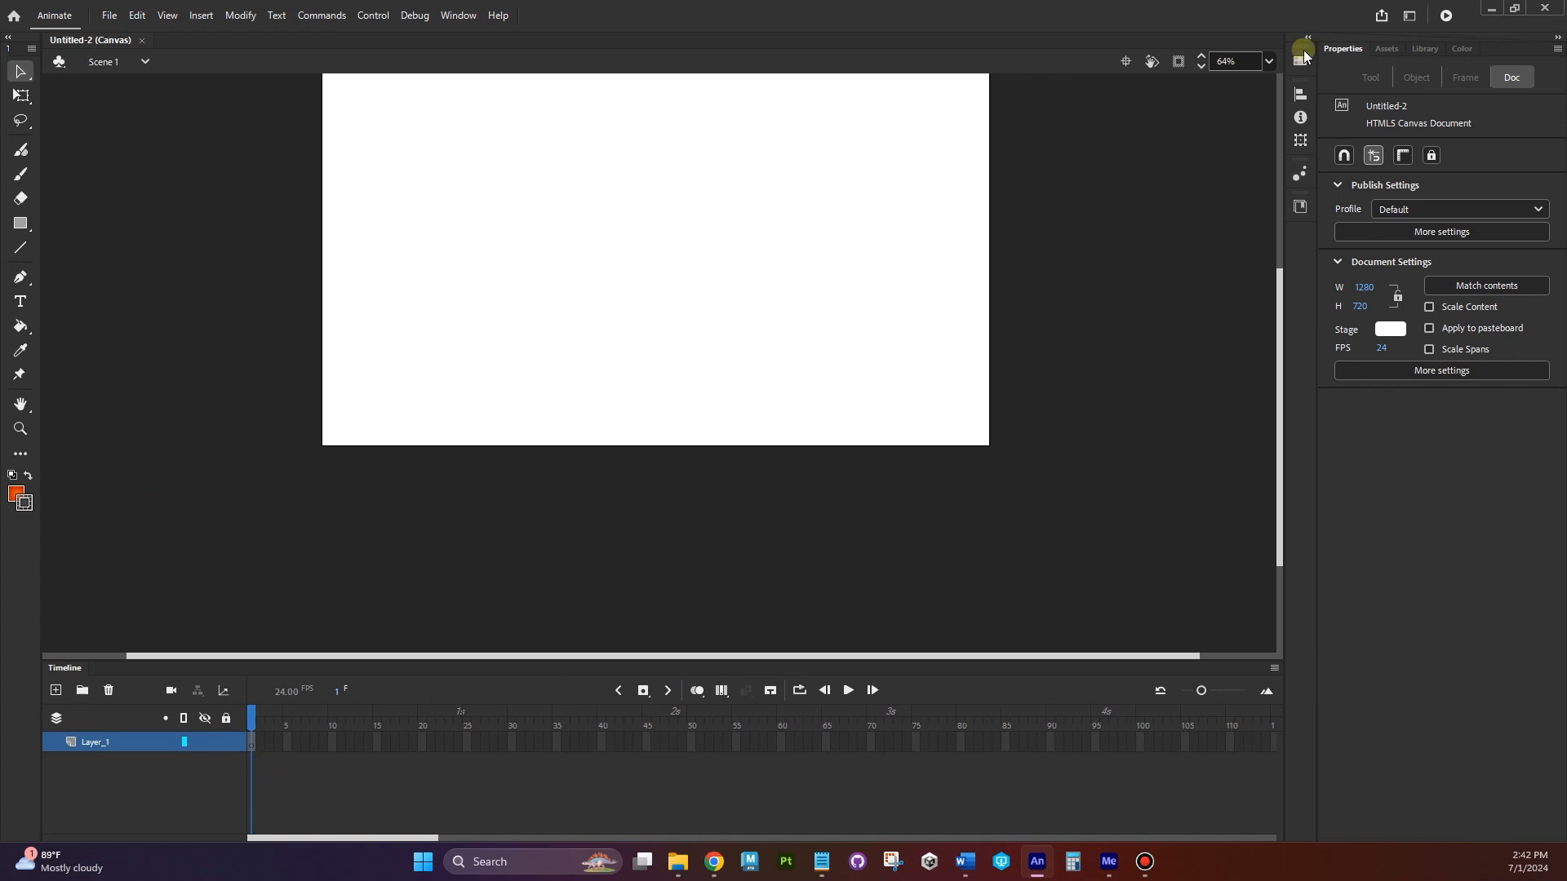
left_click(1409, 15)
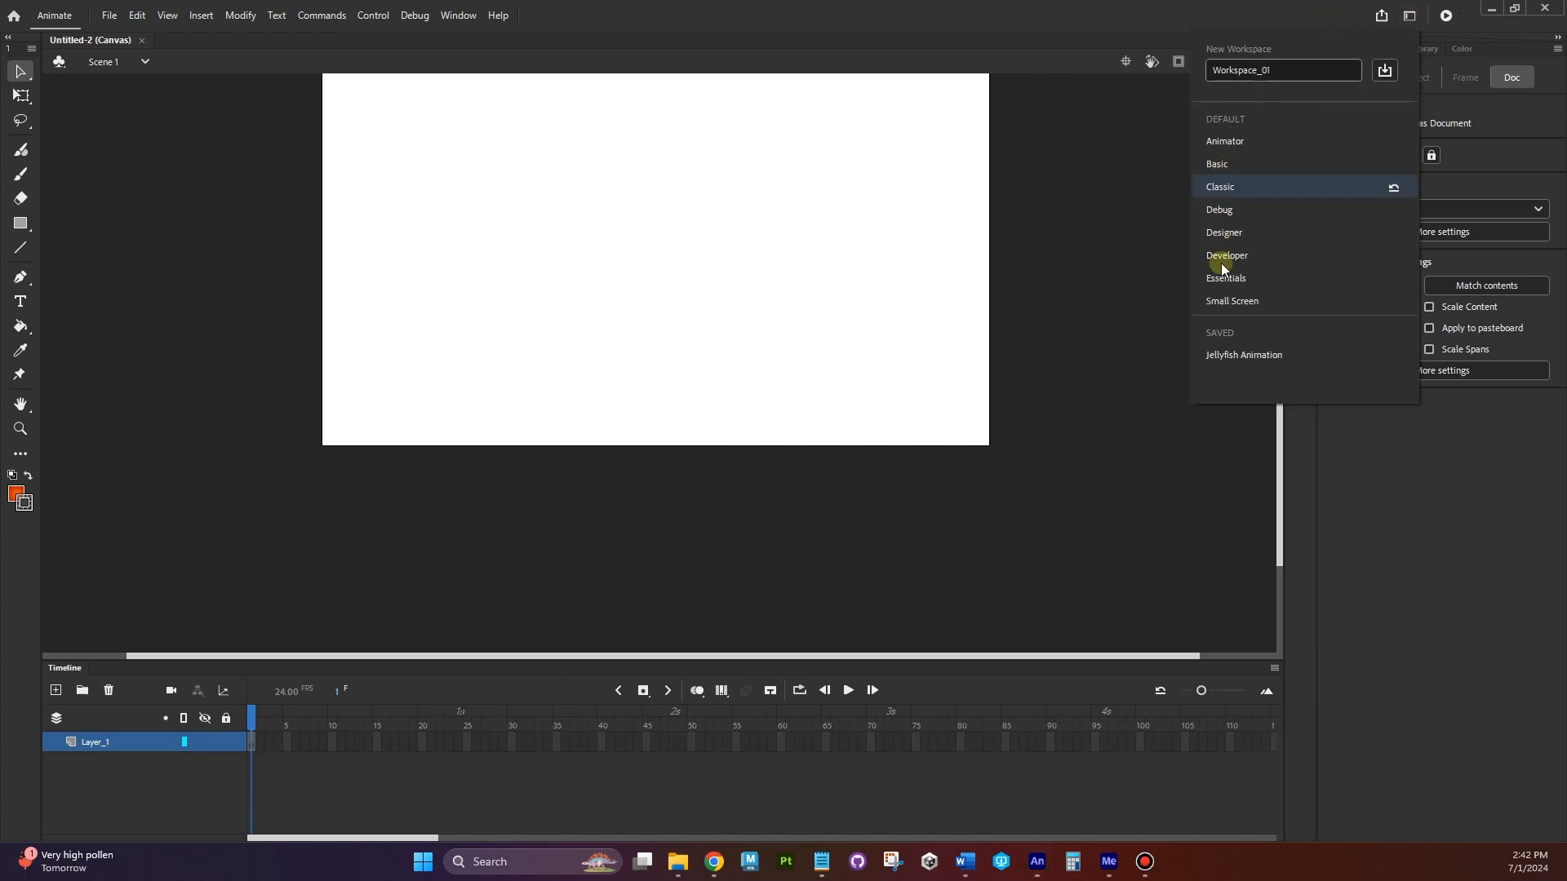
left_click(1431, 540)
left_click_drag(65, 668, 74, 837)
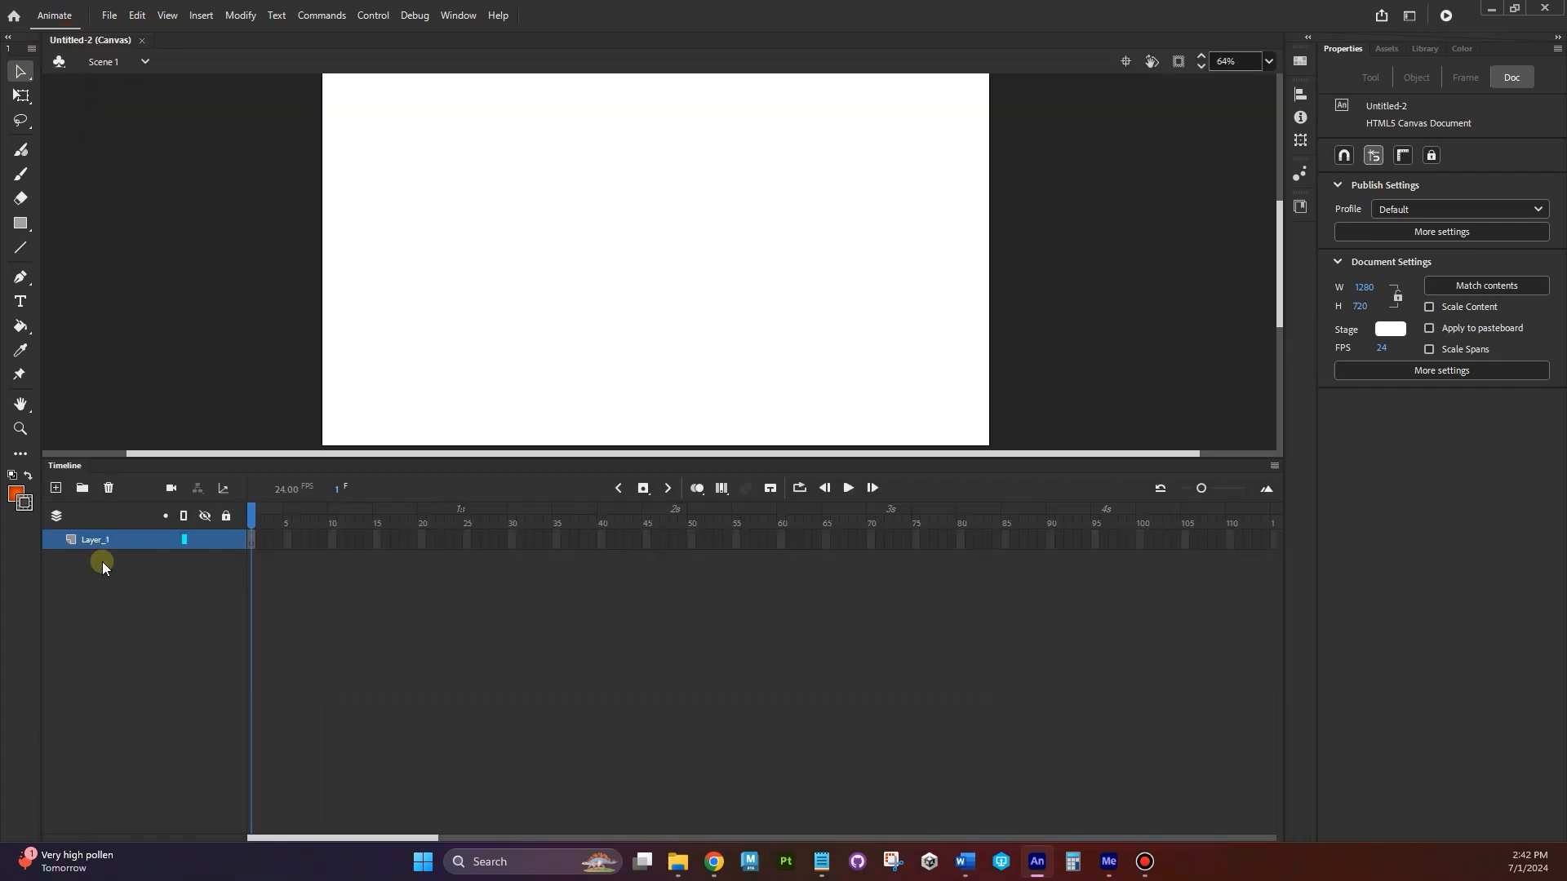
left_click_drag(299, 459, 272, 664)
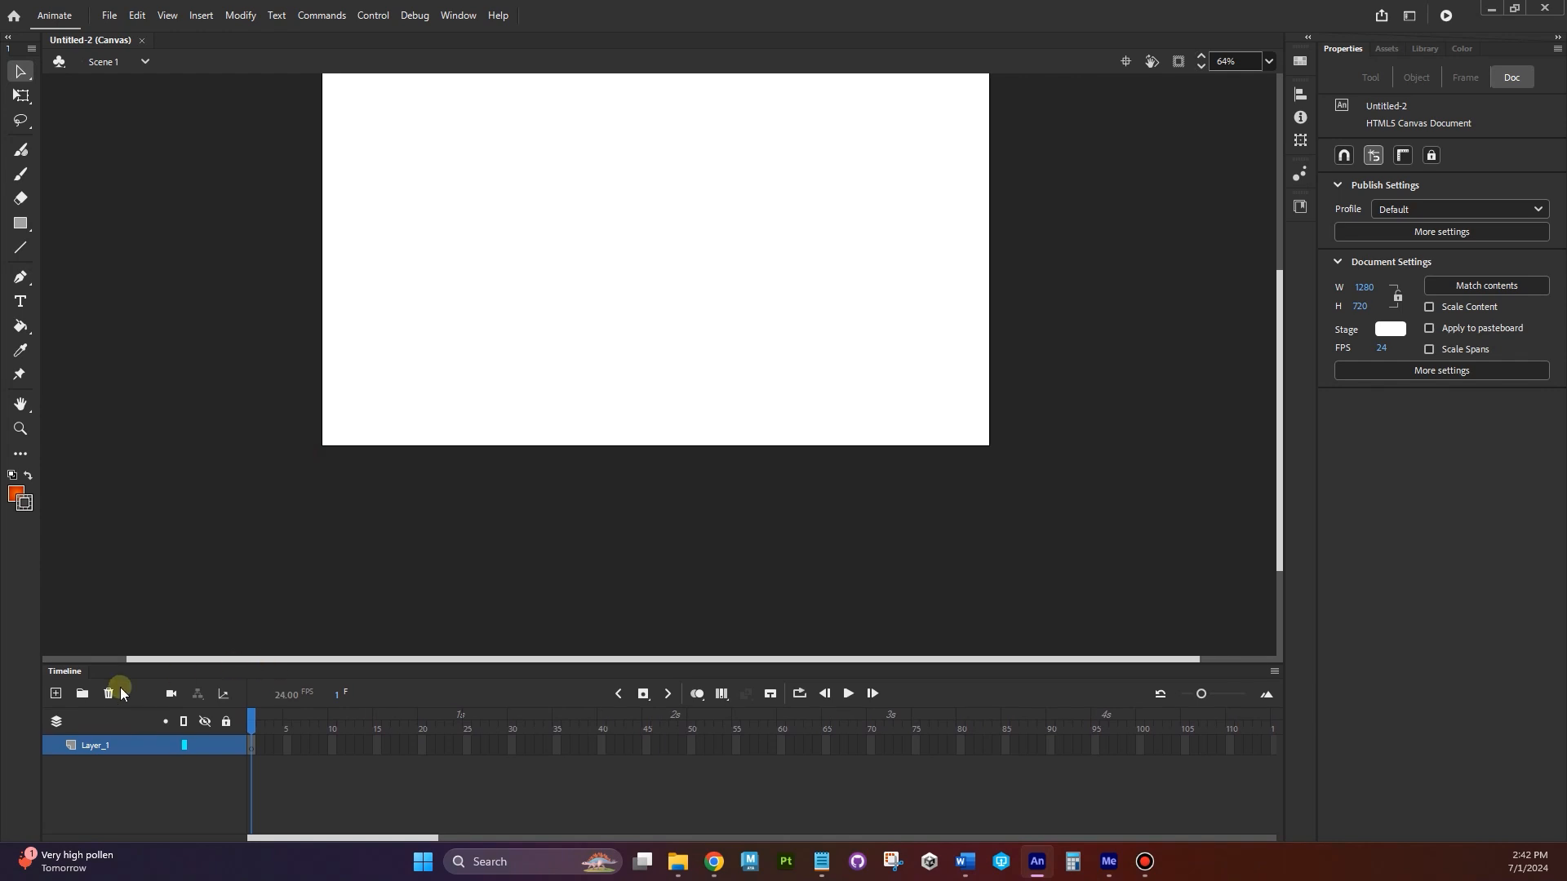
Move the Timeline into the Properties and Color panel group and dock it back beneath the stage
left_click_drag(68, 672, 1510, 50)
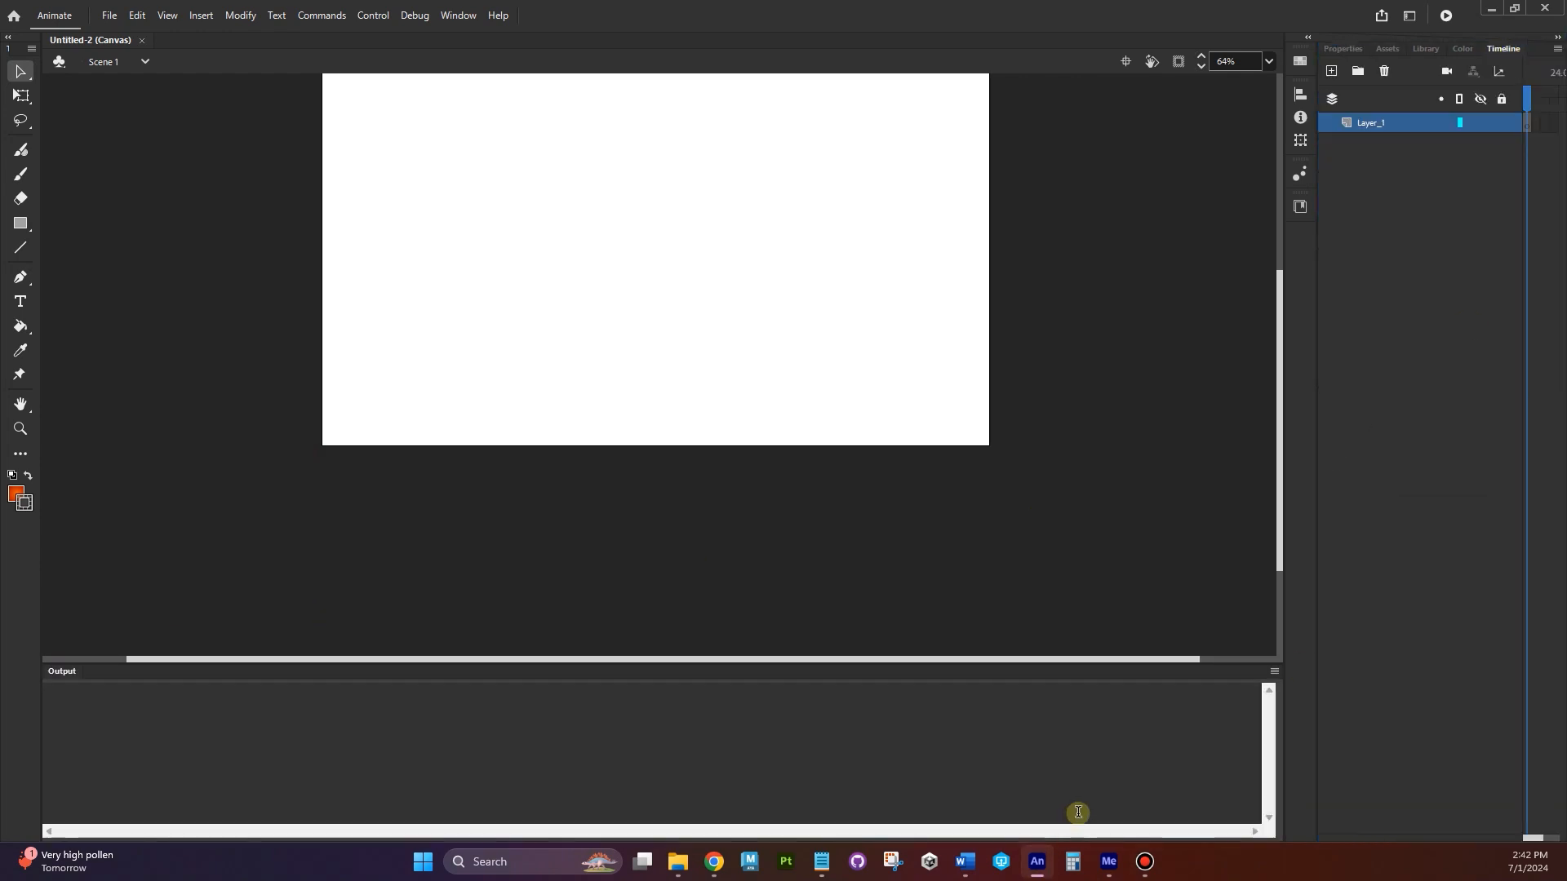
left_click_drag(1498, 50, 52, 665)
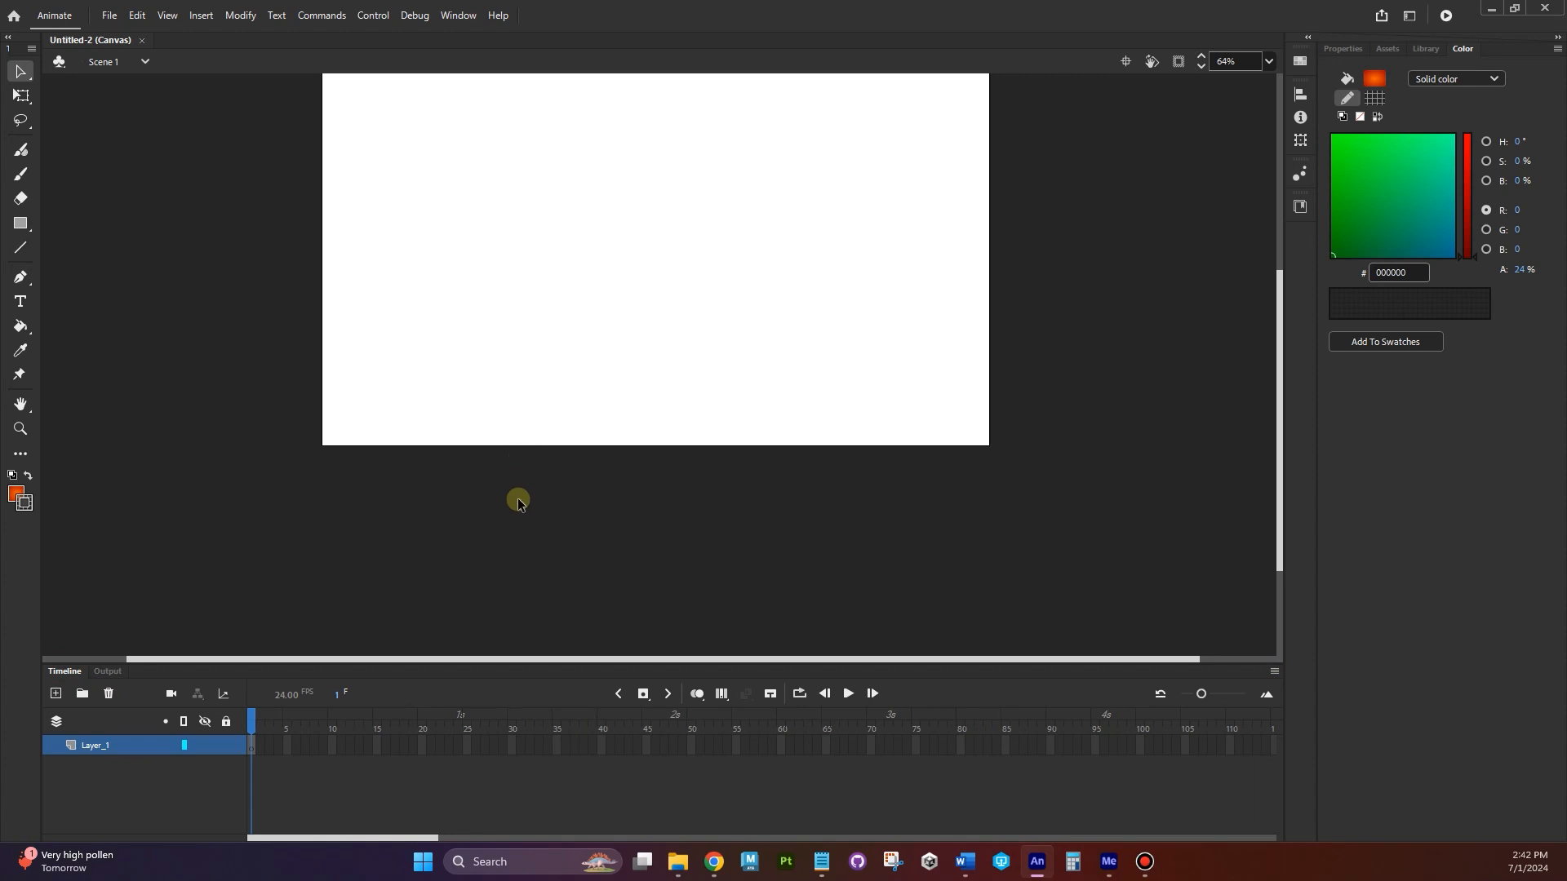
Draw a horizontal ground line about 1377 px long across the lower part of the stage, extending past both edges
left_click_drag(1276, 335, 1282, 290)
left_click(20, 247)
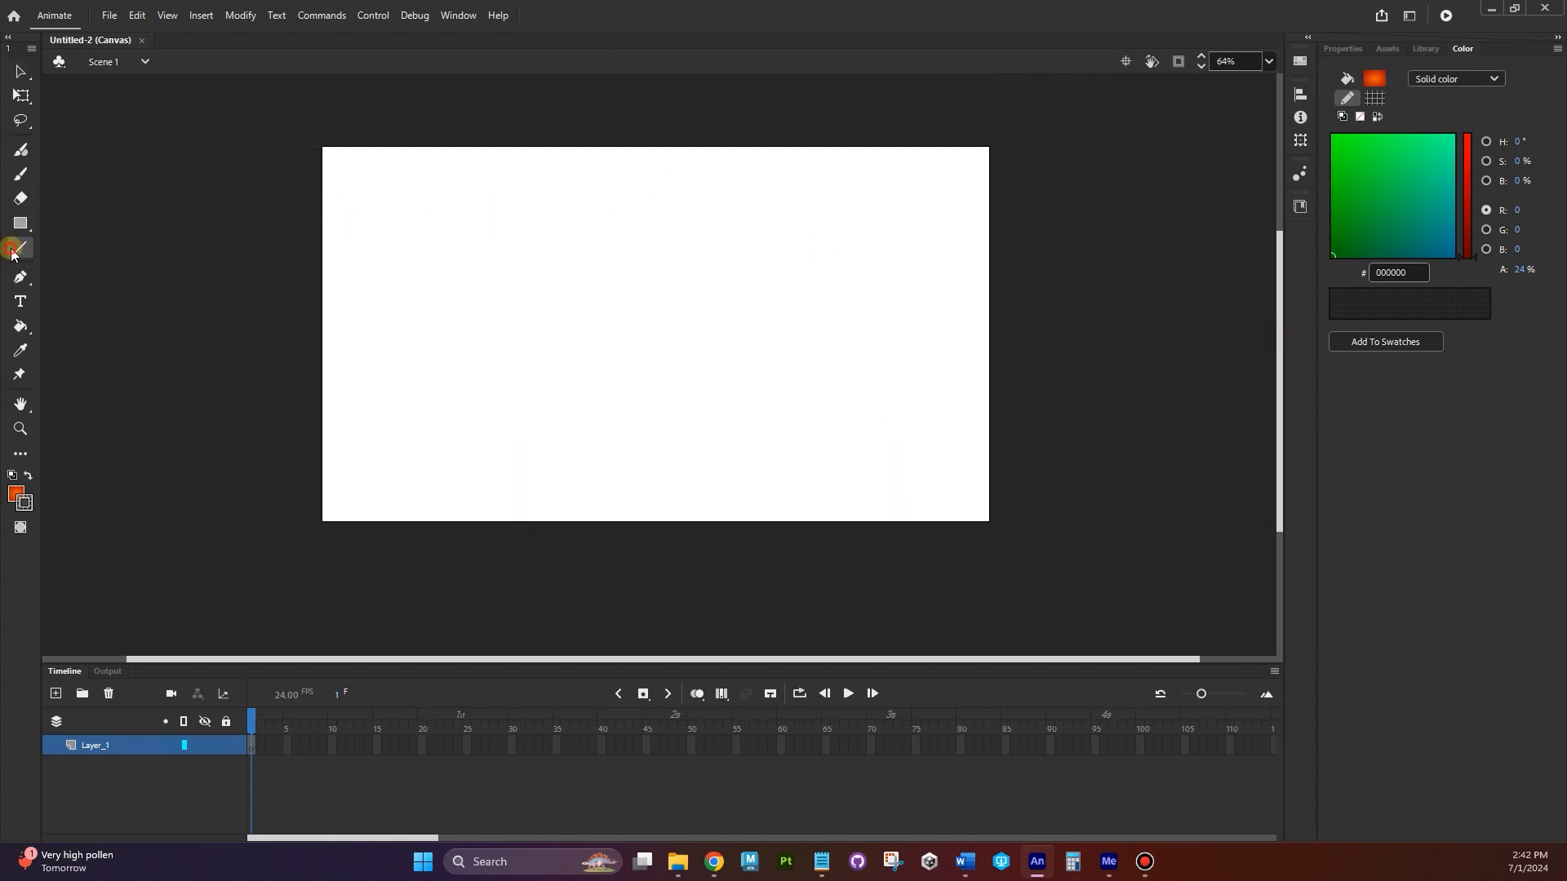
mouse_move(298, 472)
left_mouse_down()
mouse_move(903, 444)
mouse_move(1028, 451)
mouse_move(977, 471)
mouse_move(1015, 489)
left_mouse_up()
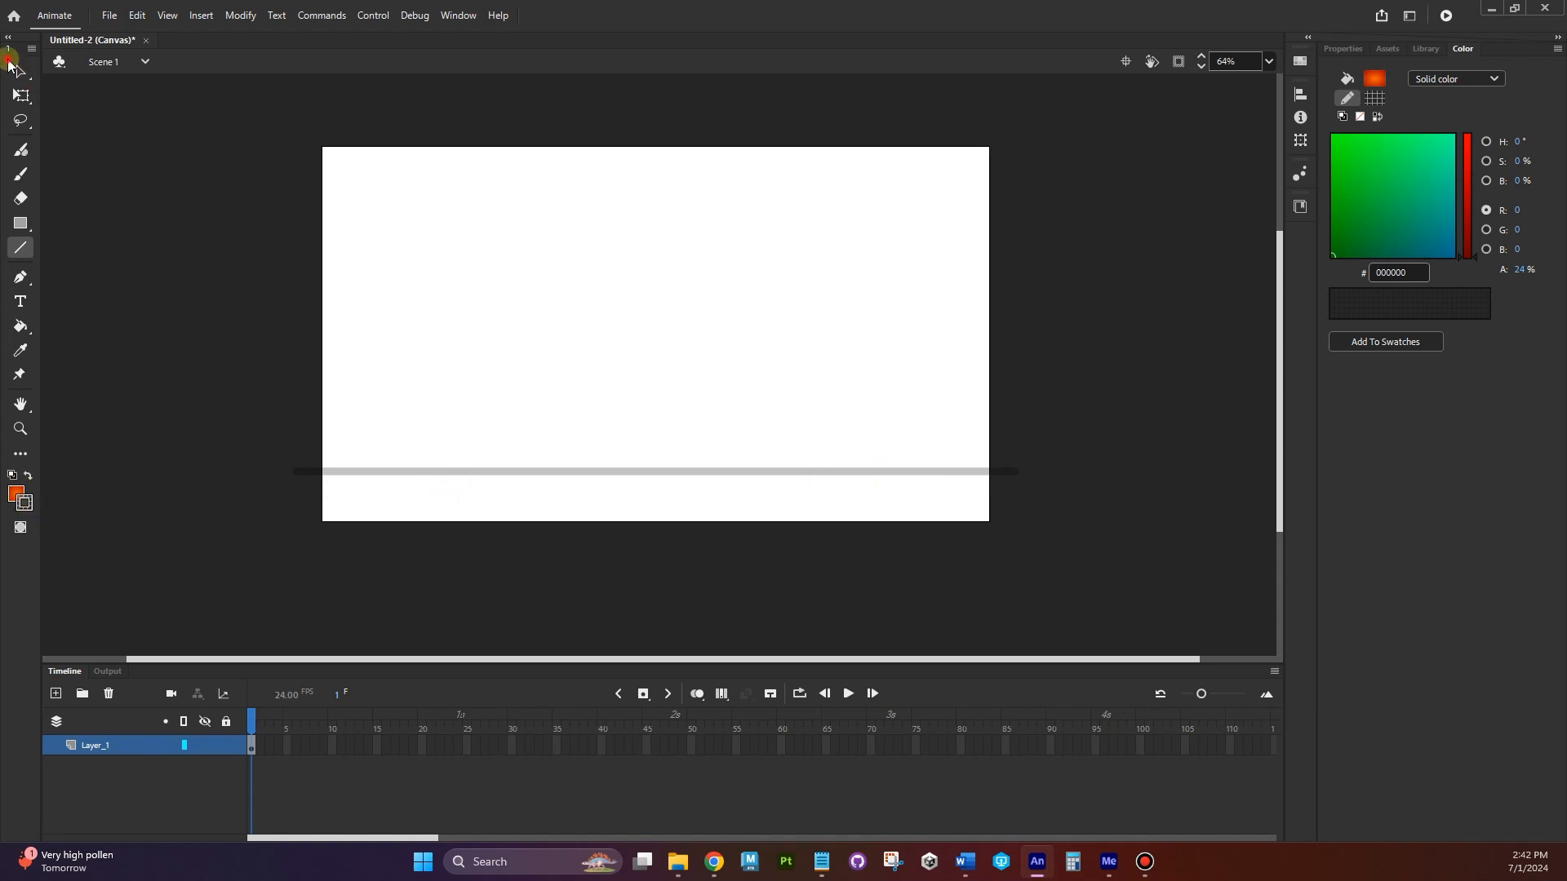
Set the ground line's stroke size to 7 and its opacity to 100%
left_click(10, 64)
left_click(474, 472)
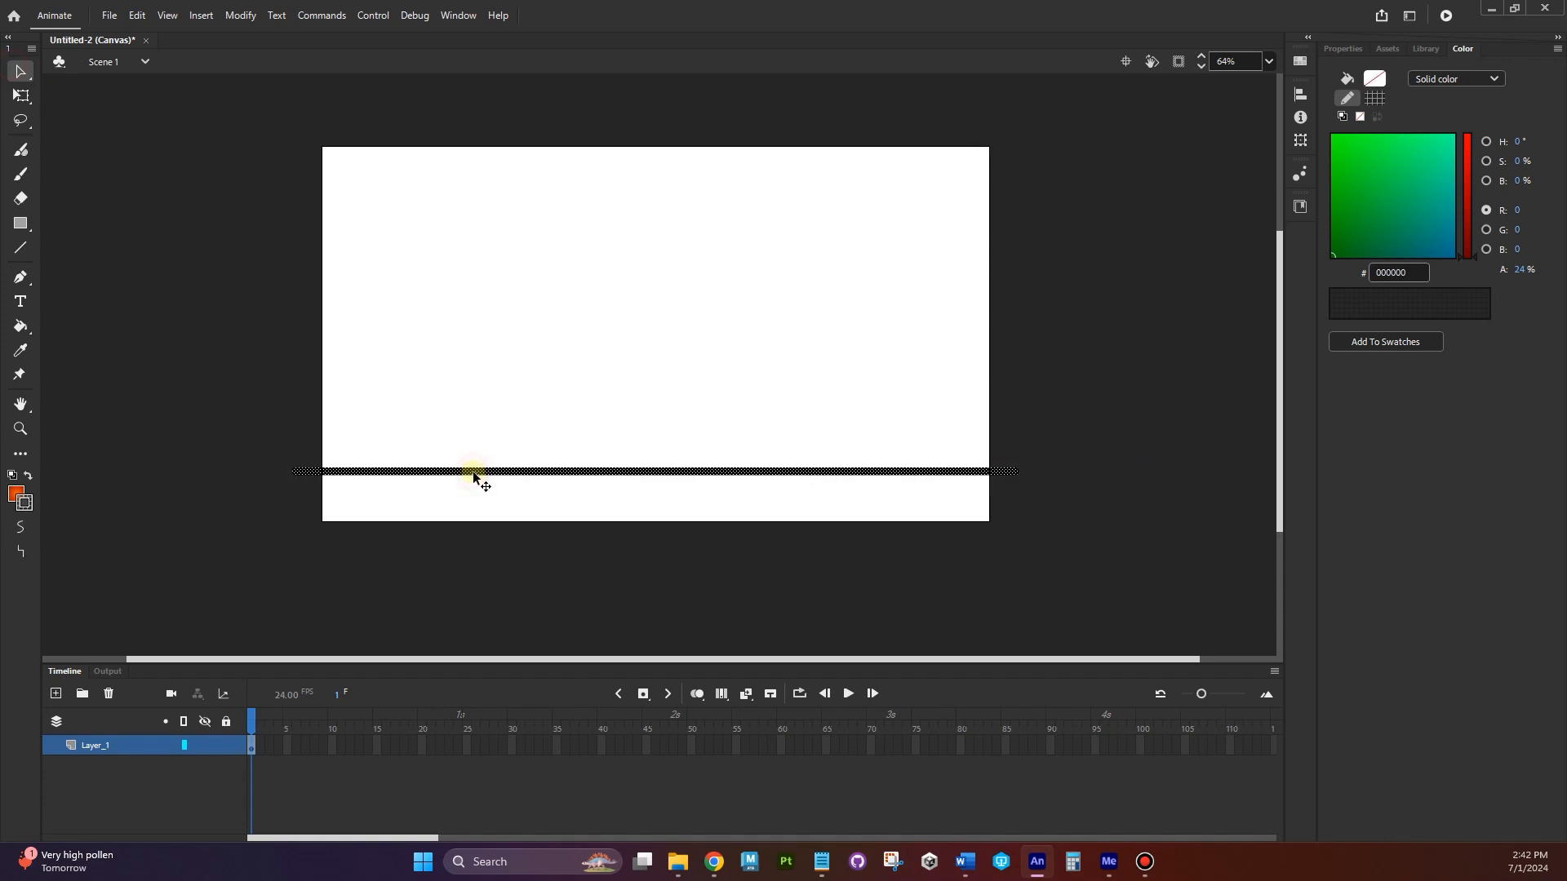
left_click(1340, 48)
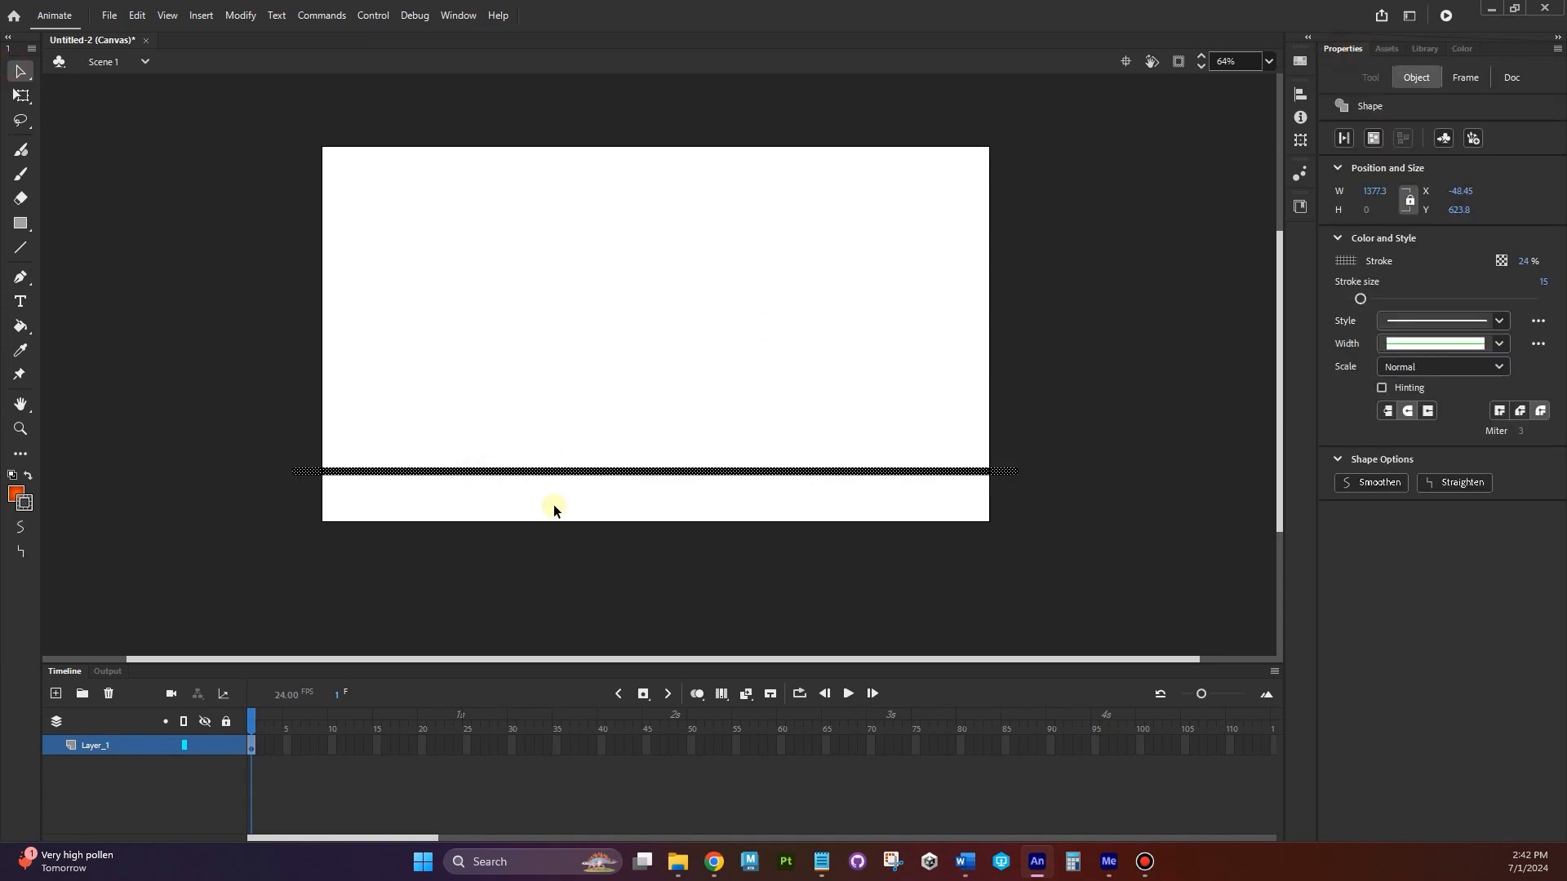
mouse_move(1360, 299)
left_mouse_down()
mouse_move(1442, 294)
mouse_move(1353, 297)
left_mouse_up()
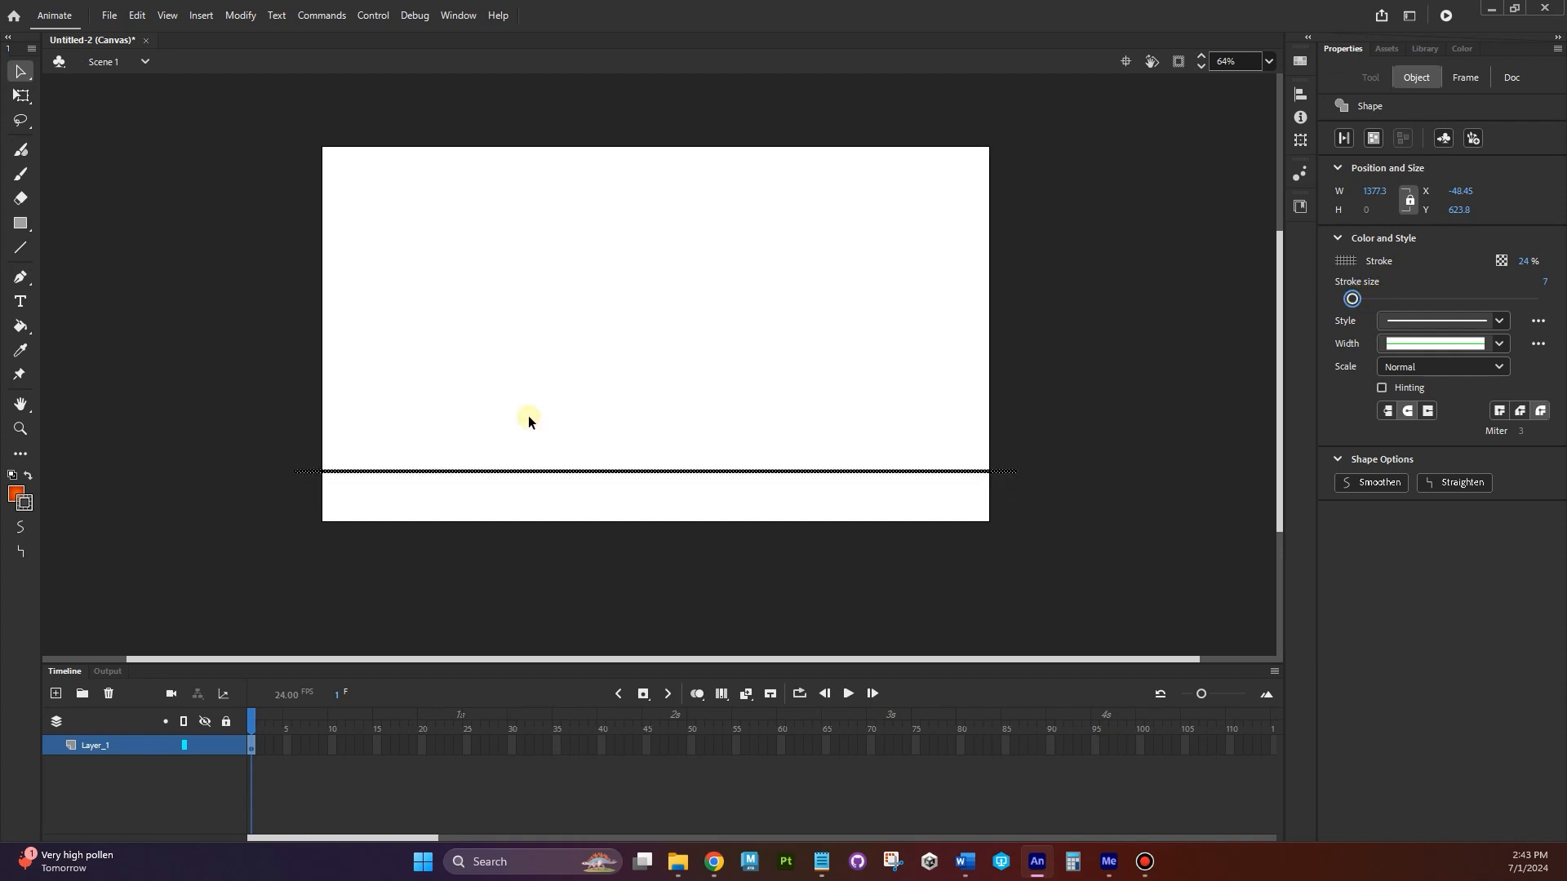
left_click_drag(1522, 255, 1561, 253)
left_click(1133, 512)
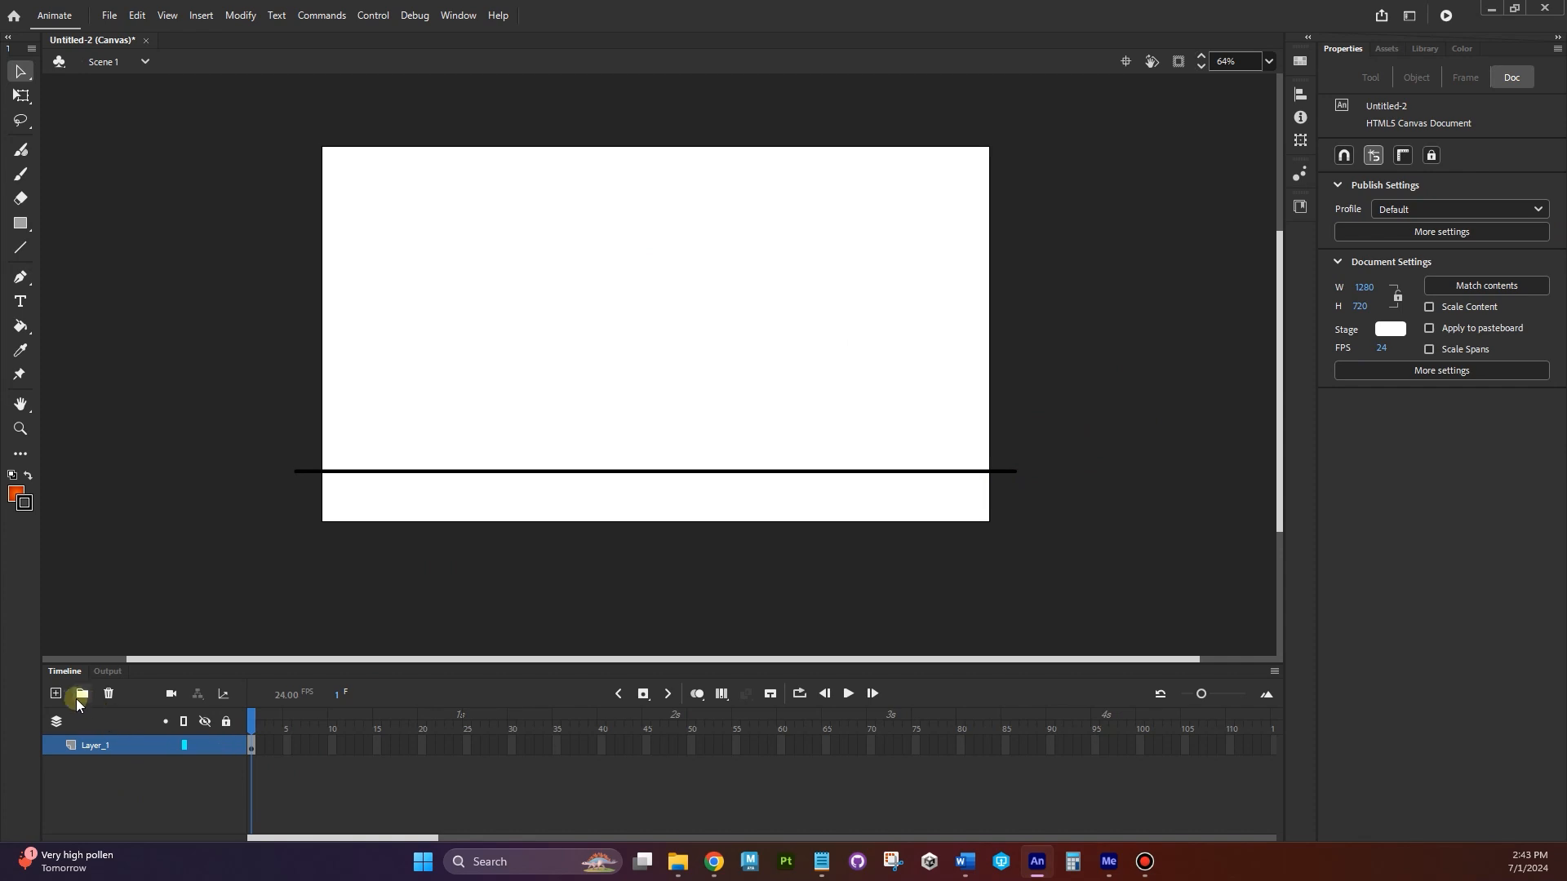
Rename the layer holding the line as Ground
double_click(93, 745)
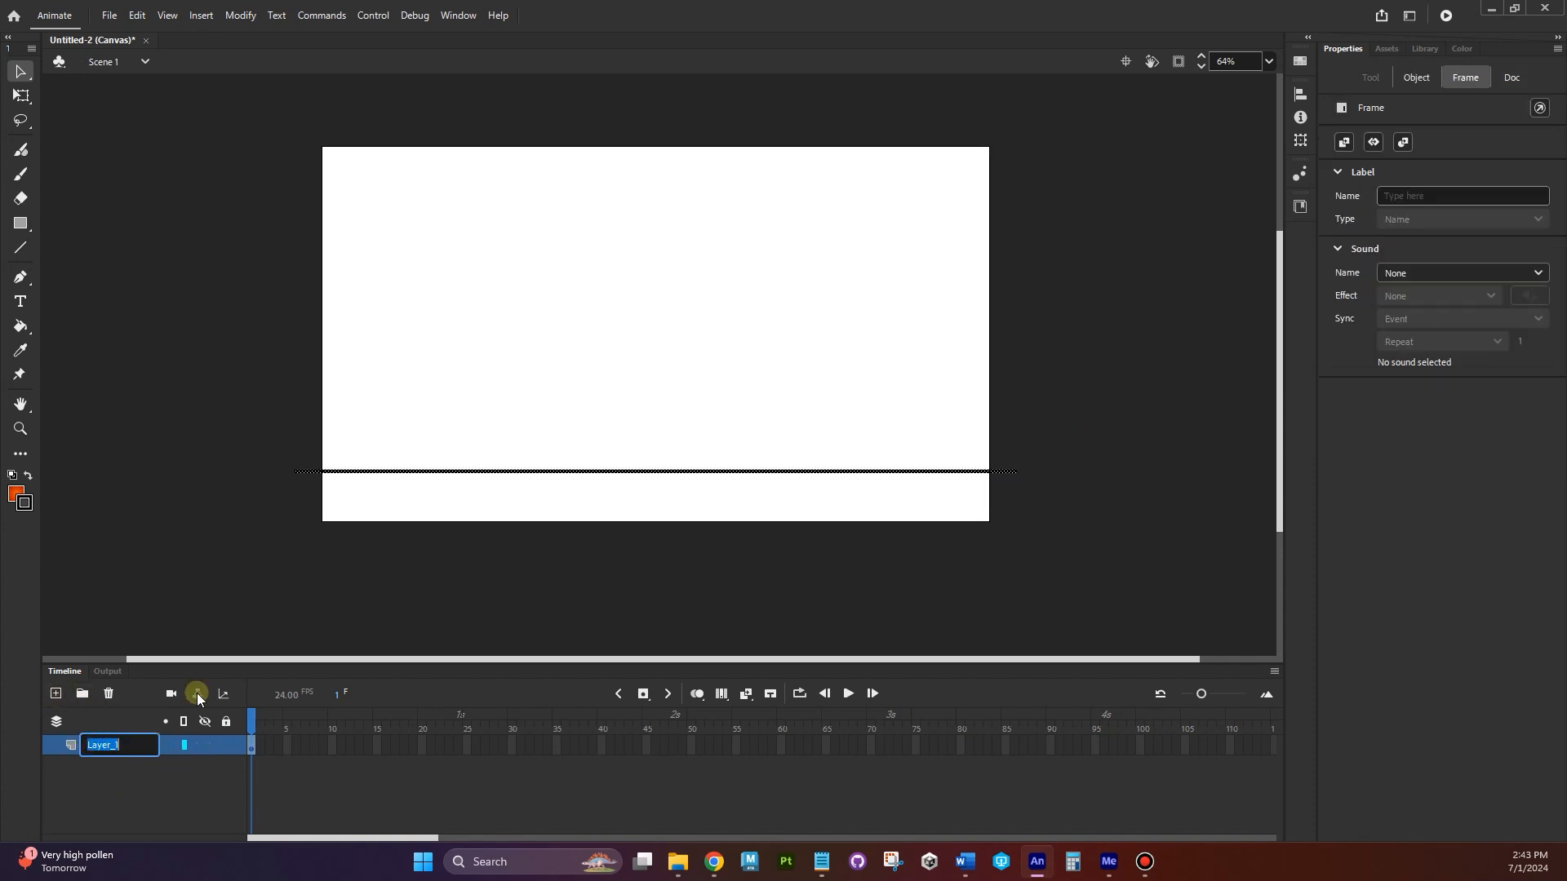
type("Ground")
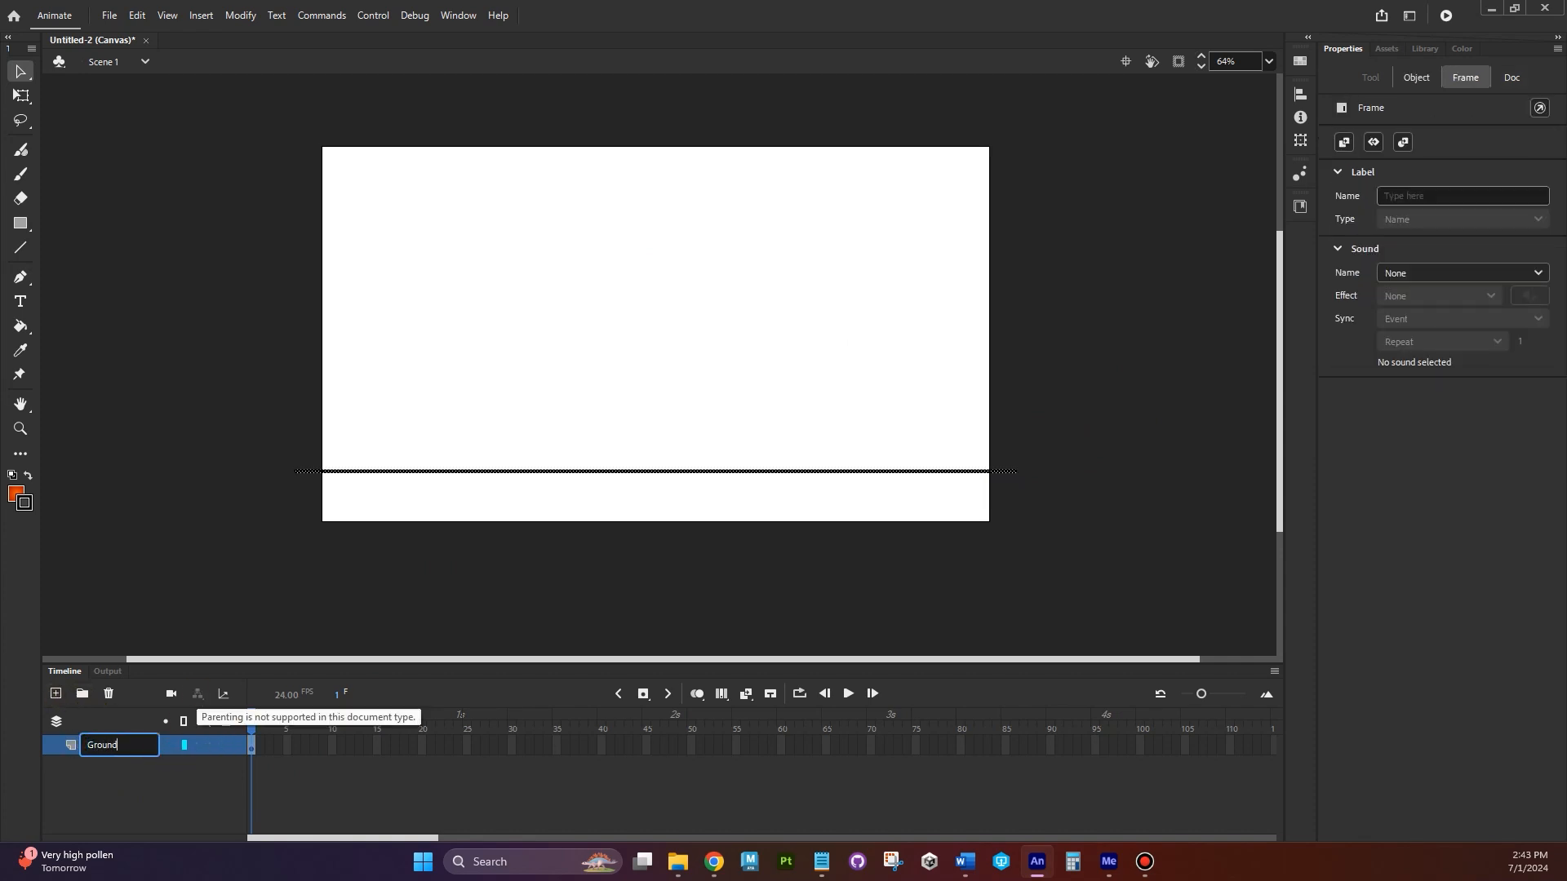
key("Return")
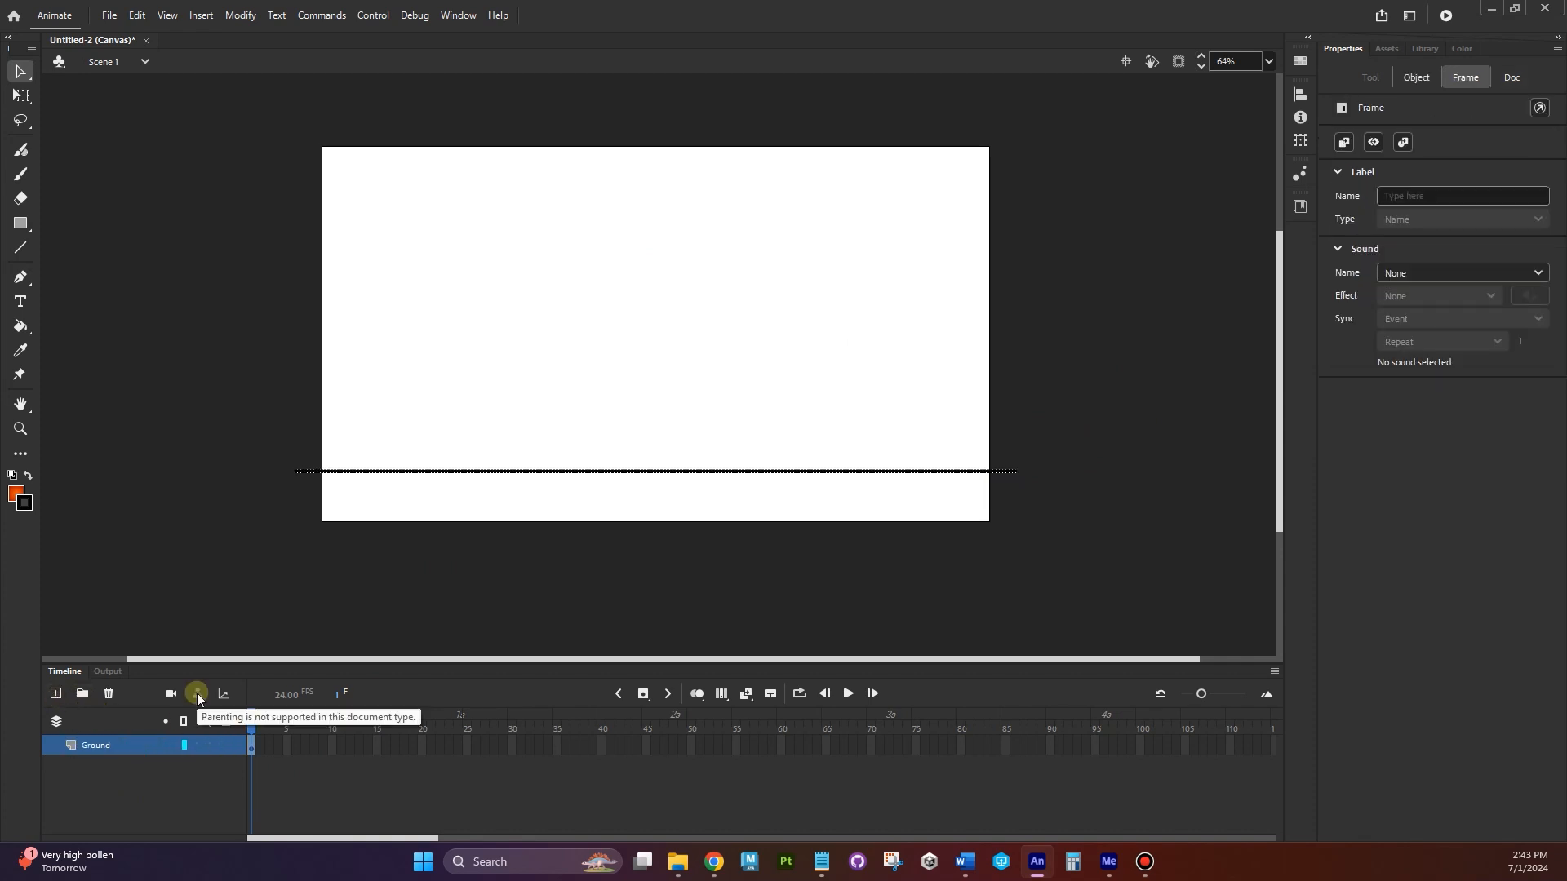
Add a new layer above Ground and name it Ball
left_click(54, 694)
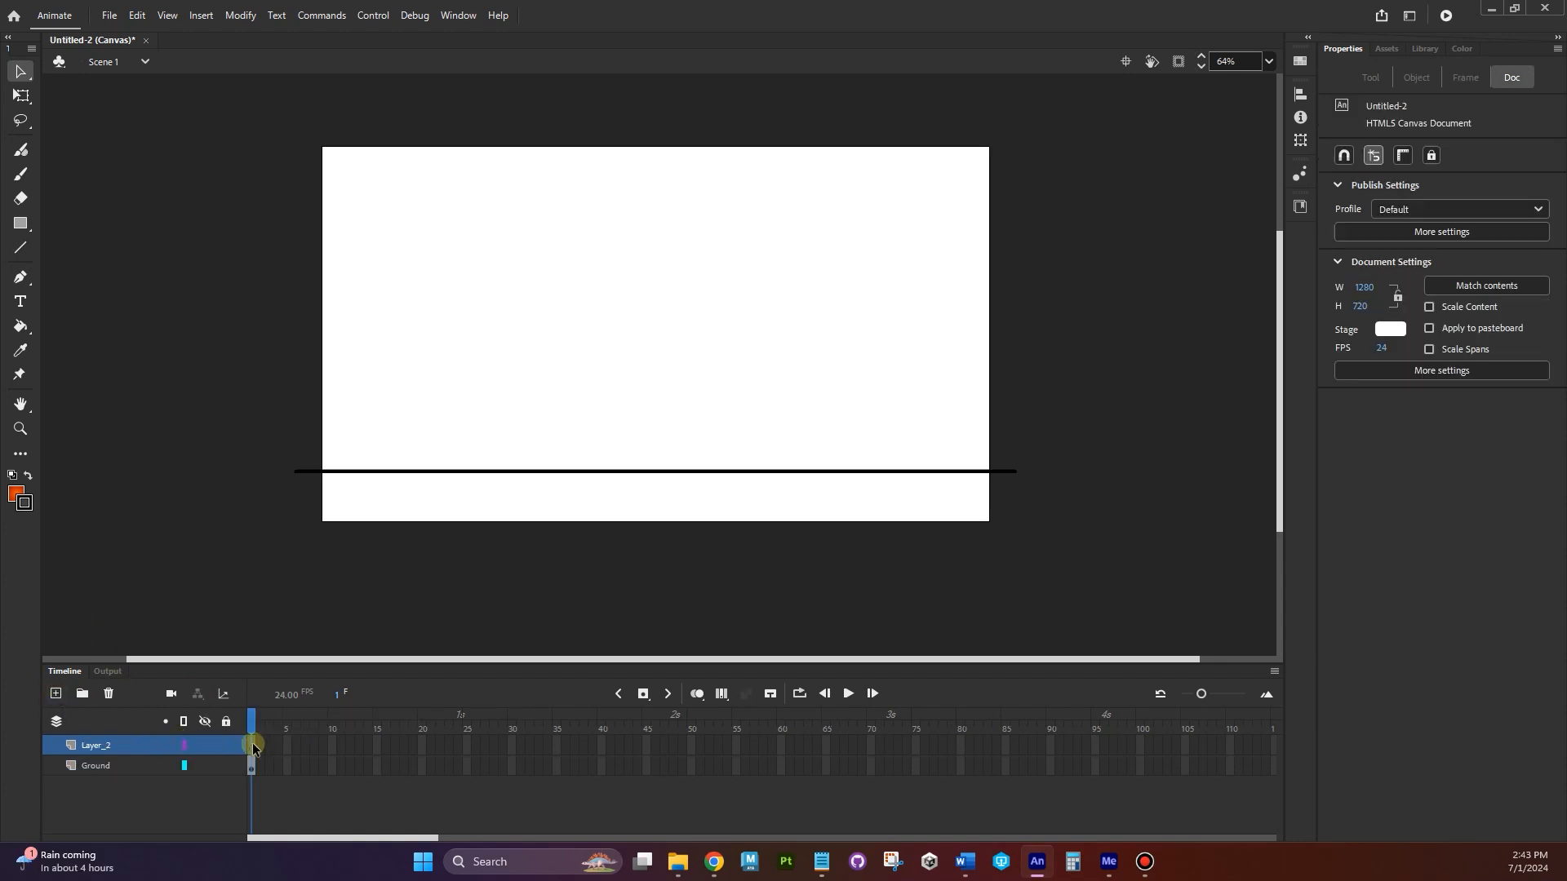
double_click(104, 745)
type("Bal")
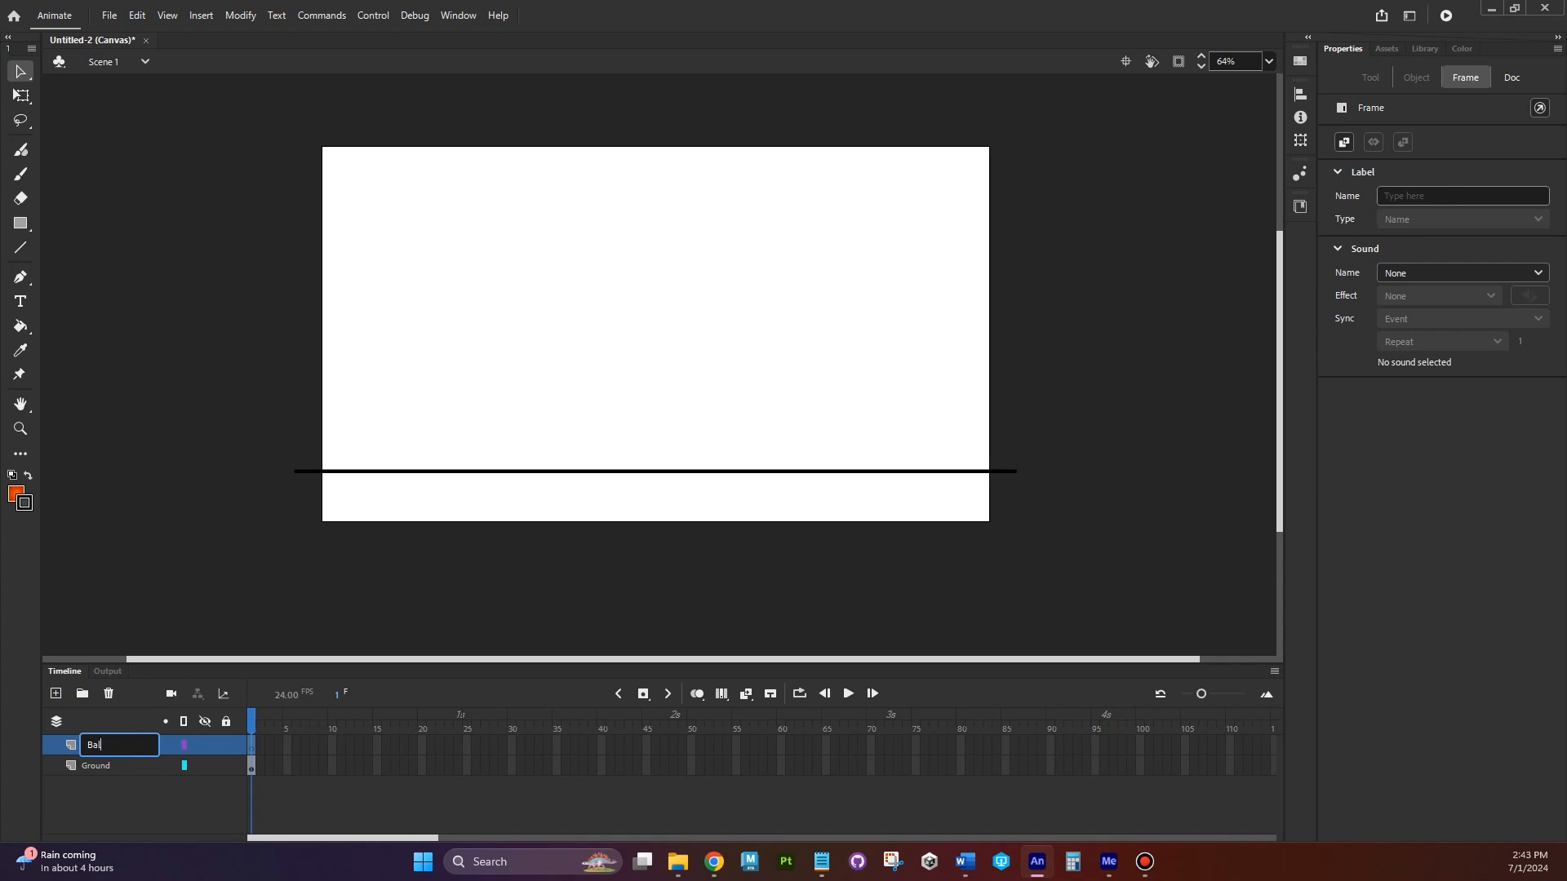
type("l")
left_click(175, 679)
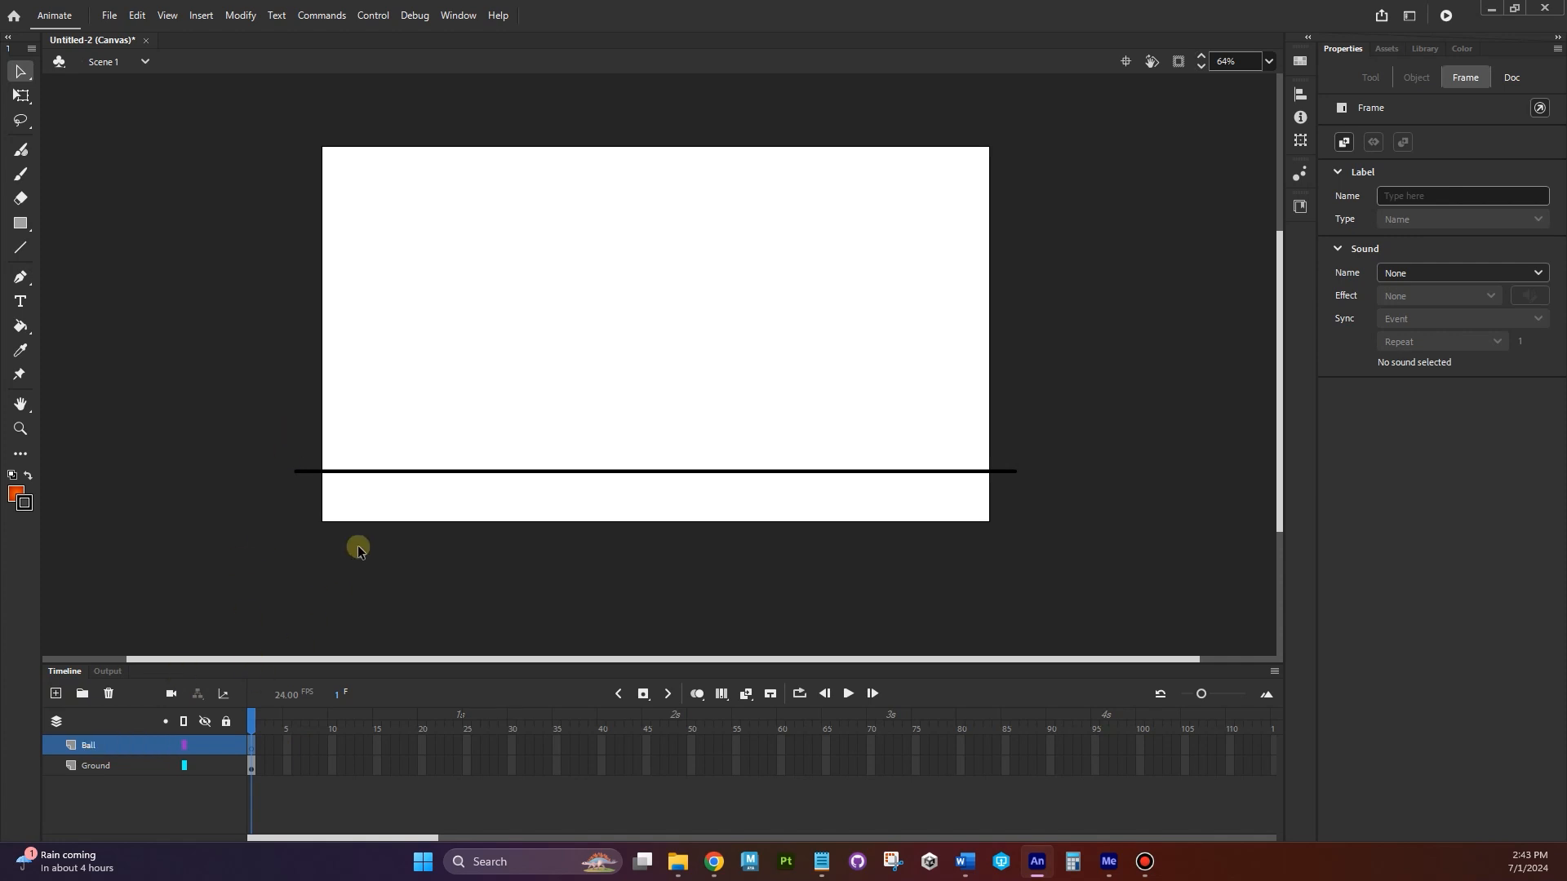
Draw a circle about 109 px across above the ground line on the Ball layer with the Oval tool
left_click(24, 229)
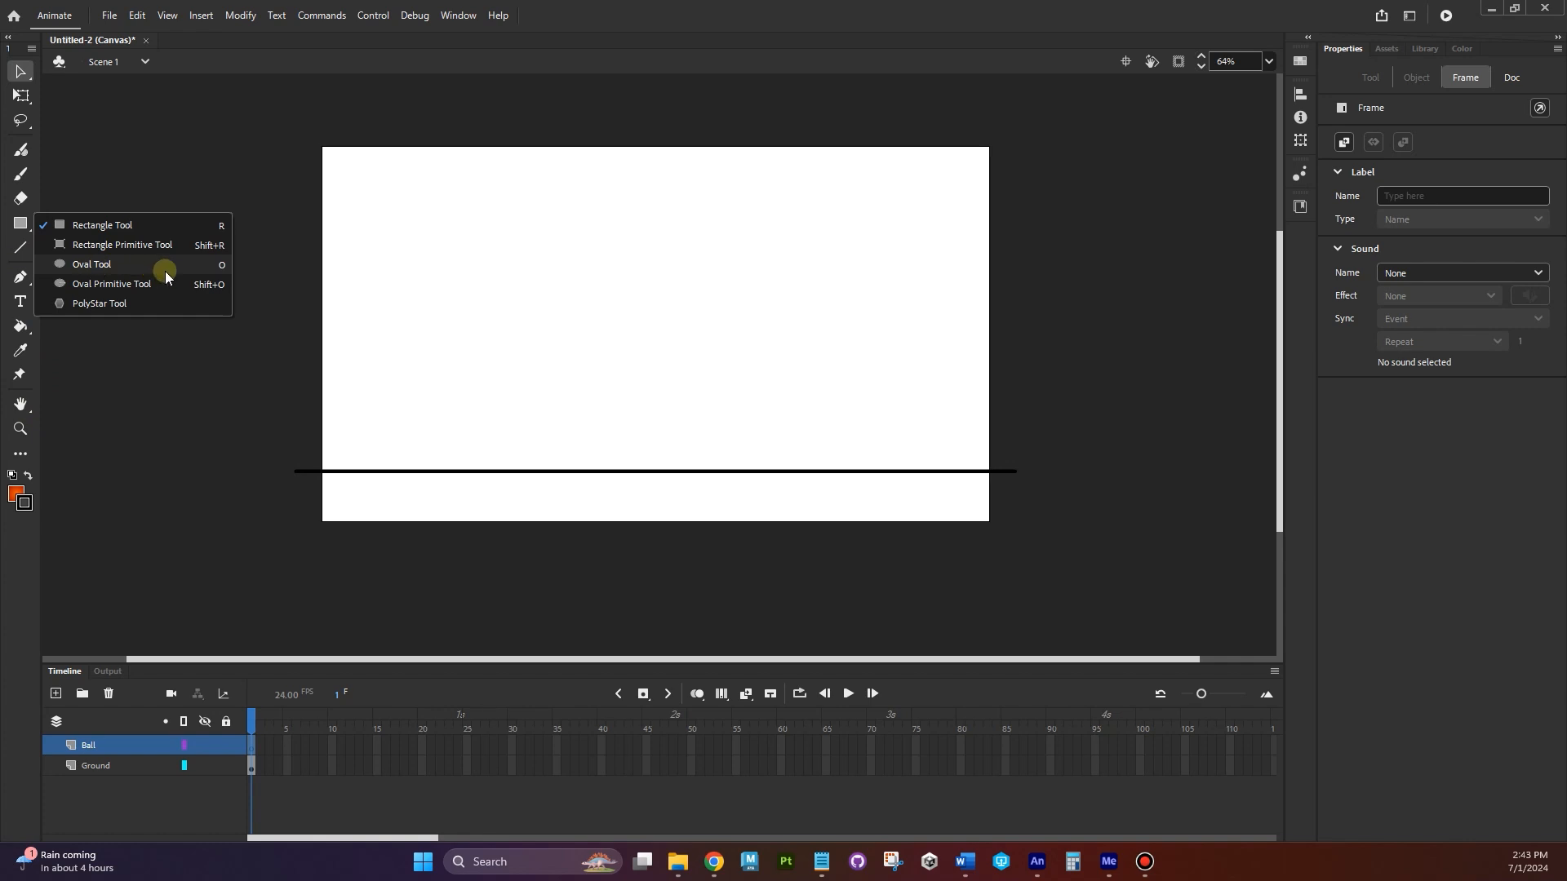
left_click(121, 268)
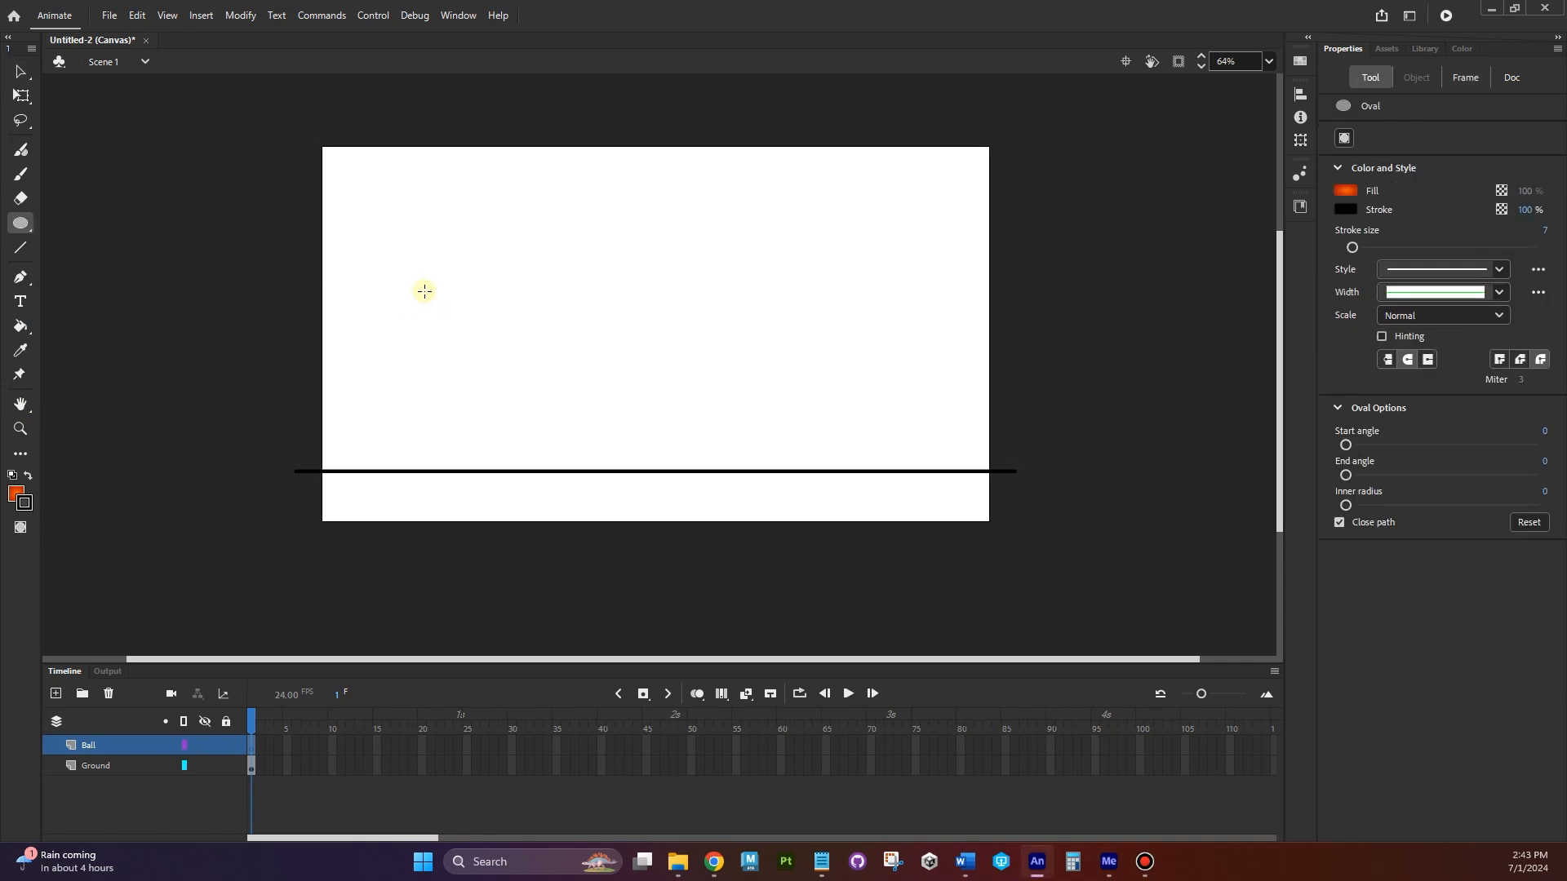
left_click_drag(408, 210, 589, 384)
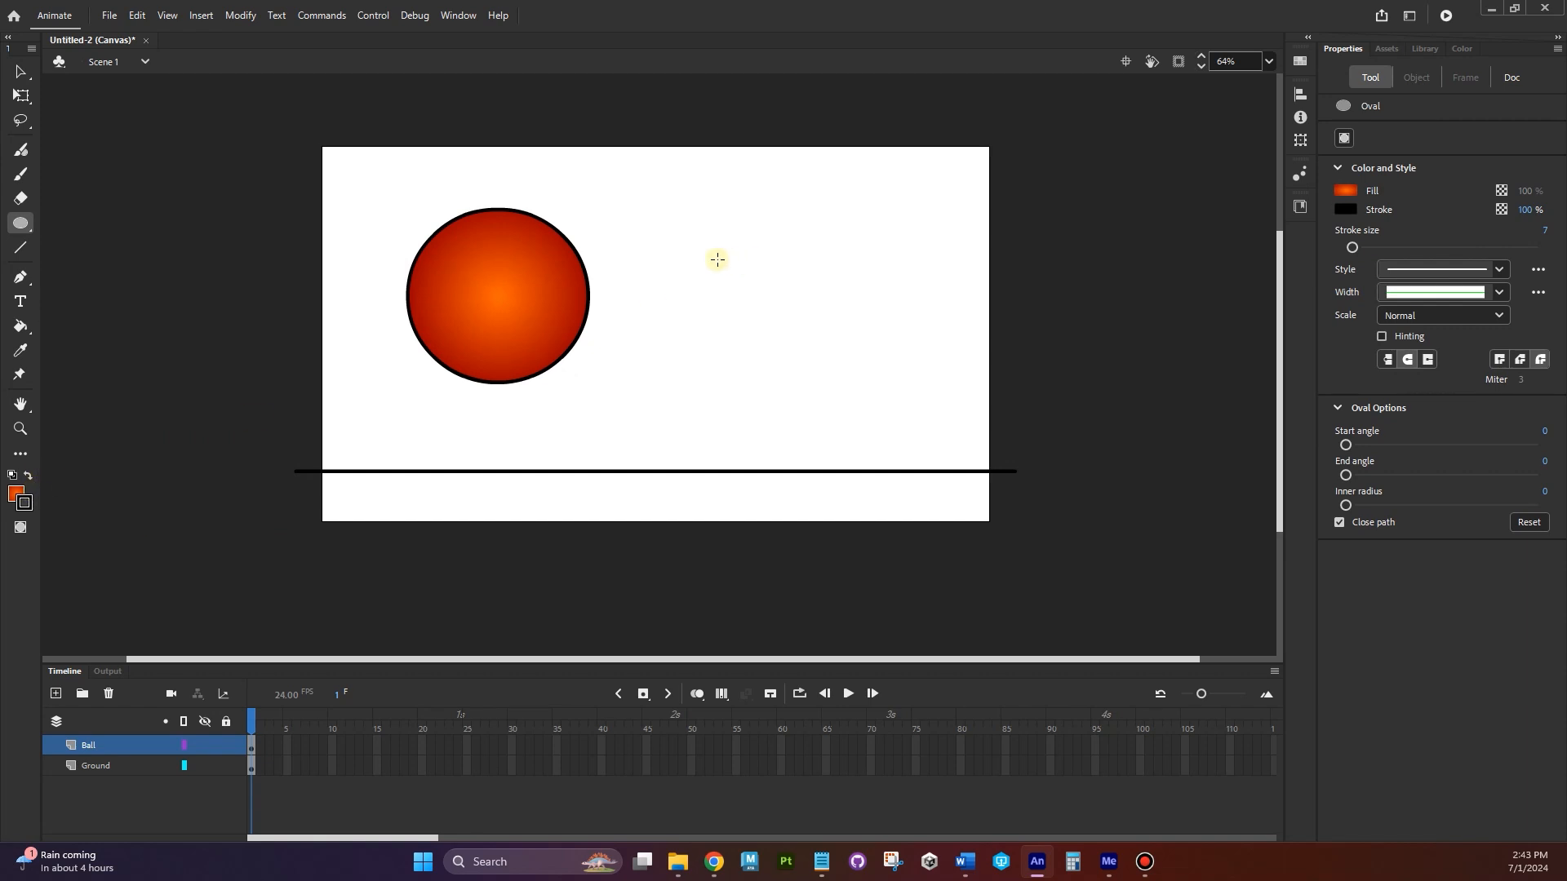
key("ctrl+z")
left_click_drag(464, 210, 523, 261)
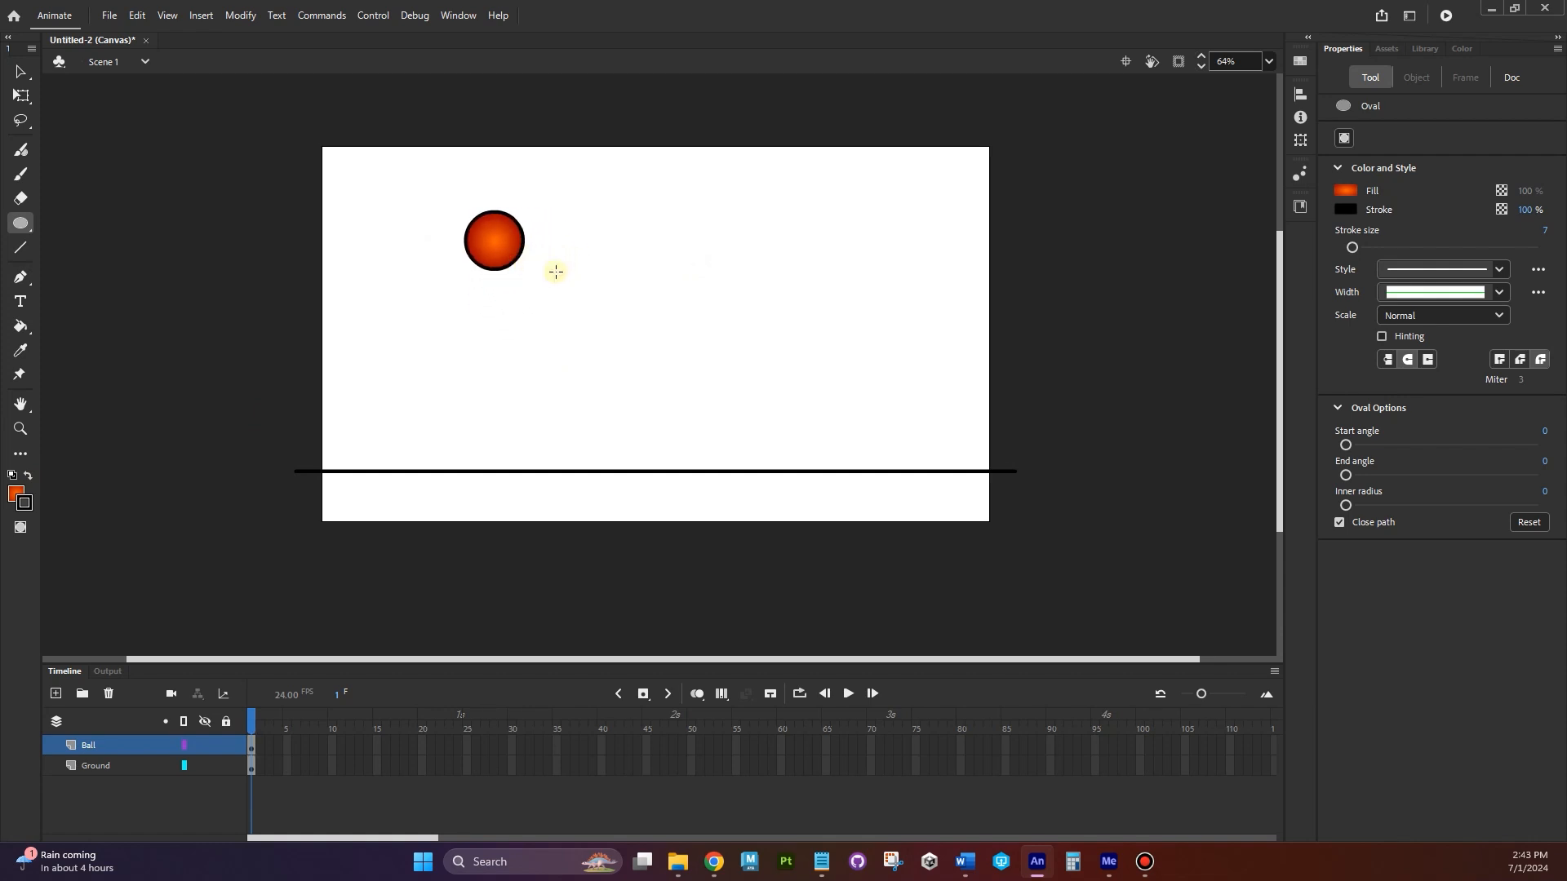
Delete the black outline around the circle, keeping only its fill
left_click(20, 71)
left_click(525, 260)
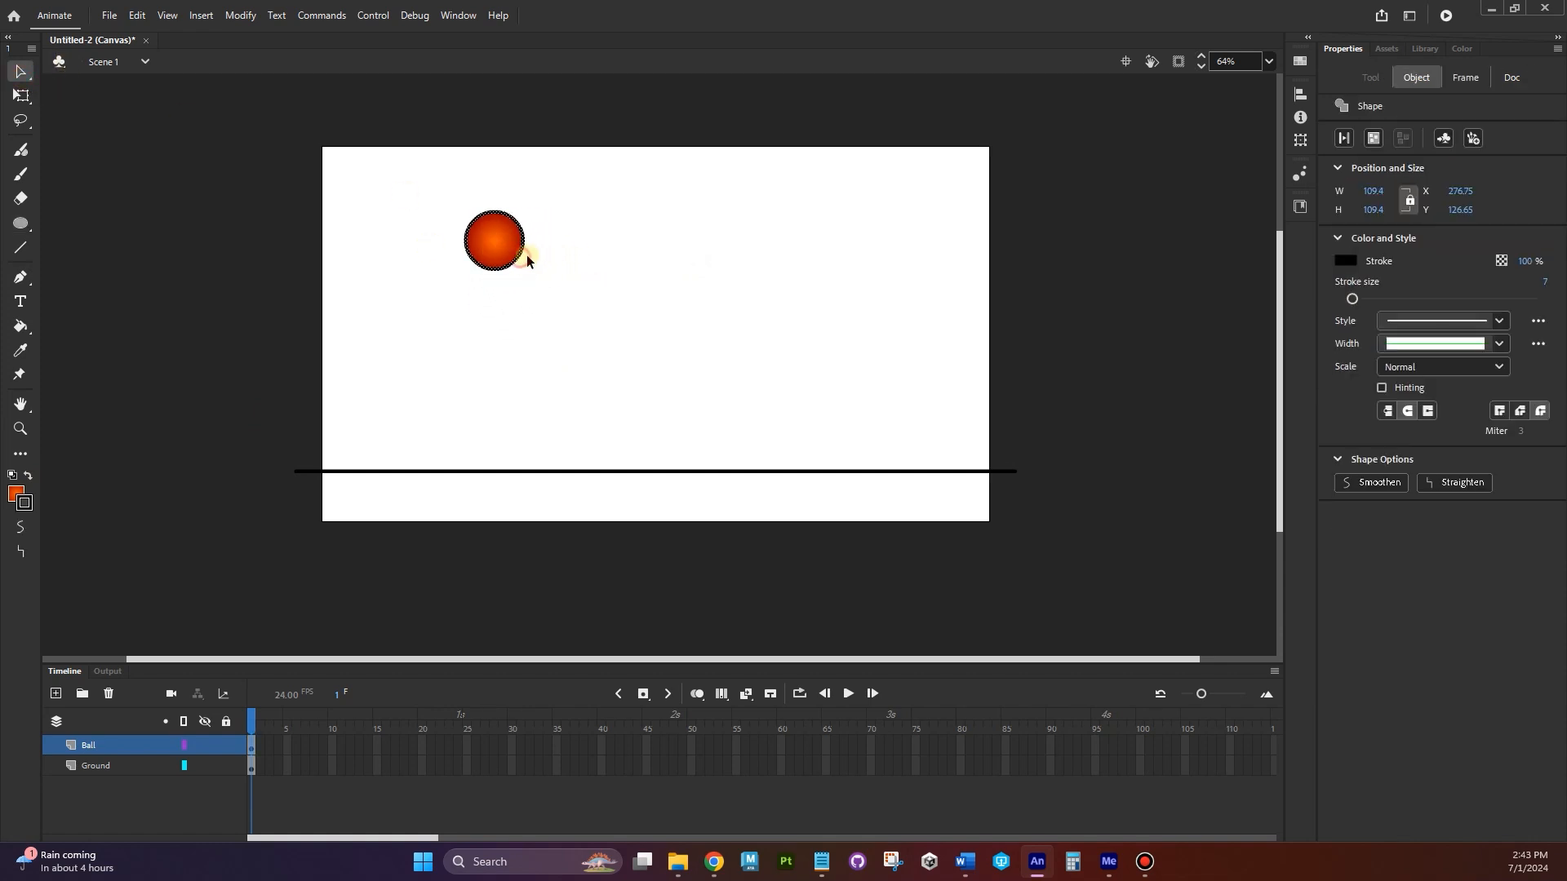
left_click(565, 209)
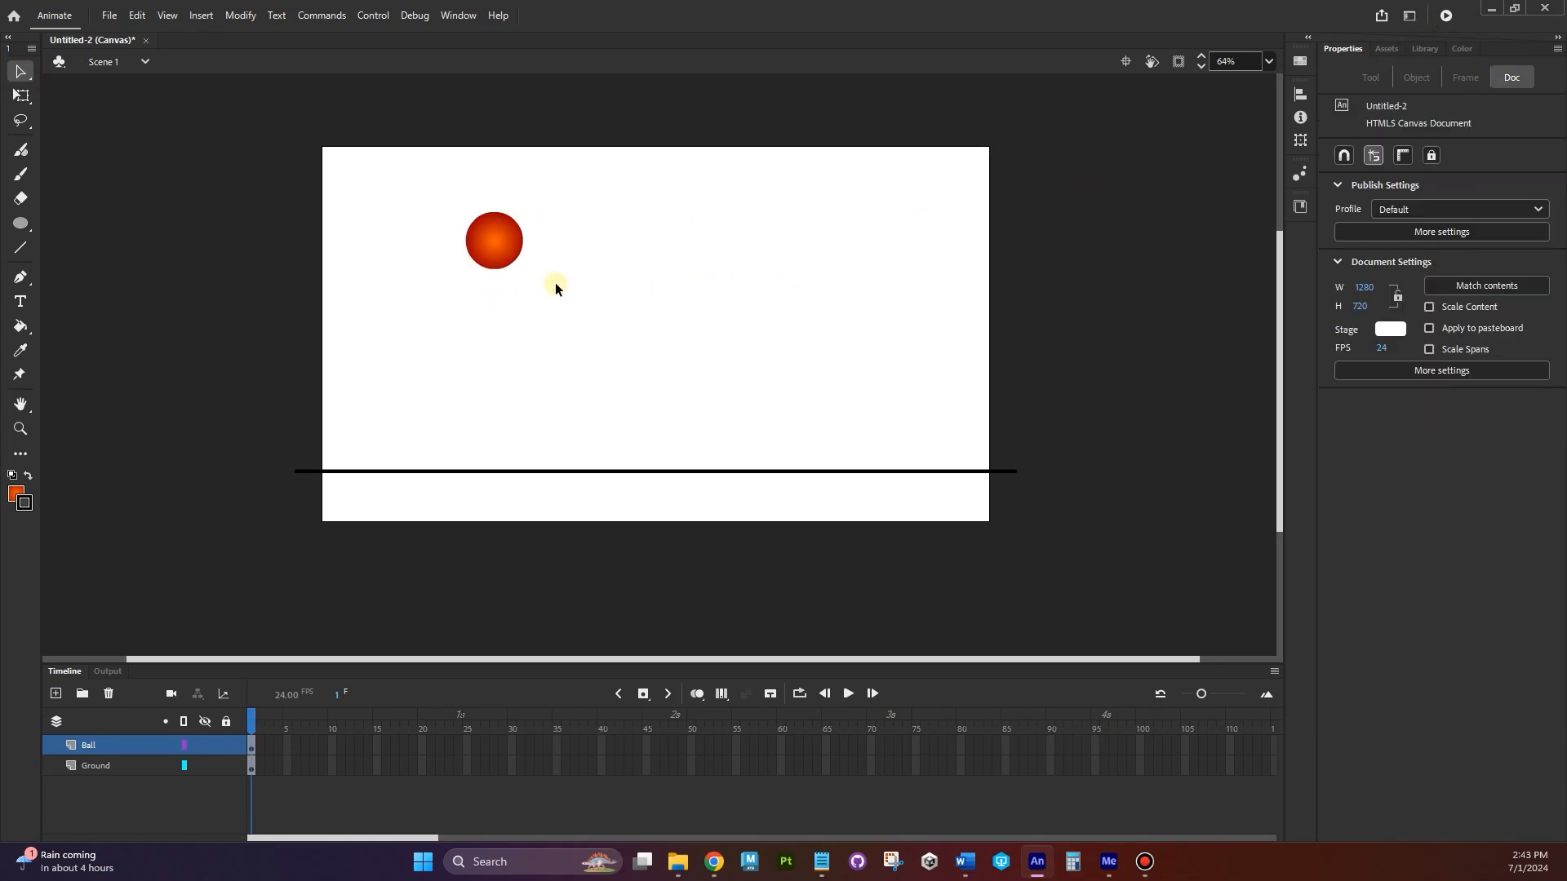
Change the ball's fill to the white-to-black radial gradient swatch
left_click(512, 243)
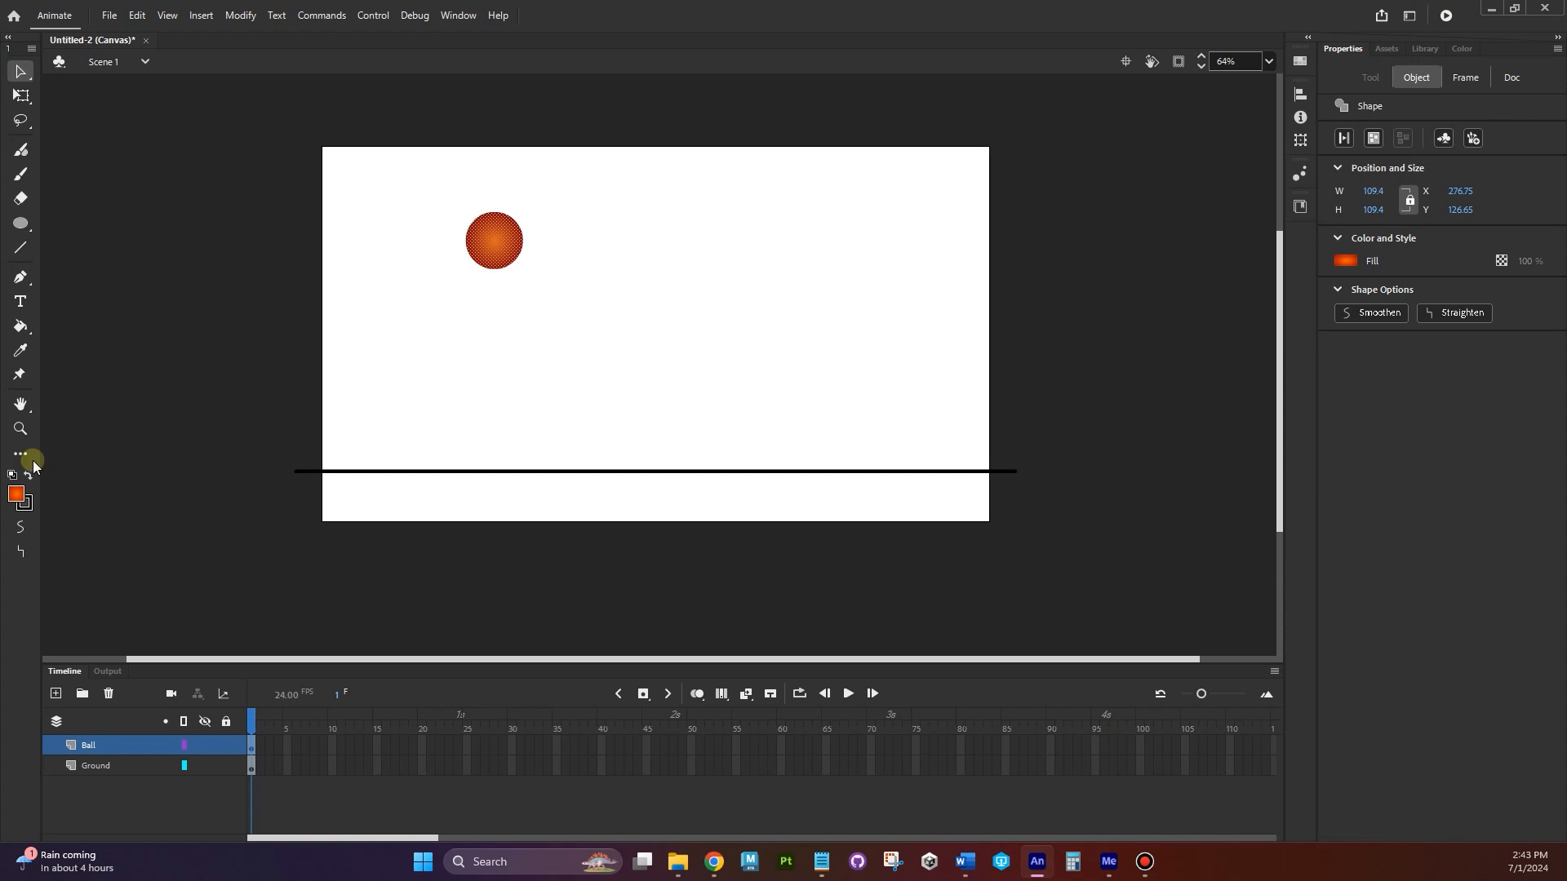
left_click(1350, 259)
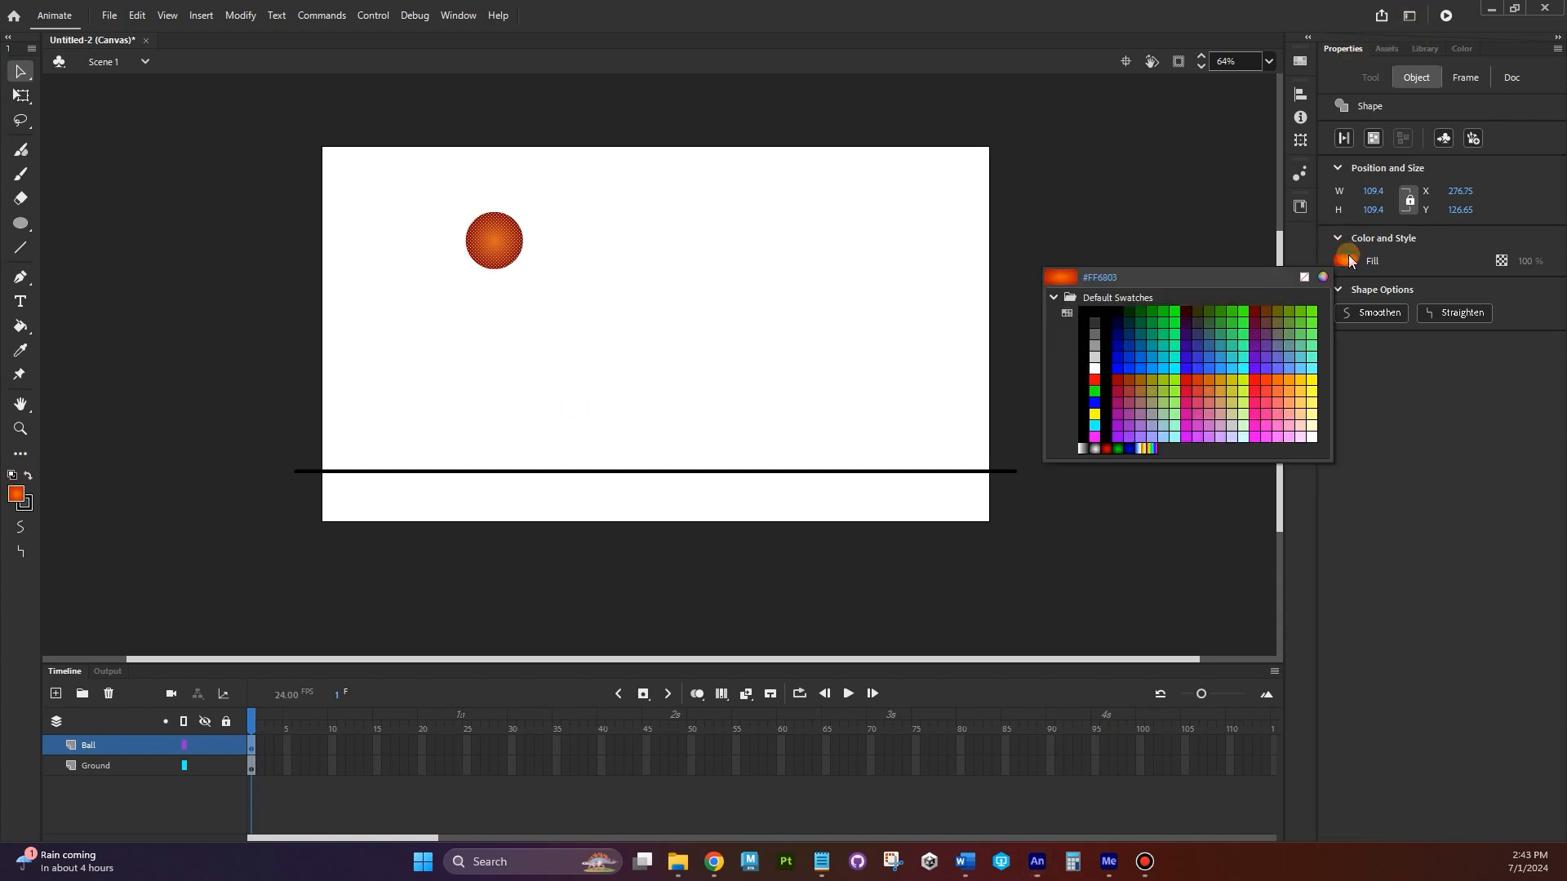
left_click(1094, 452)
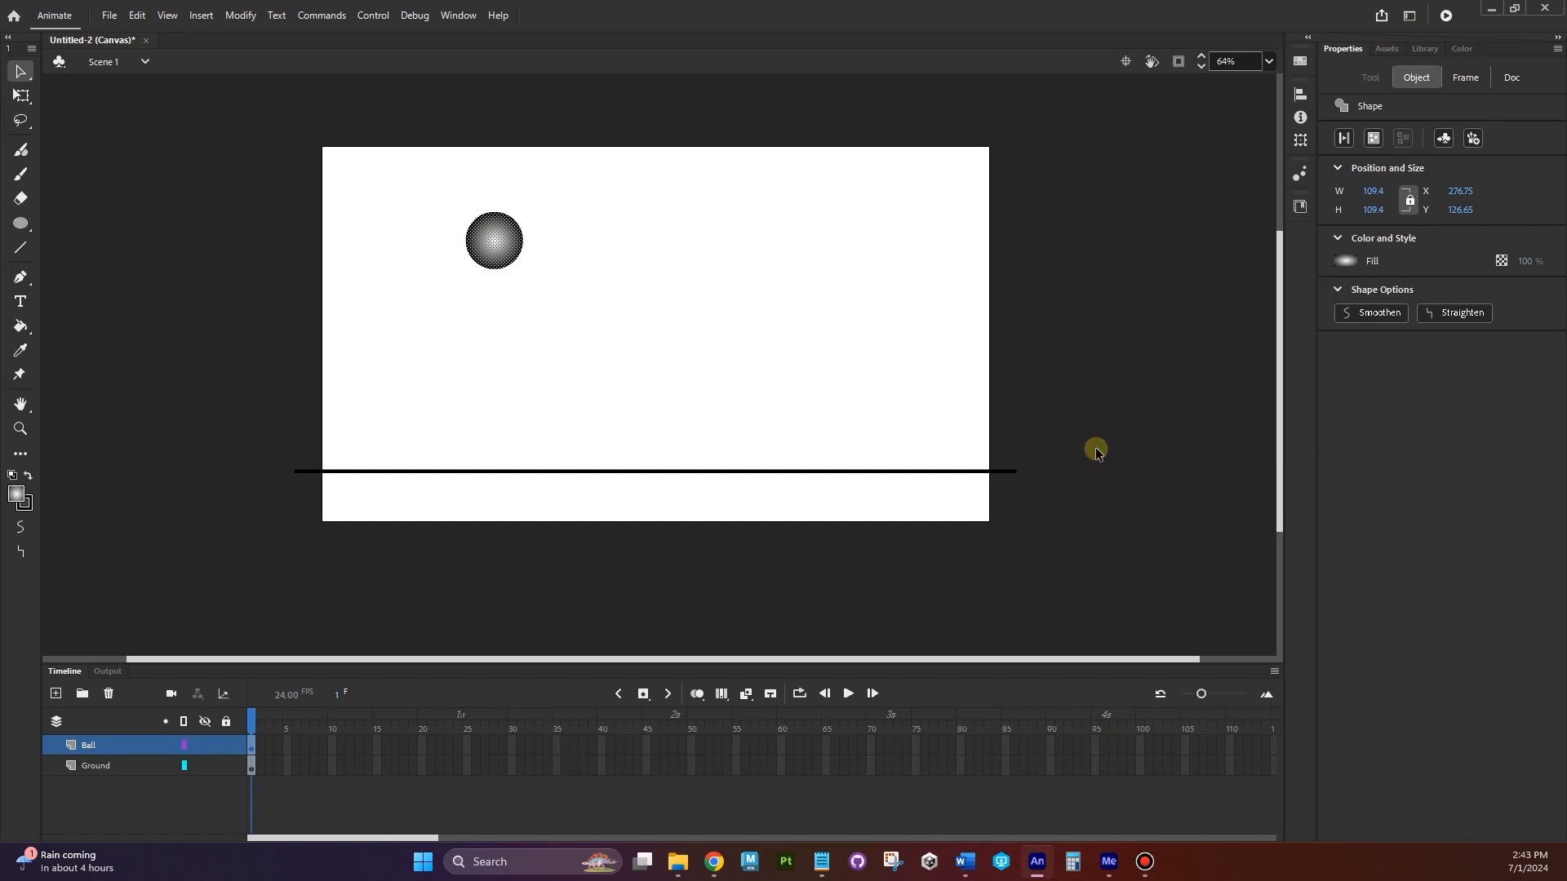
Recolor the ball's radial gradient, using FFC400 for the center color and 920000 for the edge color
left_click(1461, 49)
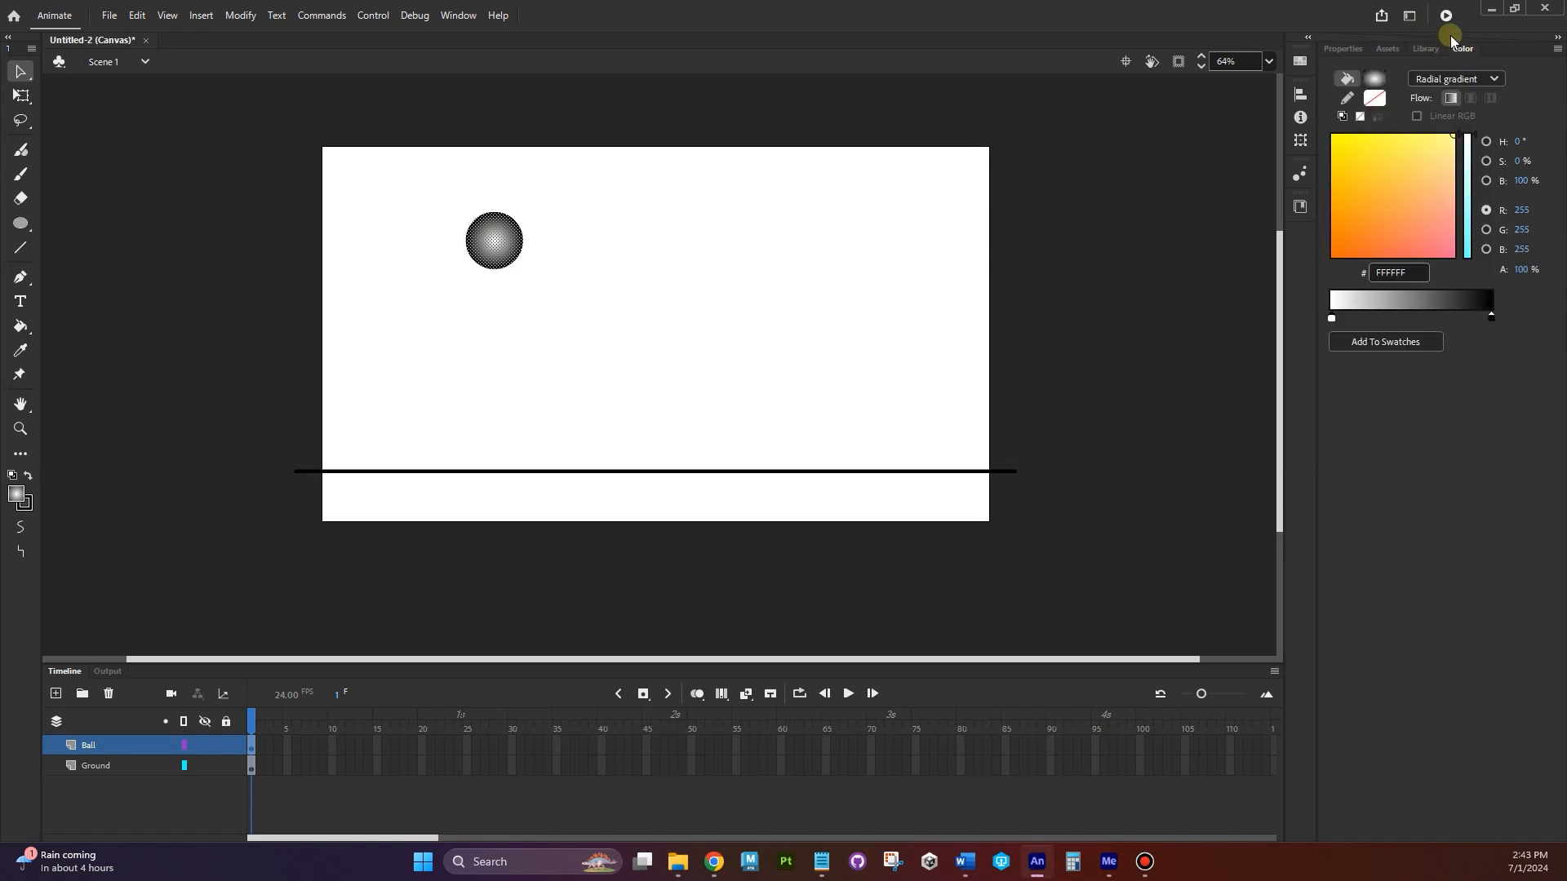
left_click(473, 16)
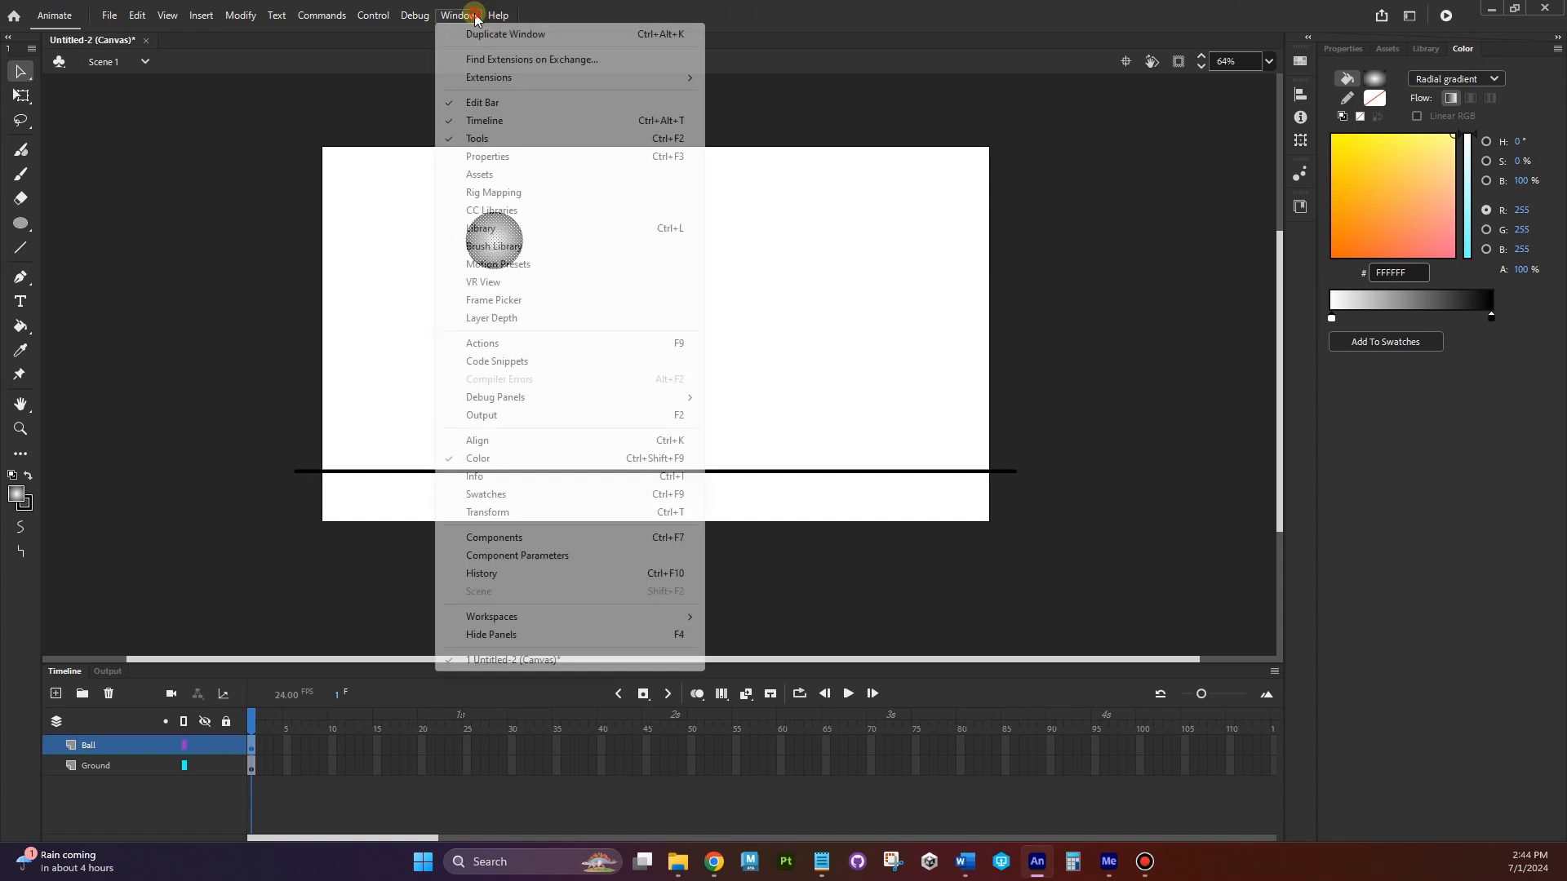
left_click(475, 17)
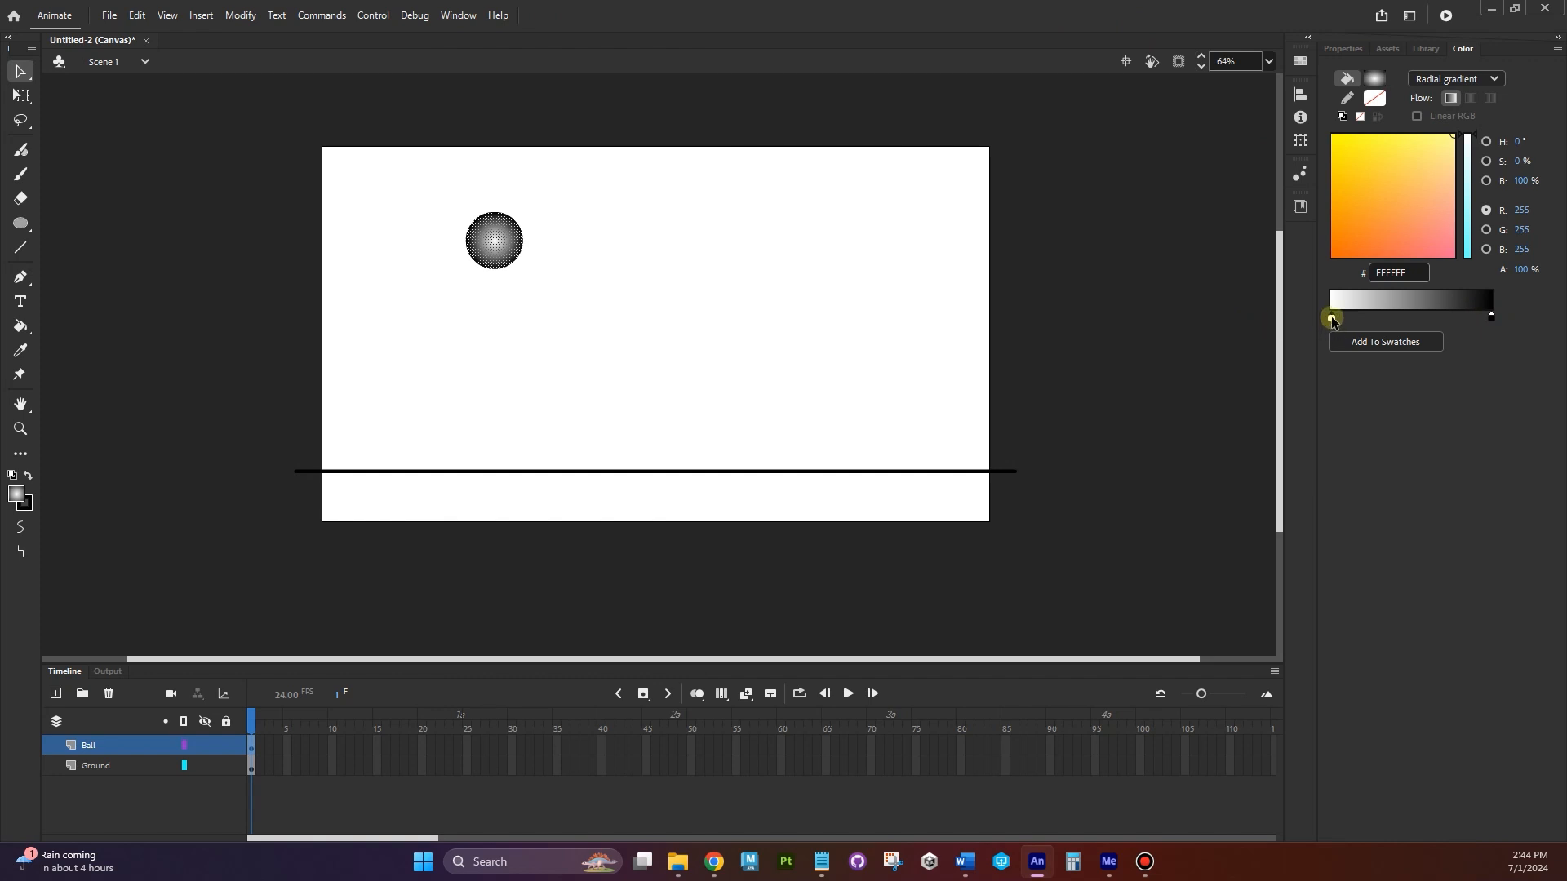
left_click(1332, 163)
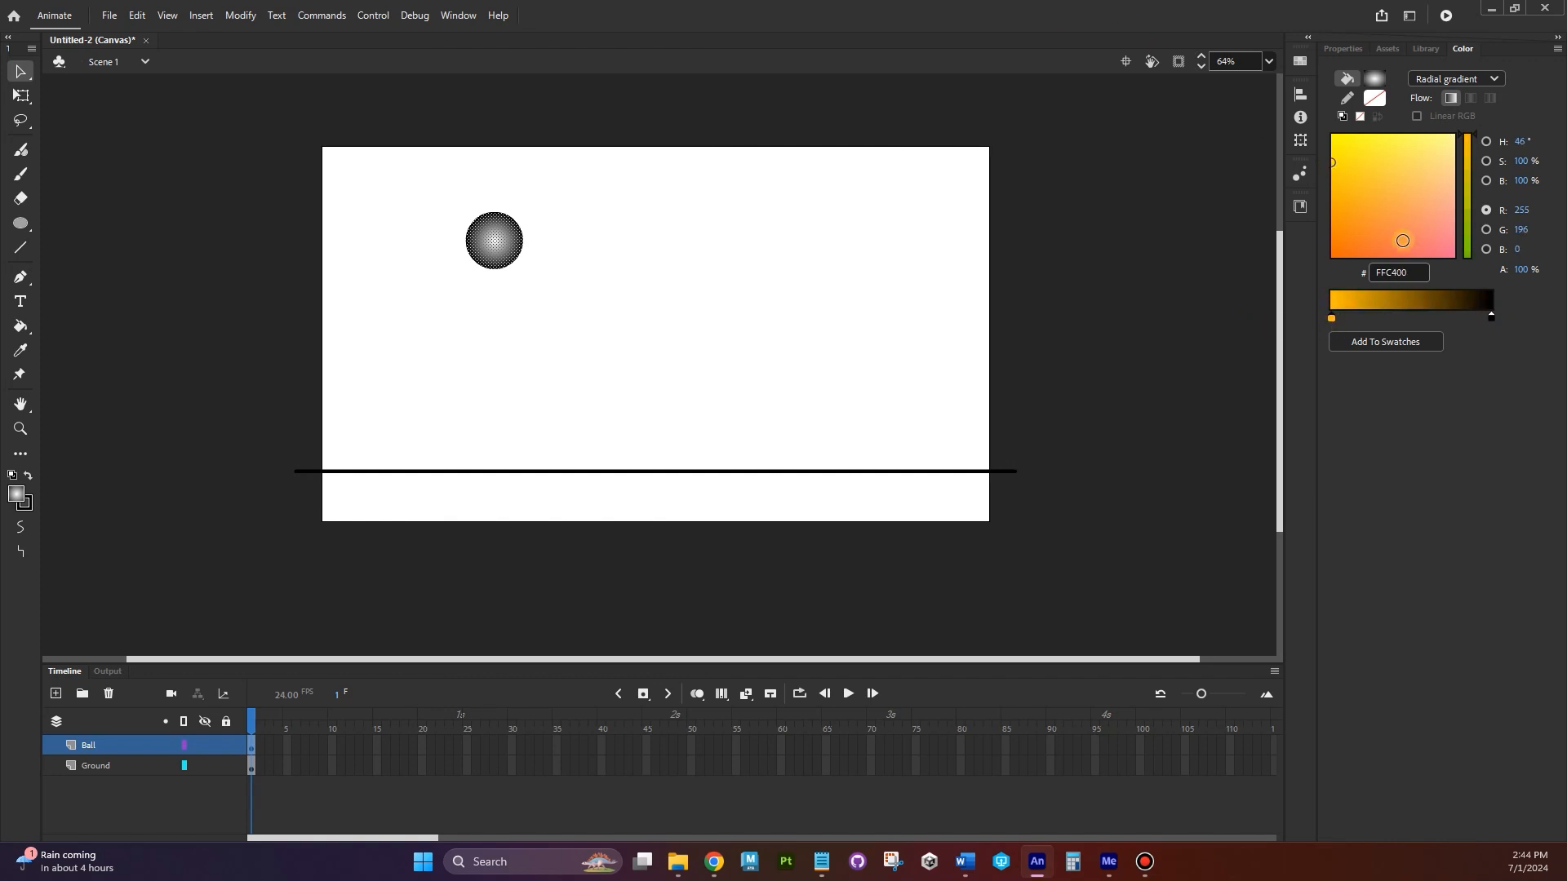
left_click(1493, 319)
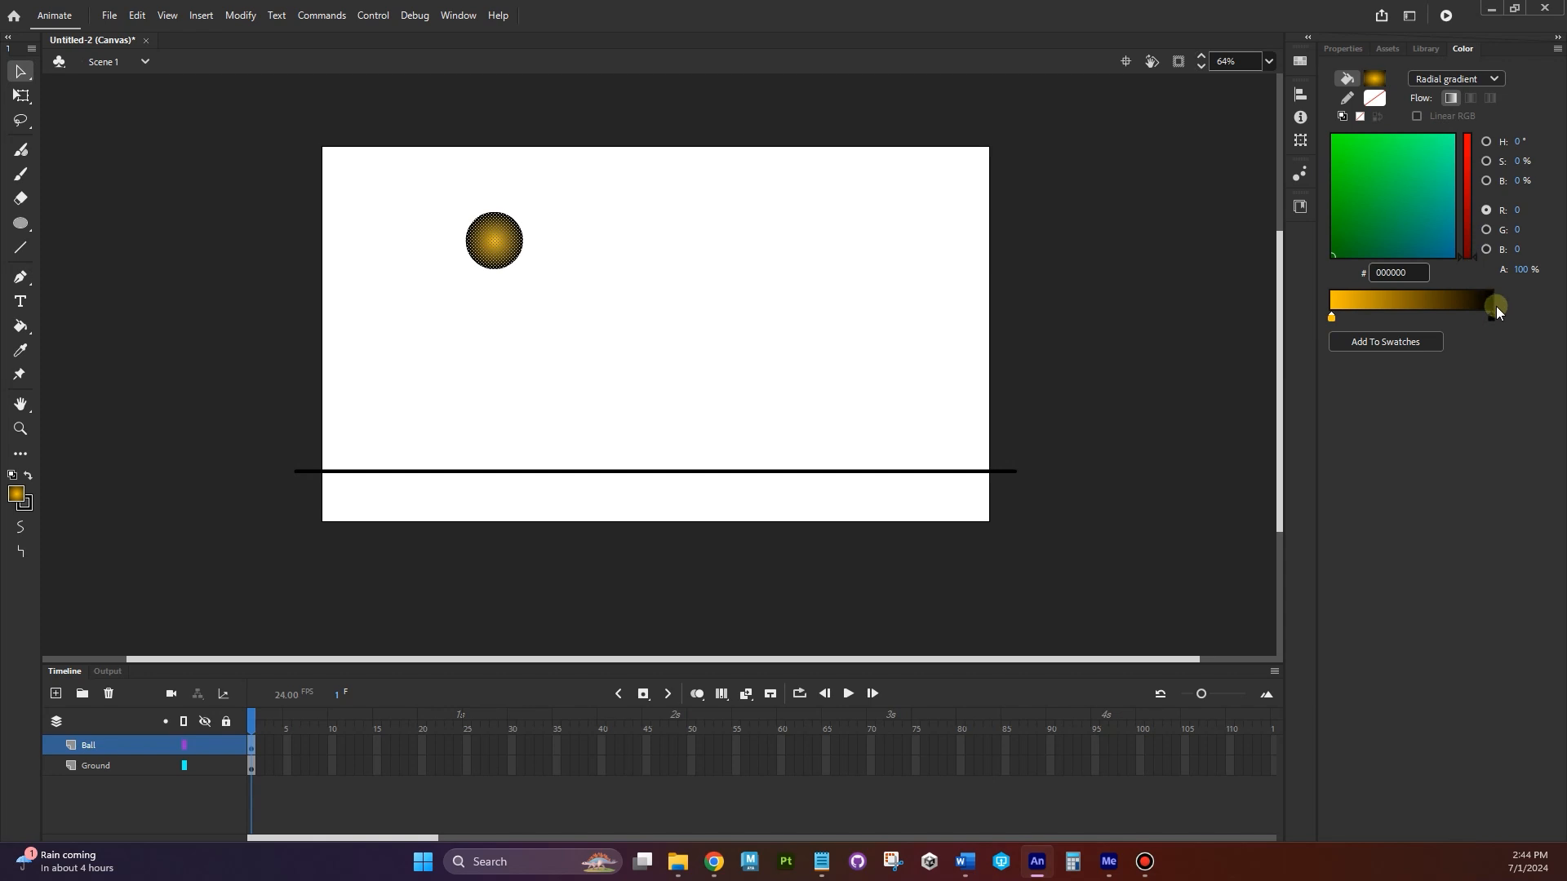
mouse_move(1468, 209)
left_mouse_down()
mouse_move(1470, 231)
mouse_move(1477, 184)
left_mouse_up()
left_click(617, 303)
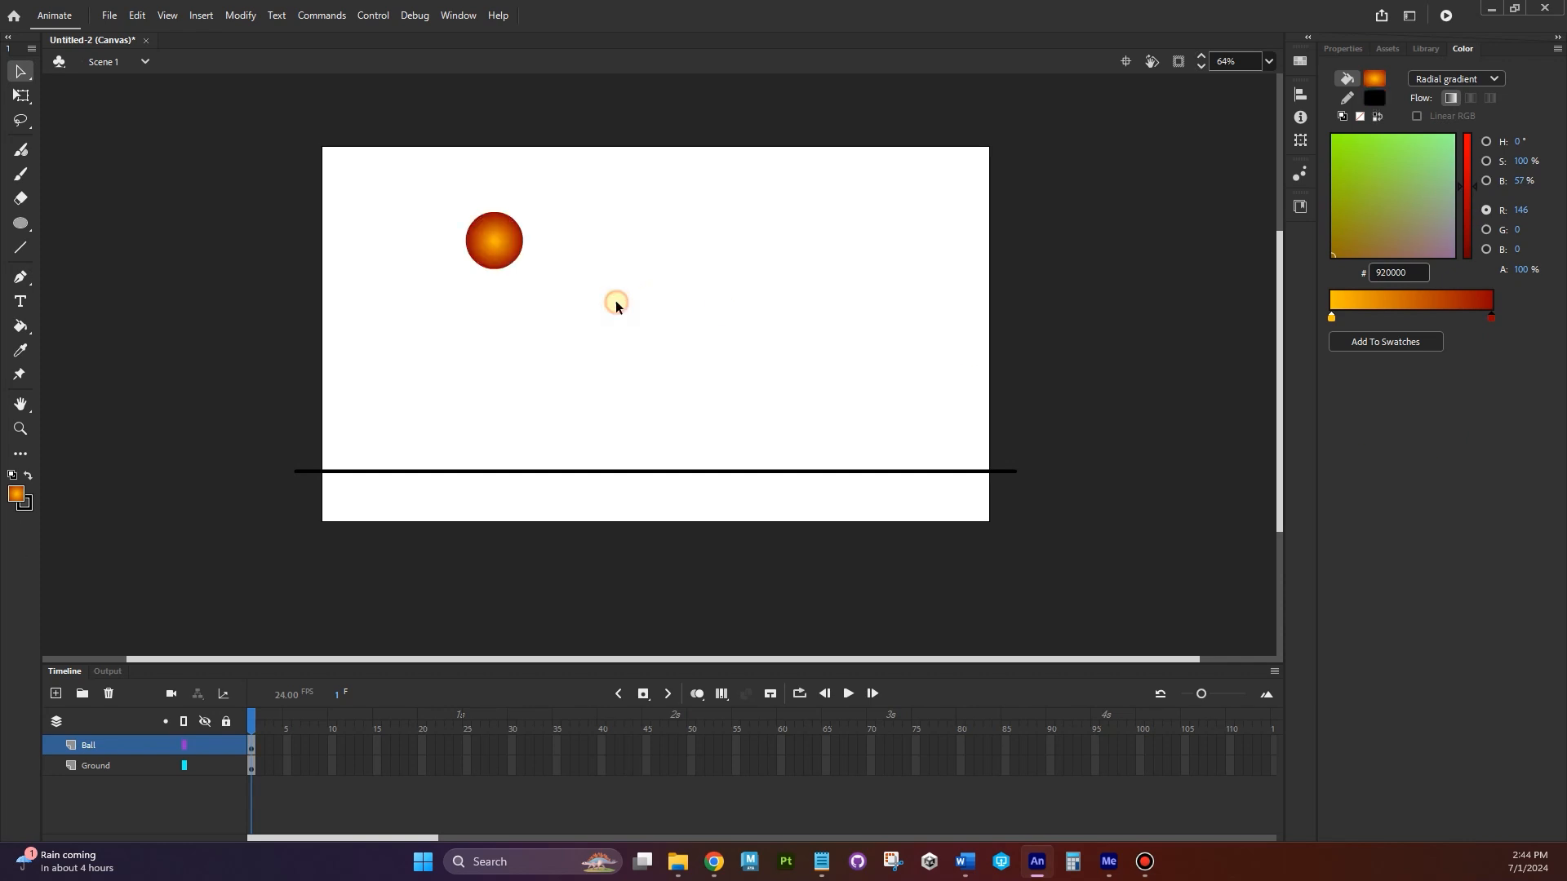
Shift the ball's gradient highlight toward its upper right with the Paint Bucket tool
left_click(19, 325)
left_click(494, 244)
left_click(500, 255)
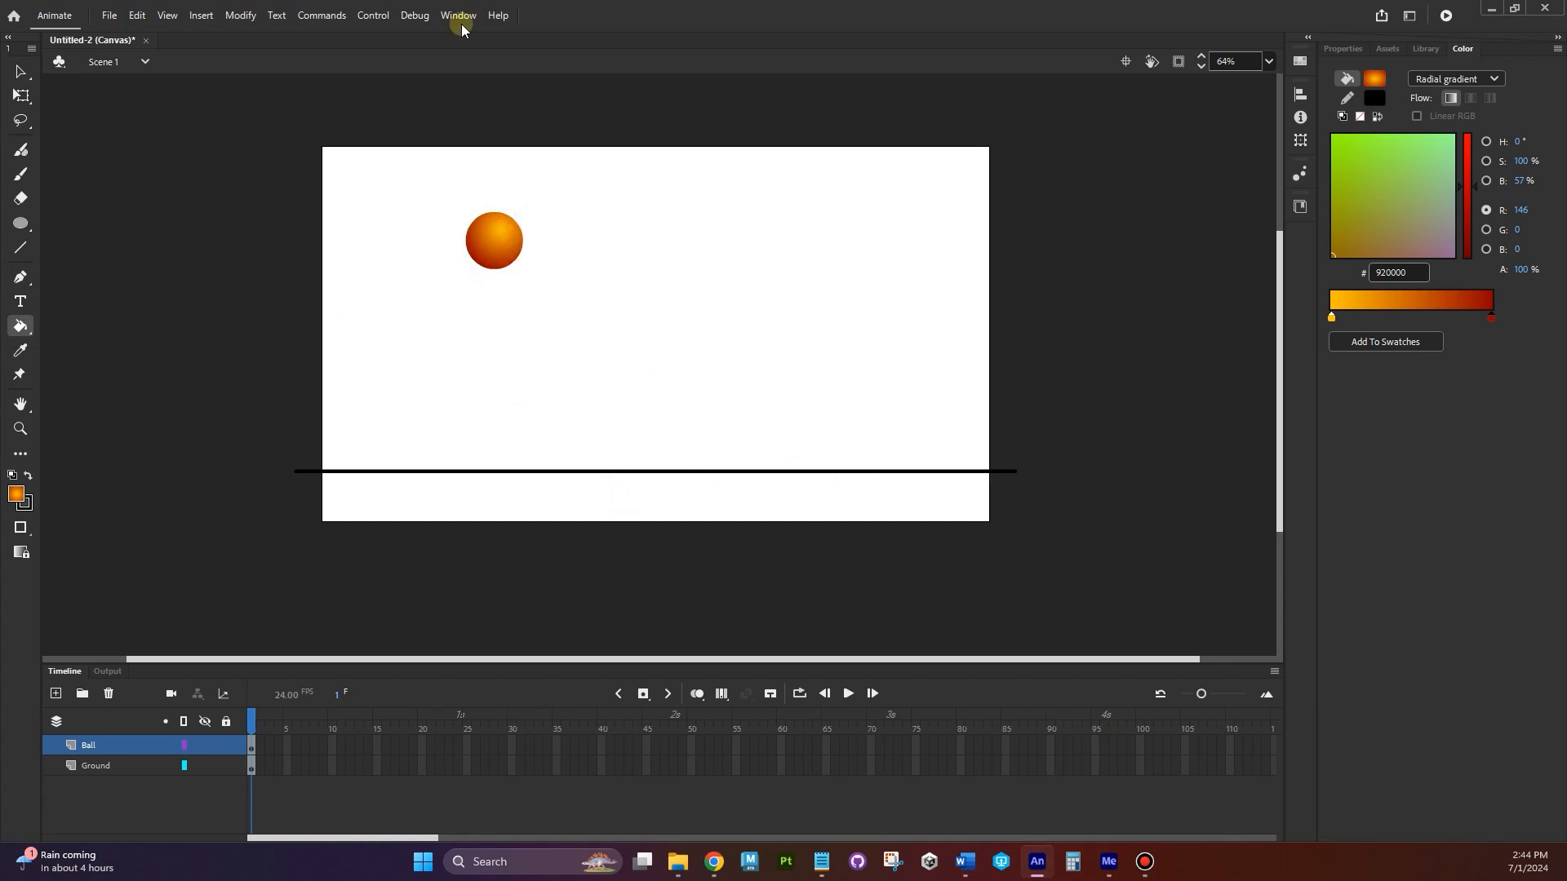
Try pulling the raw ball shape's edge outward with the Selection tool, and undo the distortion
left_click(10, 67)
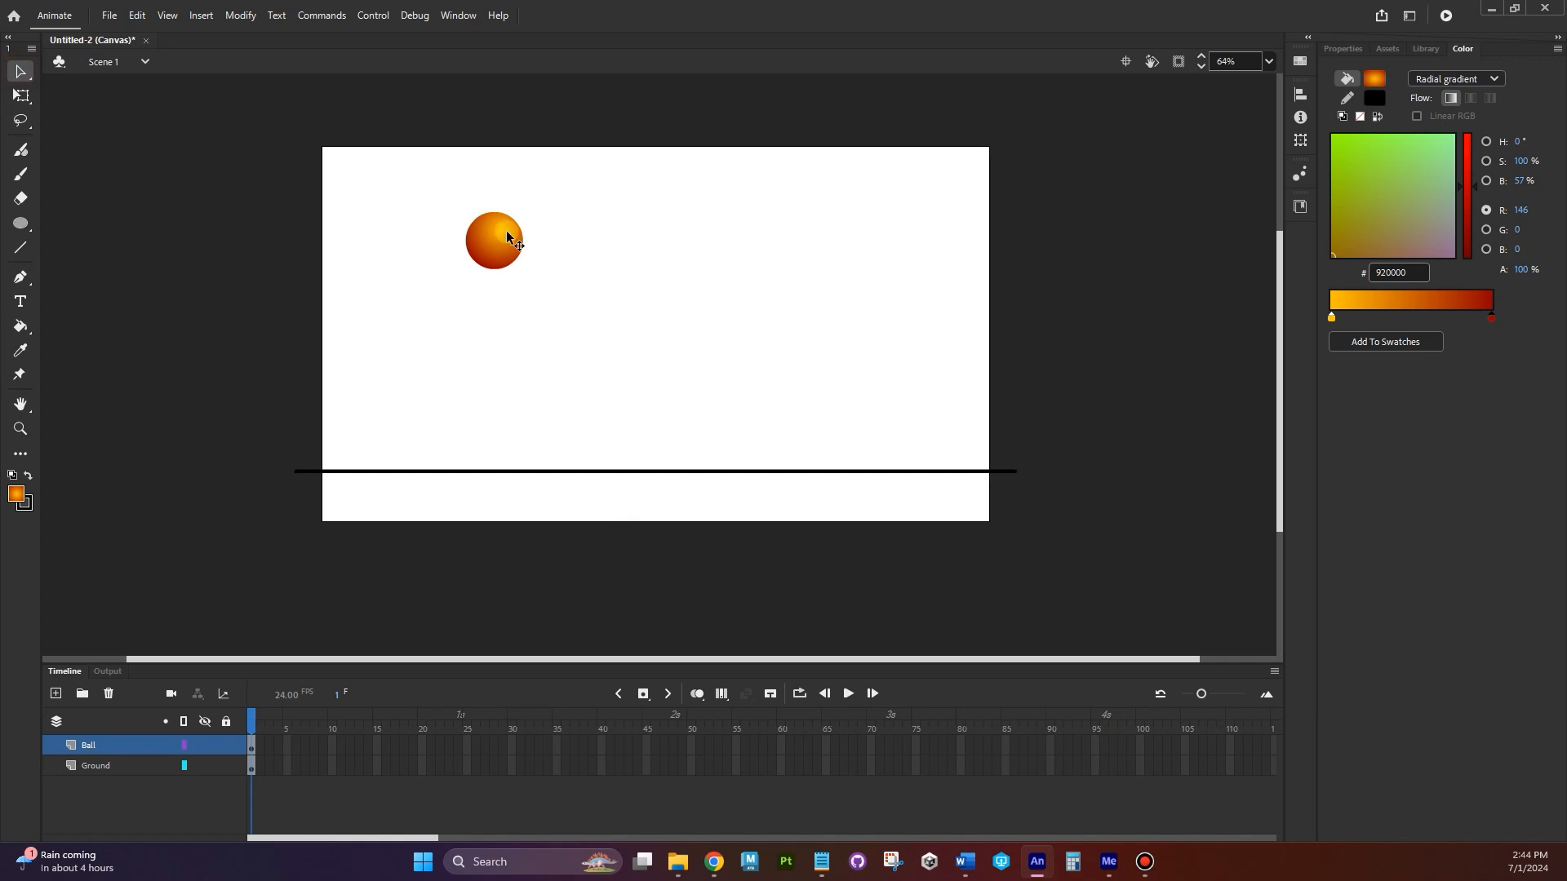
left_click(489, 252)
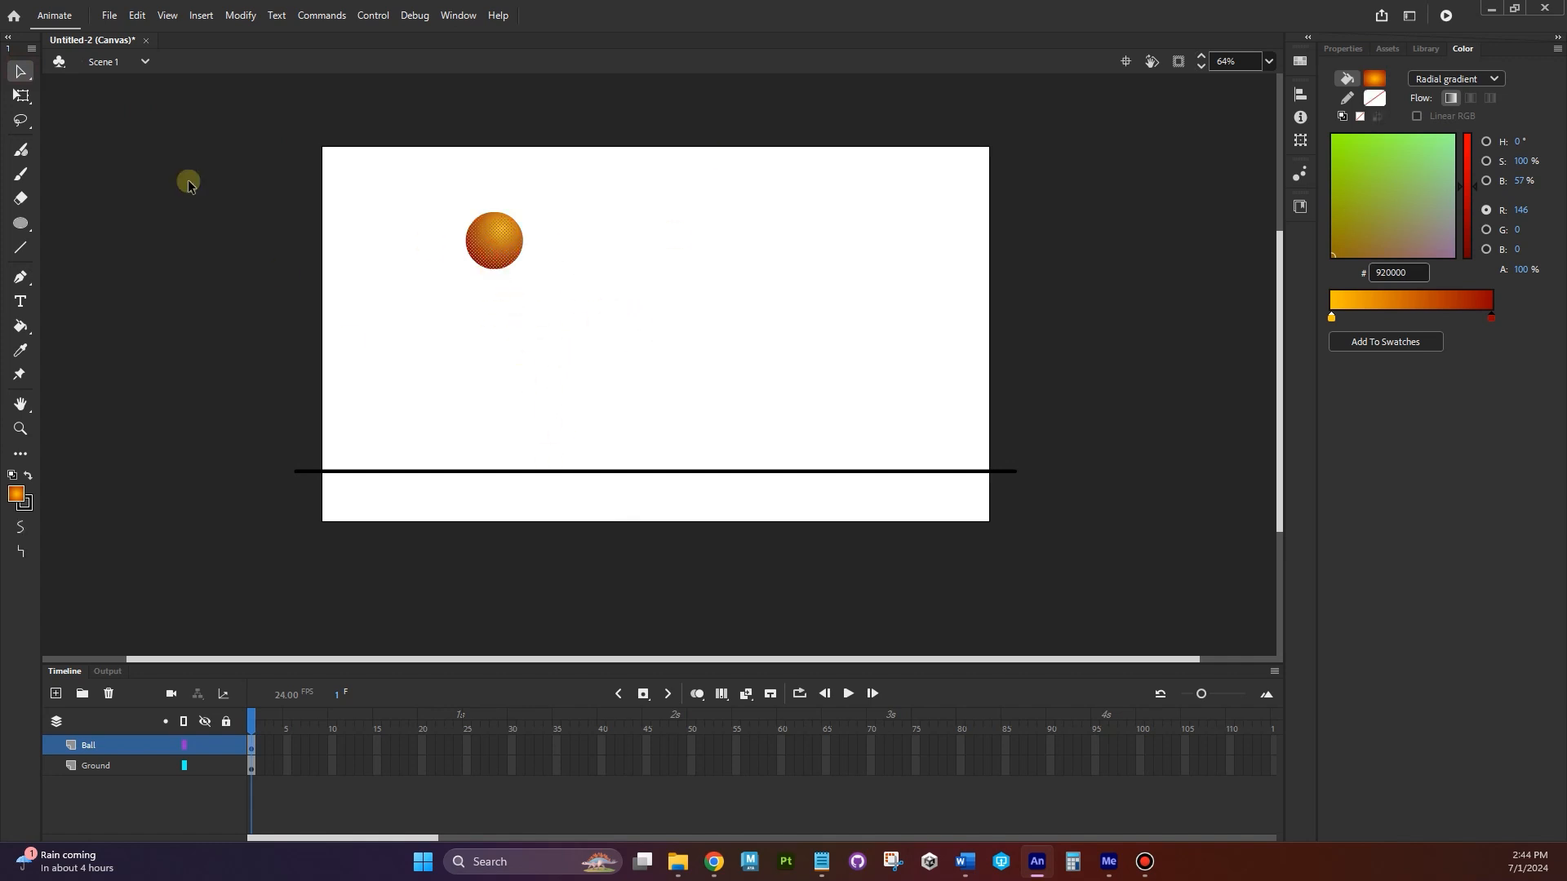
left_click(564, 271)
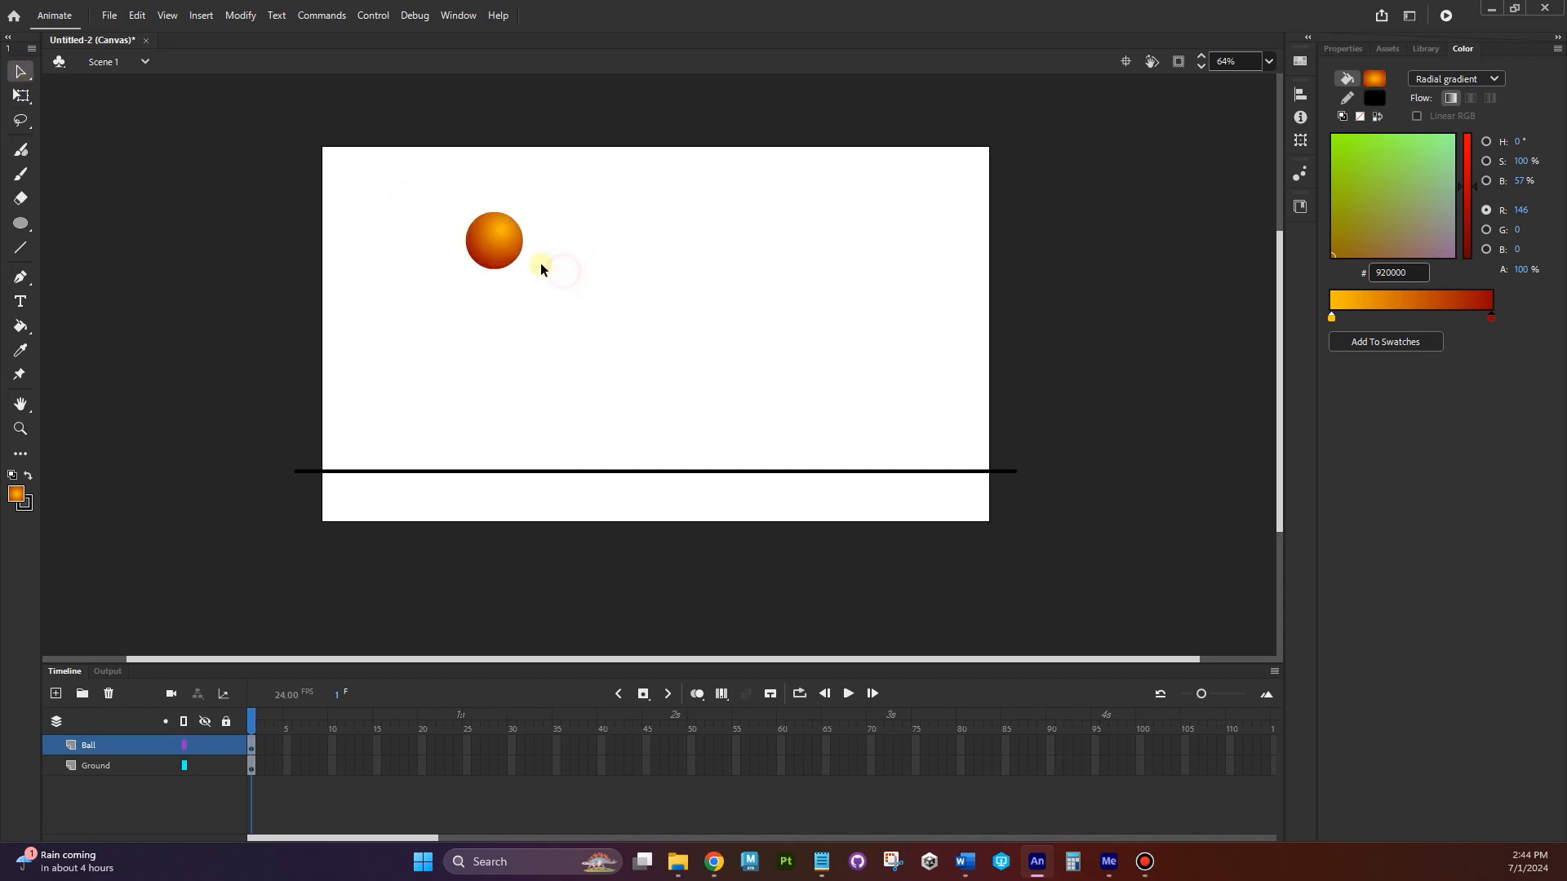
left_click_drag(521, 258, 734, 320)
left_click_drag(554, 363, 616, 209)
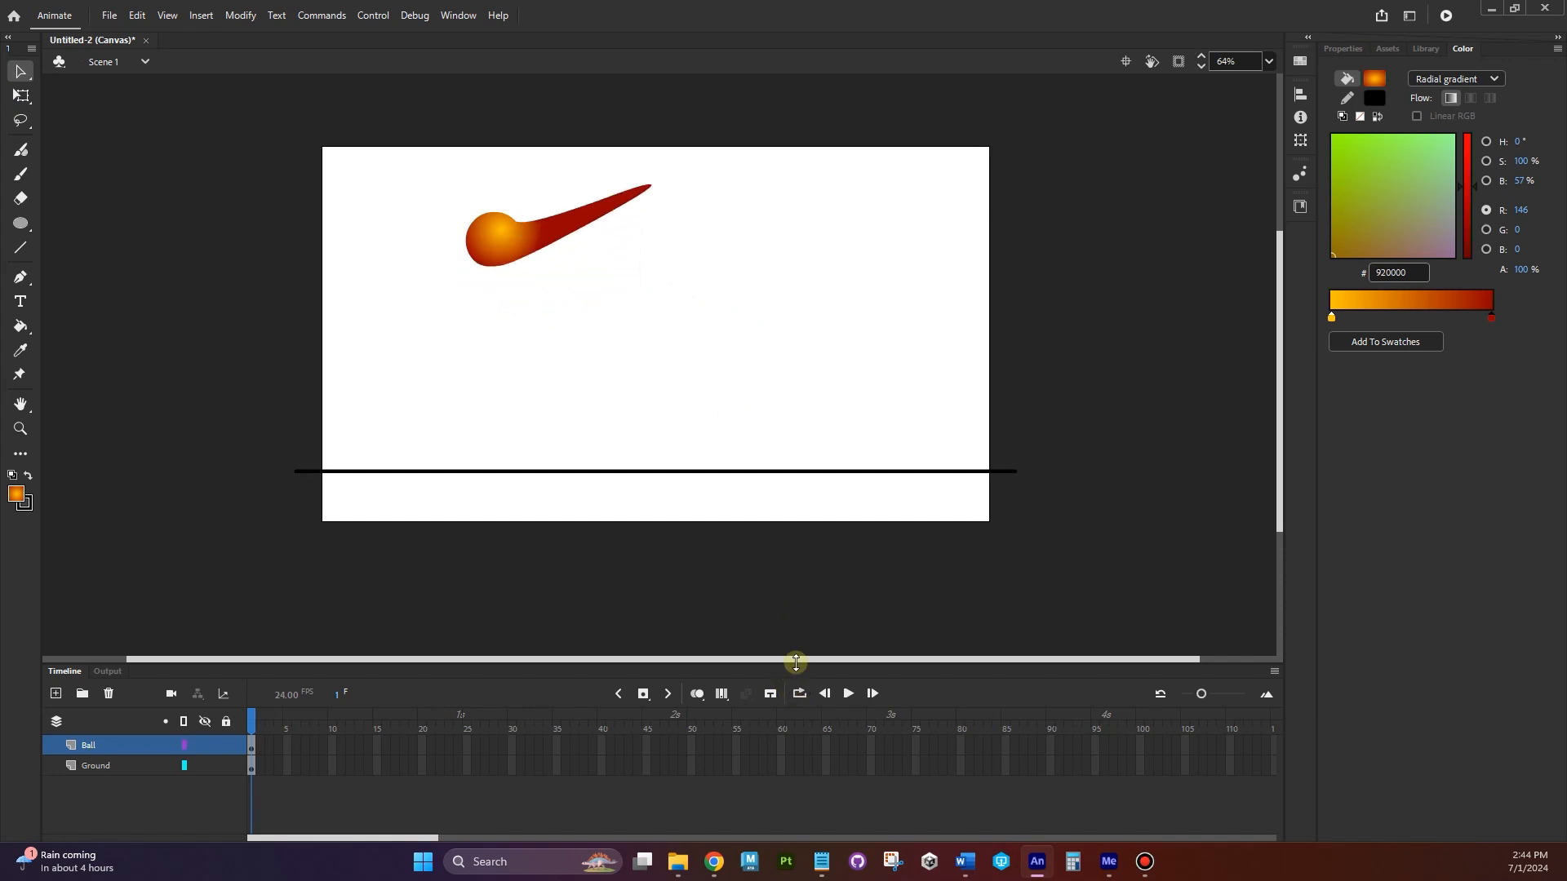
key("ctrl+z")
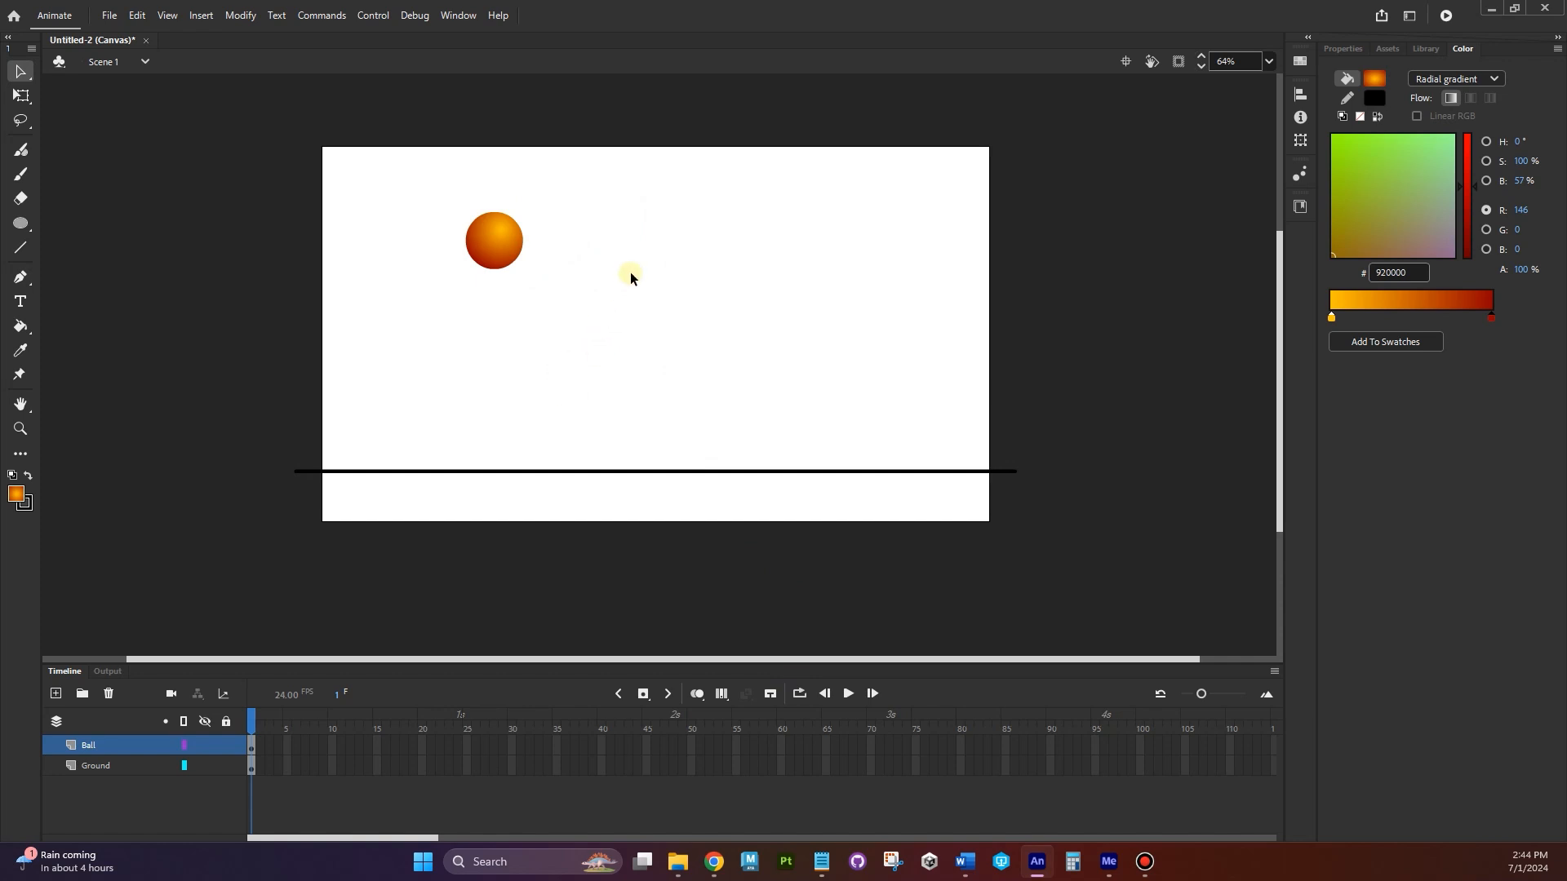
Convert the ball to a Graphic symbol named Ball_gs and show it in the library
left_click_drag(426, 196, 583, 310)
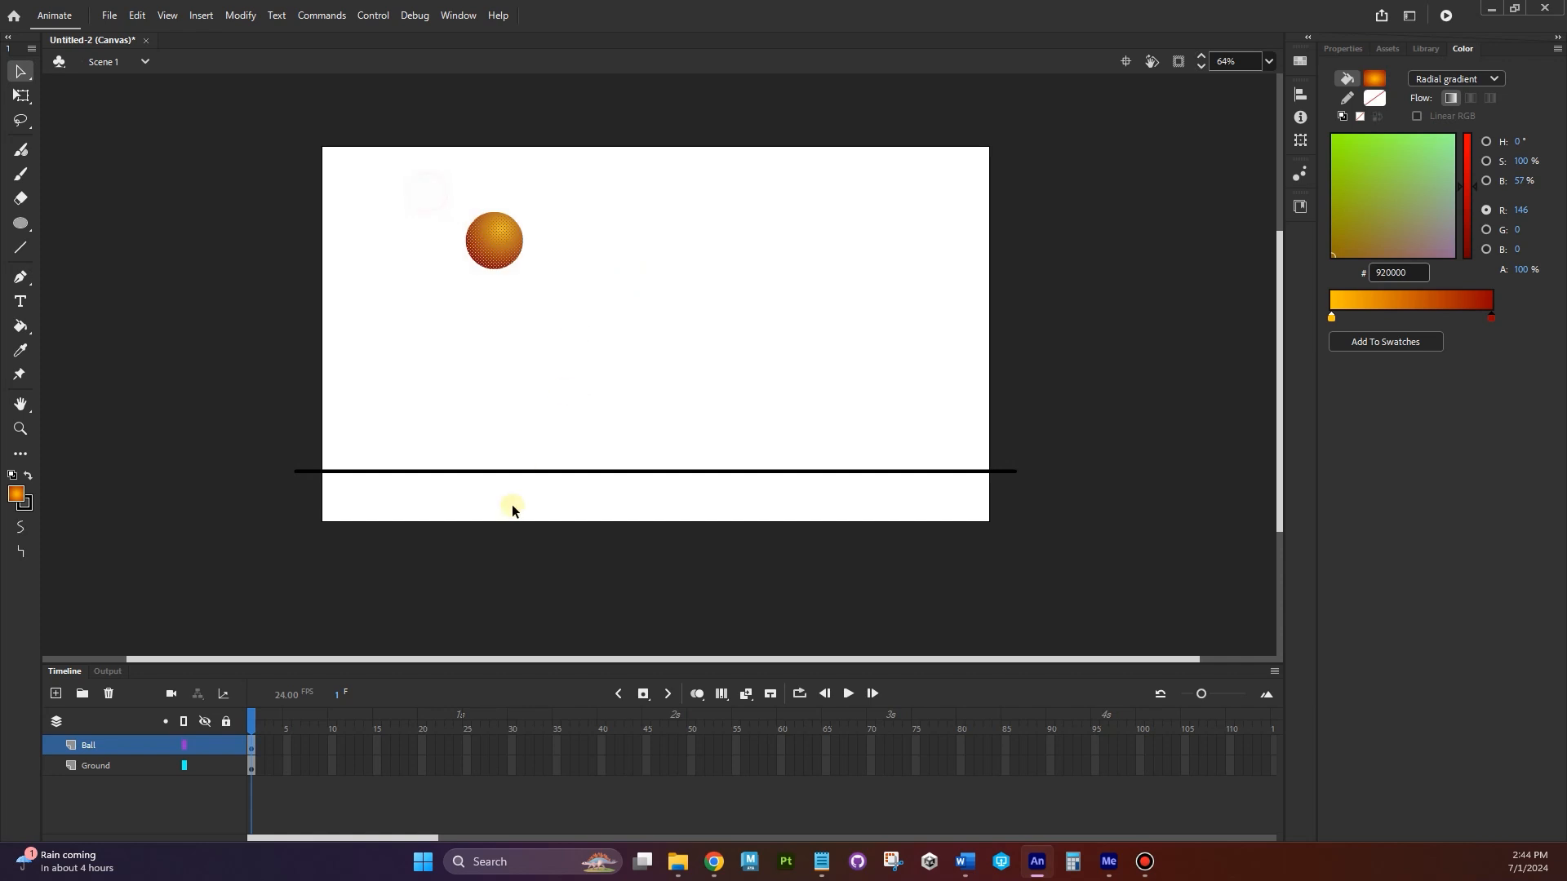
right_click(519, 237)
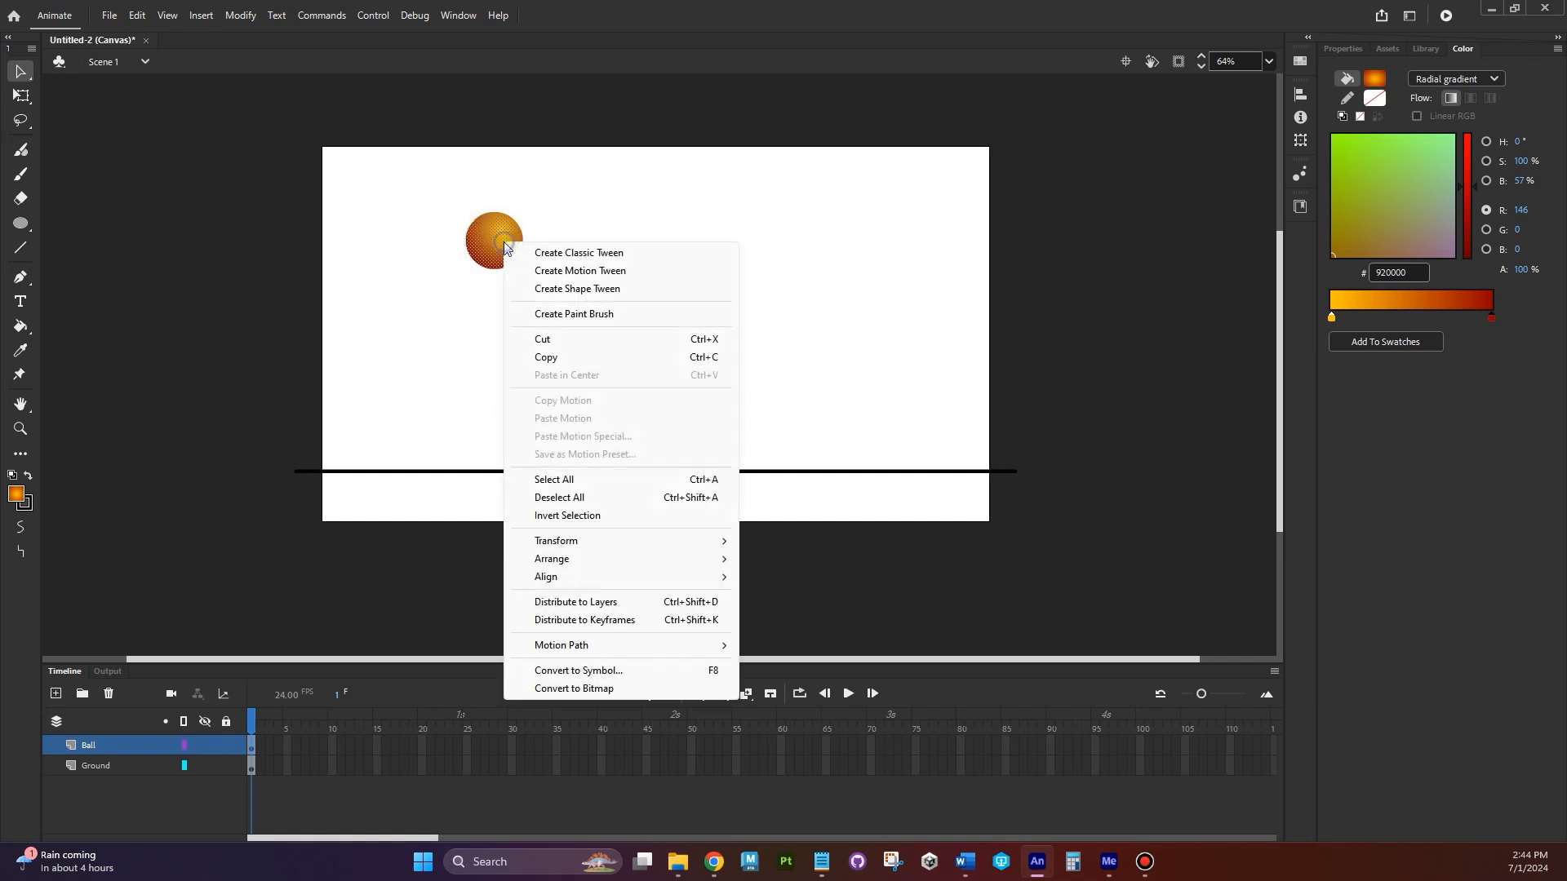
left_click(598, 670)
type("Ball_gs")
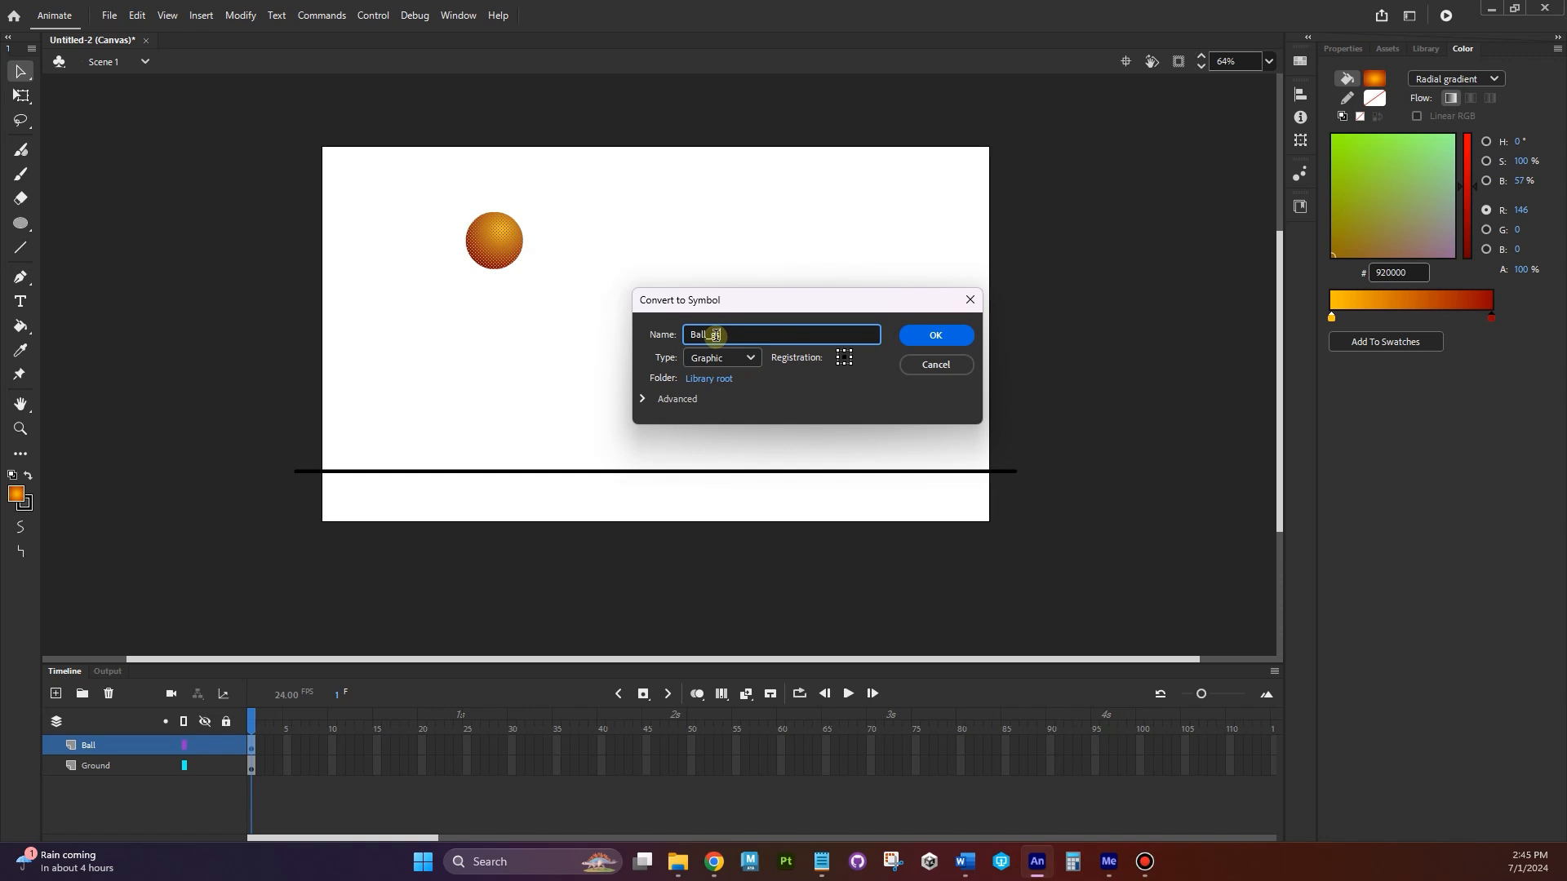
left_click(745, 359)
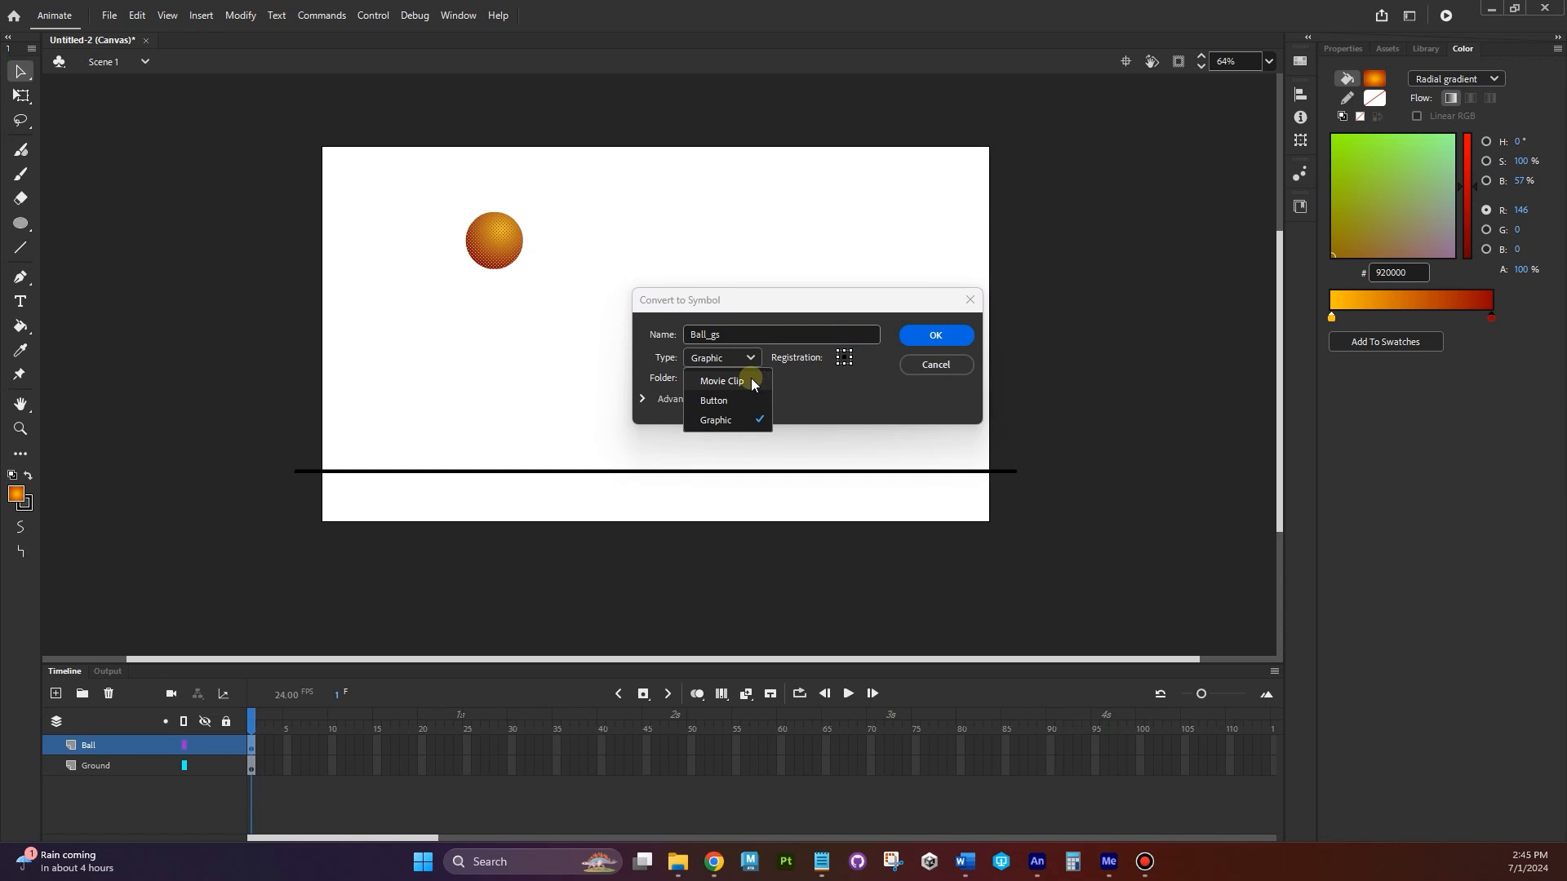
left_click(718, 421)
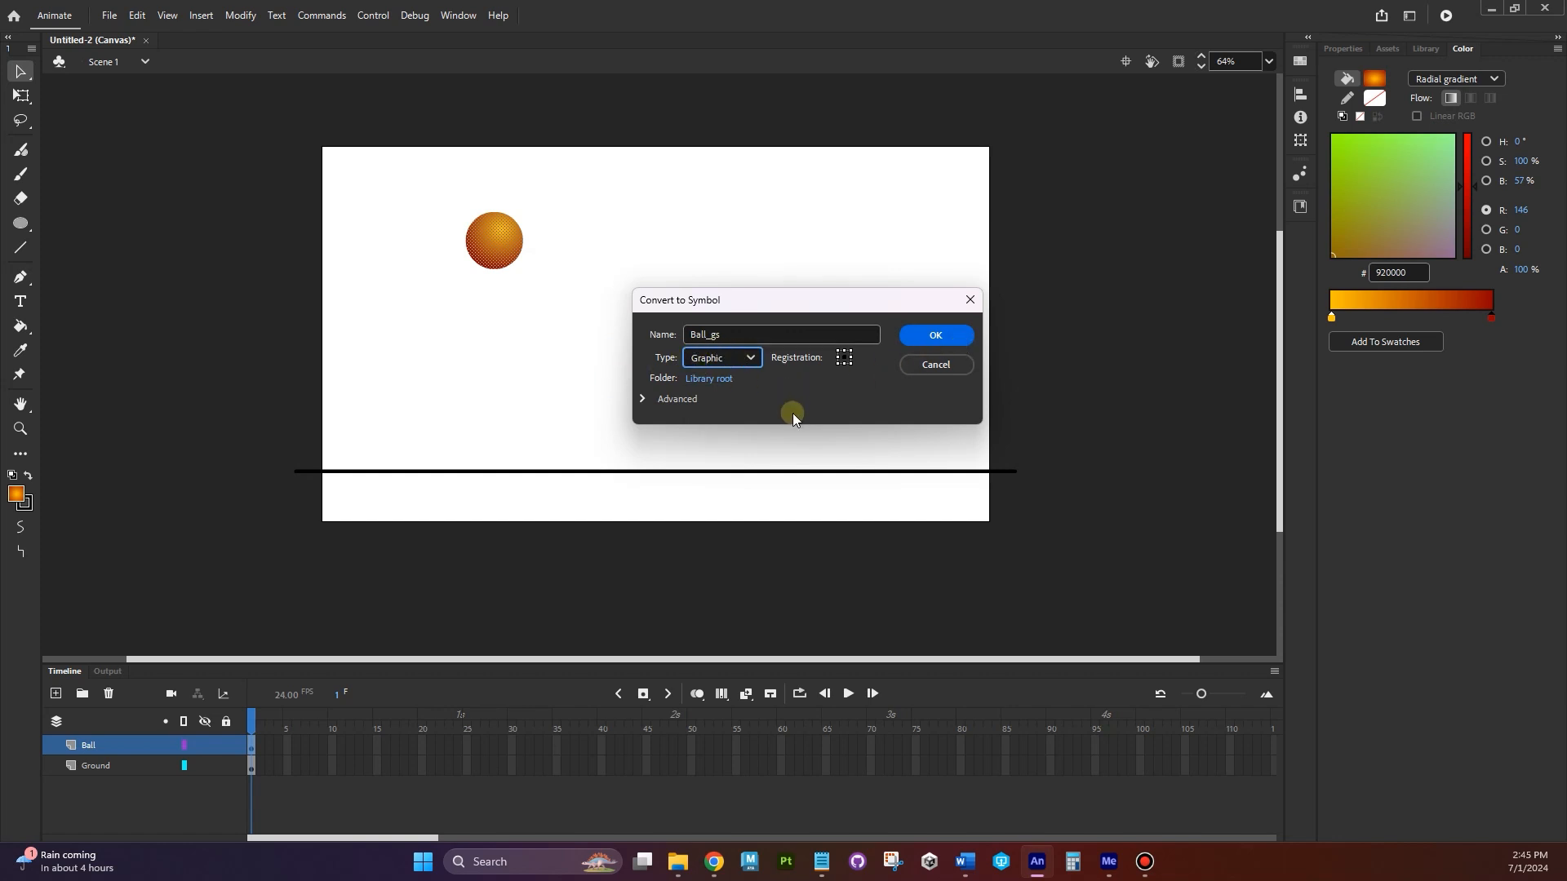
left_click(923, 338)
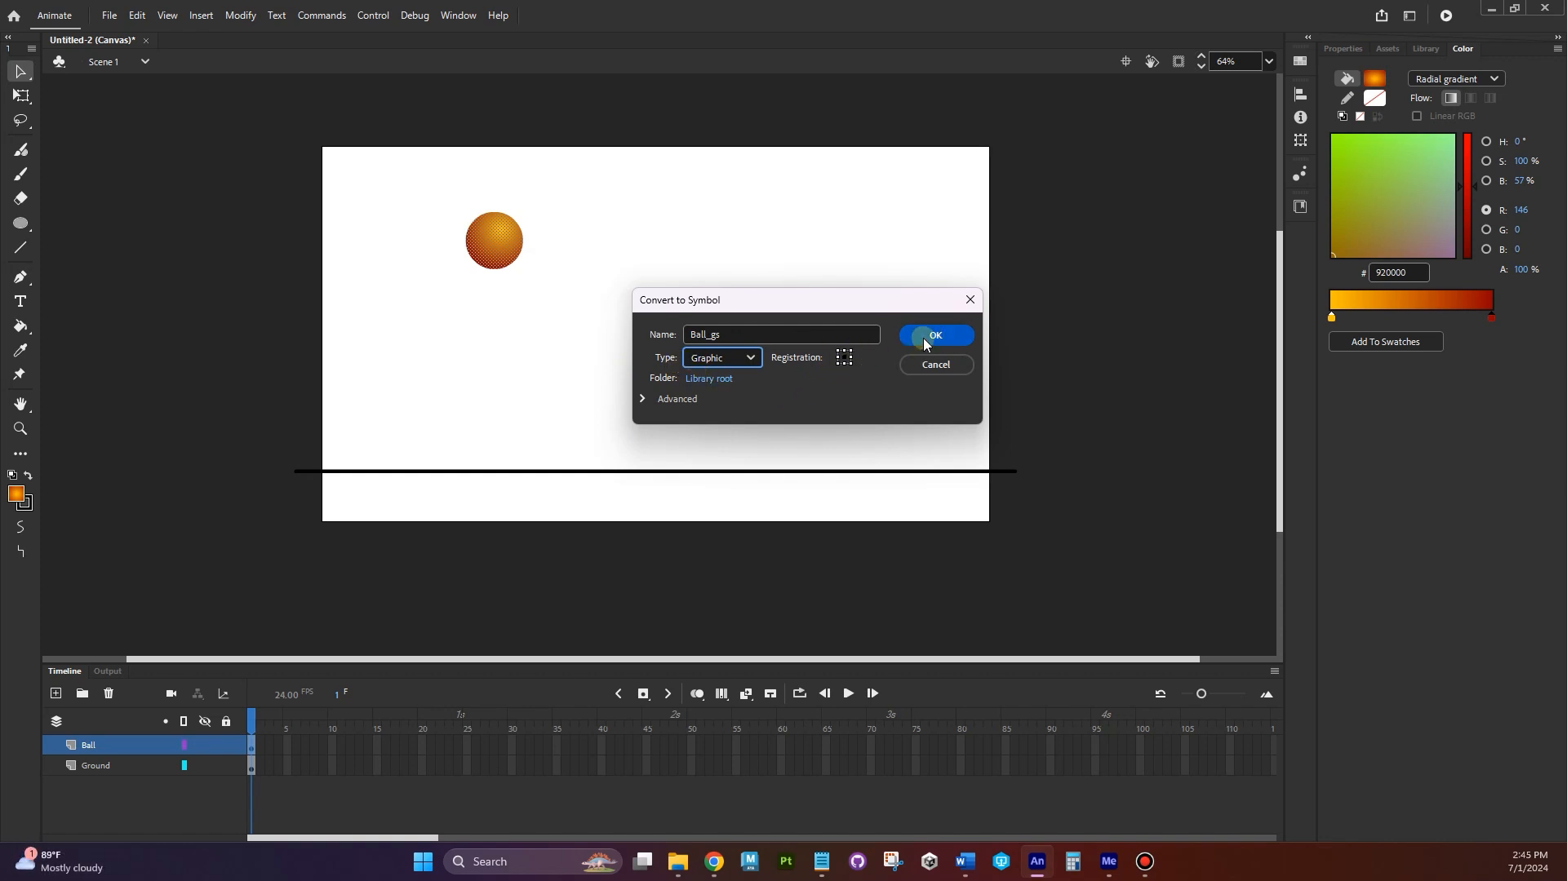
left_click(922, 337)
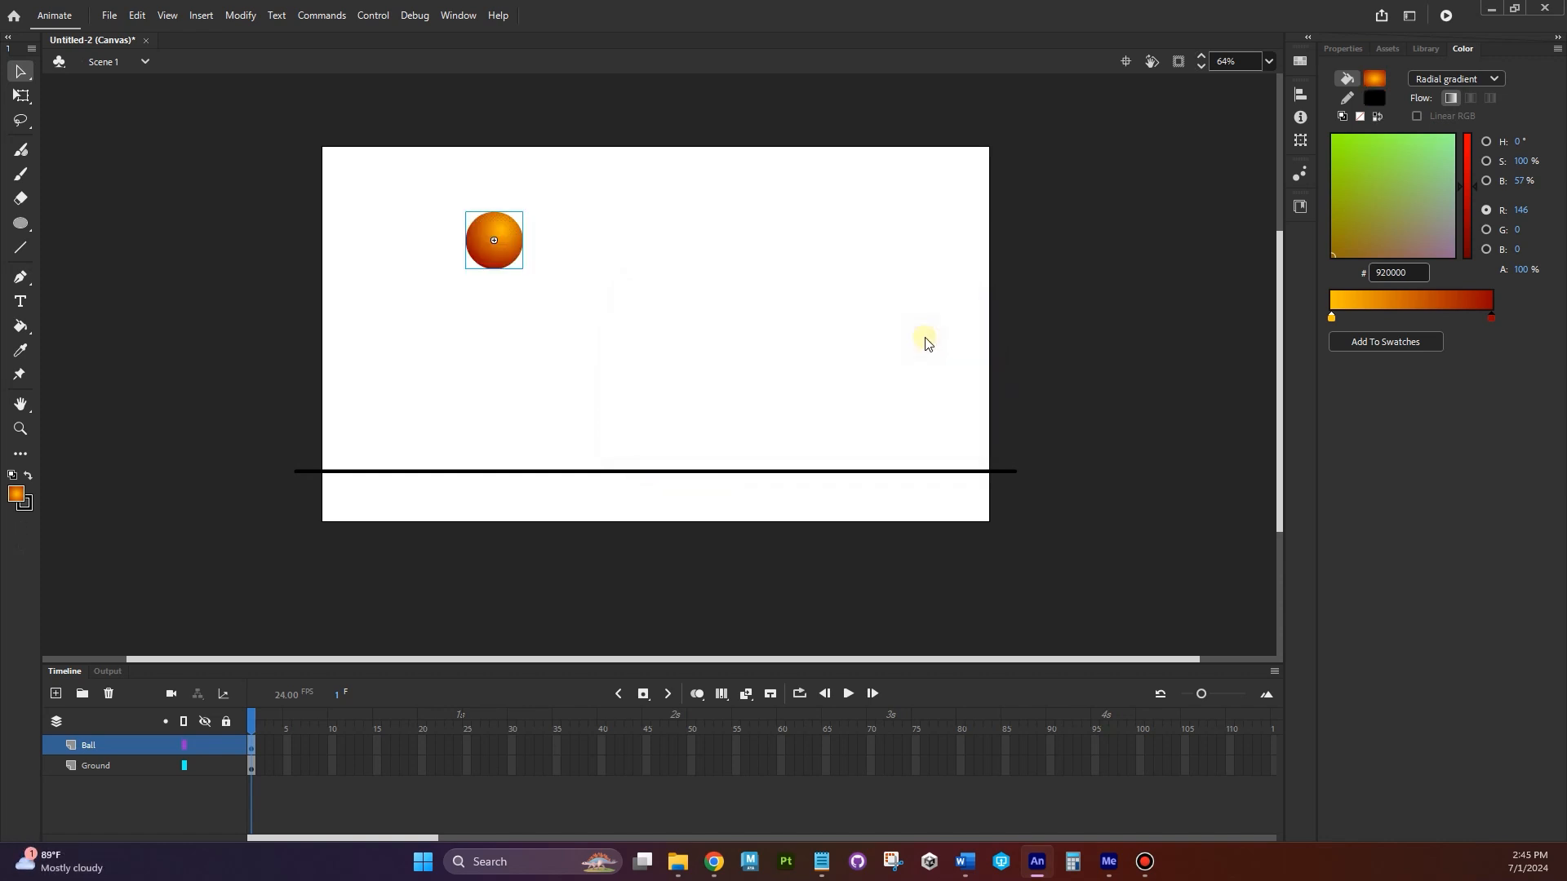
left_click(1426, 48)
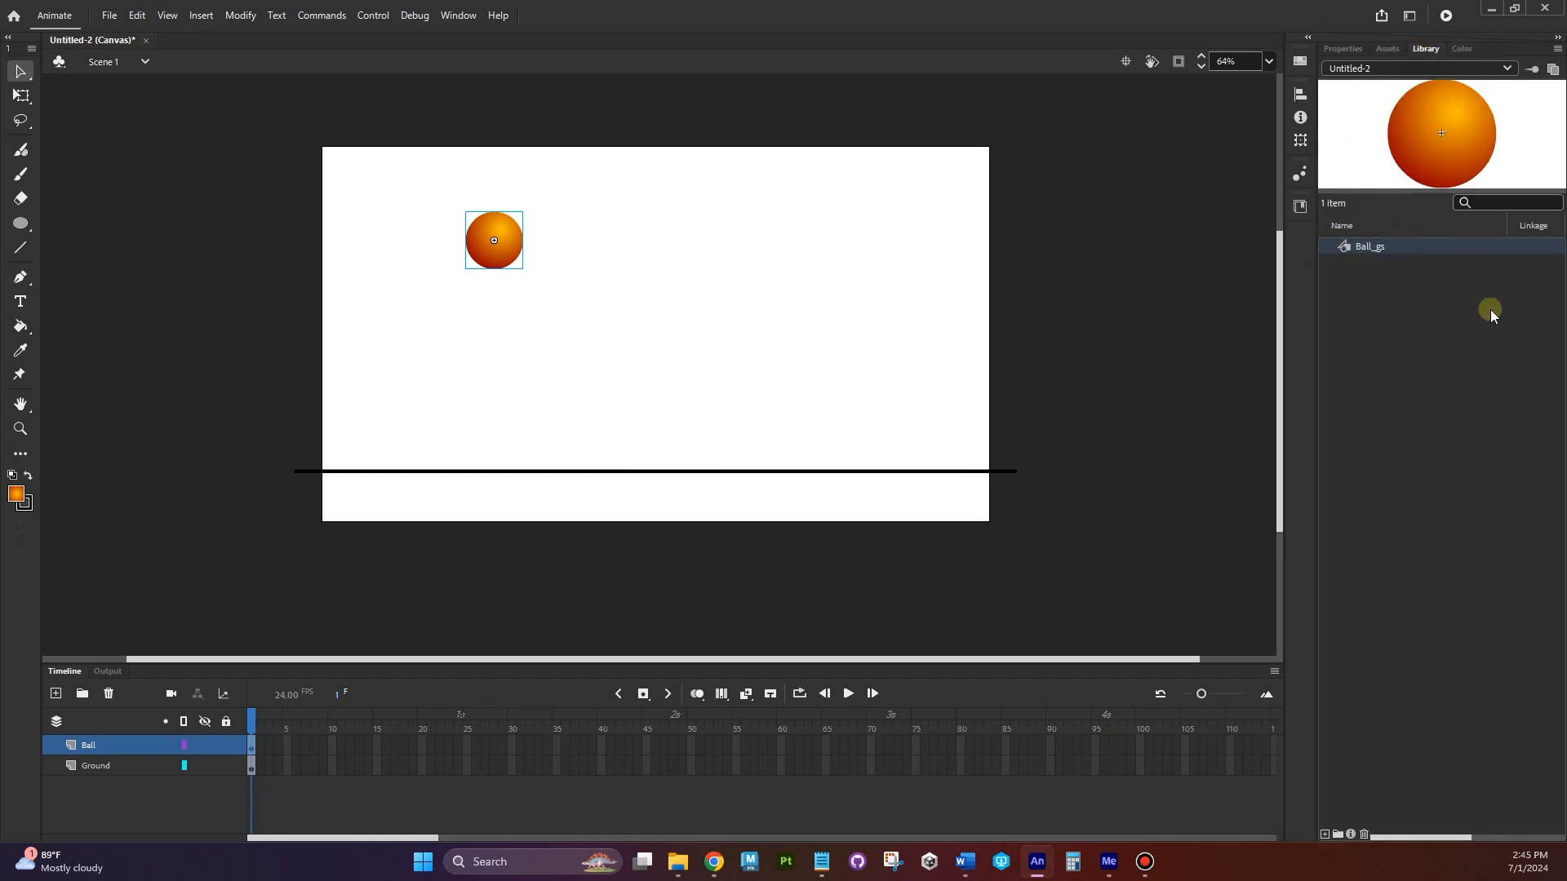
left_click(614, 240)
left_click(487, 257)
Duplicate the Ground layer and hide the original Ground layer
left_click(128, 773)
left_click(234, 483)
left_click(205, 786)
left_click(573, 394)
Try bending the whole duplicated ground line upward into an arc, undoing each attempt
left_click_drag(490, 472, 495, 263)
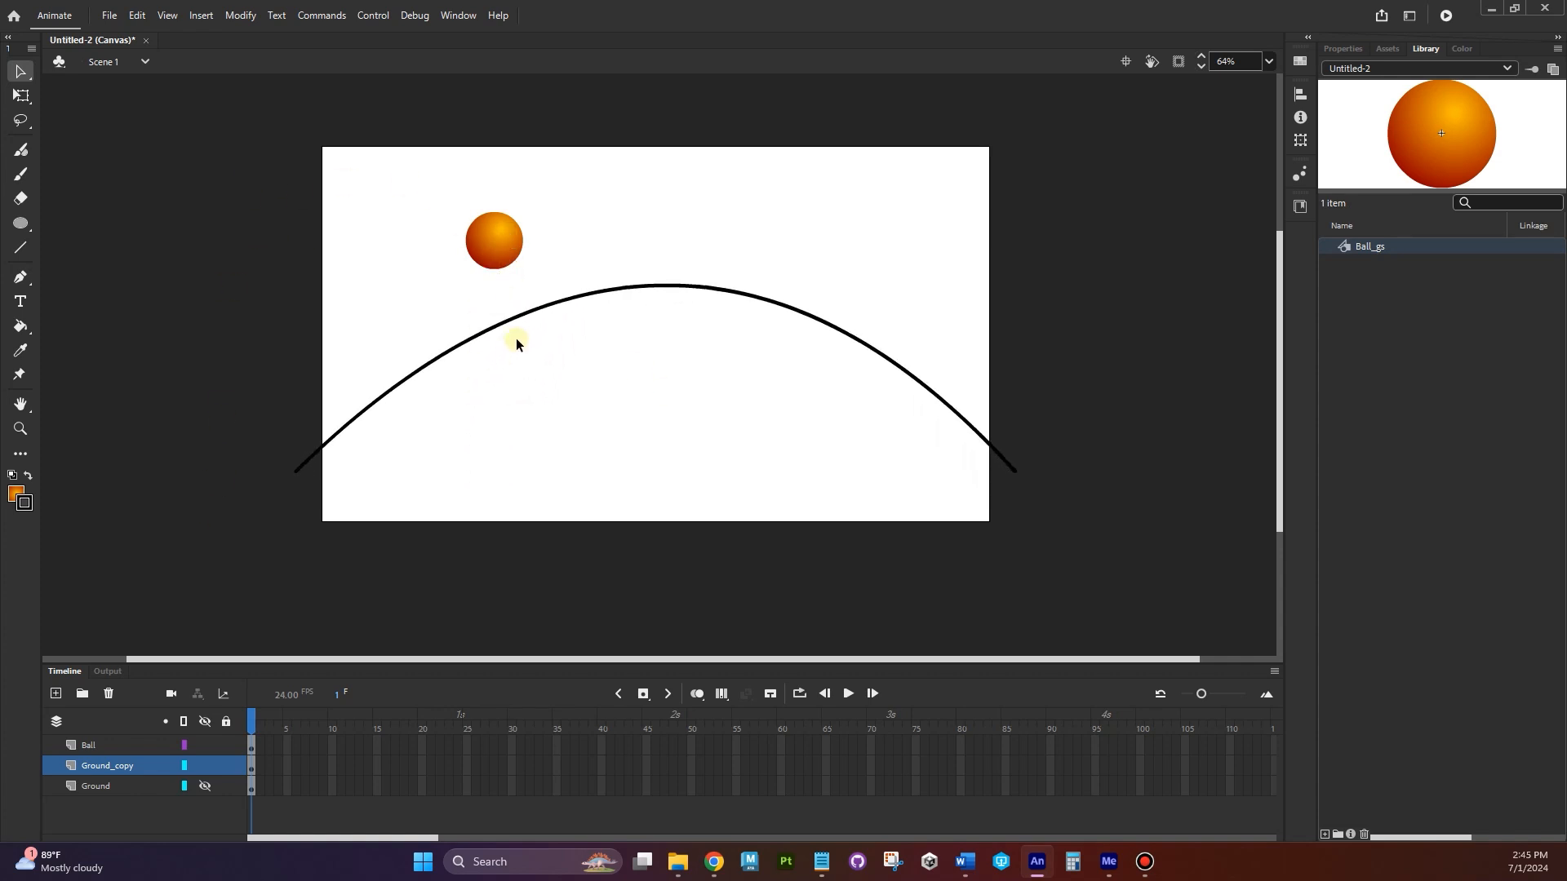
key("ctrl+z")
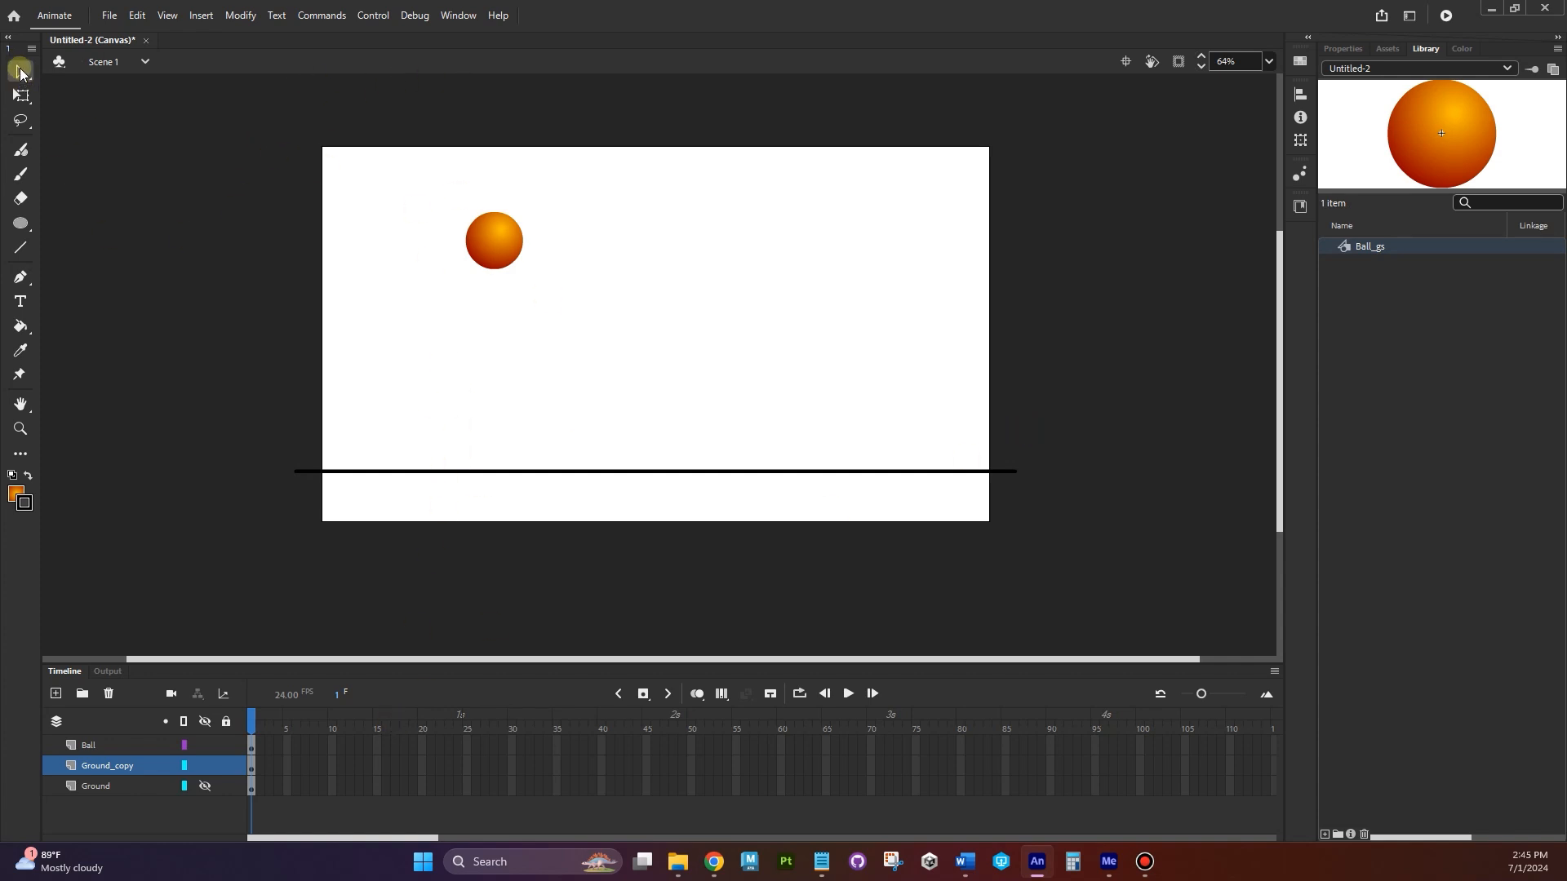
left_click_drag(445, 481, 457, 210)
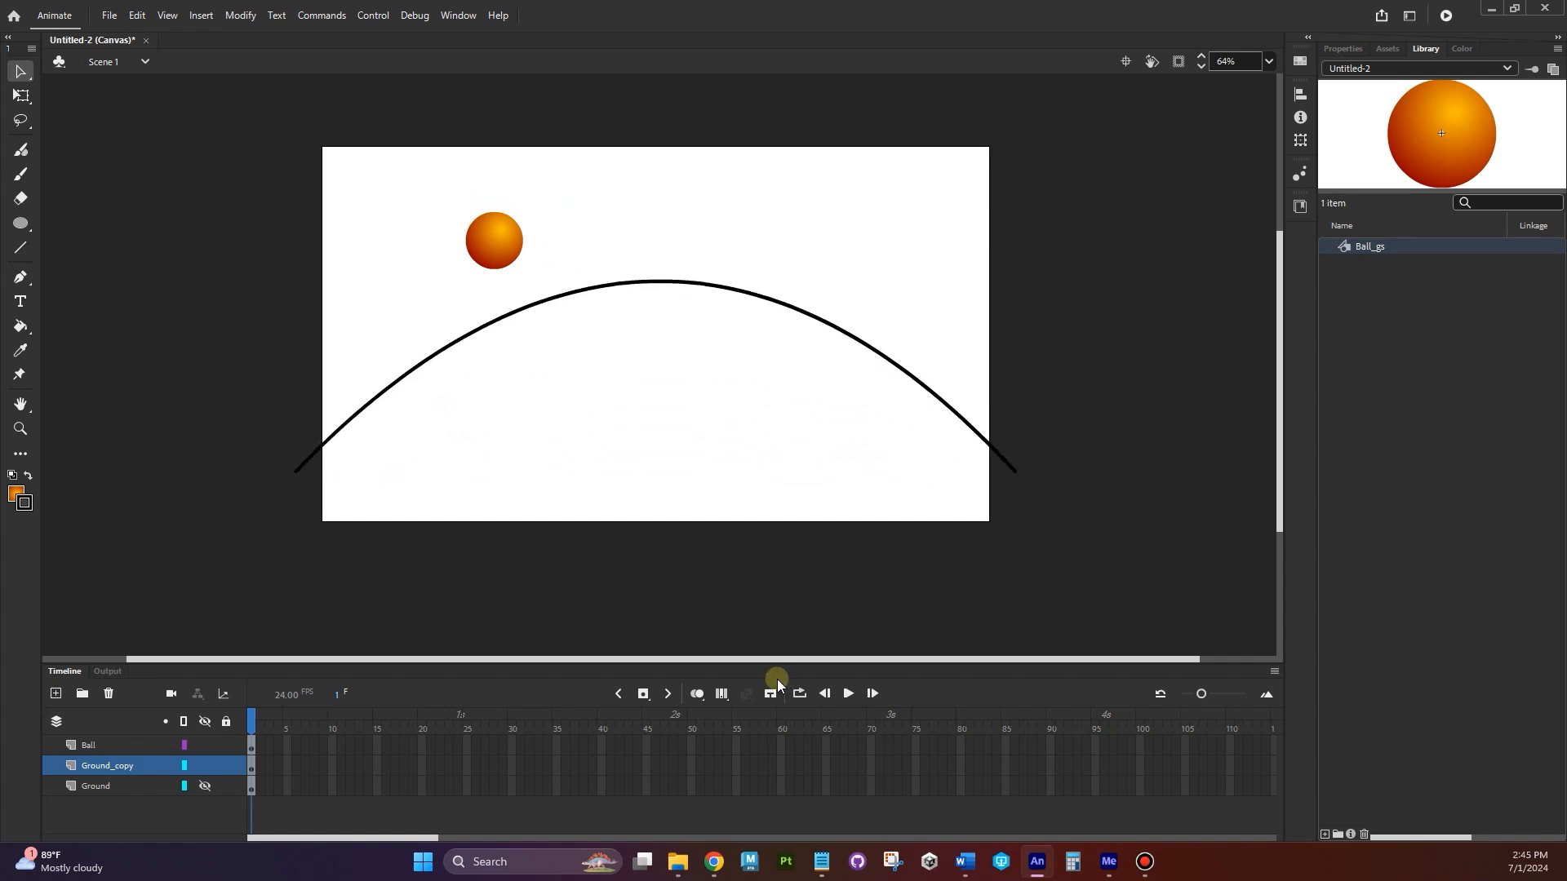
key("ctrl+z")
Cut the duplicated ground line with a short tick, then bend its left segment into a falling arc with a raised start
left_click(20, 248)
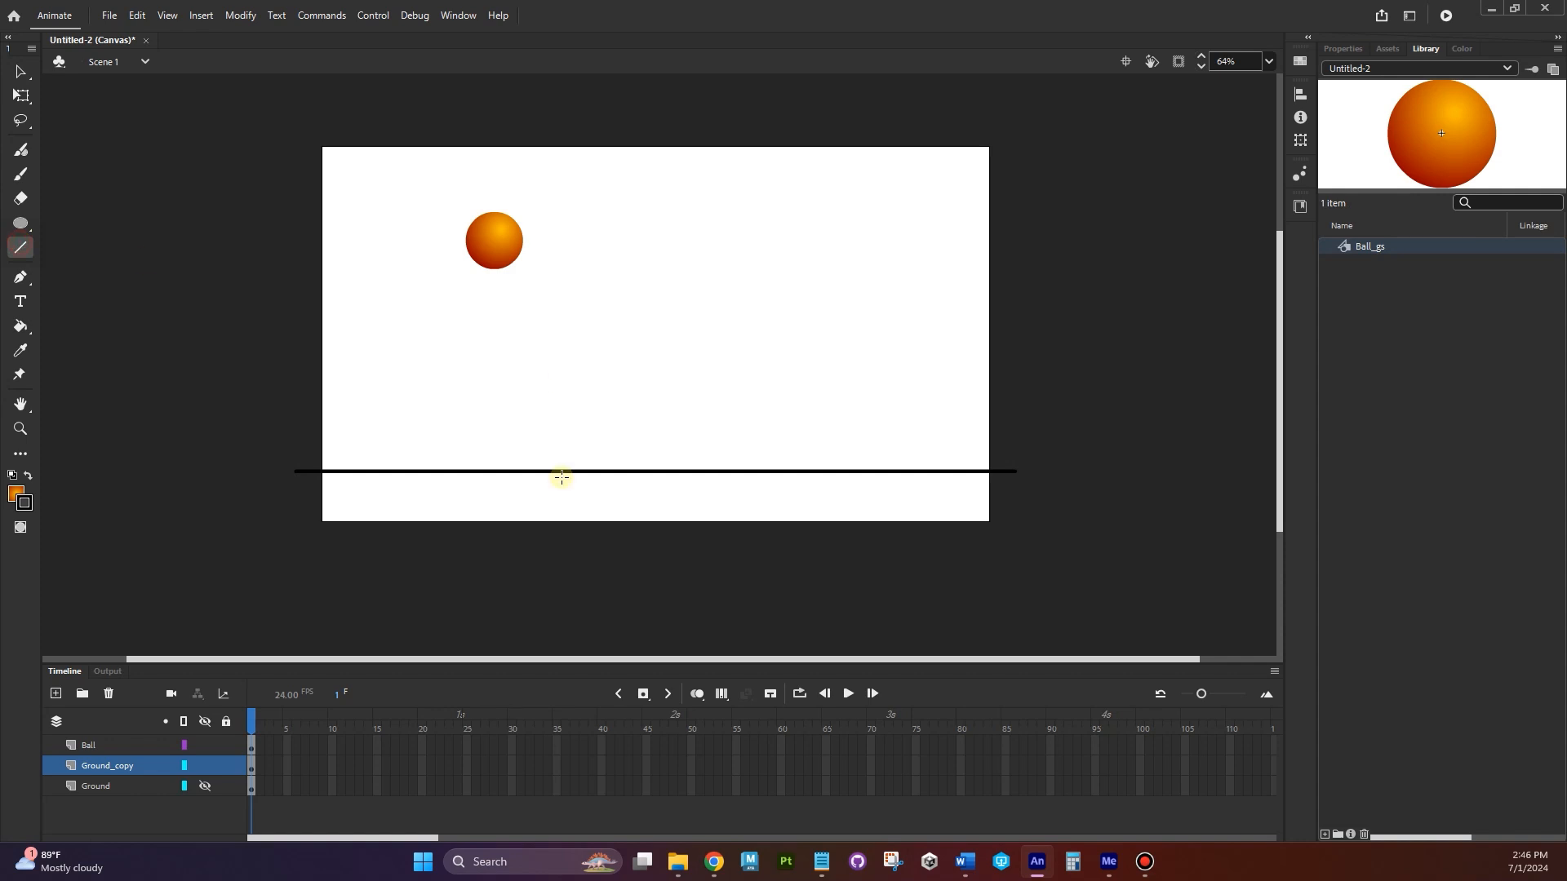
left_click_drag(459, 449, 460, 485)
left_click(20, 71)
left_click_drag(406, 475, 391, 180)
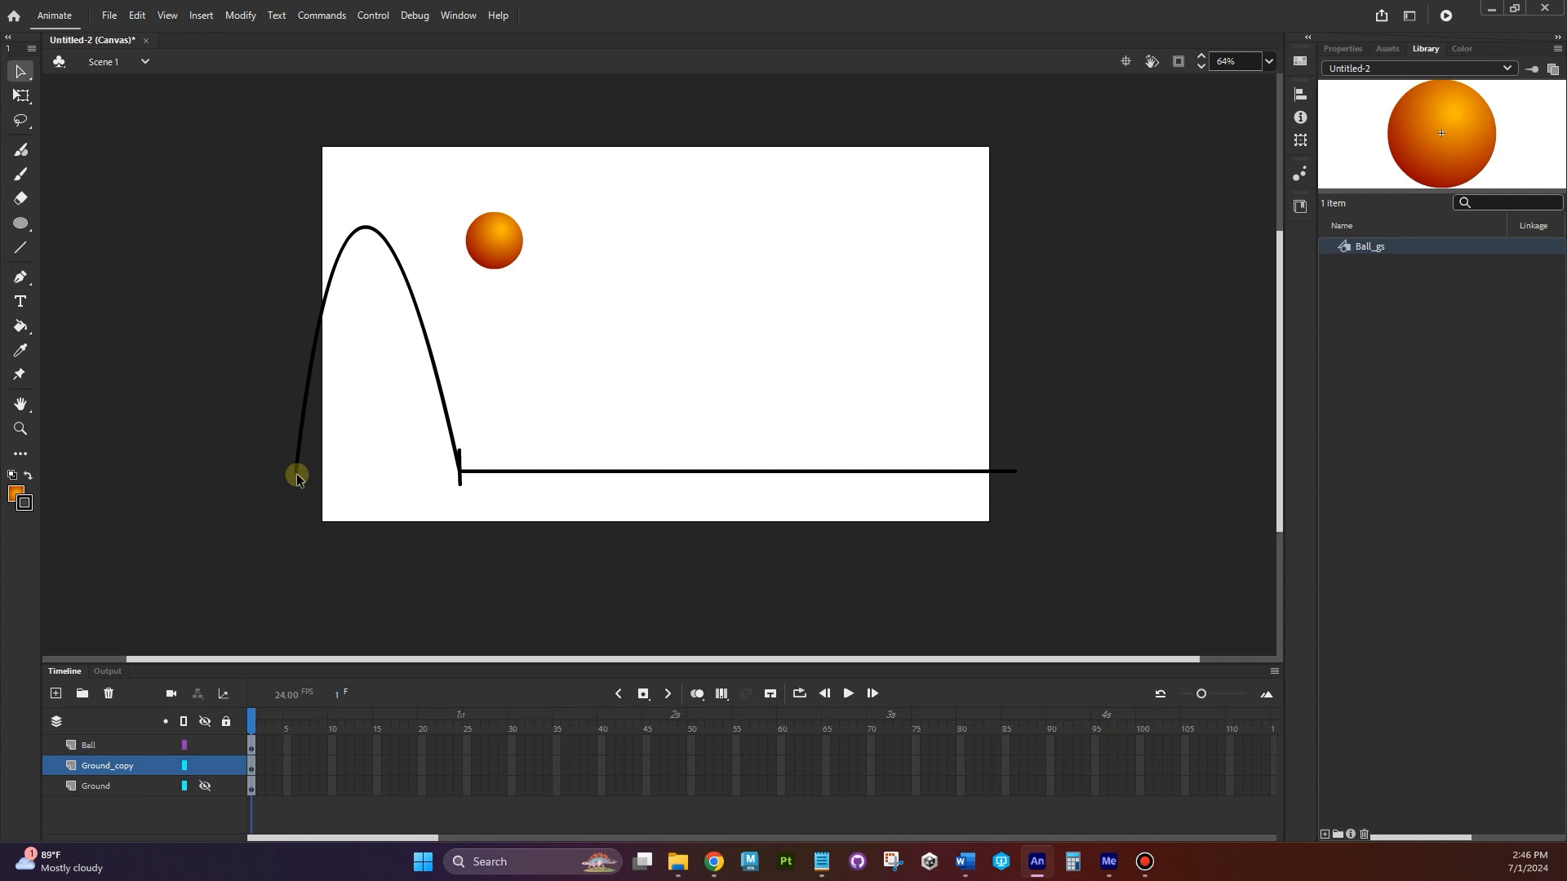
left_click_drag(296, 476, 399, 252)
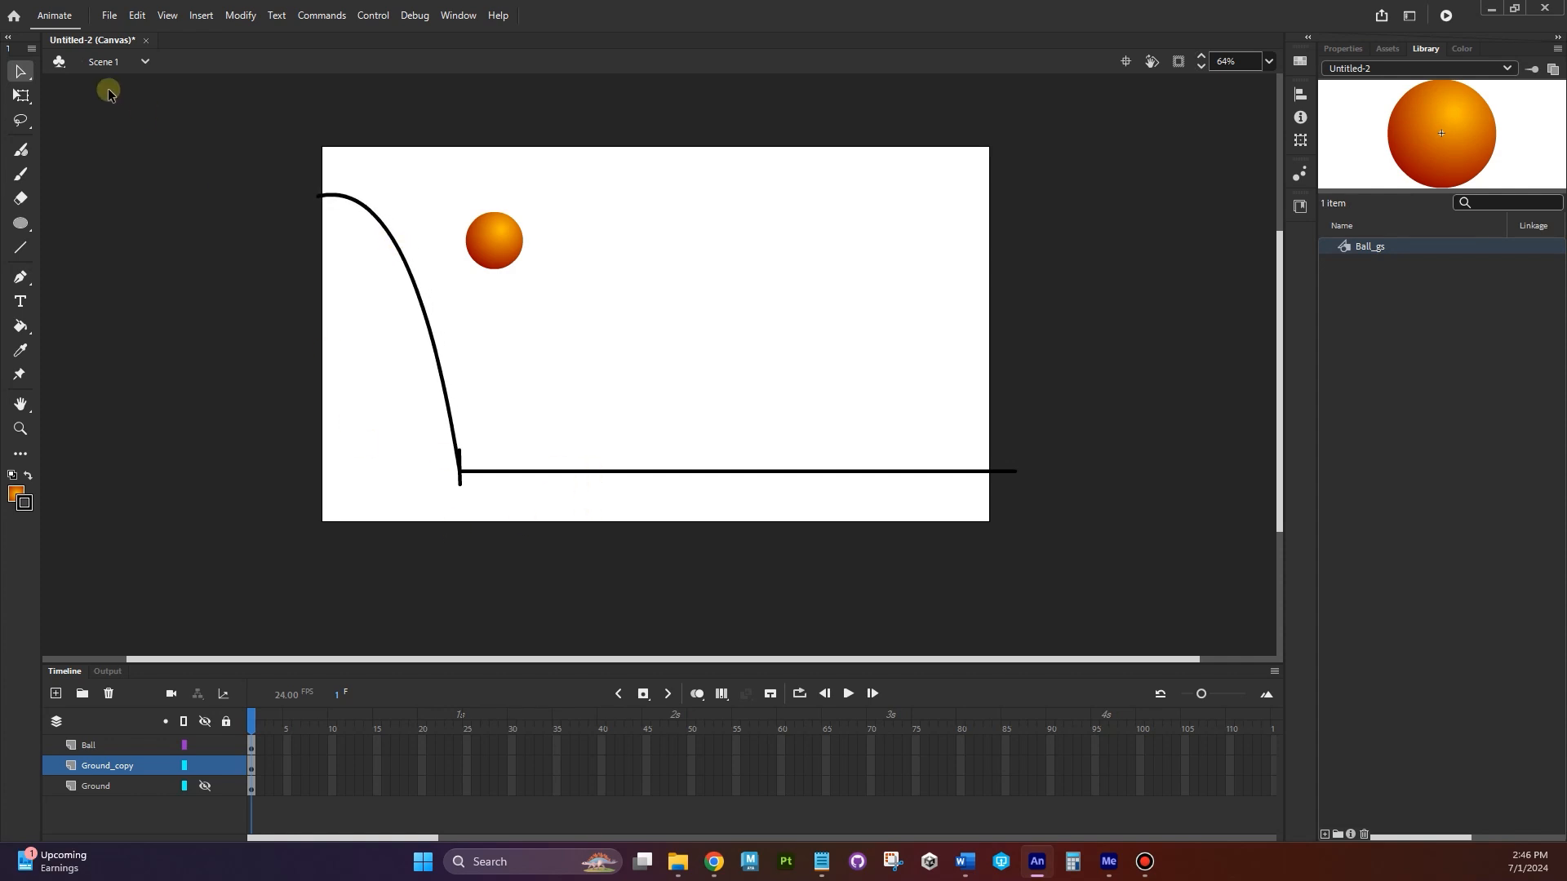
Add a second tick across the line and bend the segment between both ticks into a lower bounce arc
left_click(20, 247)
left_click_drag(614, 460, 619, 488)
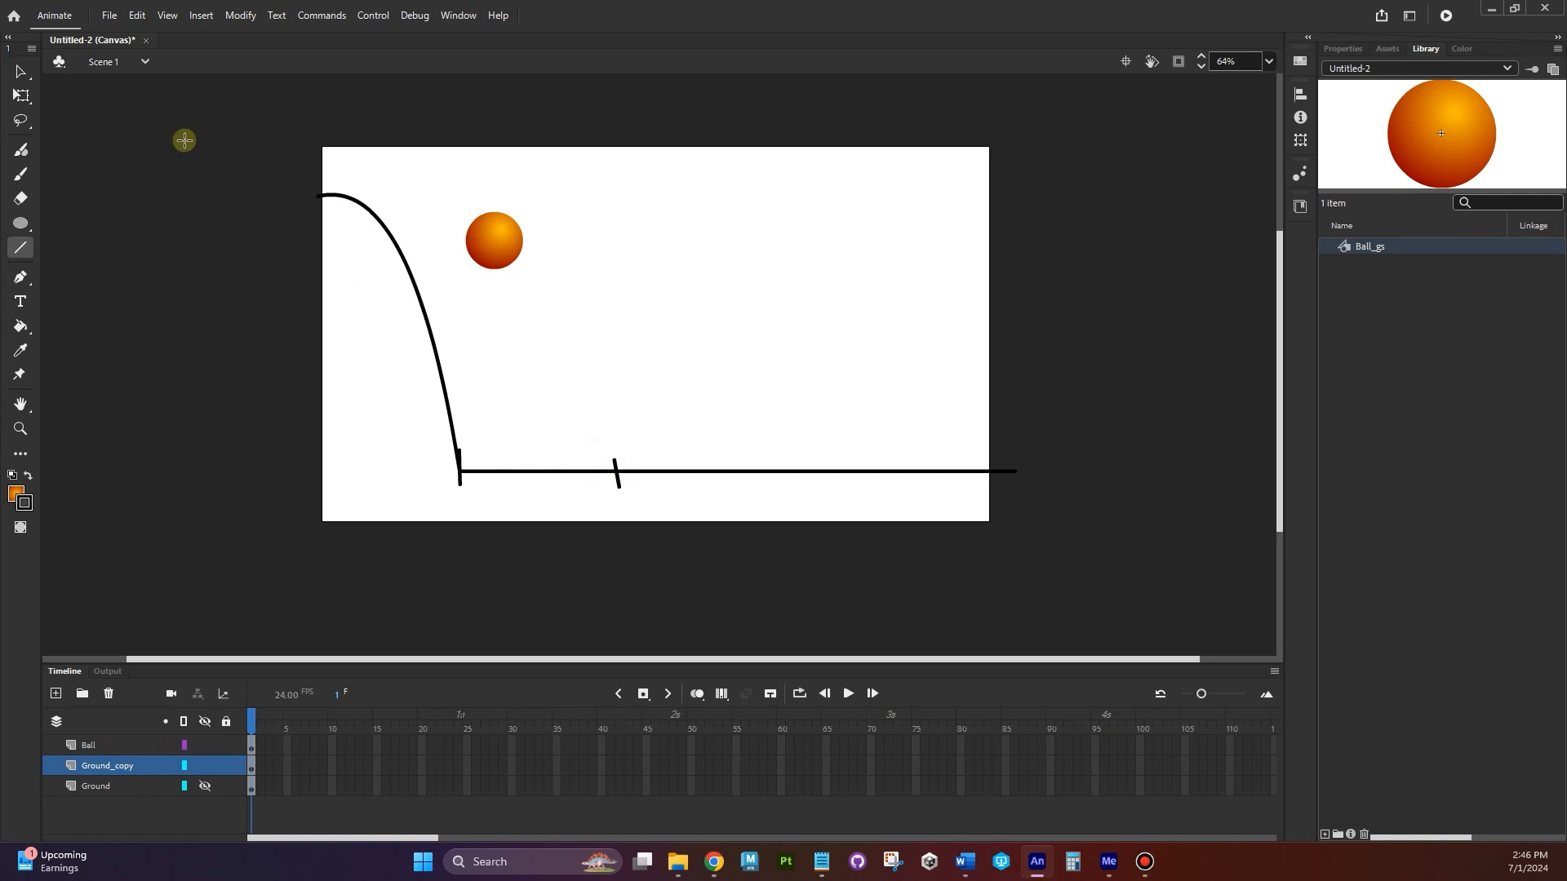
left_click(20, 71)
left_click_drag(537, 474, 536, 305)
left_click_drag(489, 366, 583, 368)
Add a third tick across the line and bend the segment before it into a still smaller bounce arc
left_click(25, 245)
left_click_drag(727, 455, 735, 485)
left_click(22, 72)
left_click_drag(682, 475, 683, 396)
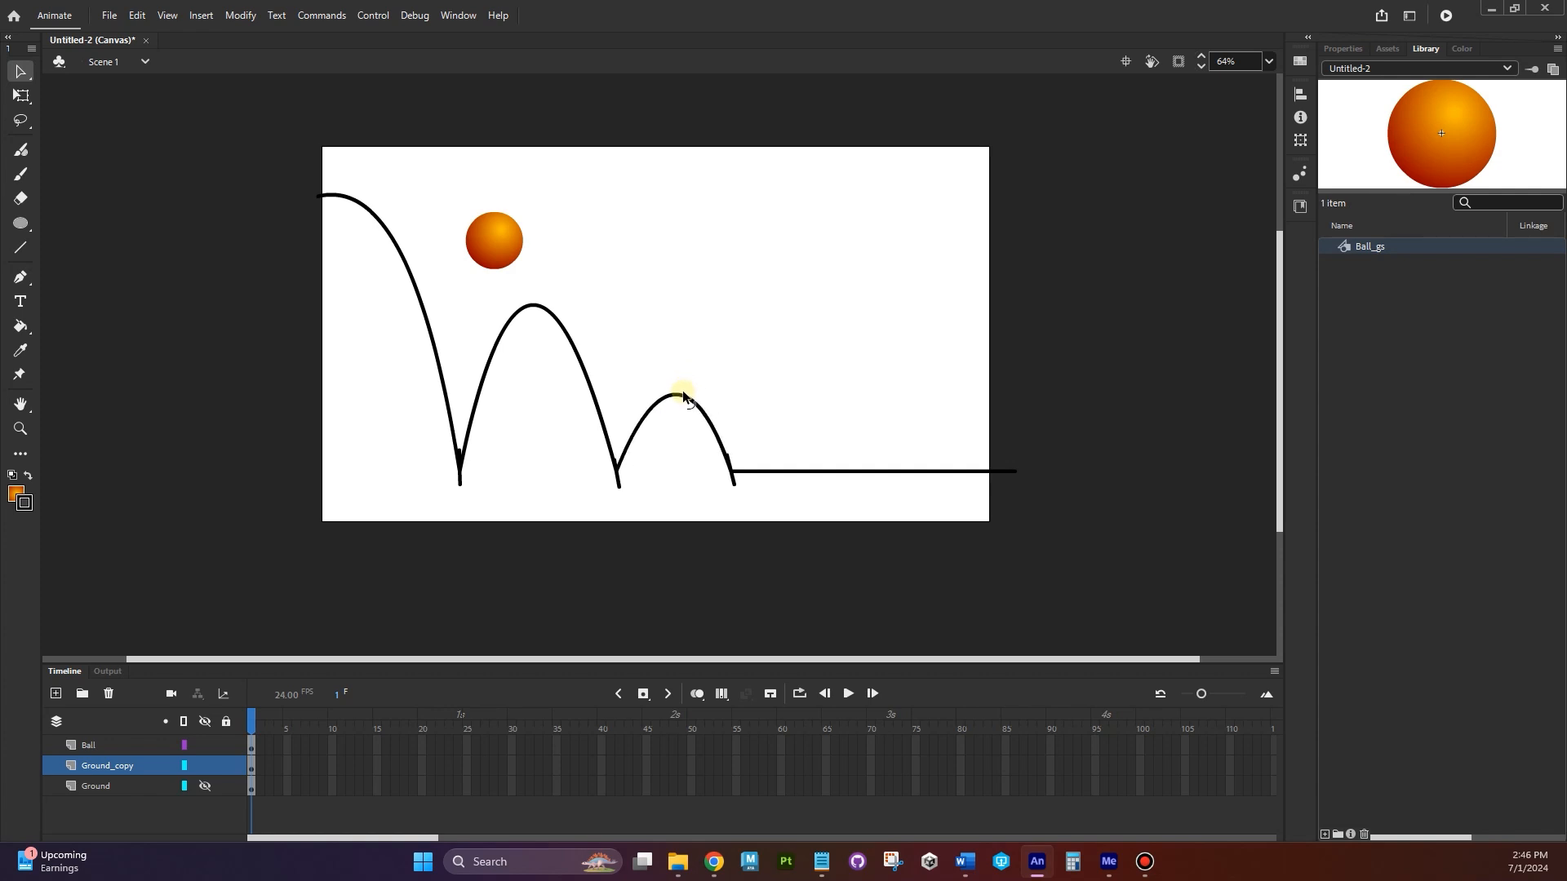
Add a fourth tick across the line and bend the segment before it into the smallest bounce arc
left_click(21, 249)
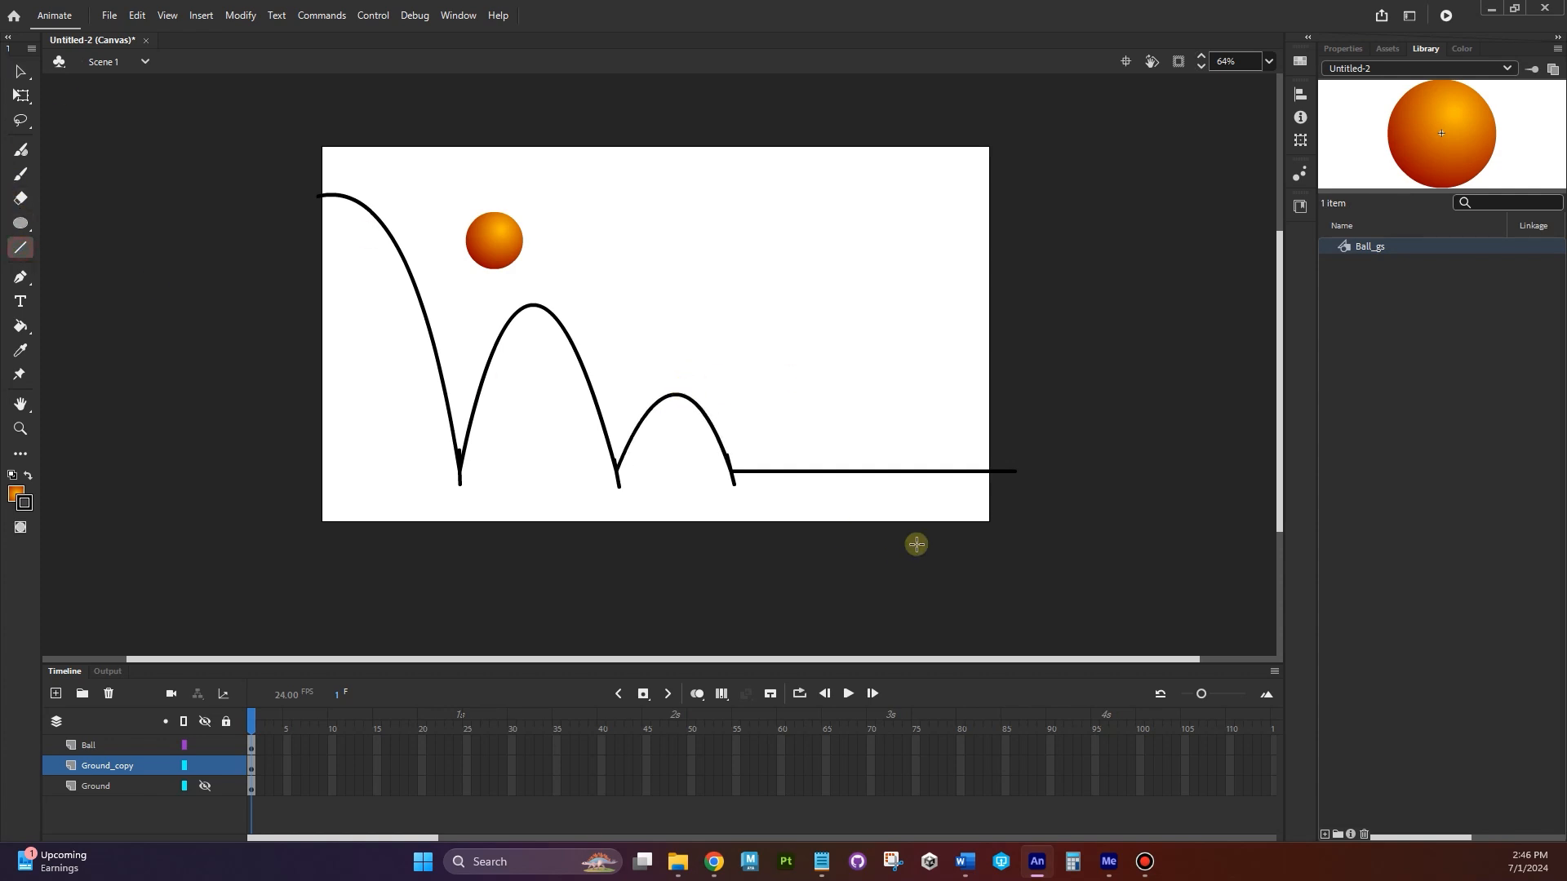
left_click_drag(816, 453, 824, 479)
left_click(20, 72)
left_click_drag(789, 473, 791, 419)
Delete the Ground_copy layer with the demo bounce arcs and make the Ground layer visible again
left_click(144, 766)
left_click(205, 785)
left_click(205, 786)
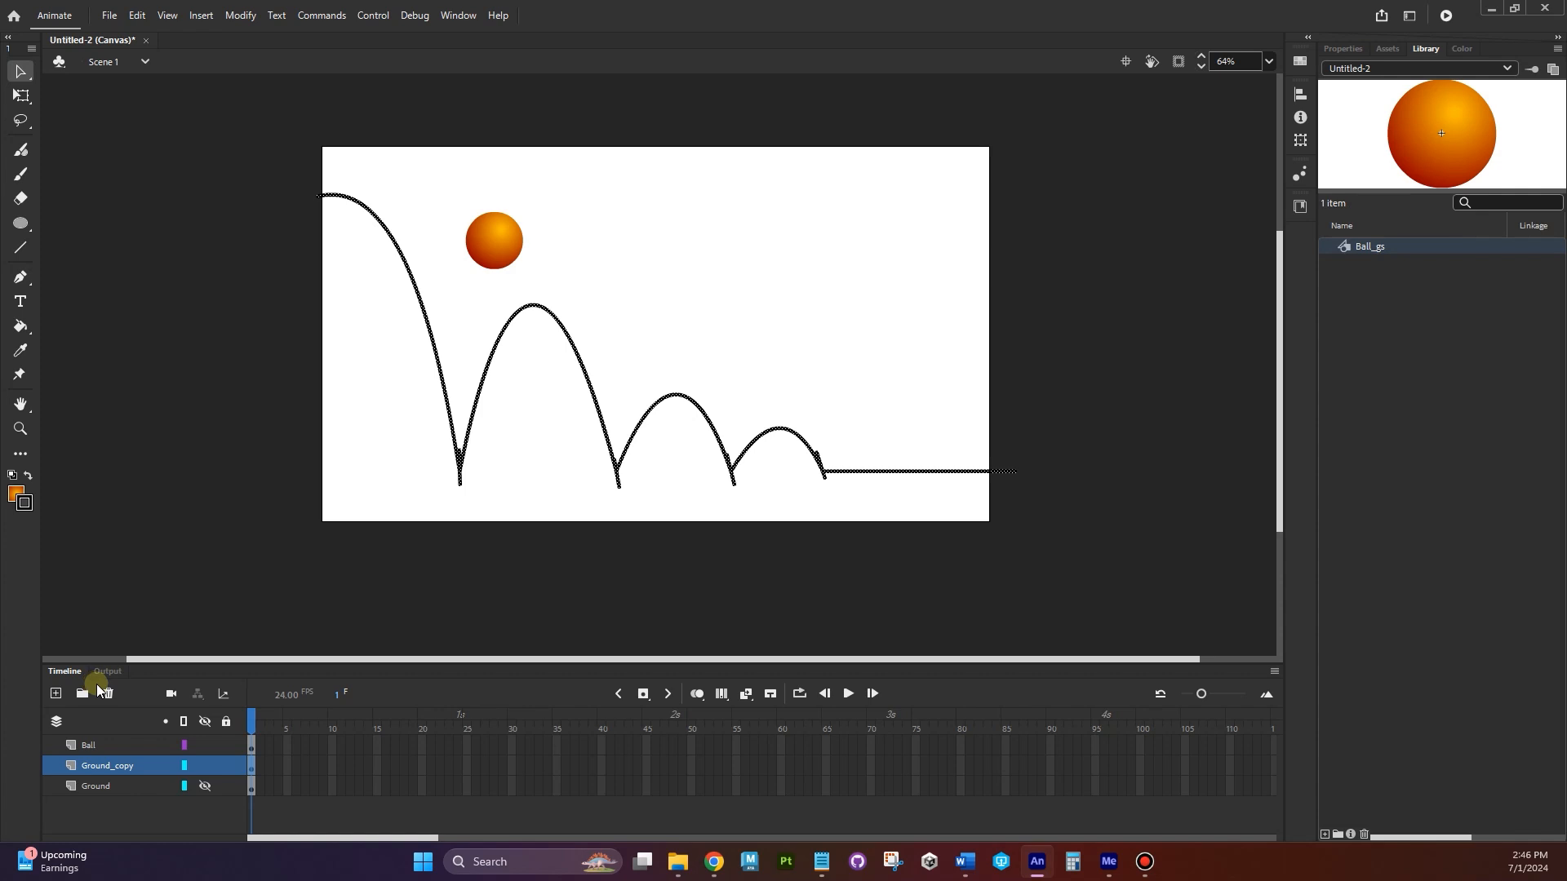
left_click(107, 693)
left_click(201, 781)
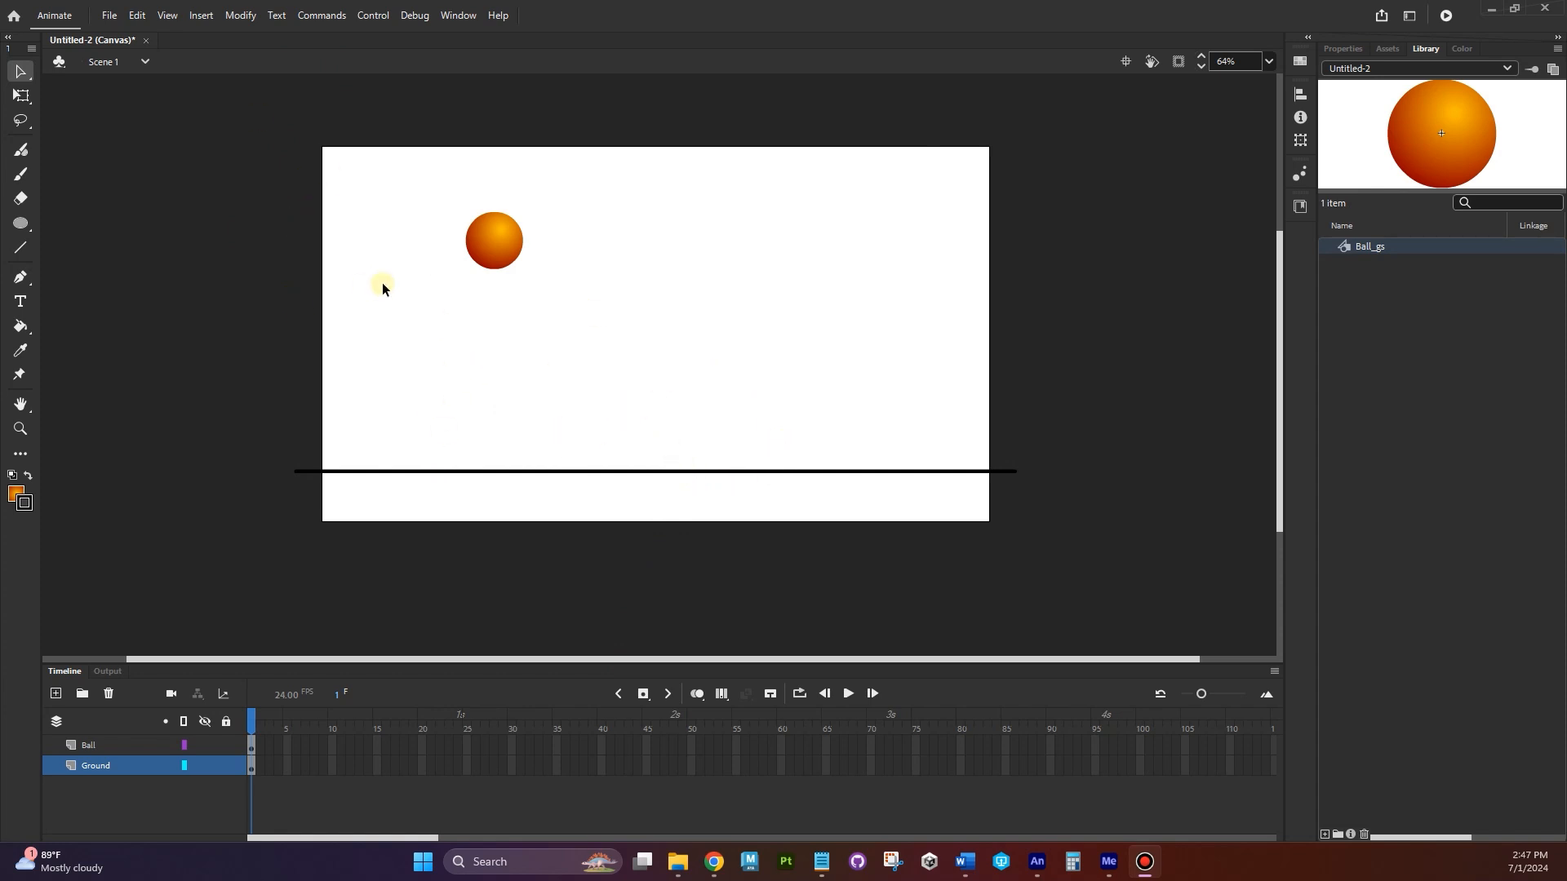
Paste the copied Lite Timing bounce chart on a new layer and move that layer below Ground
left_click(55, 693)
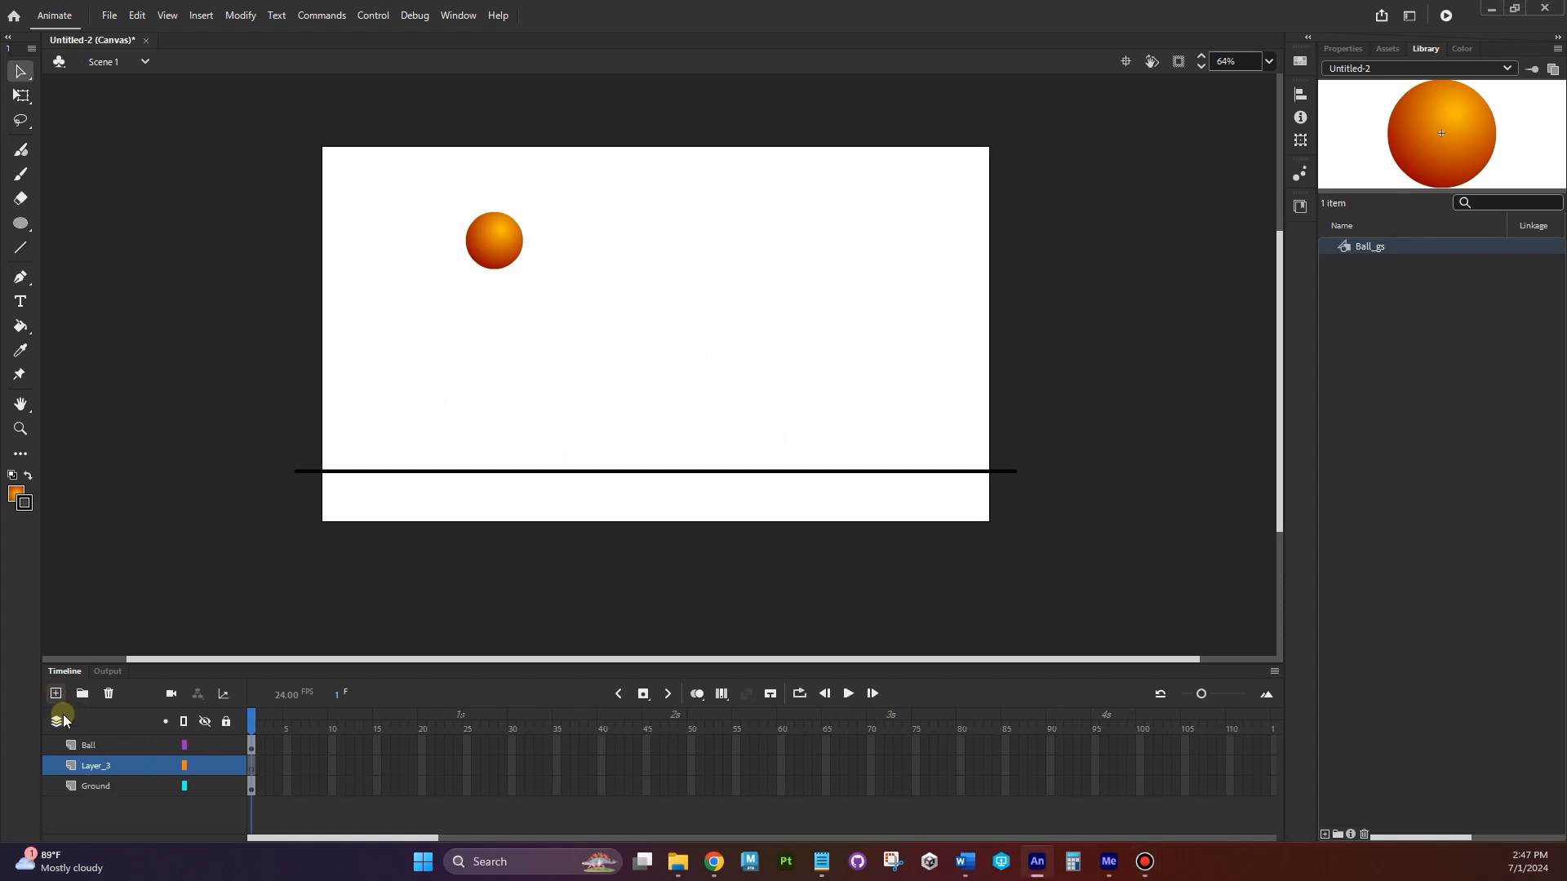
right_click(673, 286)
left_click(731, 338)
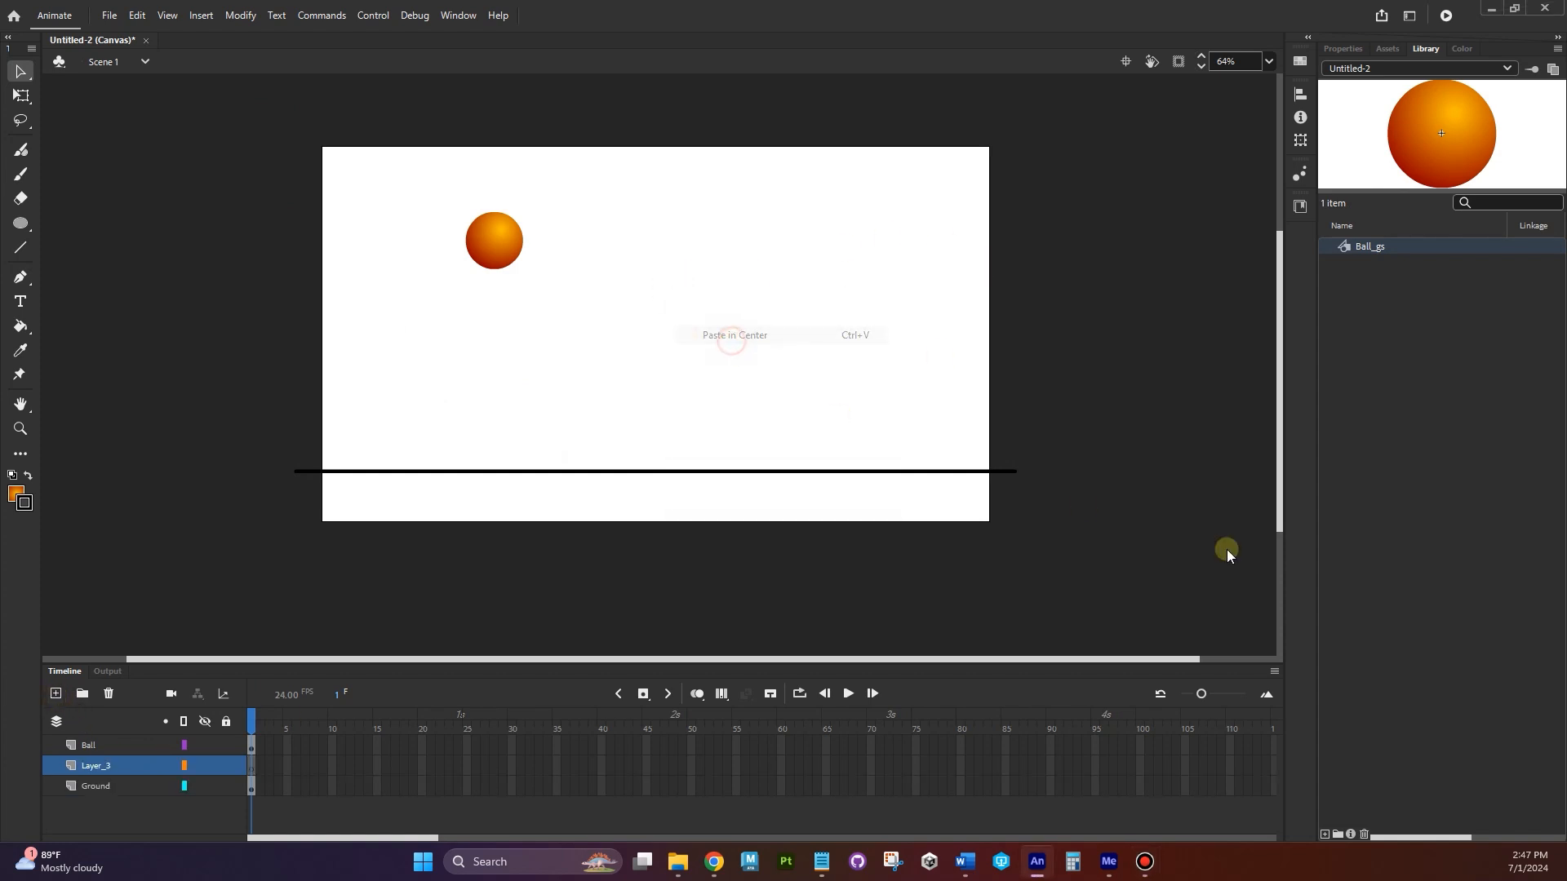
left_click_drag(775, 303, 674, 382)
left_click(117, 768)
left_click_drag(112, 774, 115, 790)
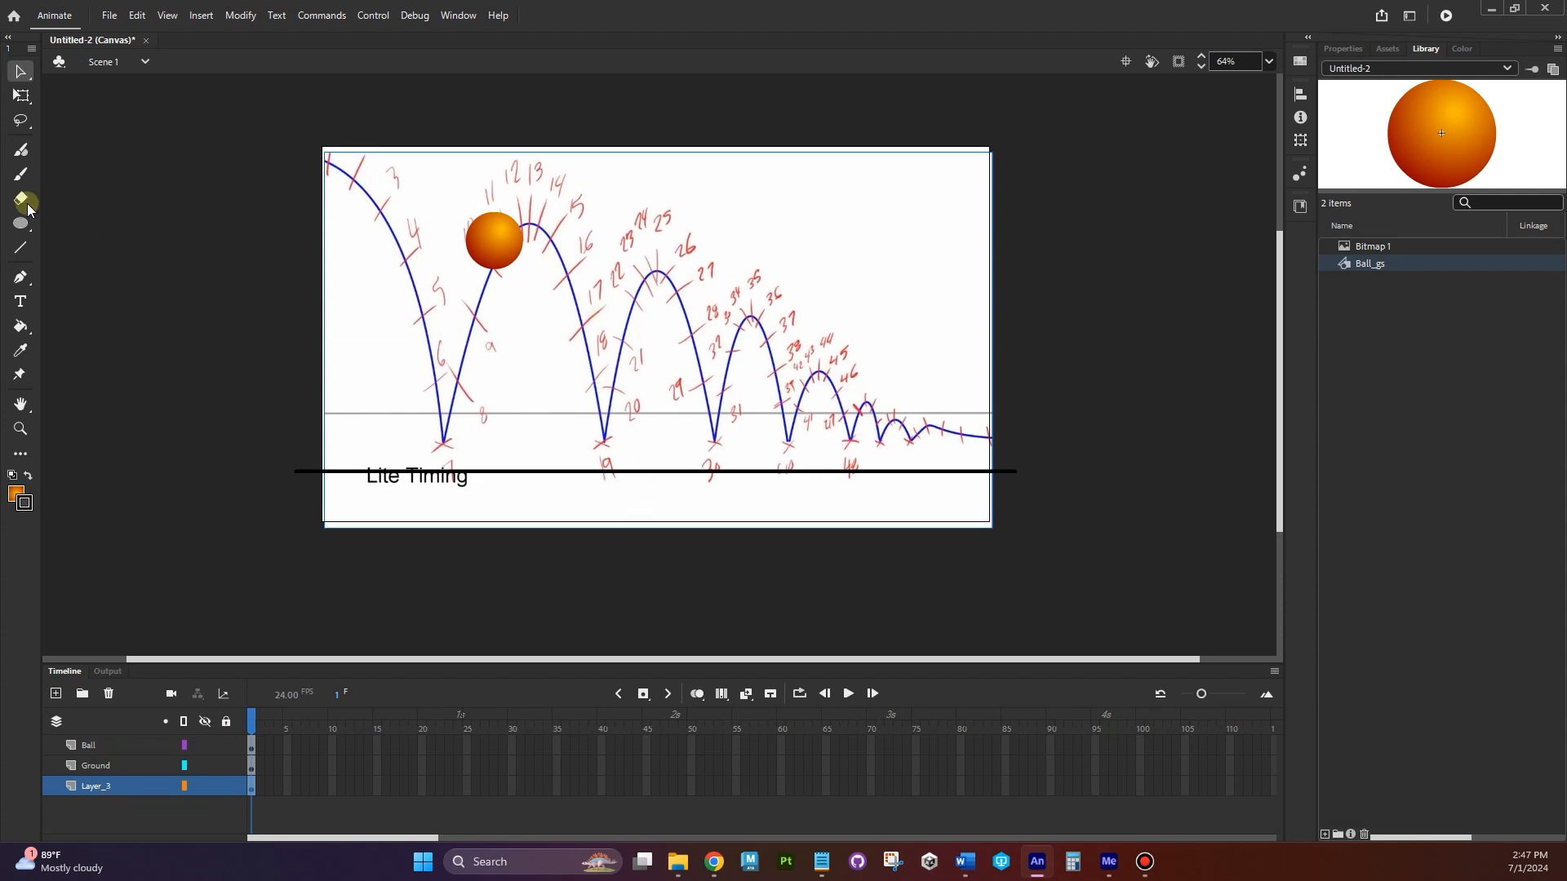
Enlarge and reposition the Lite Timing chart so its bounce contacts sit on the ground line, and clip the view to the stage
left_click(21, 95)
left_click_drag(598, 348, 595, 359)
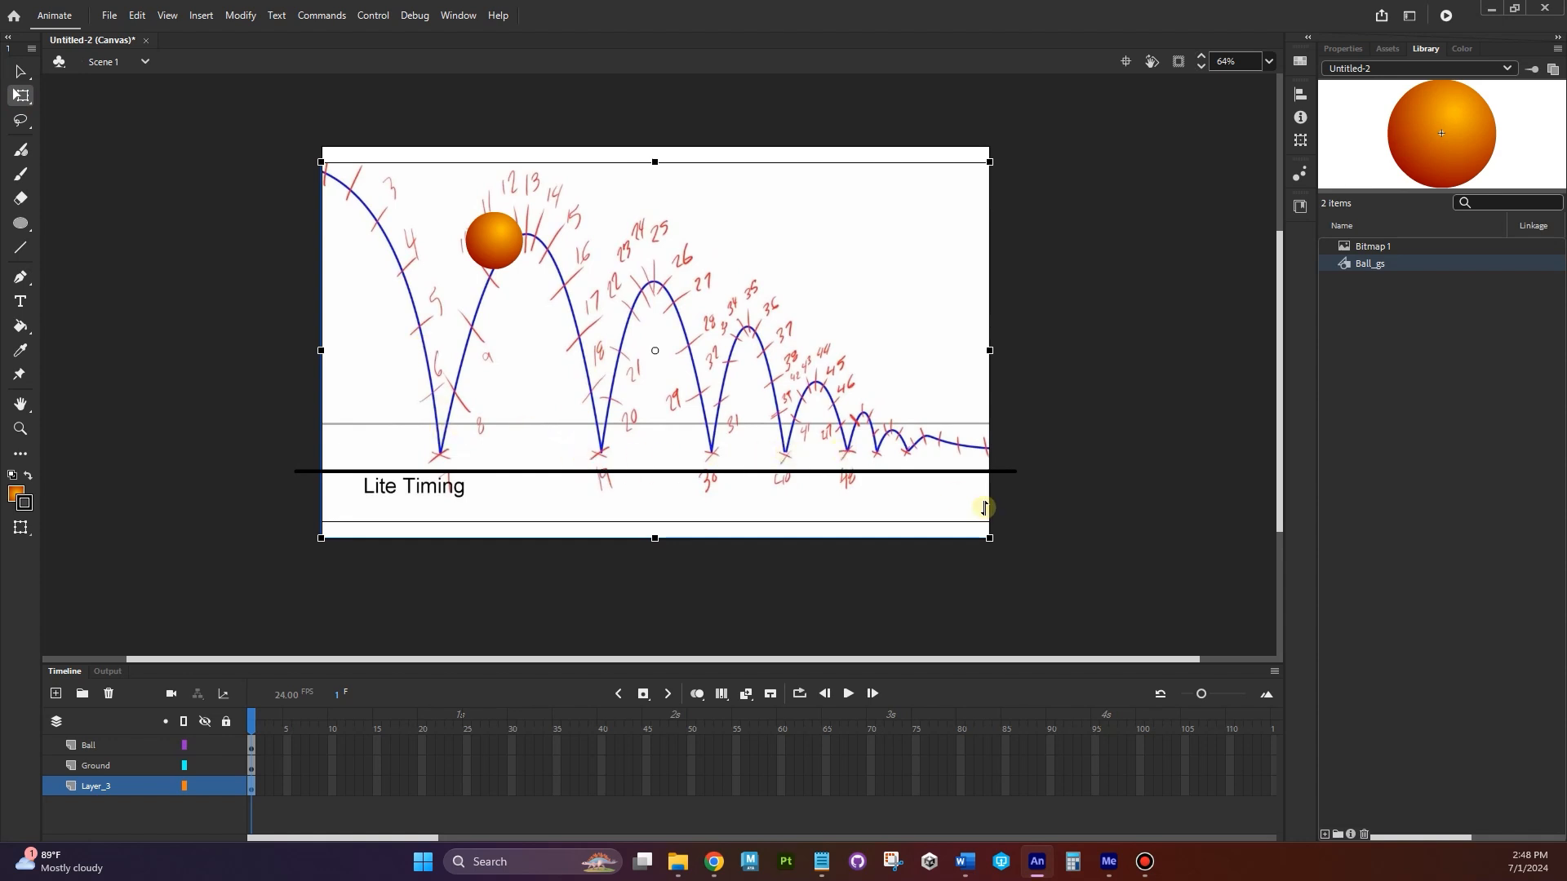
left_click_drag(989, 539, 1083, 602)
left_click_drag(612, 465, 683, 450)
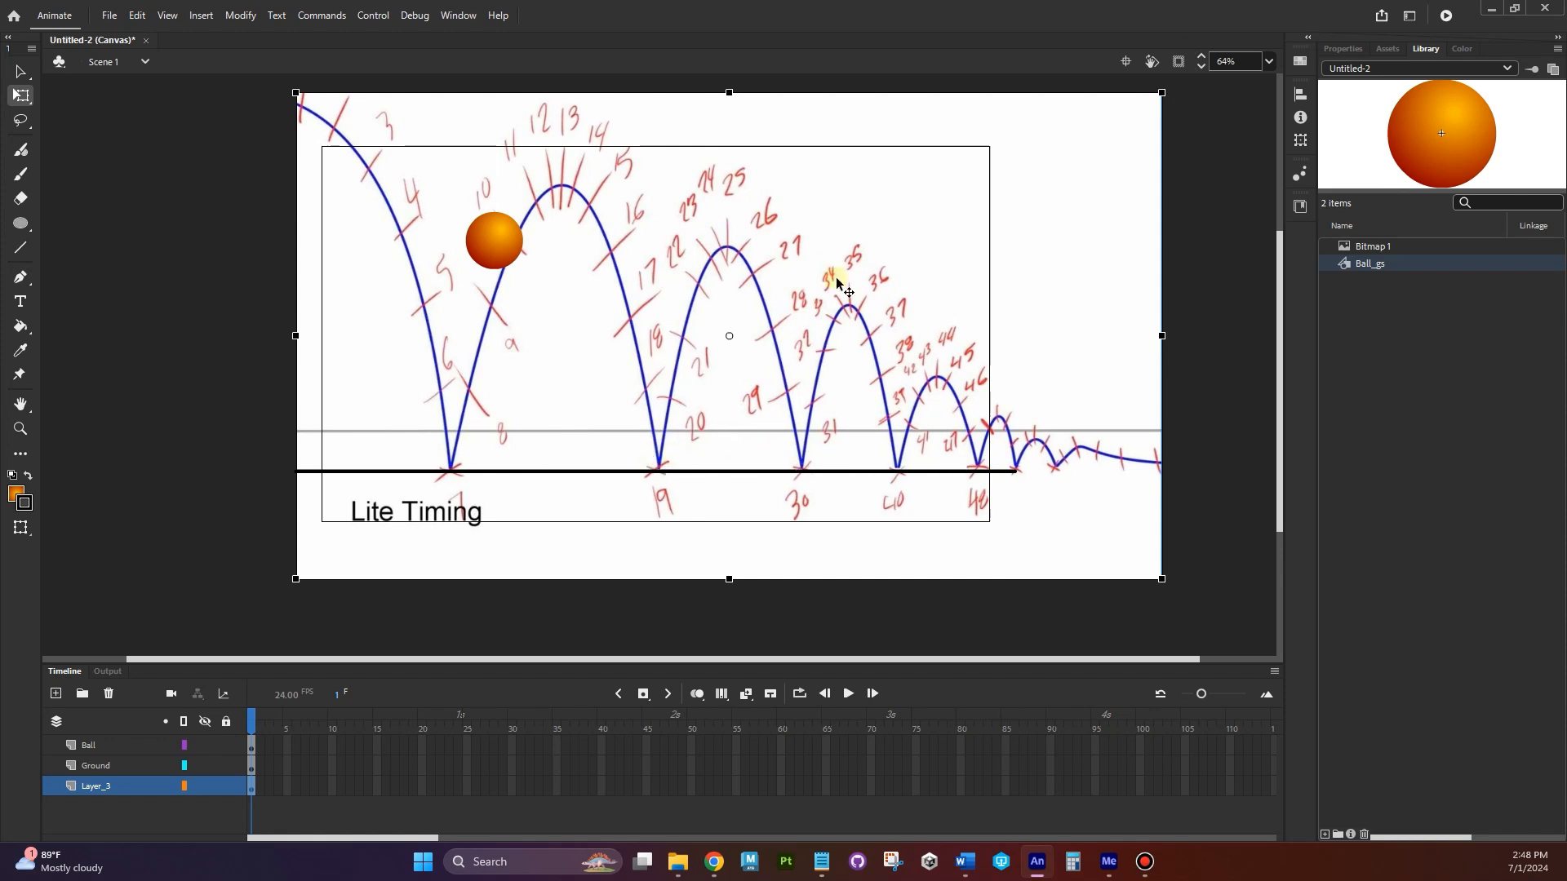
left_click(1176, 62)
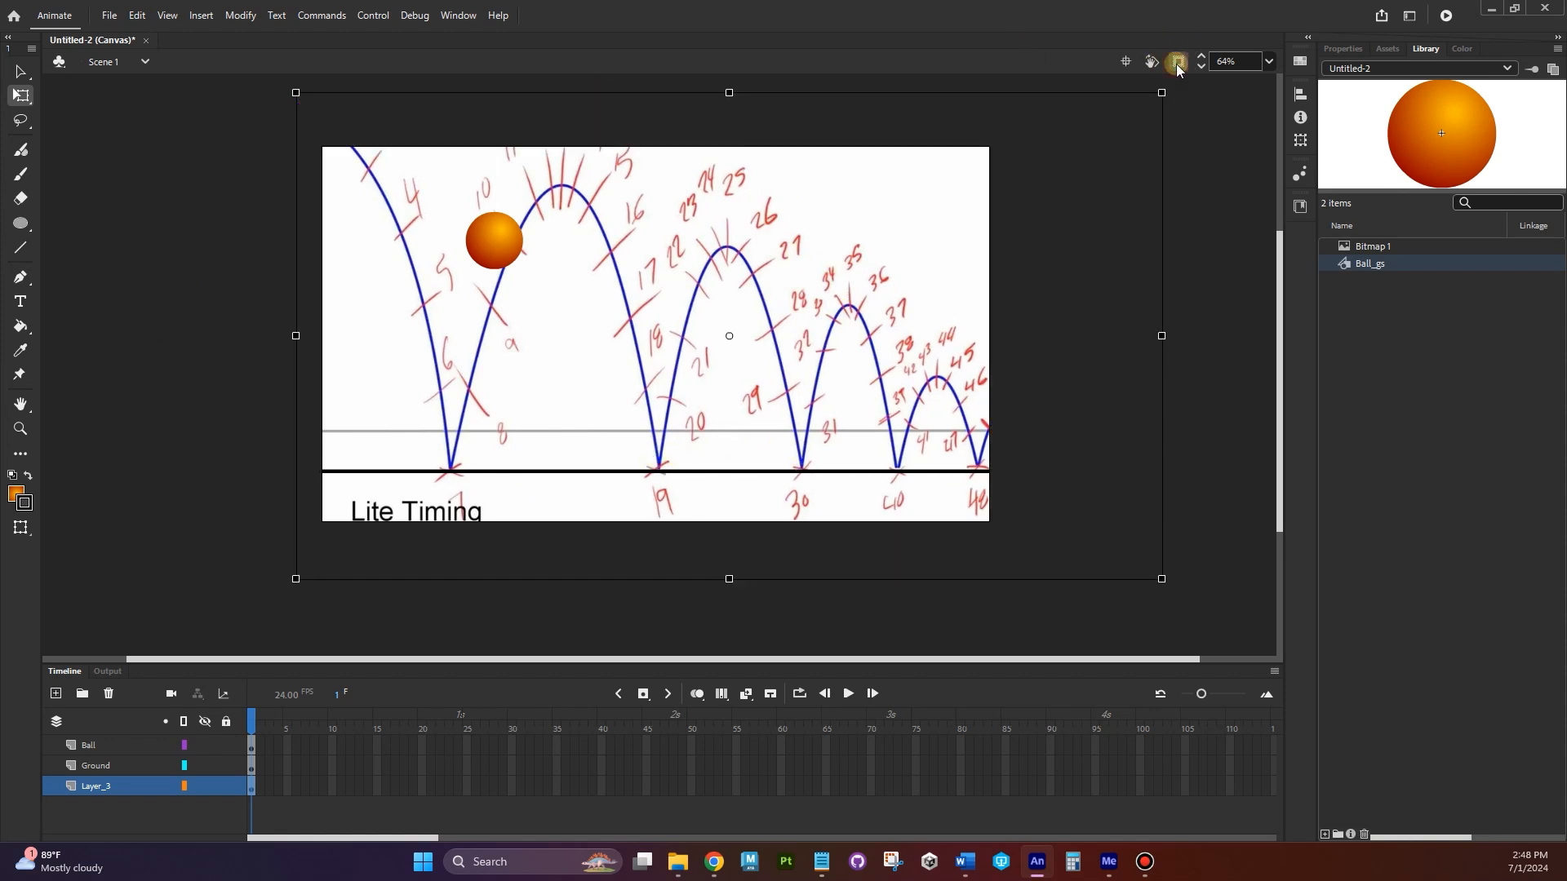
left_click(1155, 104)
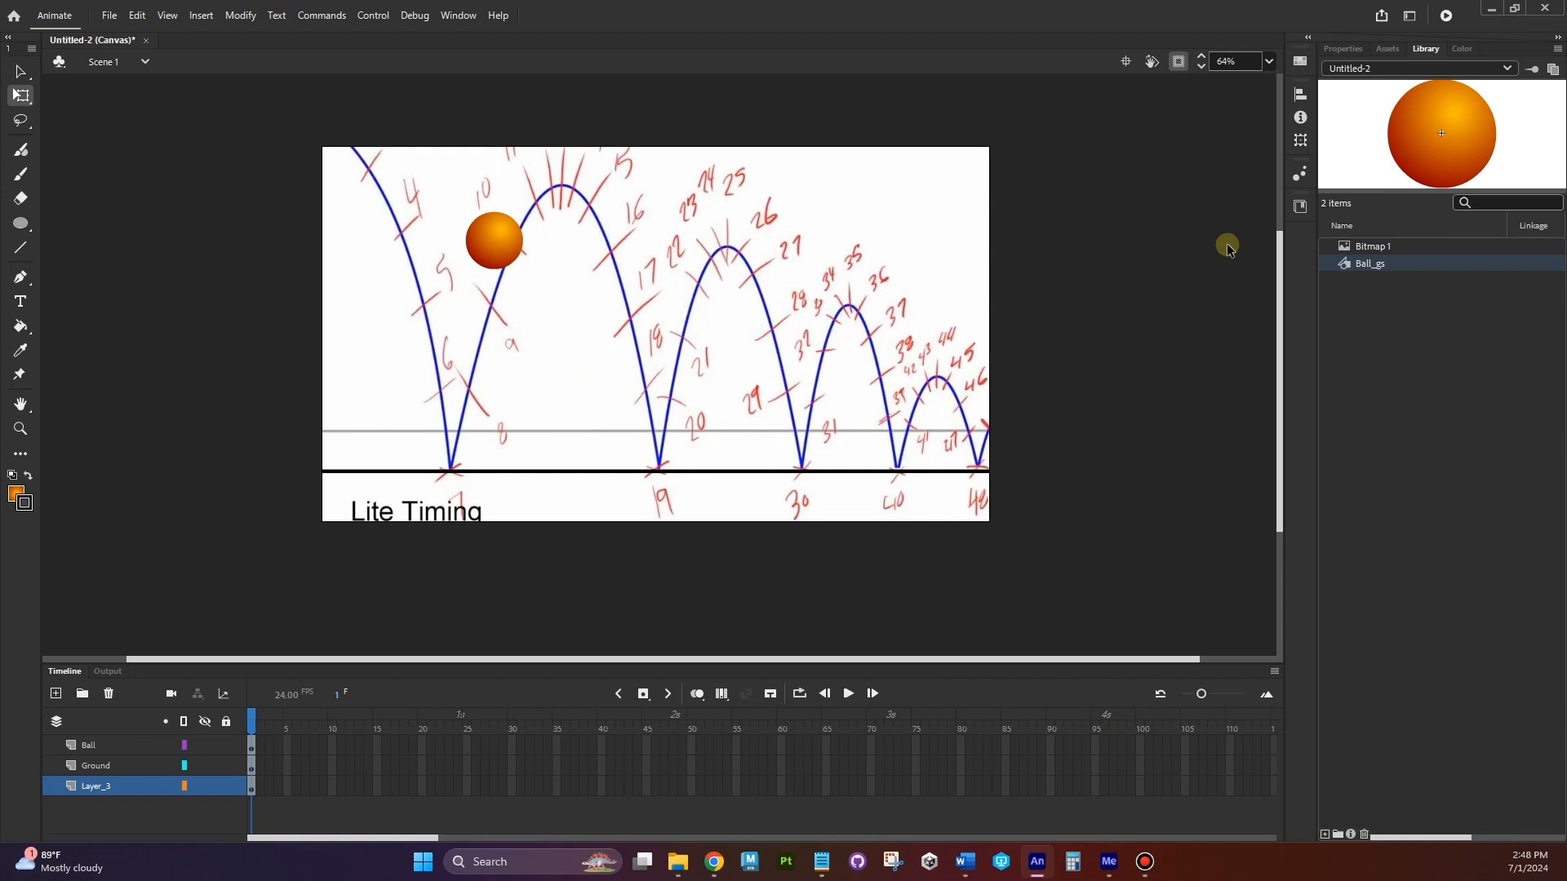
left_click_drag(1278, 251, 1279, 257)
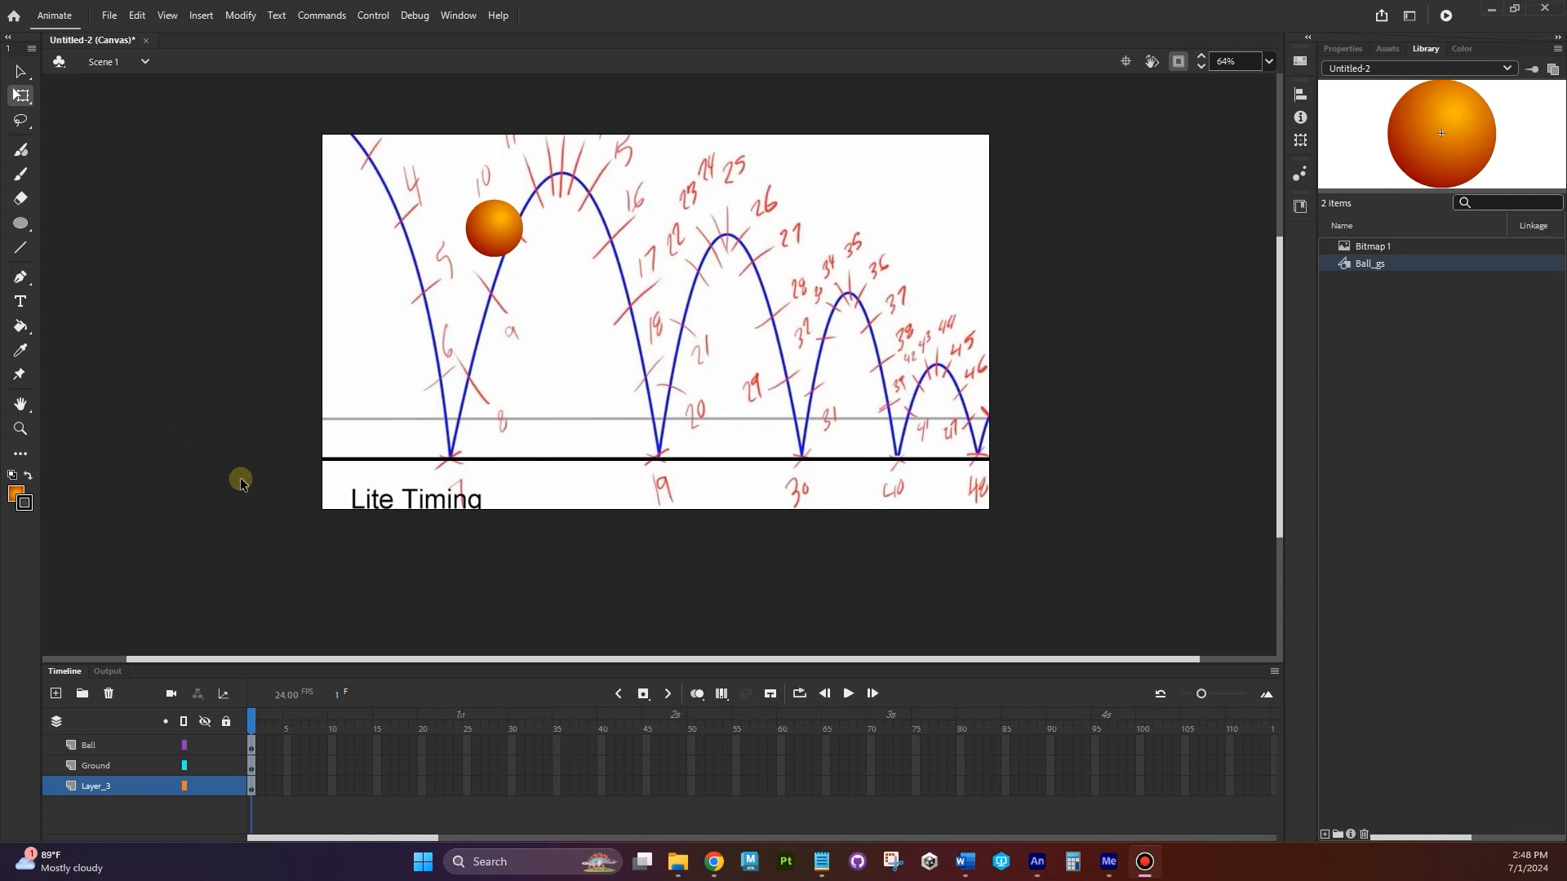
Rename the Layer_3 layer holding the bounce chart as reference
left_click(115, 765)
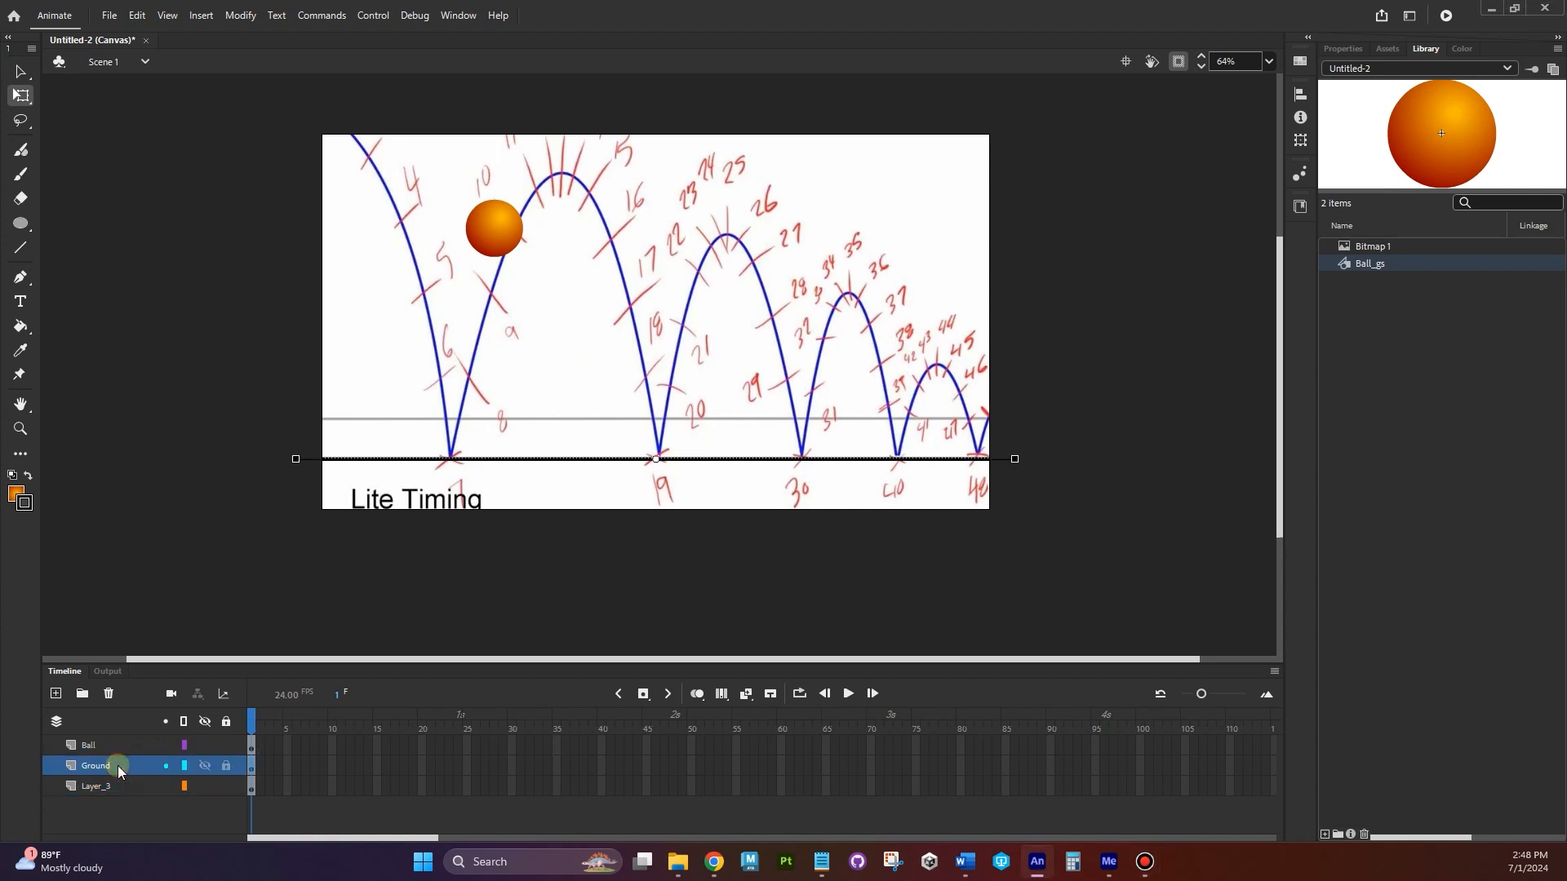
double_click(100, 789)
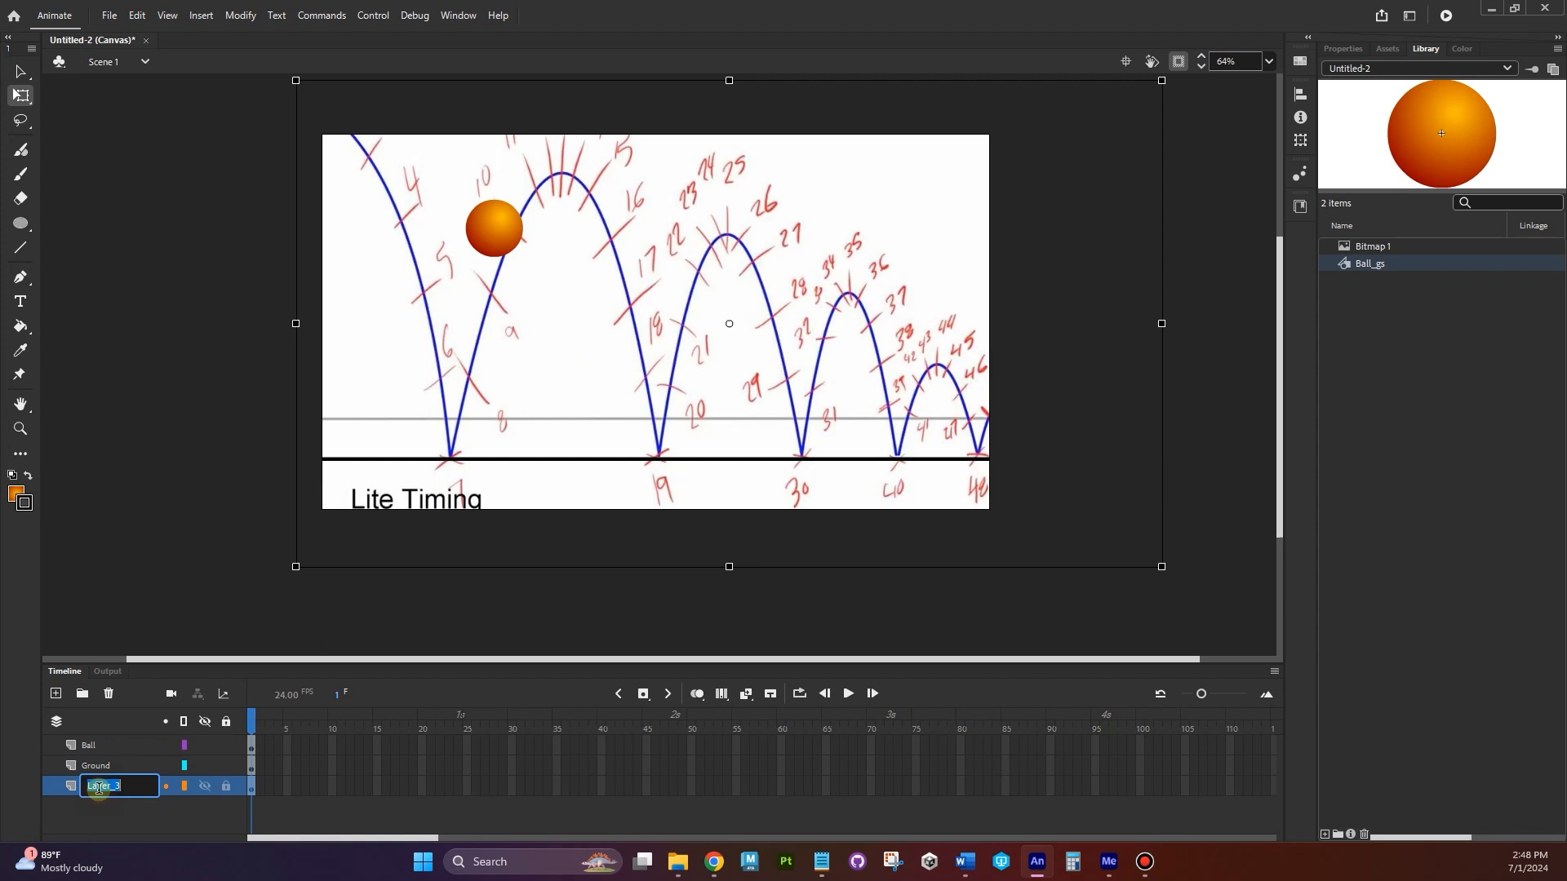
type("reference")
left_click(127, 775)
Fade the reference layer by setting its opacity to 29% in the layer properties
right_click(128, 776)
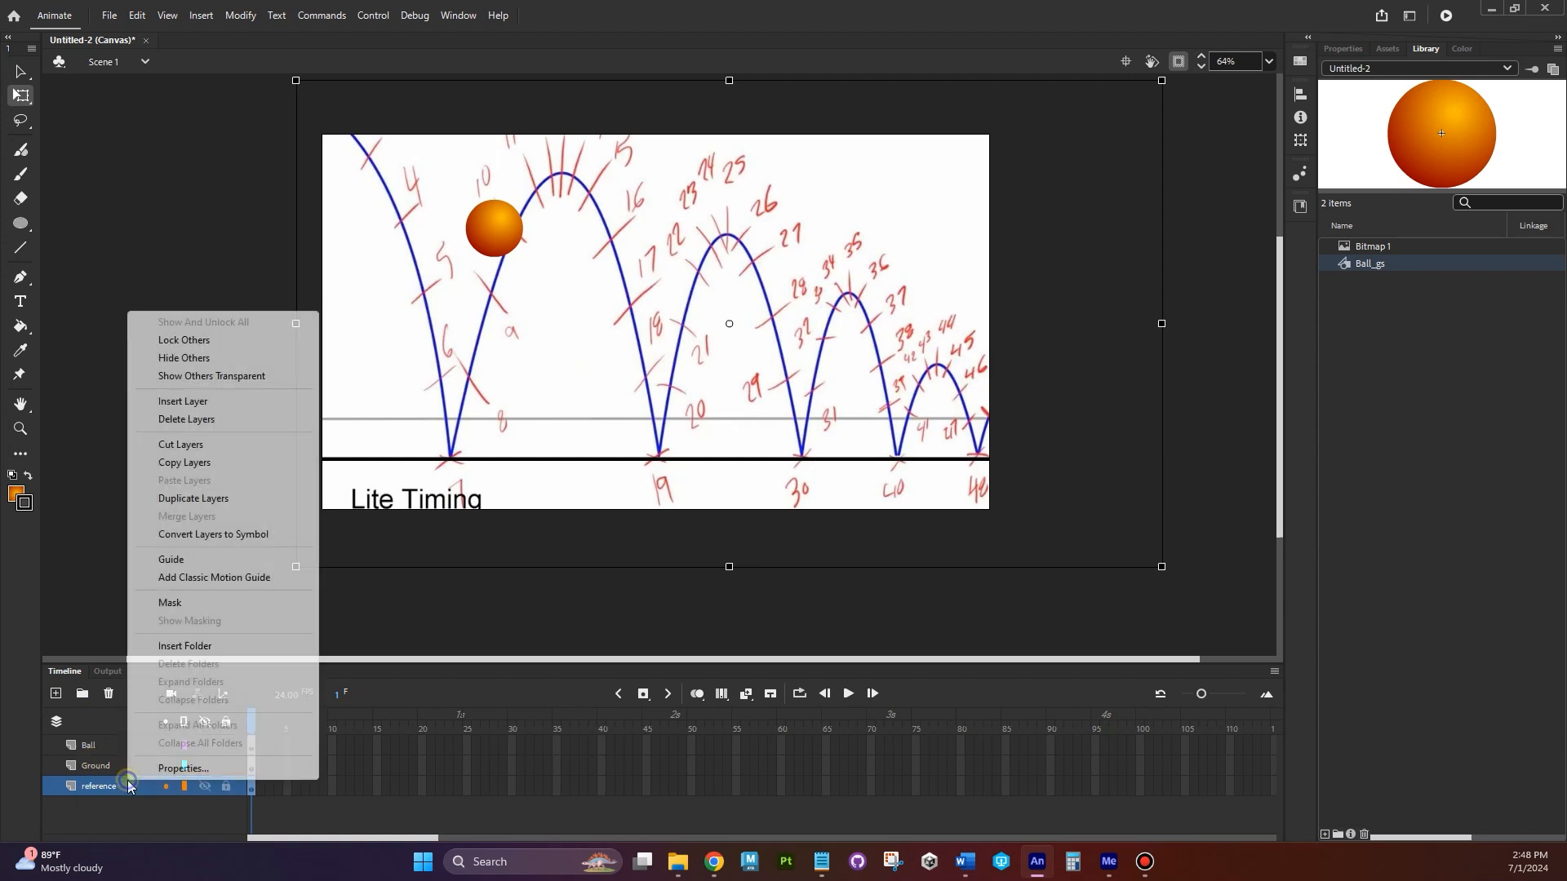
left_click(183, 768)
left_click(724, 367)
left_click(866, 287)
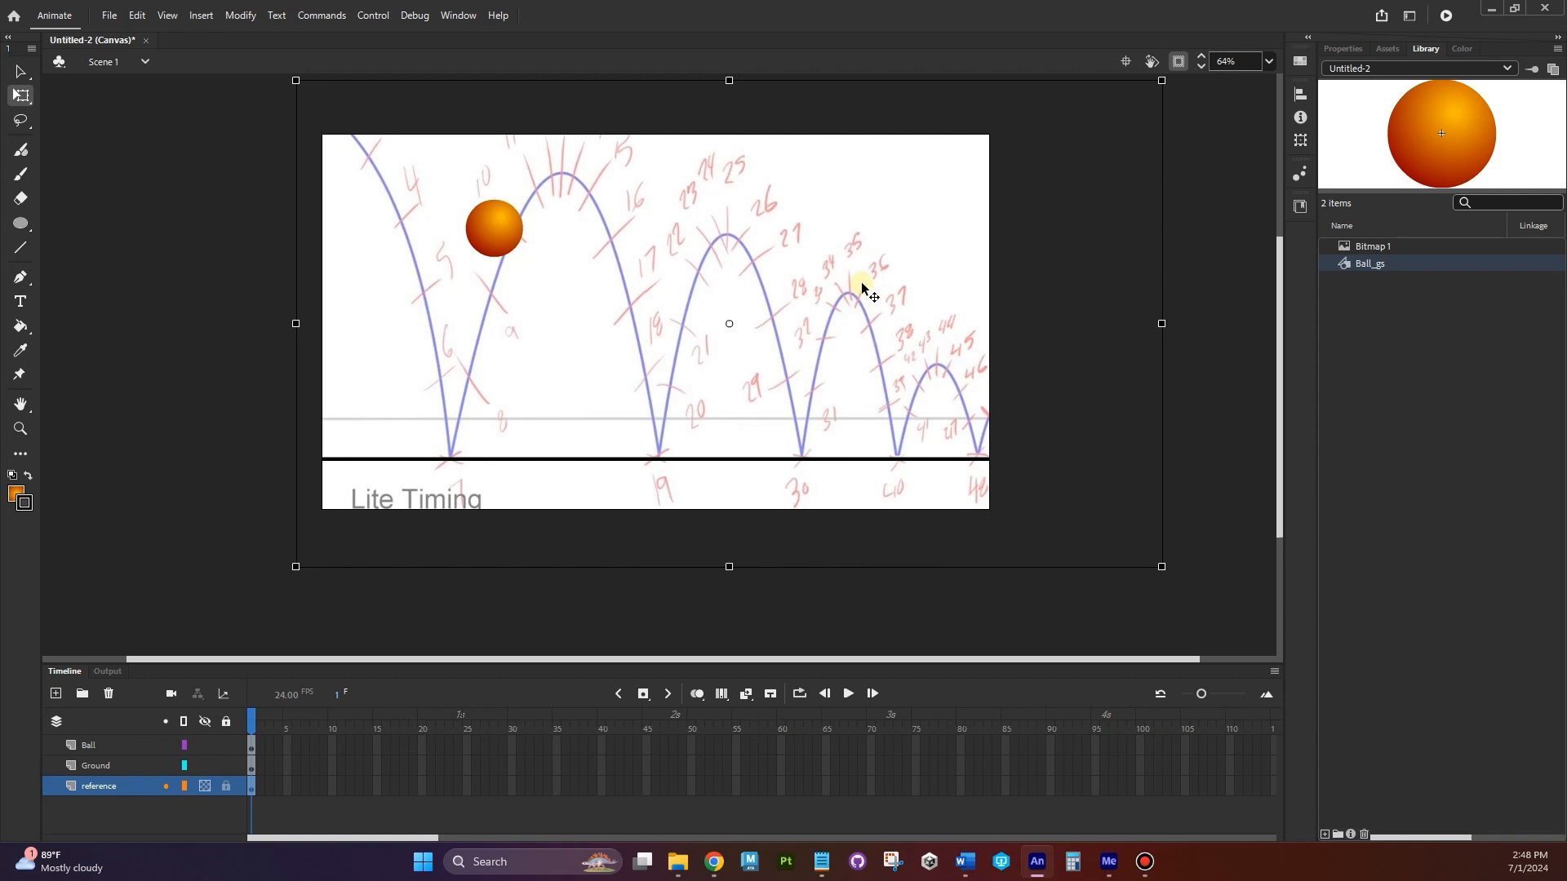
left_click(204, 786)
left_click(200, 788)
right_click(154, 785)
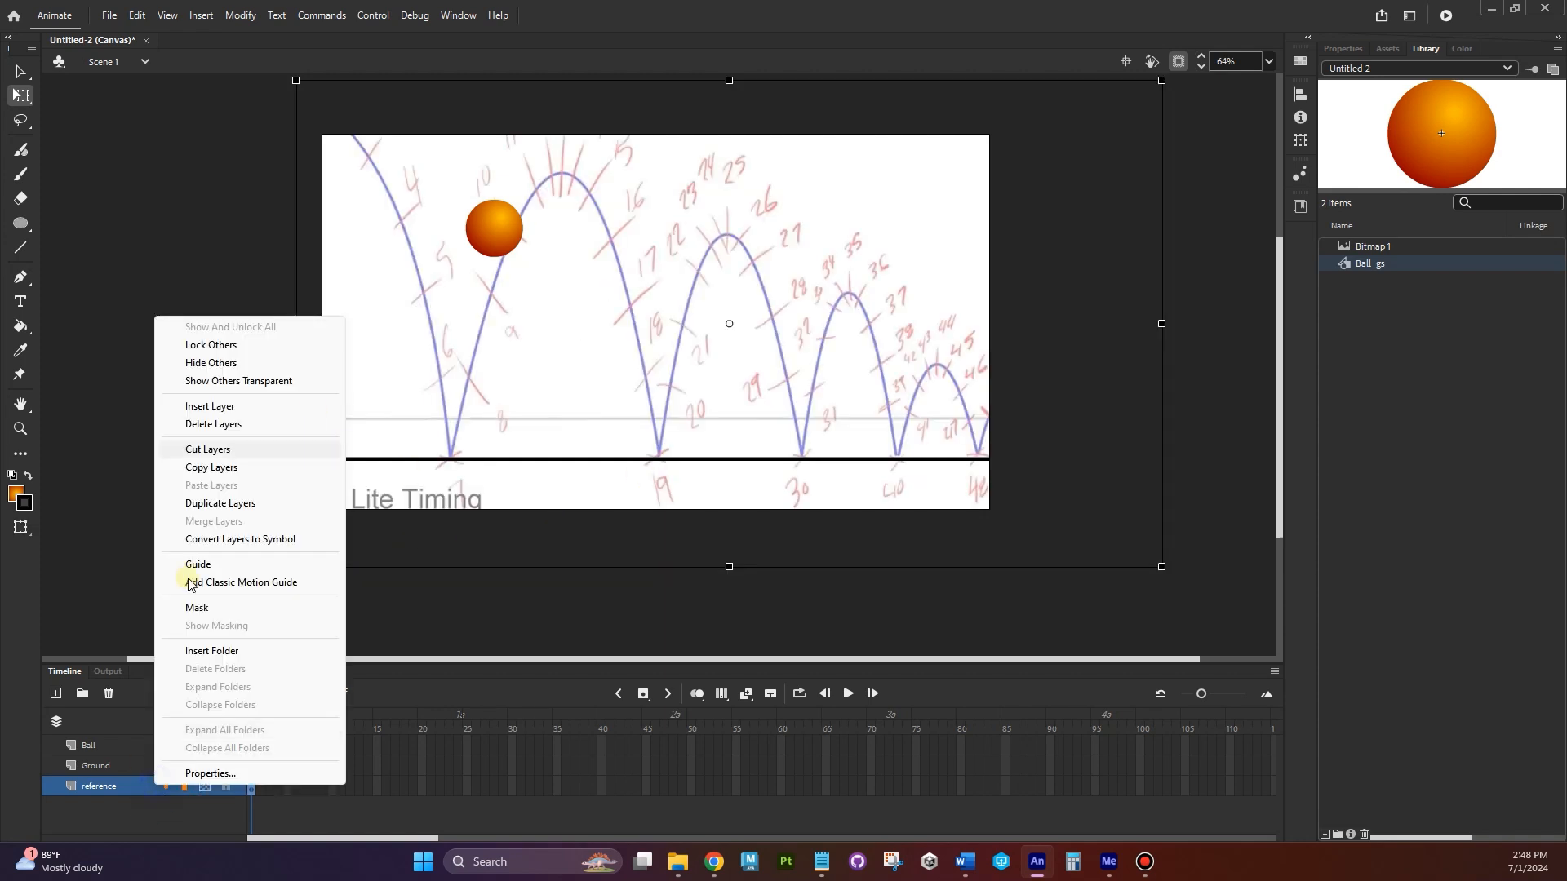
left_click(210, 771)
left_click_drag(782, 367, 770, 368)
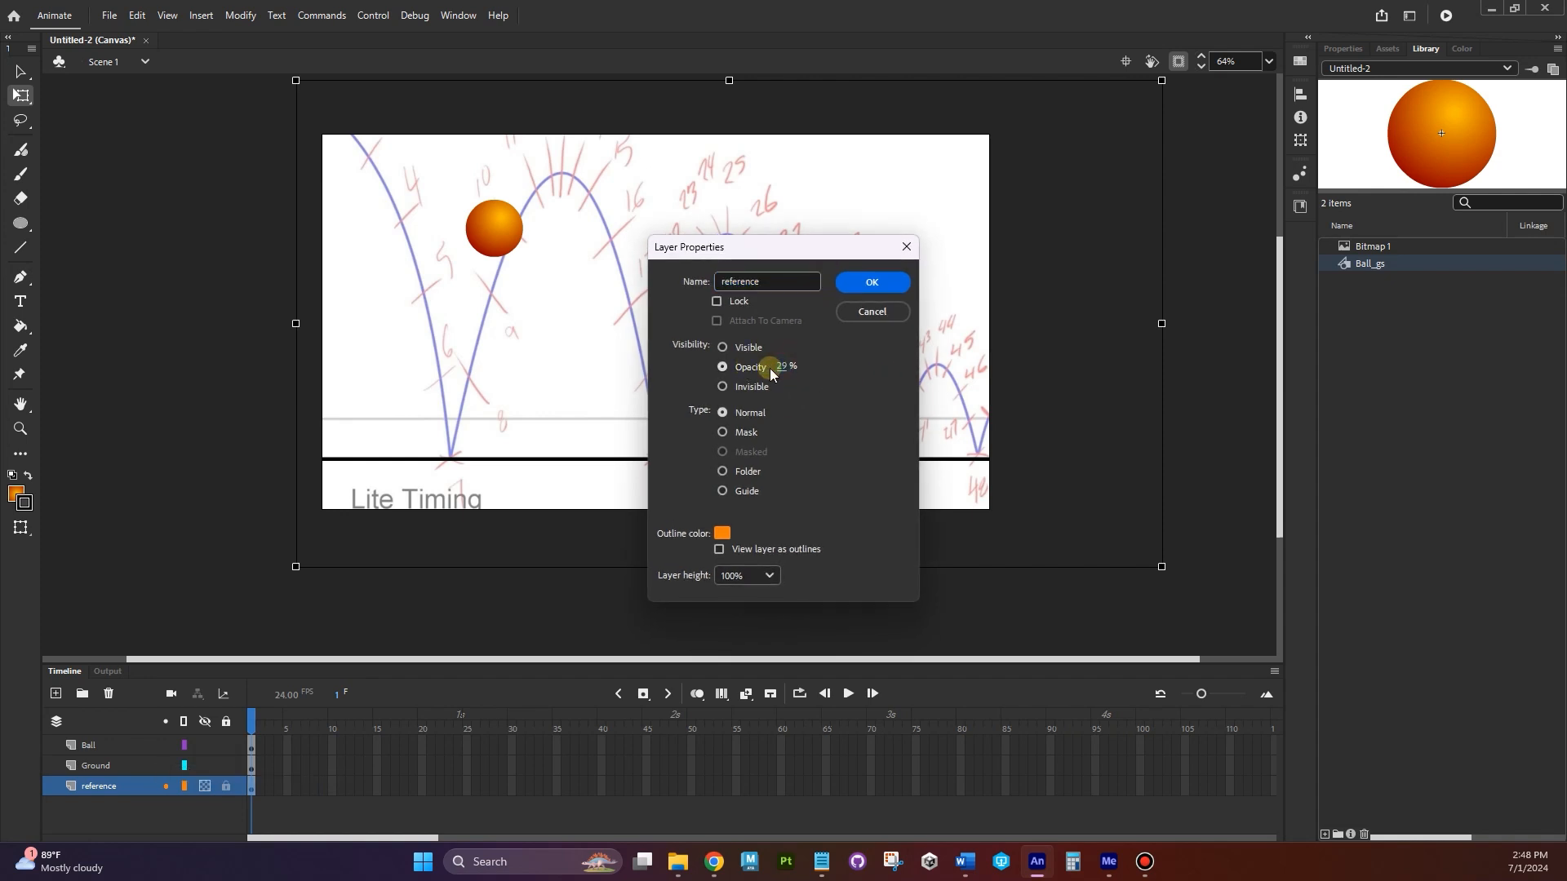
left_click(870, 283)
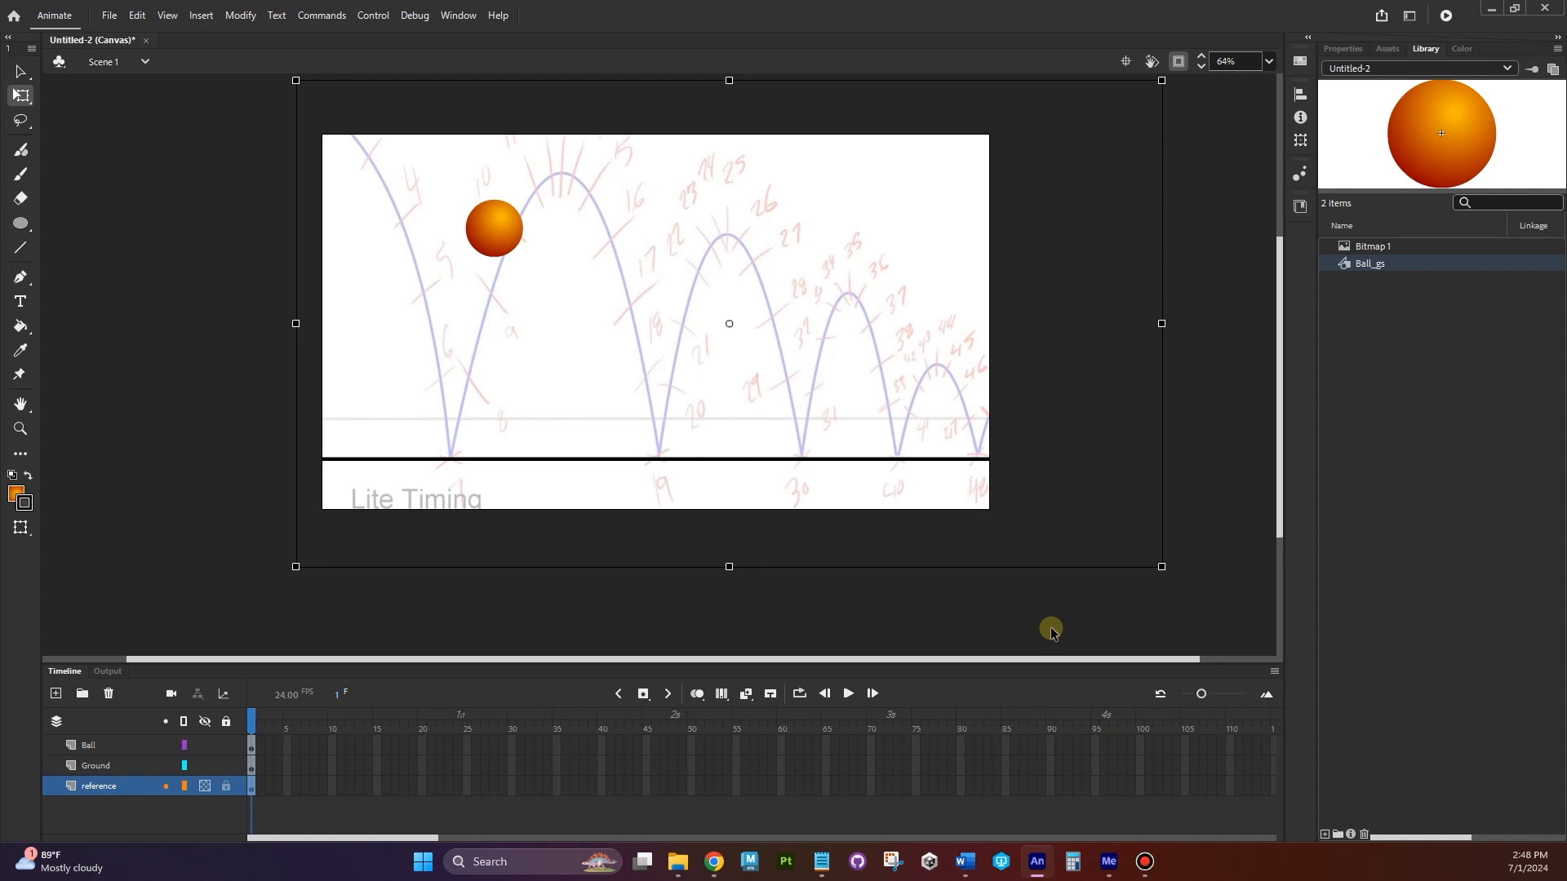
Lock the reference and Ground layers and move the ball to the start of the bounce curve, just off the stage's upper-left corner
left_click(225, 786)
left_click(226, 767)
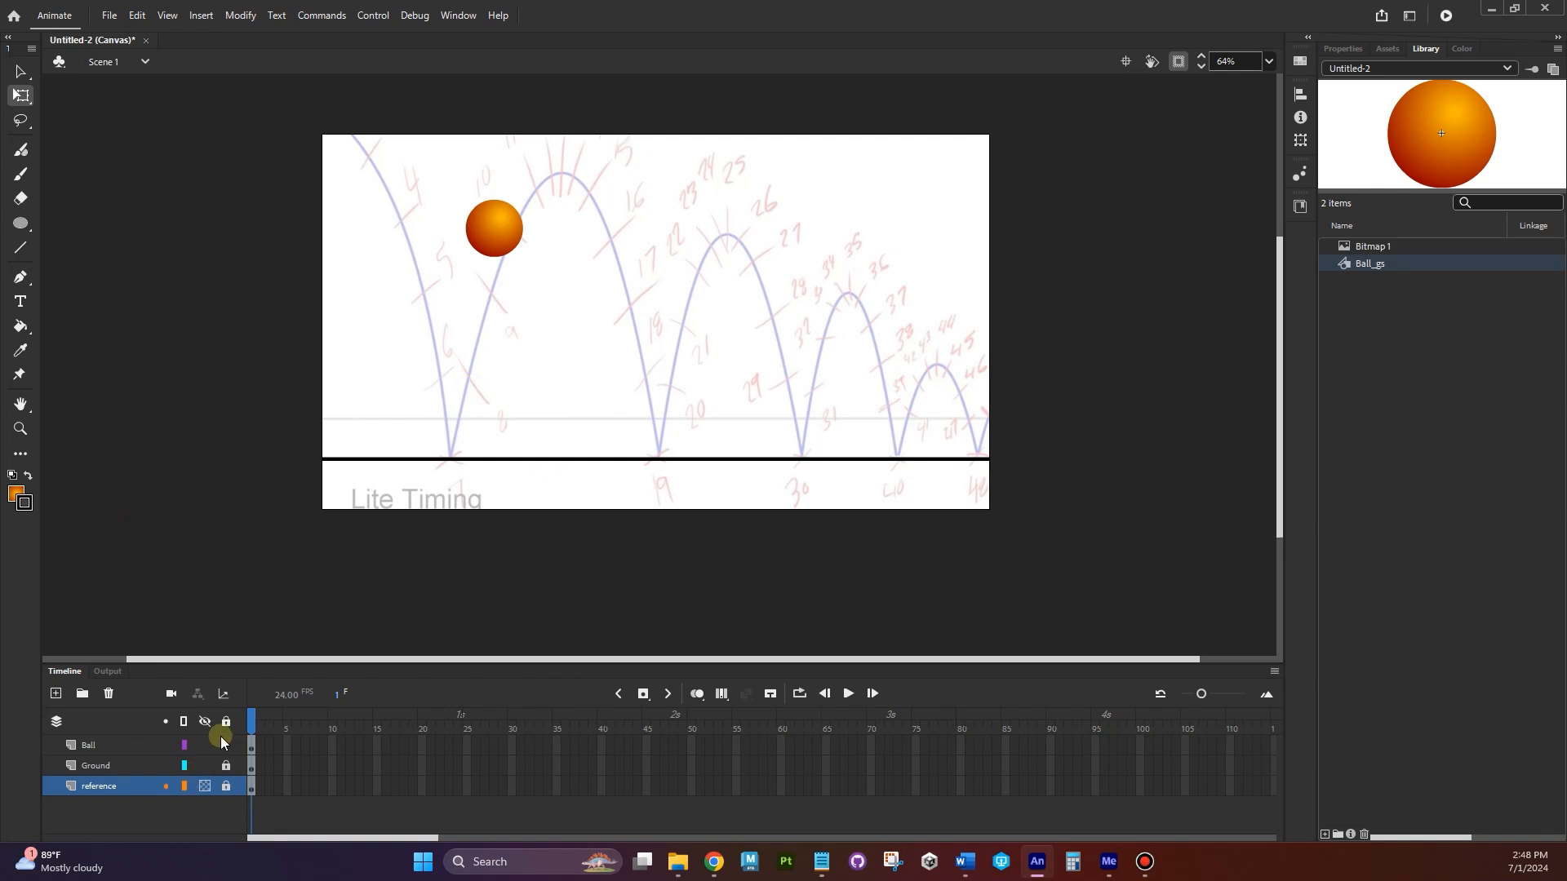
left_click_drag(498, 242, 315, 110)
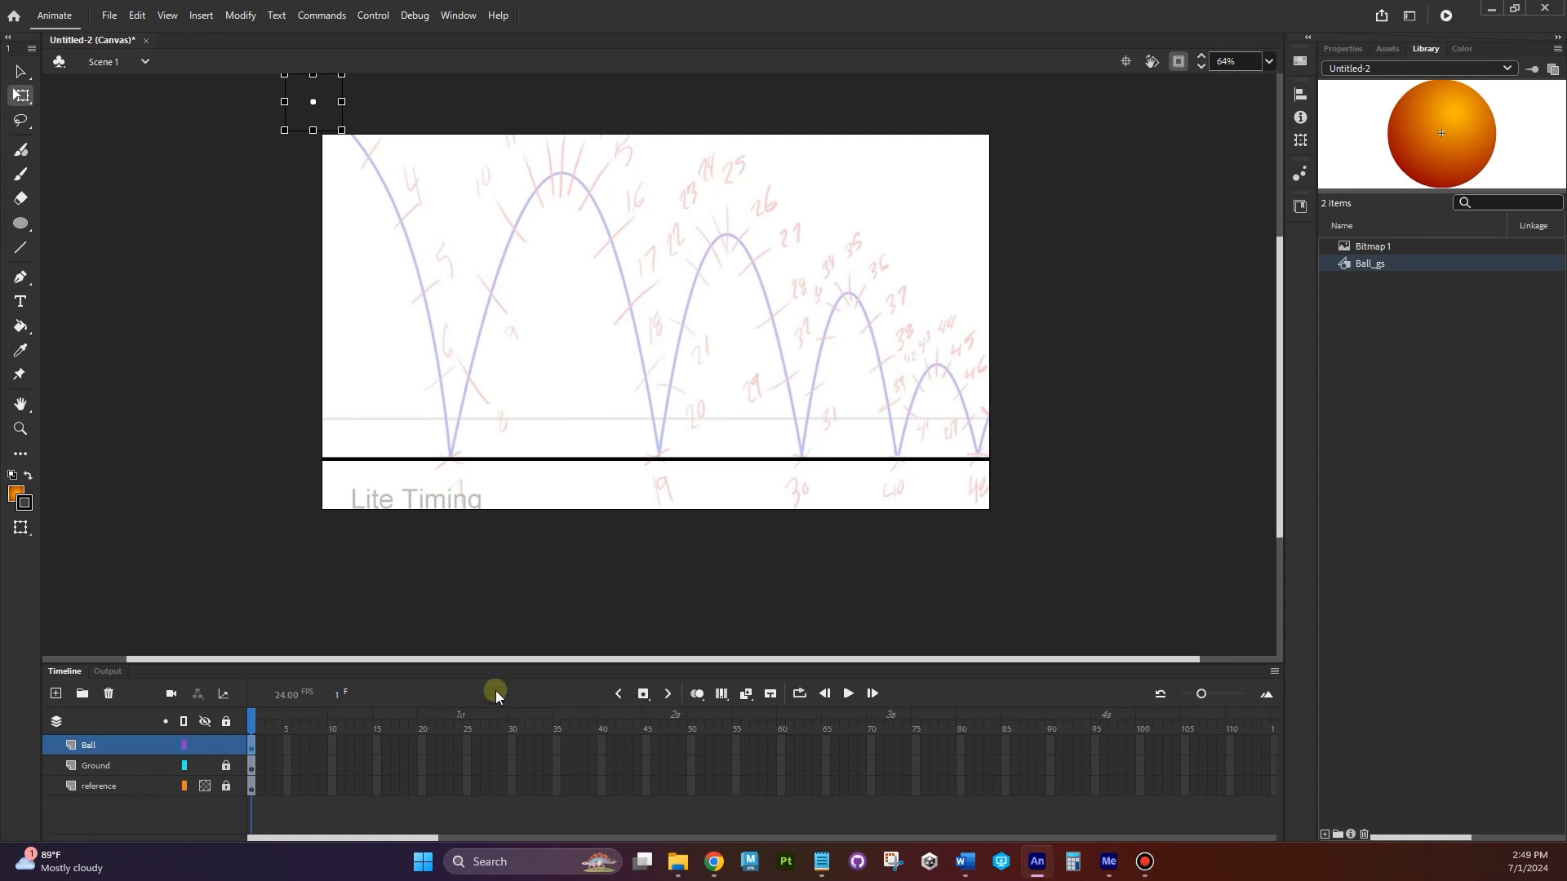
Add a keyframe at frame 7 on the Ball layer and place the ball near the curve's first ground contact
left_click_drag(316, 746, 306, 749)
left_click(644, 693)
left_click(341, 223)
left_click_drag(324, 147, 441, 479)
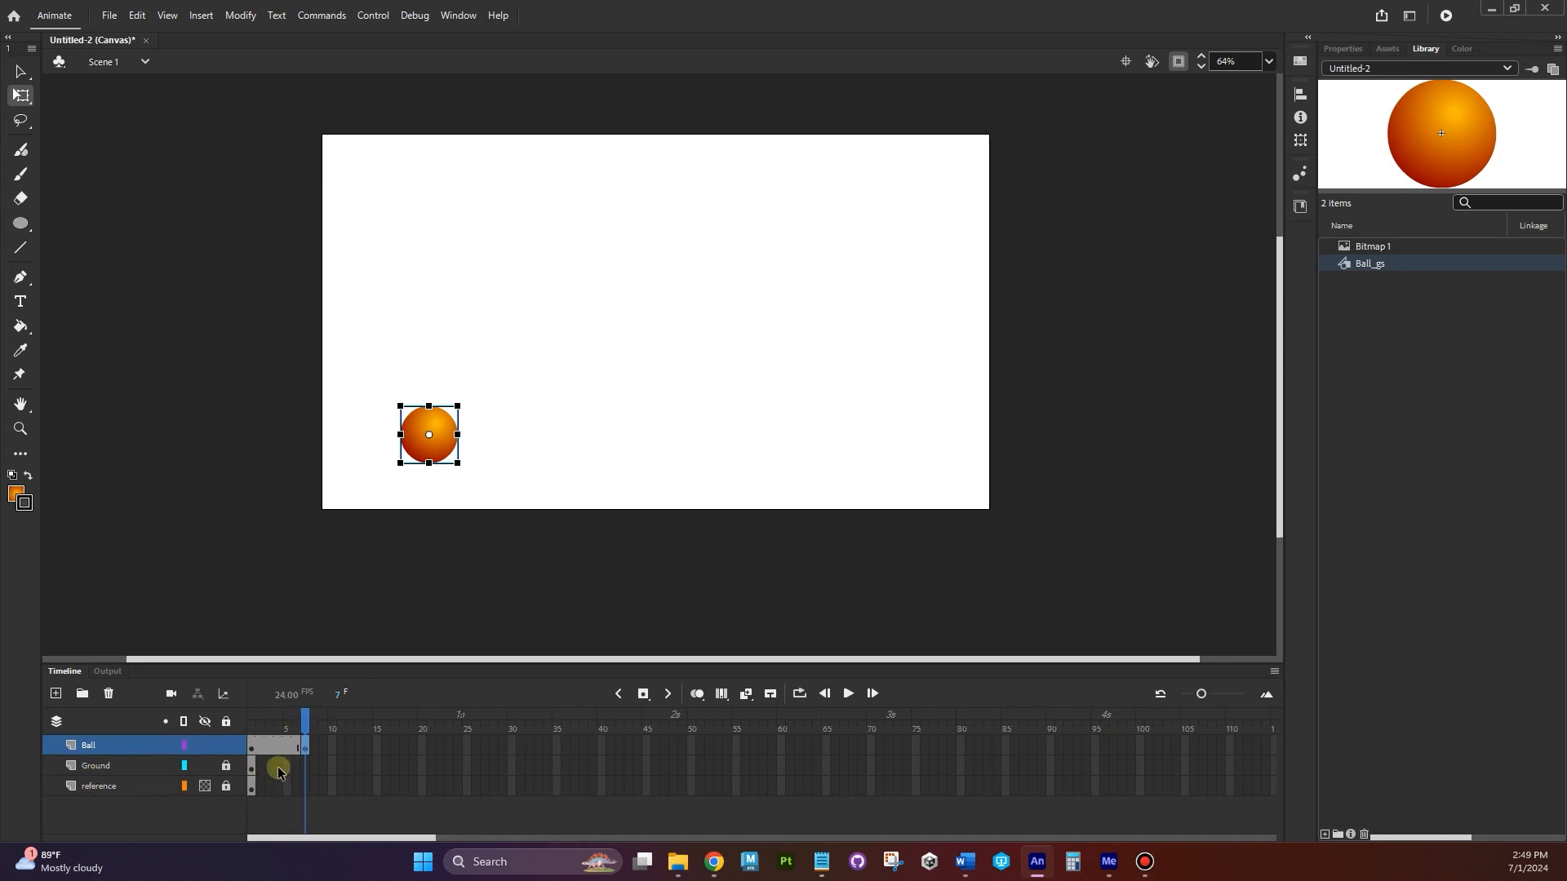
Extend the Ground and reference layers to frame 64
left_click(274, 730)
mouse_move(274, 730)
left_mouse_down()
mouse_move(252, 732)
mouse_move(963, 729)
left_mouse_up()
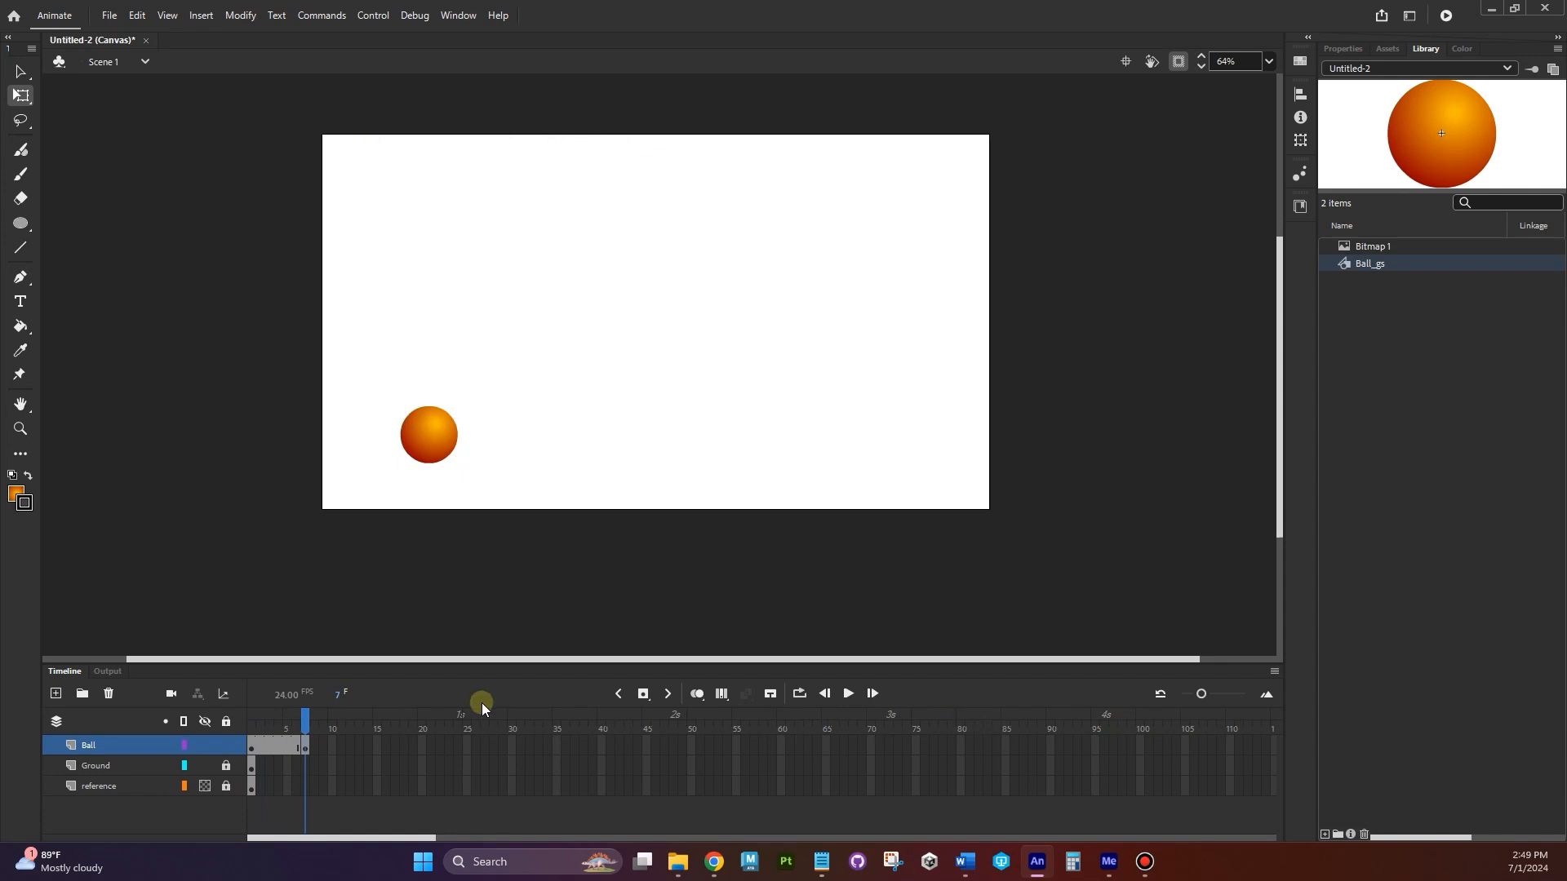
left_click_drag(293, 725, 216, 726)
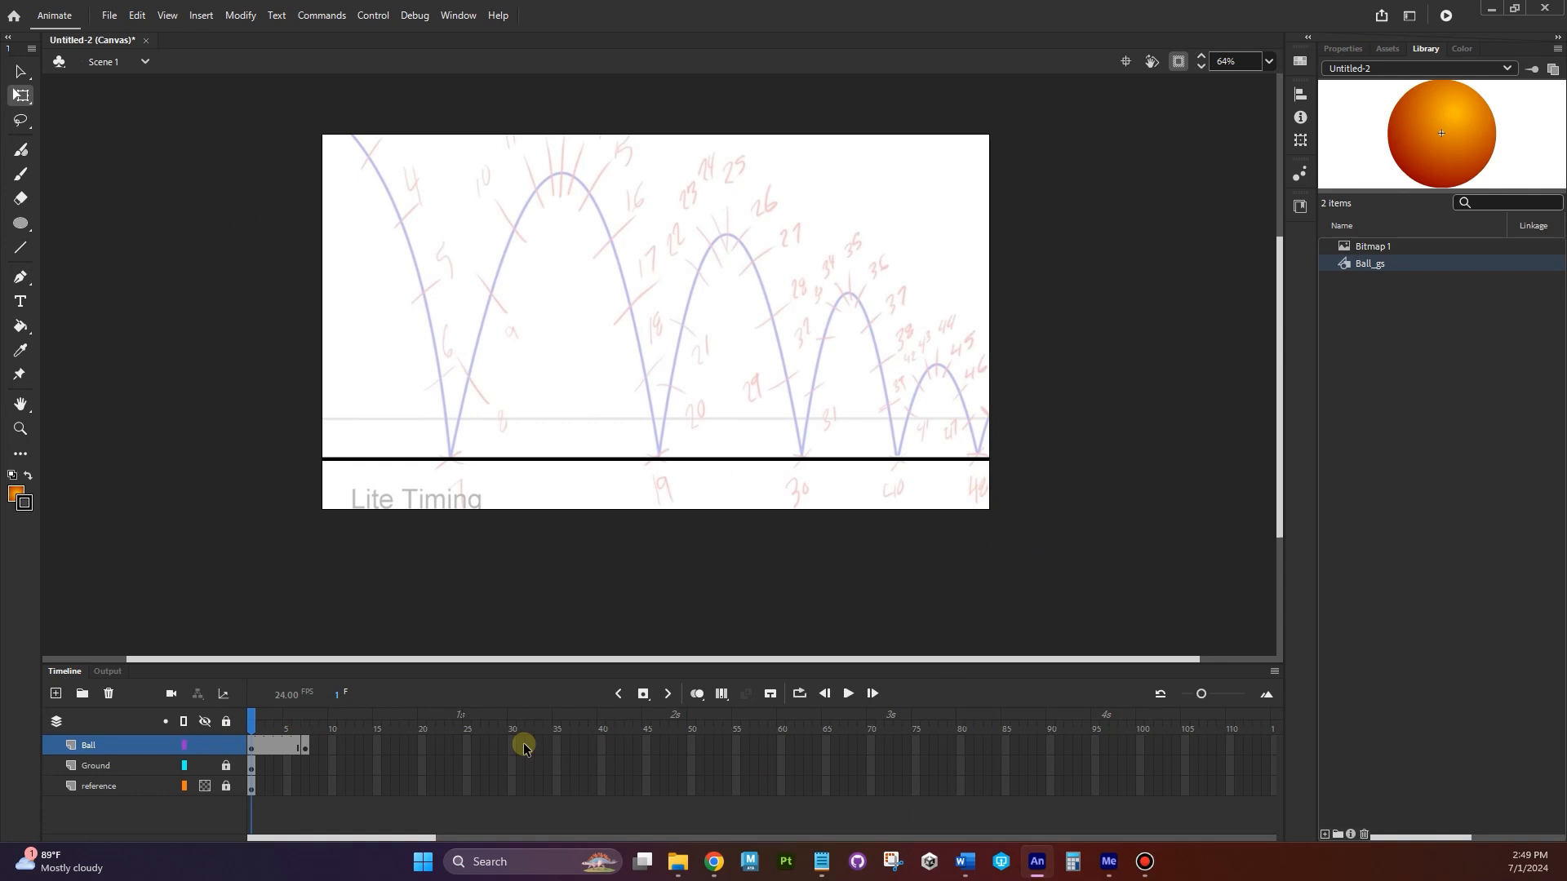
left_click_drag(384, 724, 815, 748)
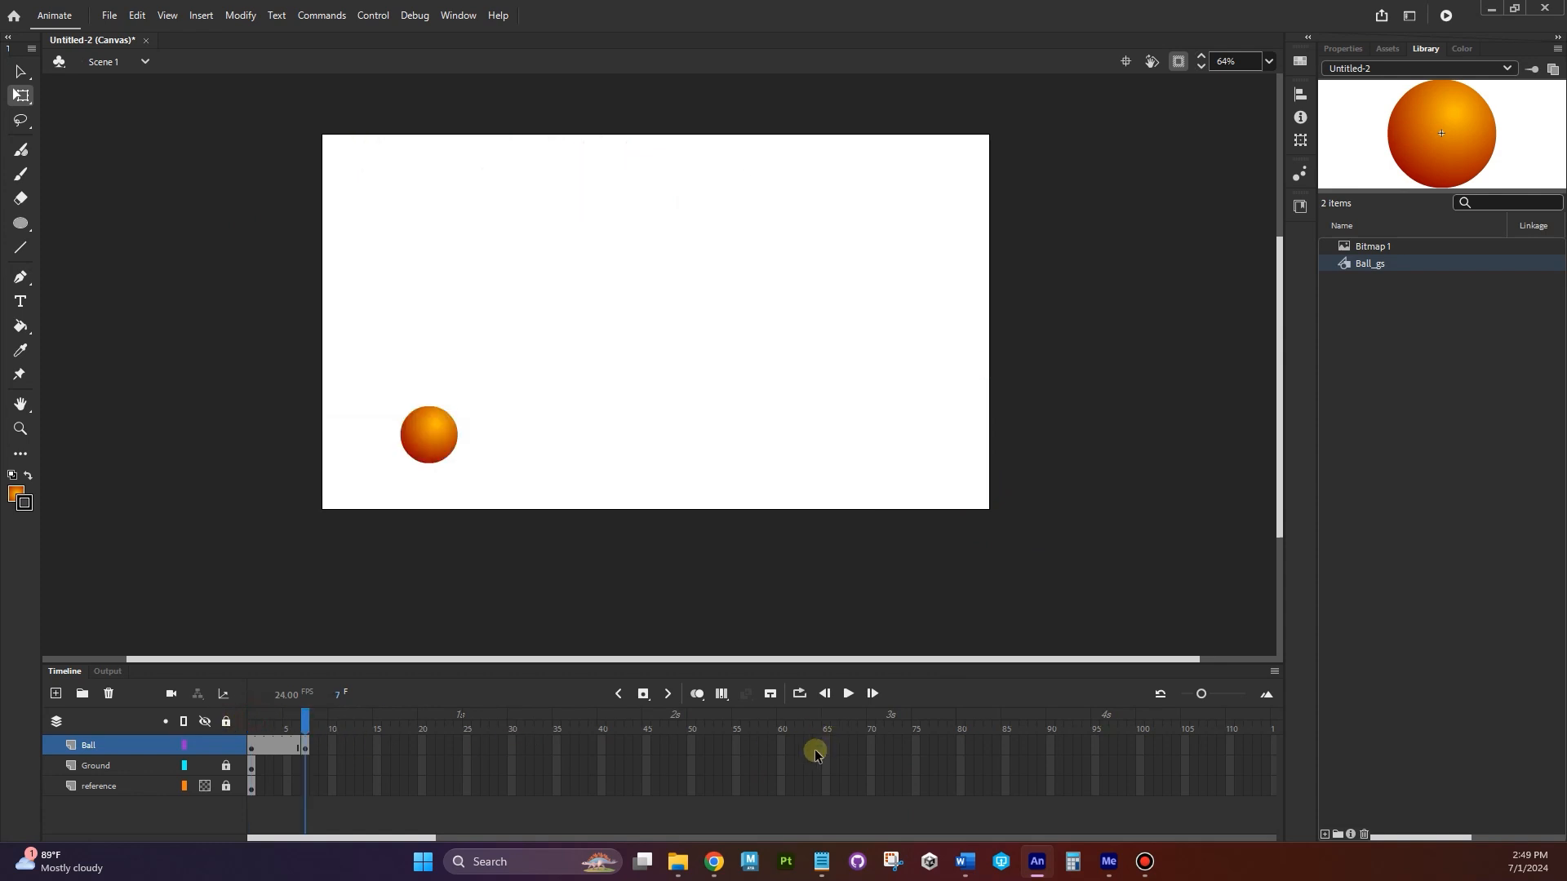
left_click(816, 768)
key("F5")
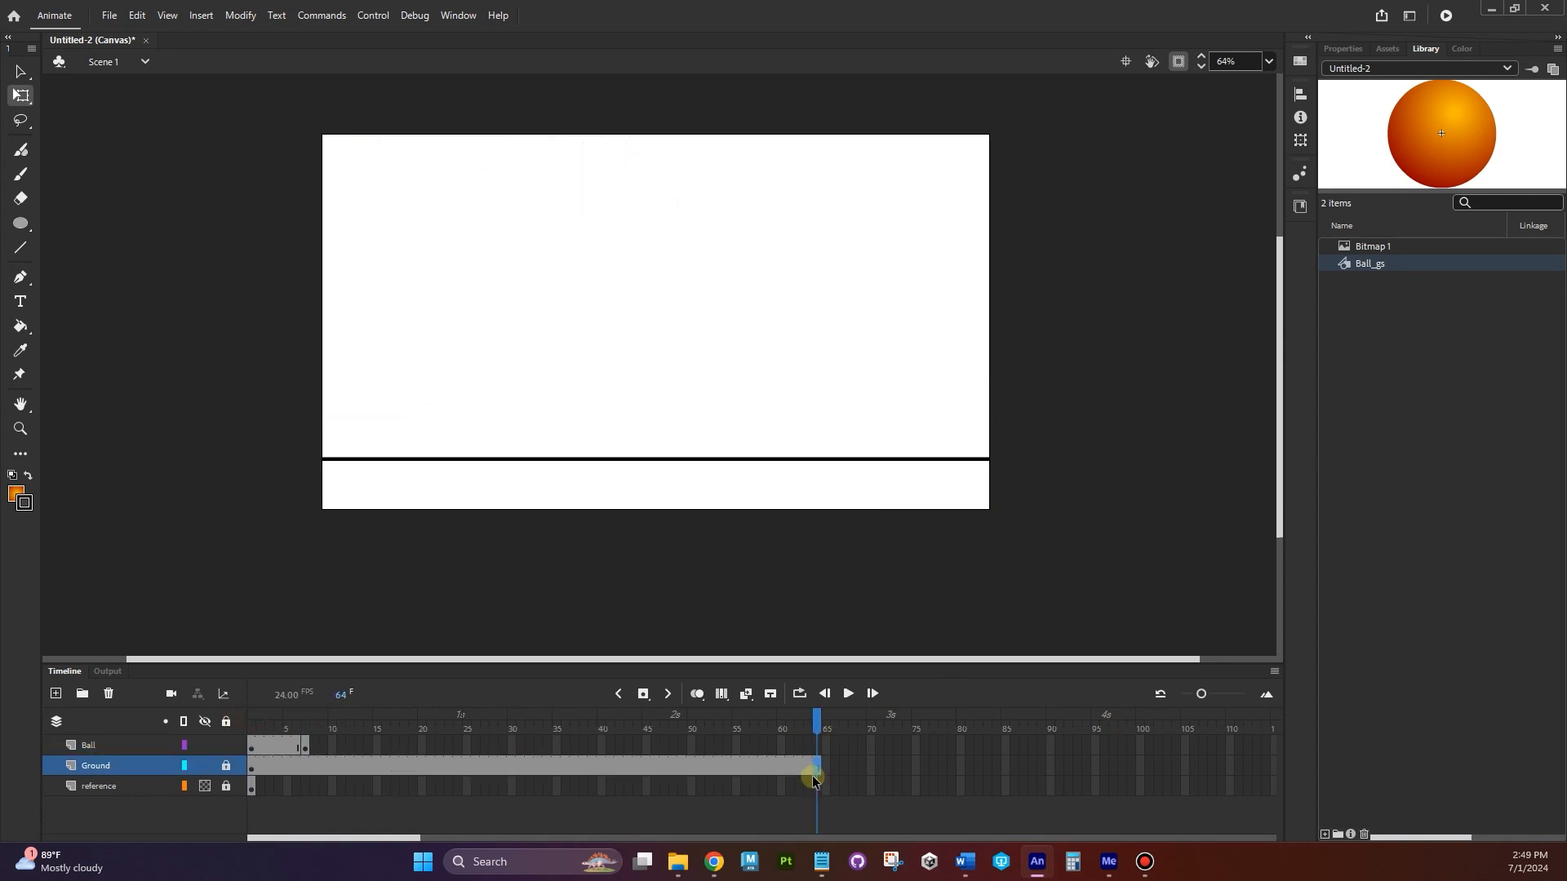
left_click(815, 786)
key("F5")
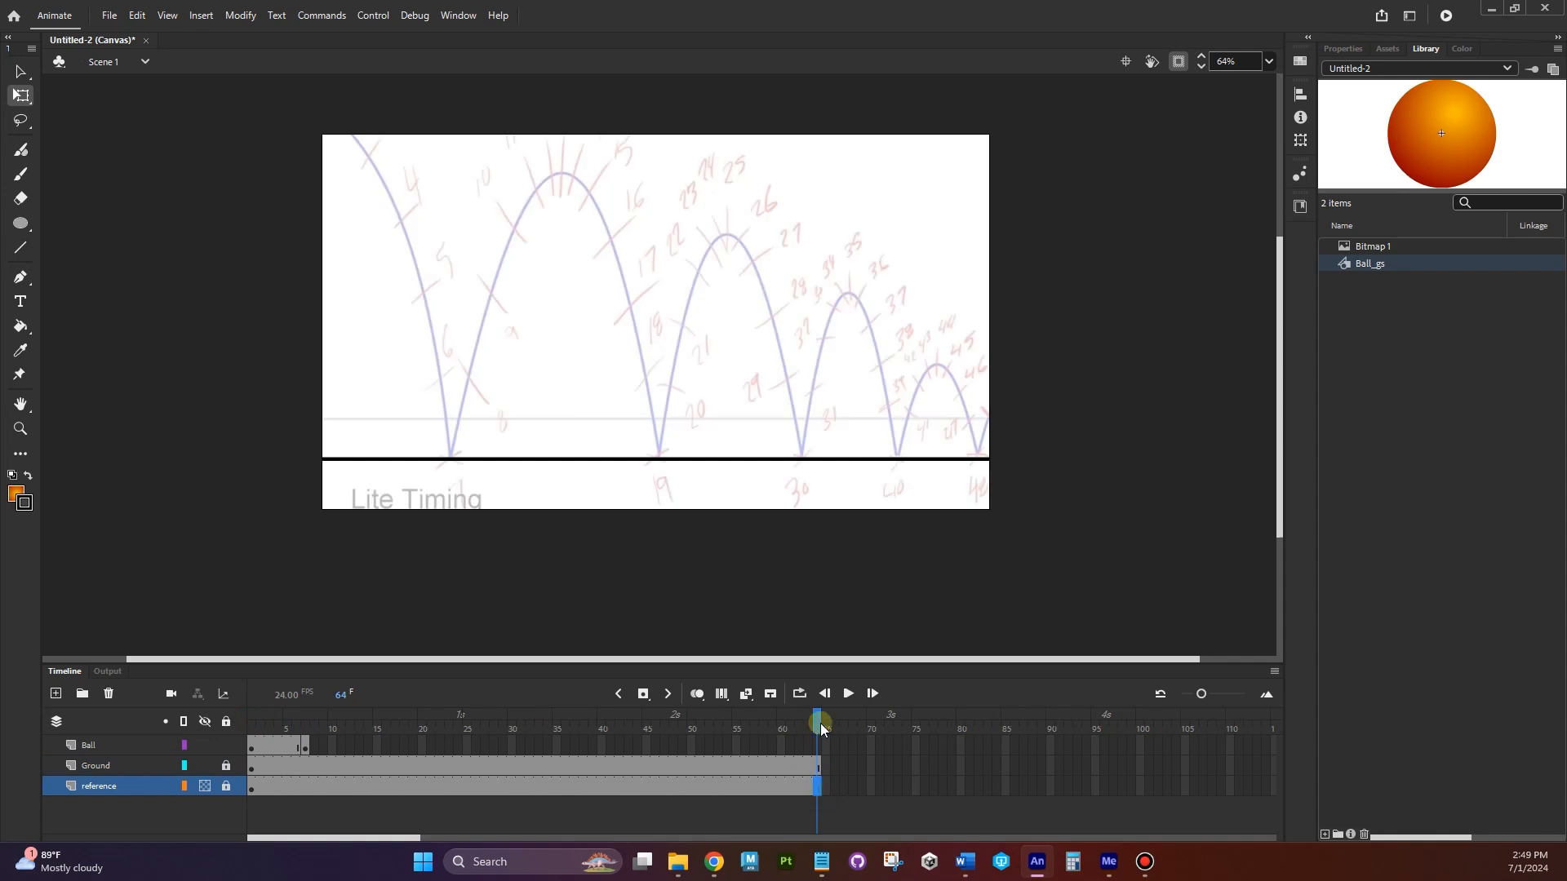
Remove all Ball layer frames after frame 1, including the keyframe at frame 7
left_click_drag(820, 723, 237, 758)
left_click(708, 868)
left_click_drag(341, 749, 259, 751)
right_click(282, 742)
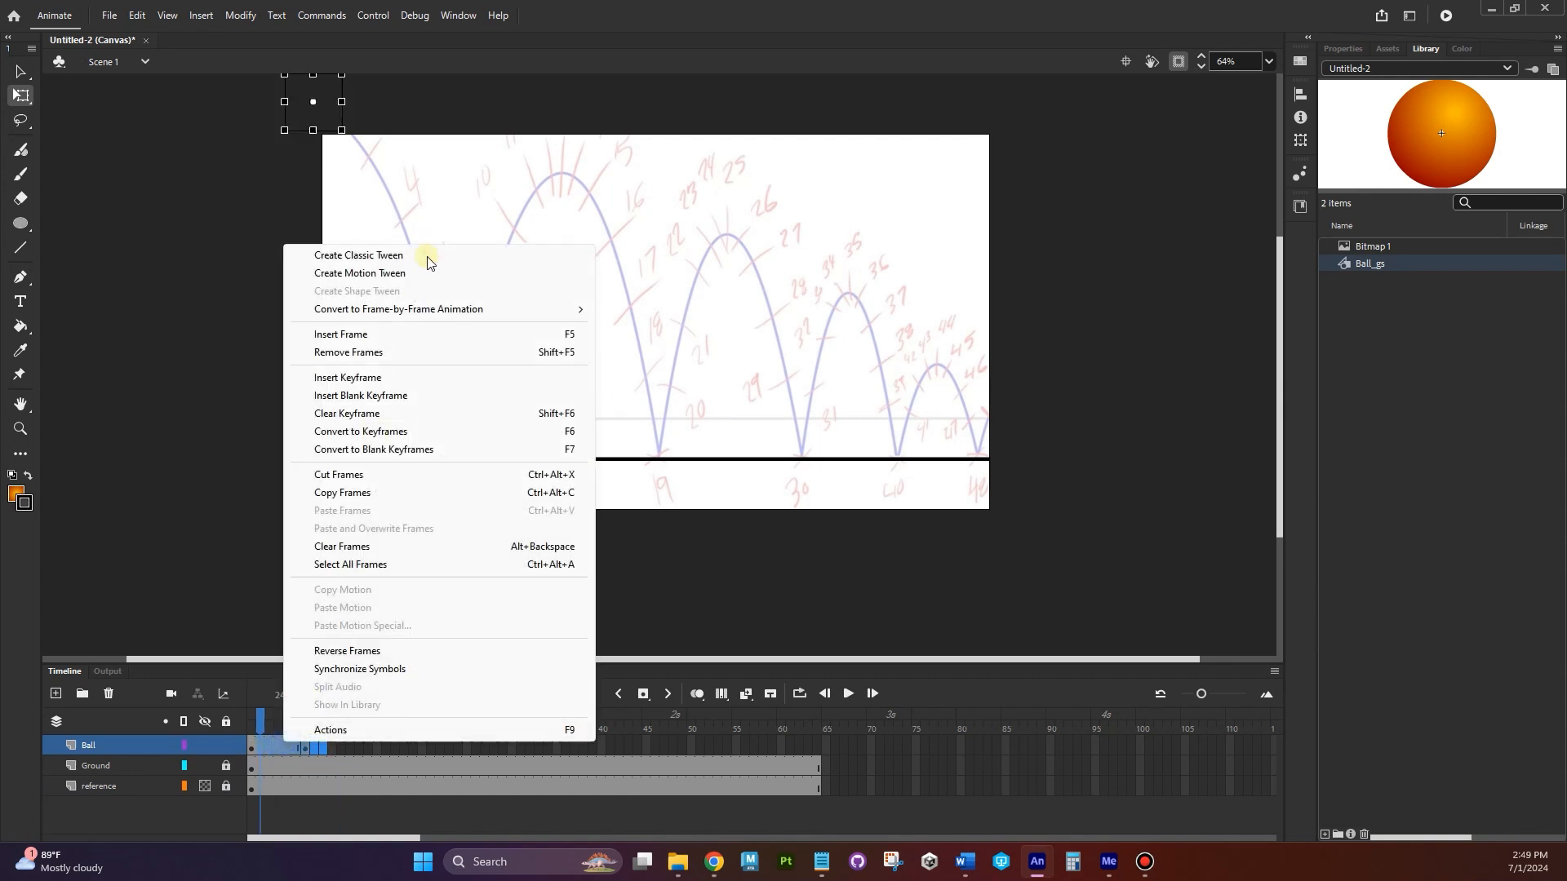
left_click(374, 355)
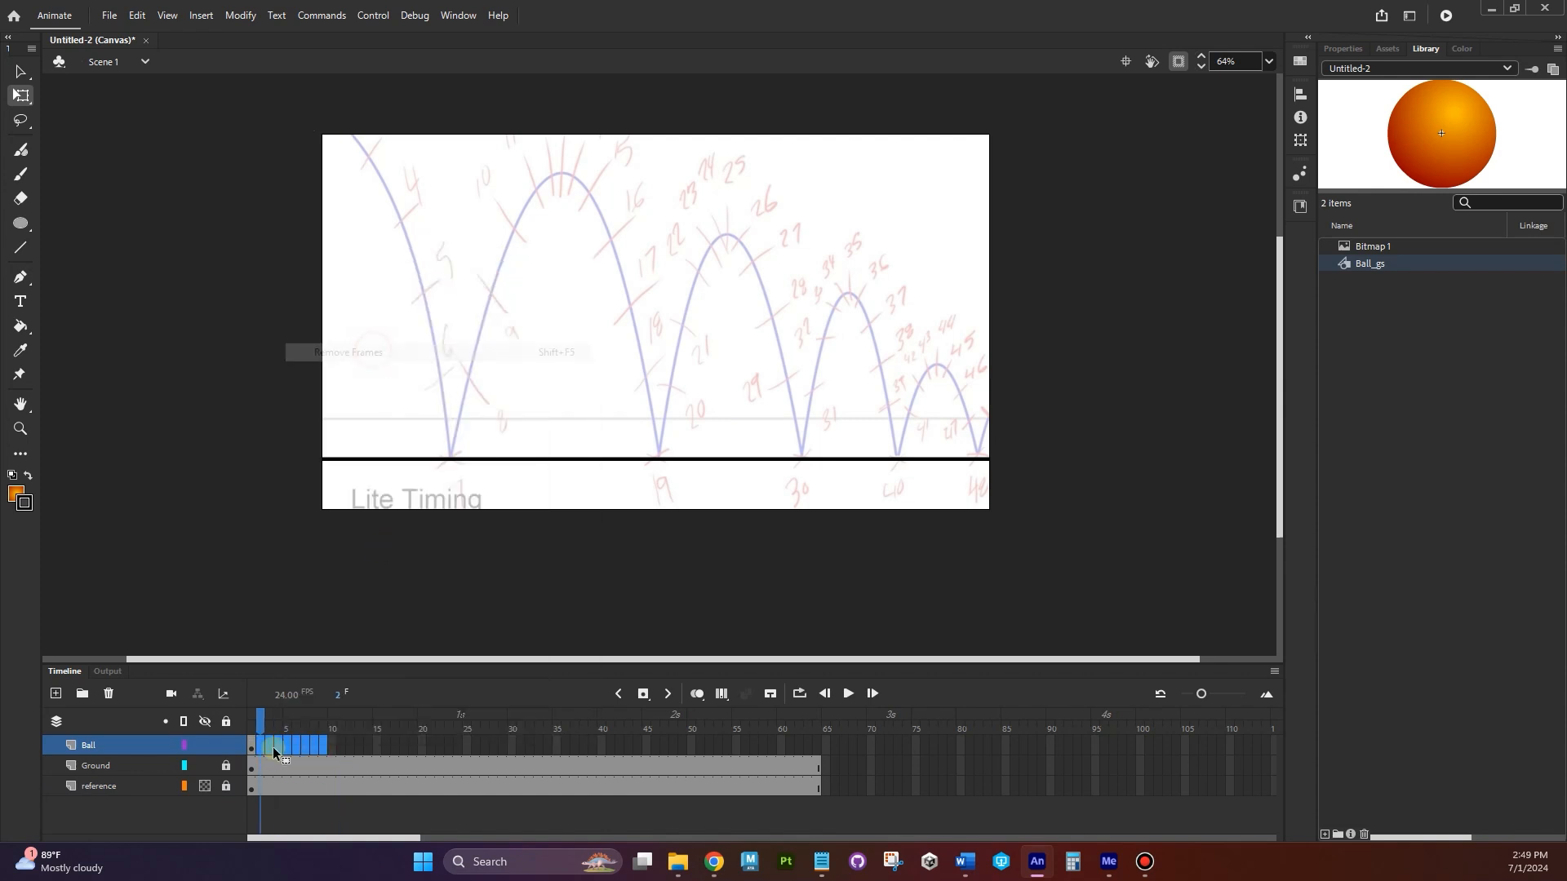
left_click(350, 746)
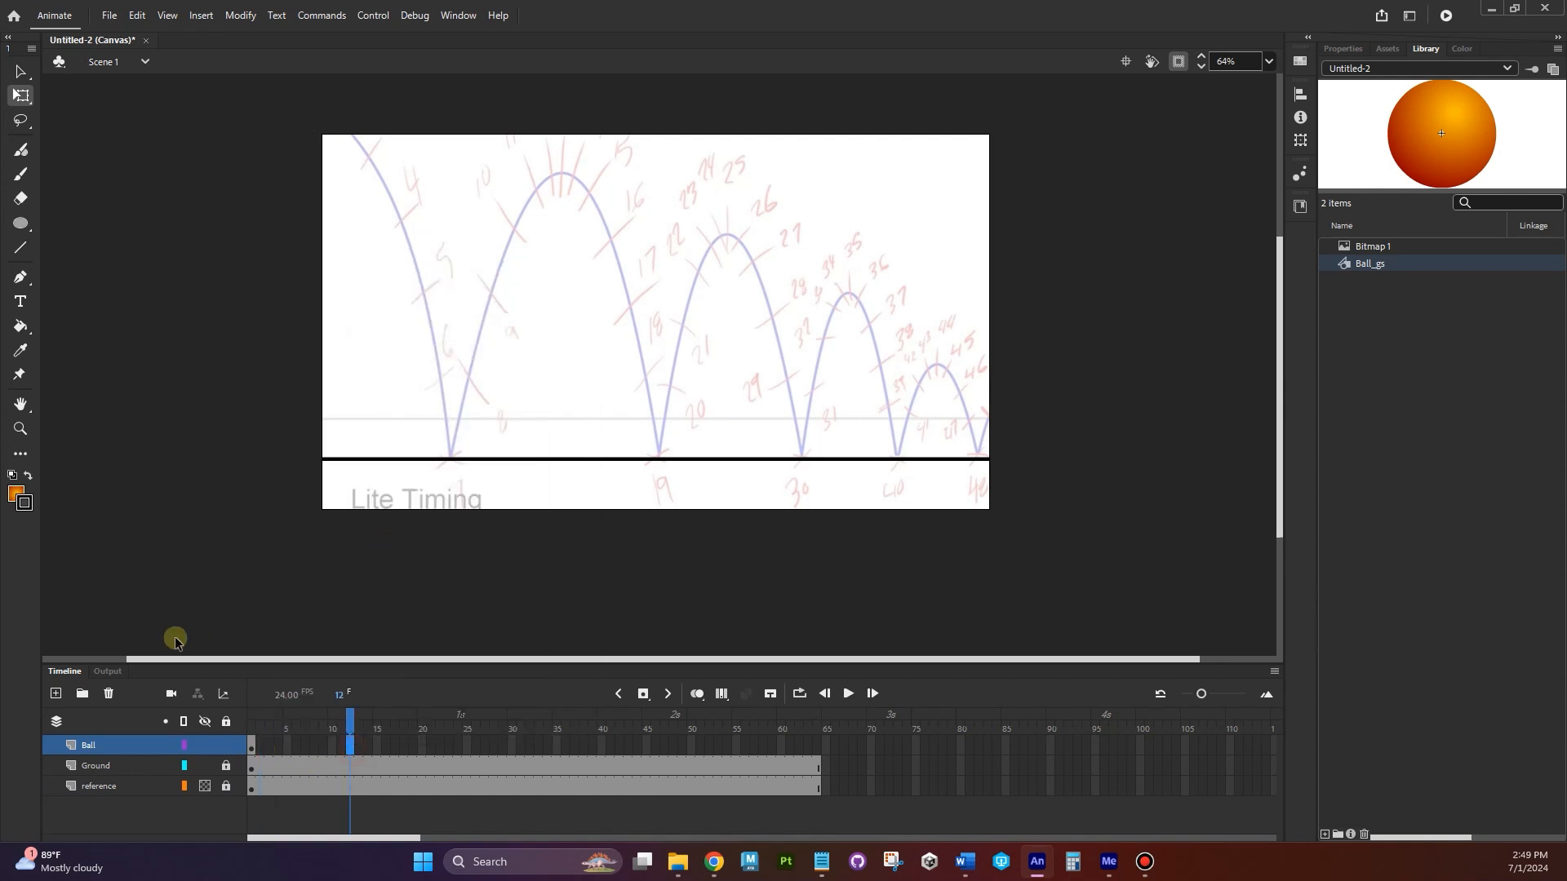
Create a motion tween from frame 1 of the Ball layer and extend its span to frame 64
left_click(253, 749)
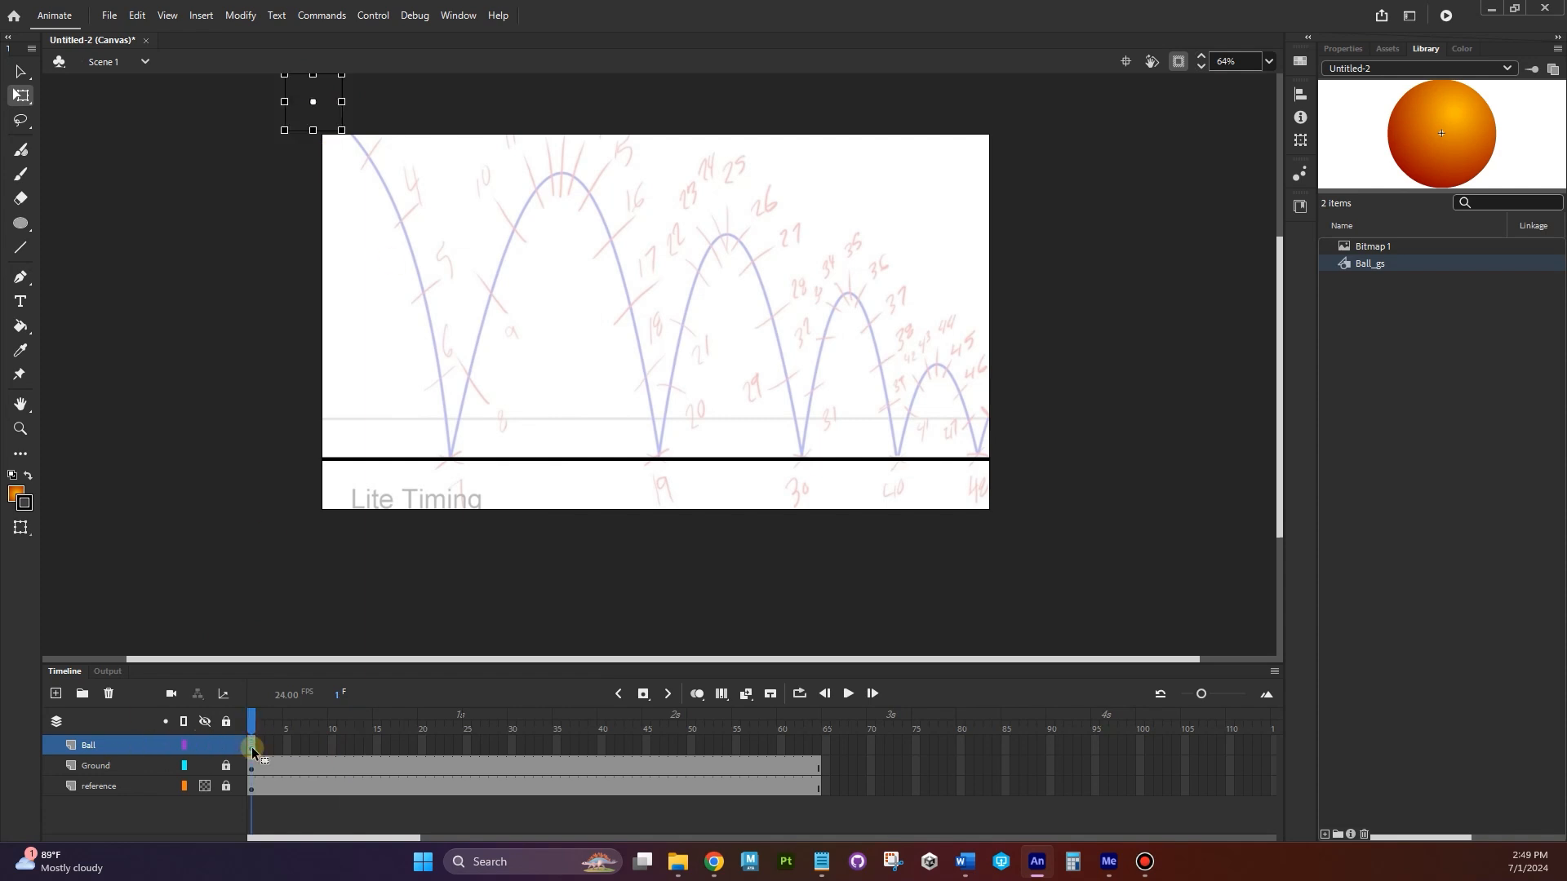
right_click(253, 751)
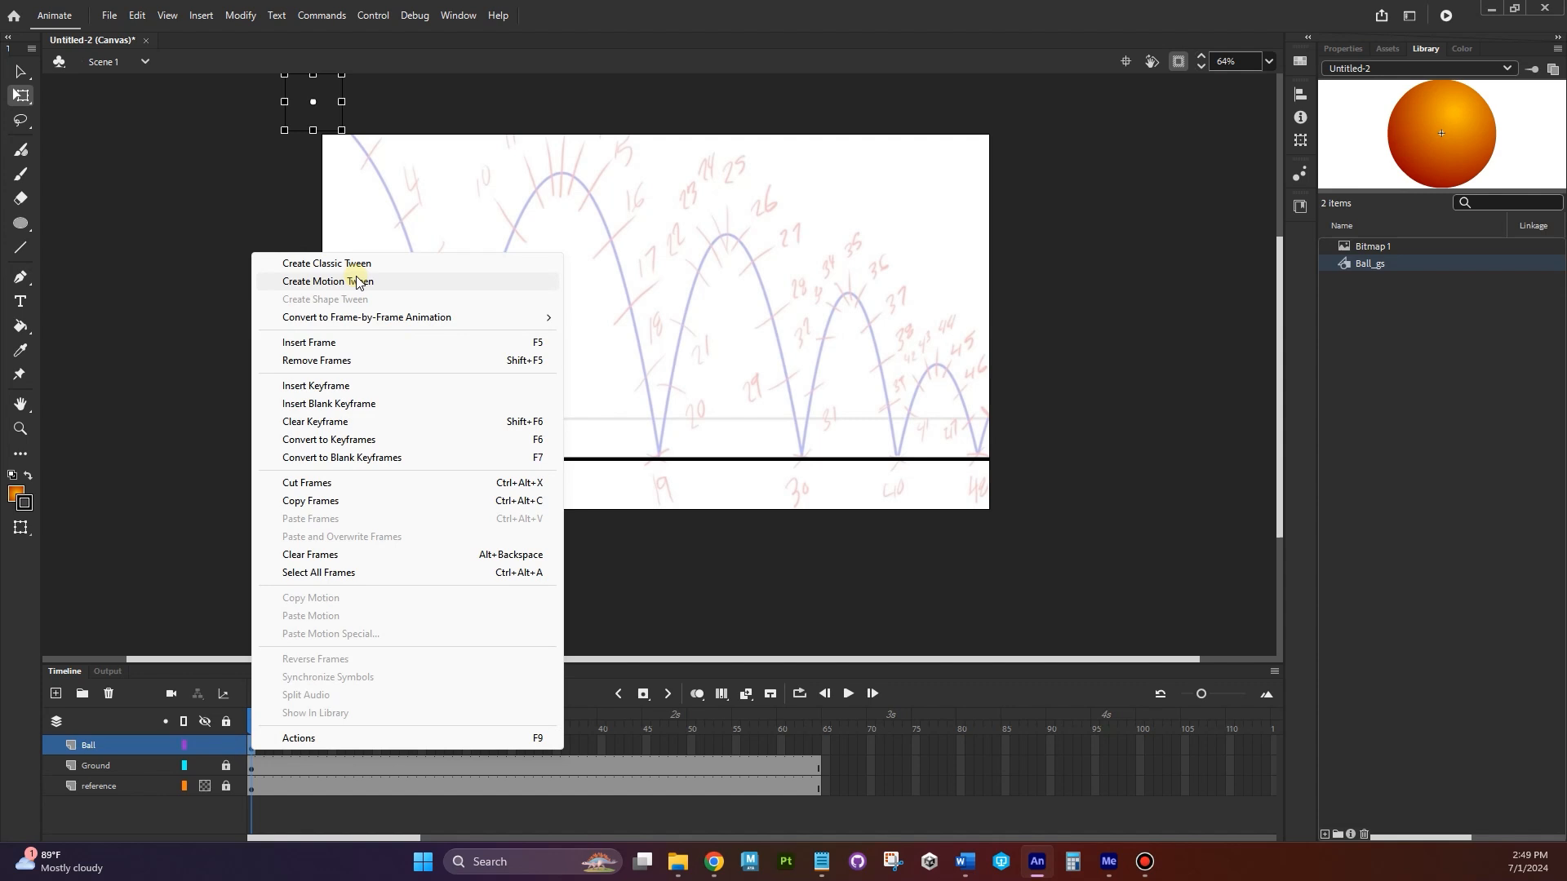
left_click(608, 745)
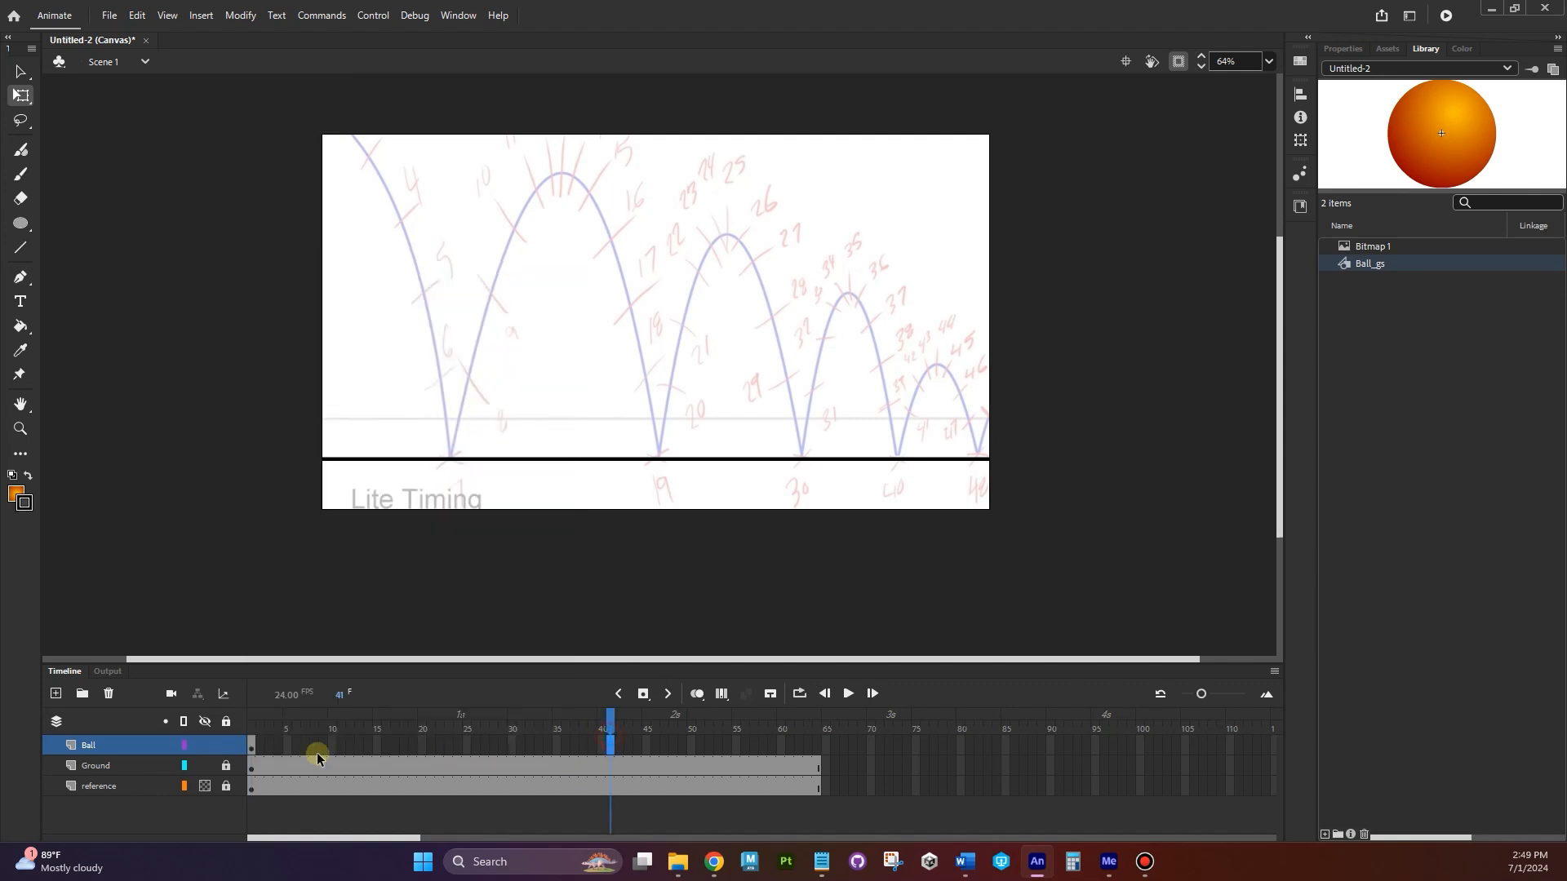
right_click(252, 751)
left_click(364, 277)
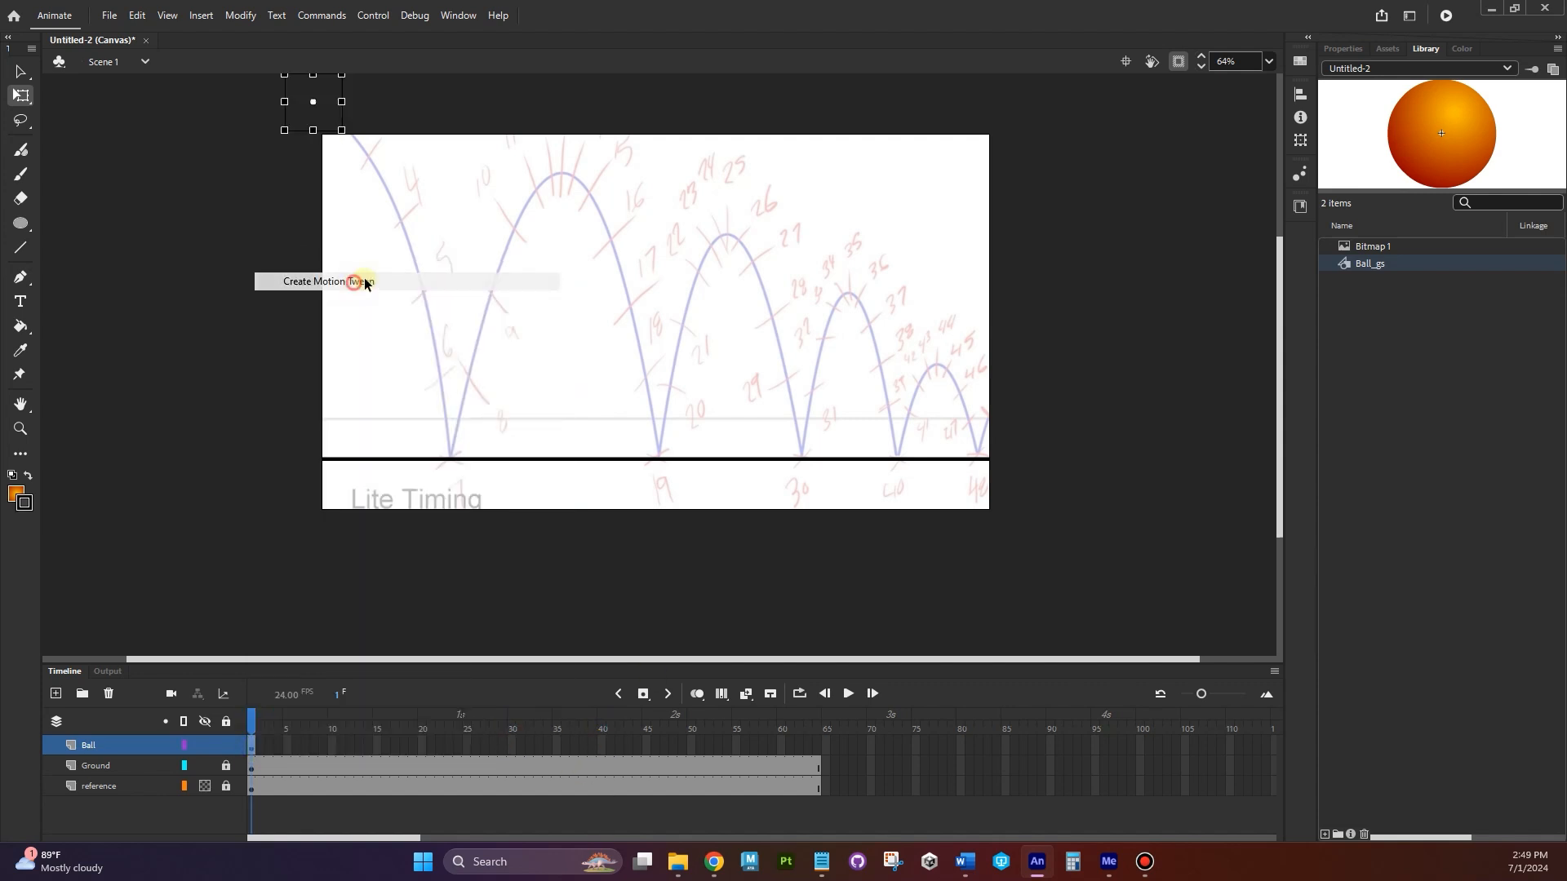
left_click(495, 744)
left_click(466, 746)
left_click(460, 746)
left_click_drag(460, 747, 818, 732)
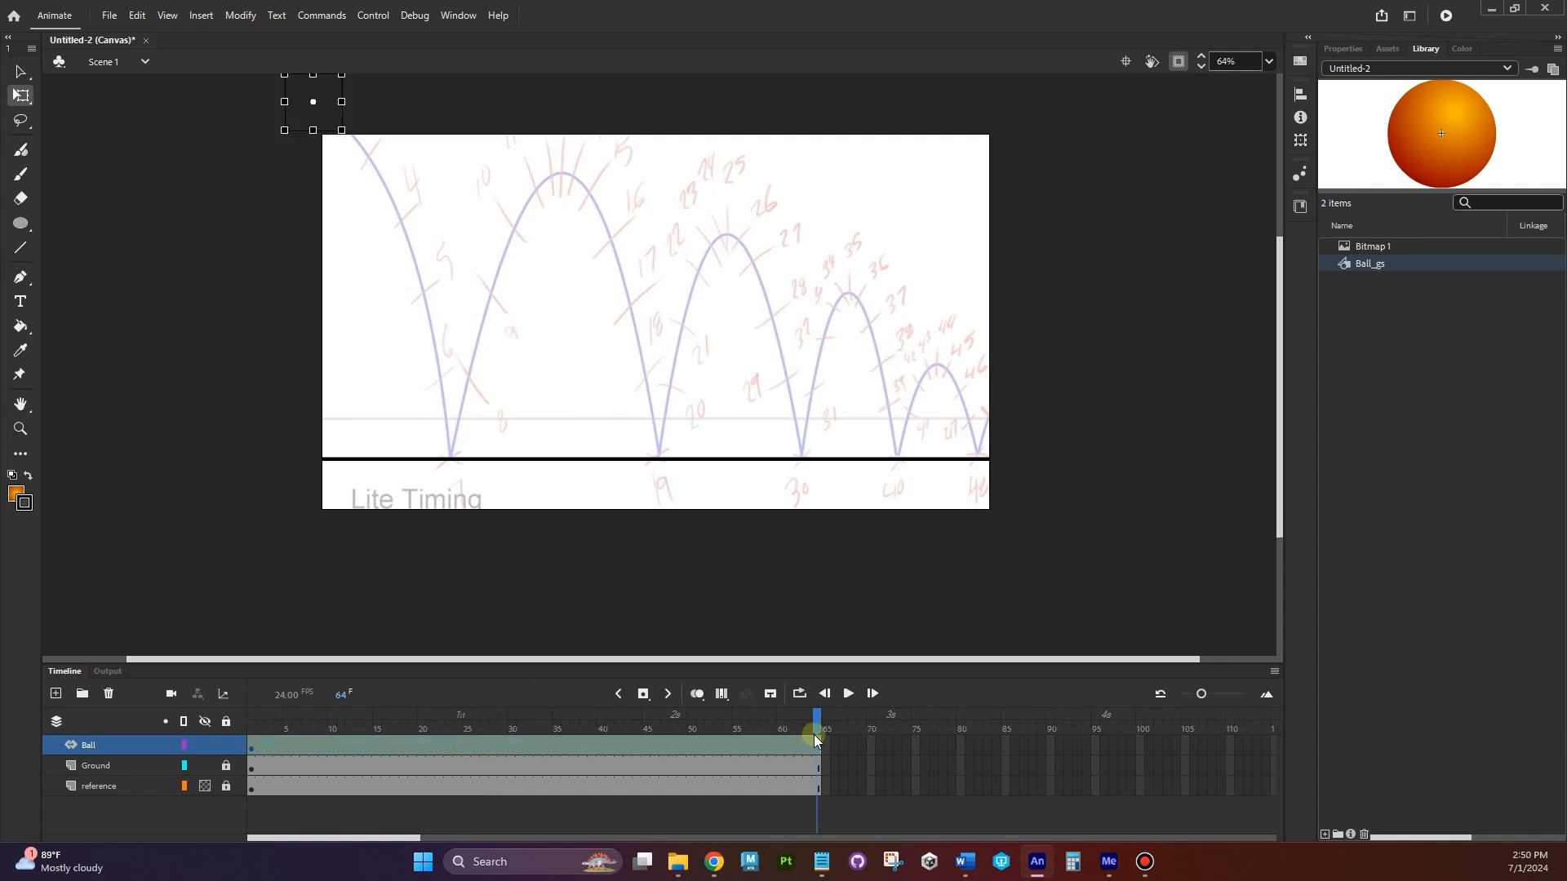
left_click(395, 745)
left_click_drag(318, 737, 808, 774)
left_click_drag(803, 718, 252, 738)
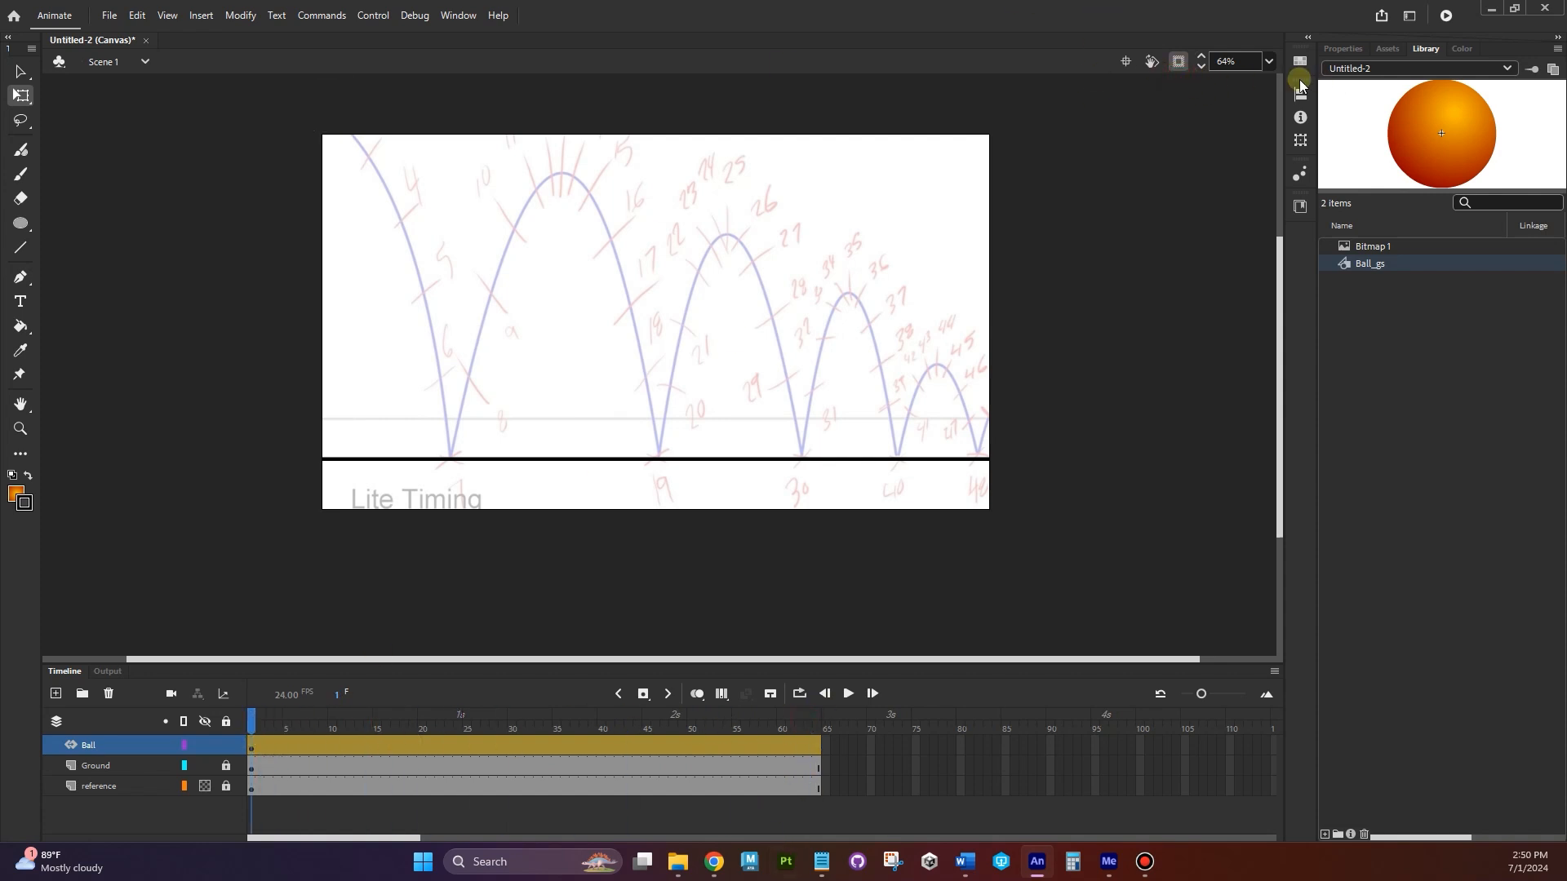
Show the content outside the stage and, at frame 7, place the ball on the ground line at the curve's first contact point
left_click(1177, 62)
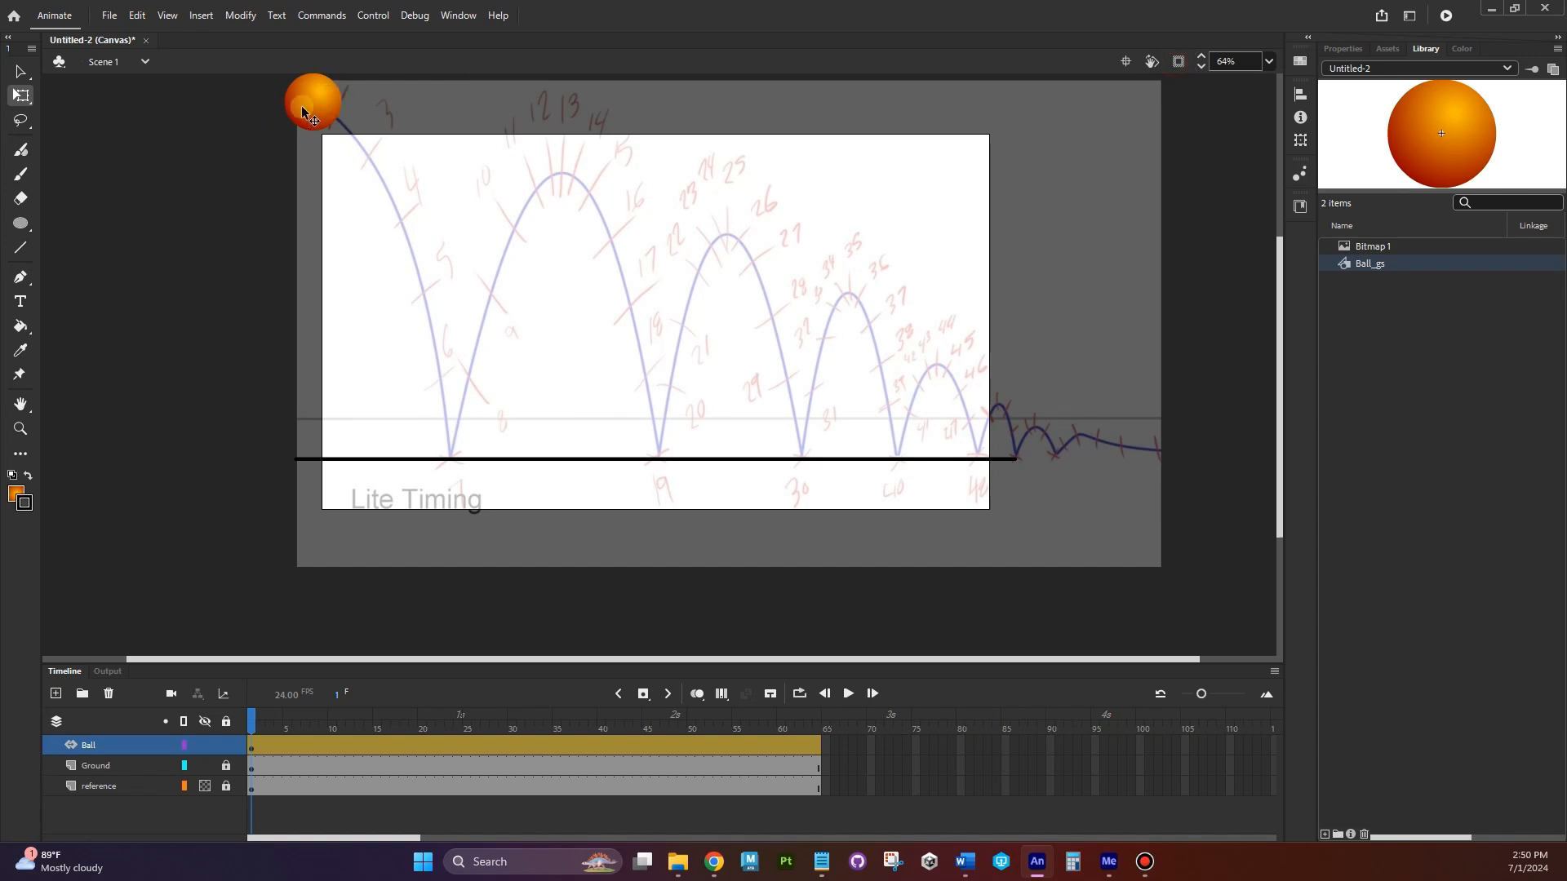
left_click(315, 715)
left_click_drag(315, 715, 310, 717)
left_click(643, 693)
left_click_drag(318, 114, 452, 476)
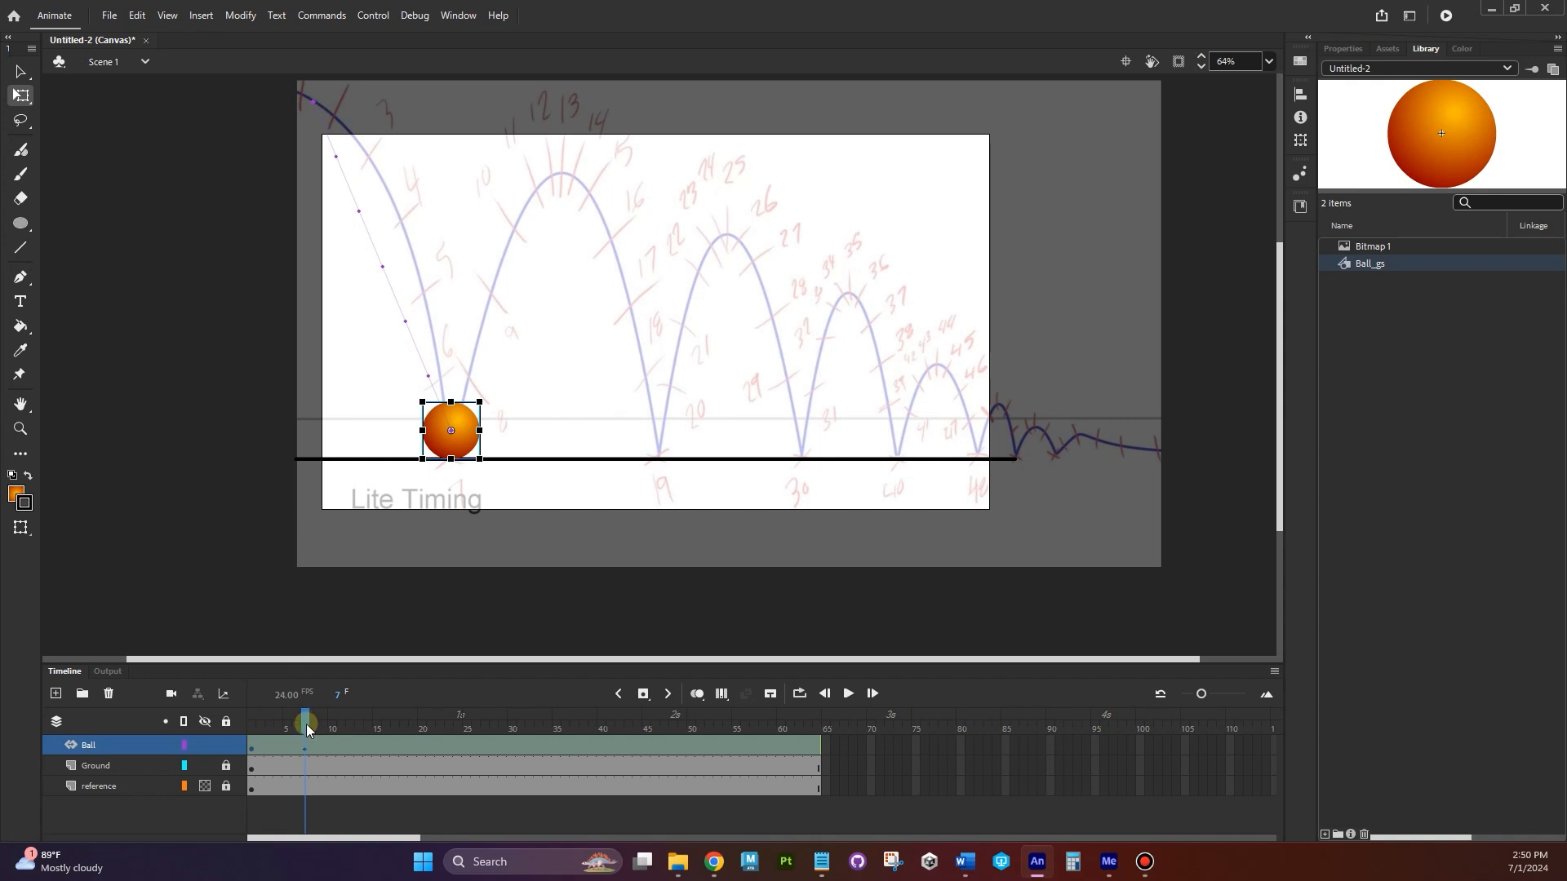
At frame 19, place the ball on the ground line at the contact point marked 19
left_click_drag(306, 723, 377, 726)
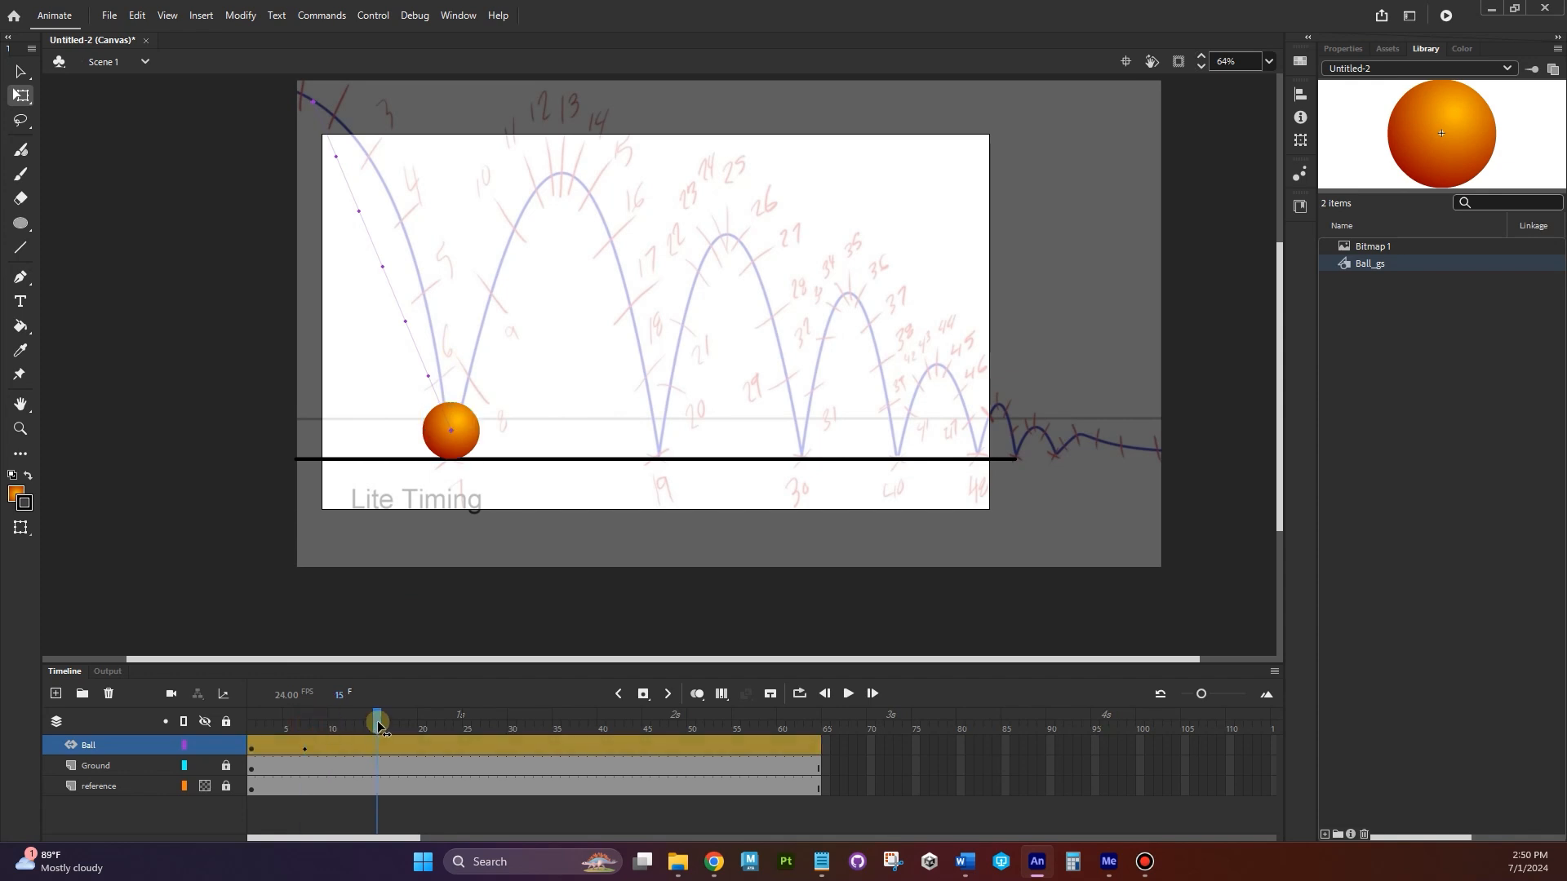
left_click_drag(378, 721, 413, 728)
left_click_drag(453, 433, 667, 445)
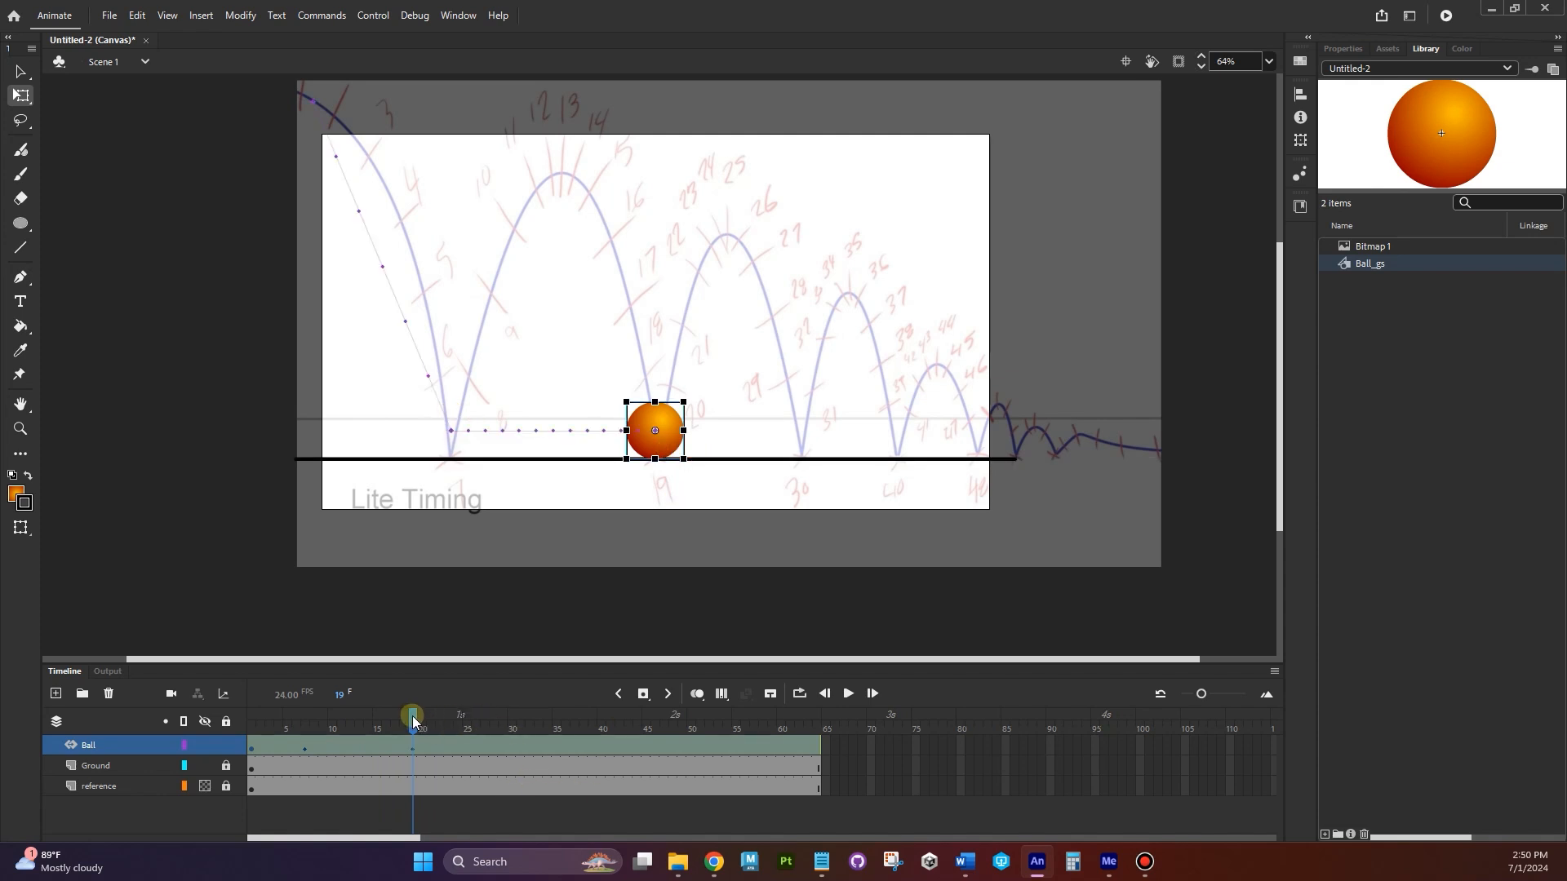
At frame 30, place the ball on the ground line at the contact point marked 30
left_click_drag(413, 716, 512, 718)
left_click(662, 459)
left_click_drag(663, 458, 807, 459)
left_click(511, 785)
At frame 40, place the ball on the ground line at the contact point marked 40
left_click(515, 718)
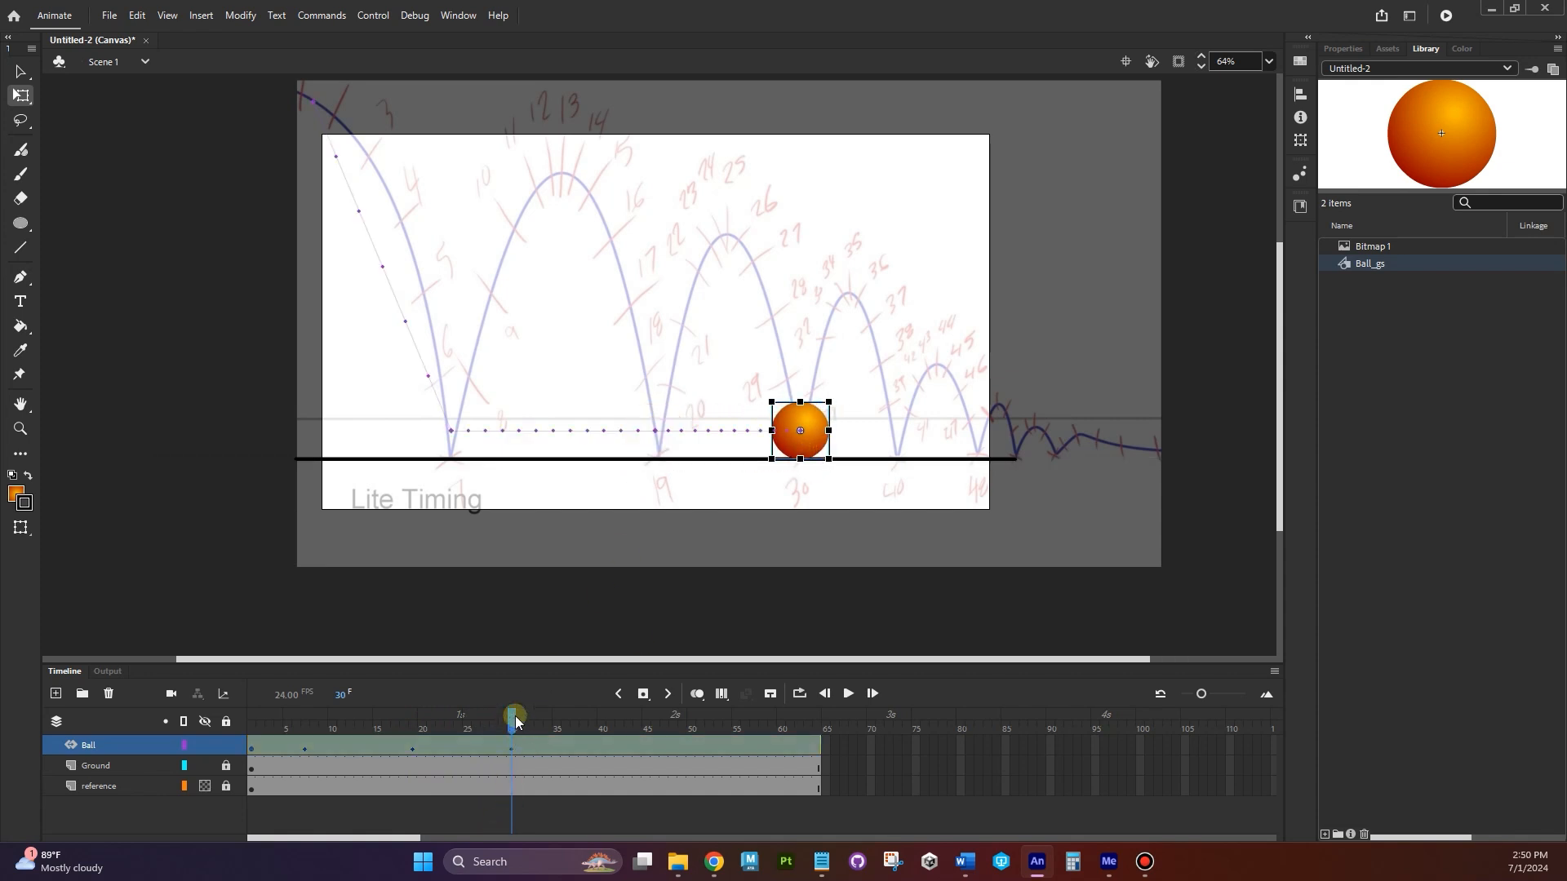
left_click_drag(515, 723, 602, 729)
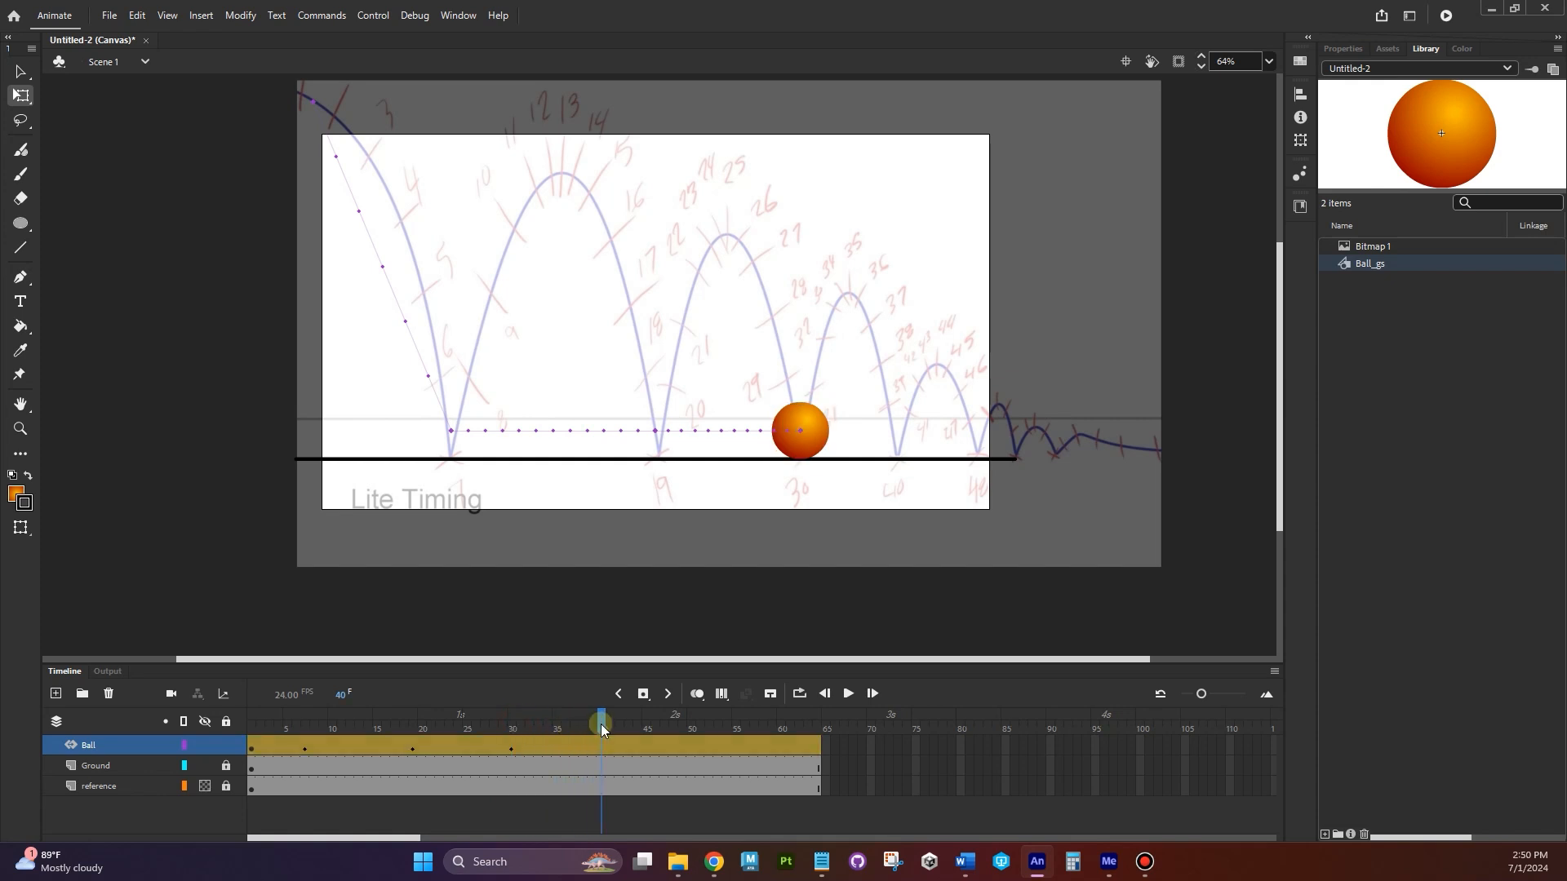
left_click_drag(796, 457, 895, 457)
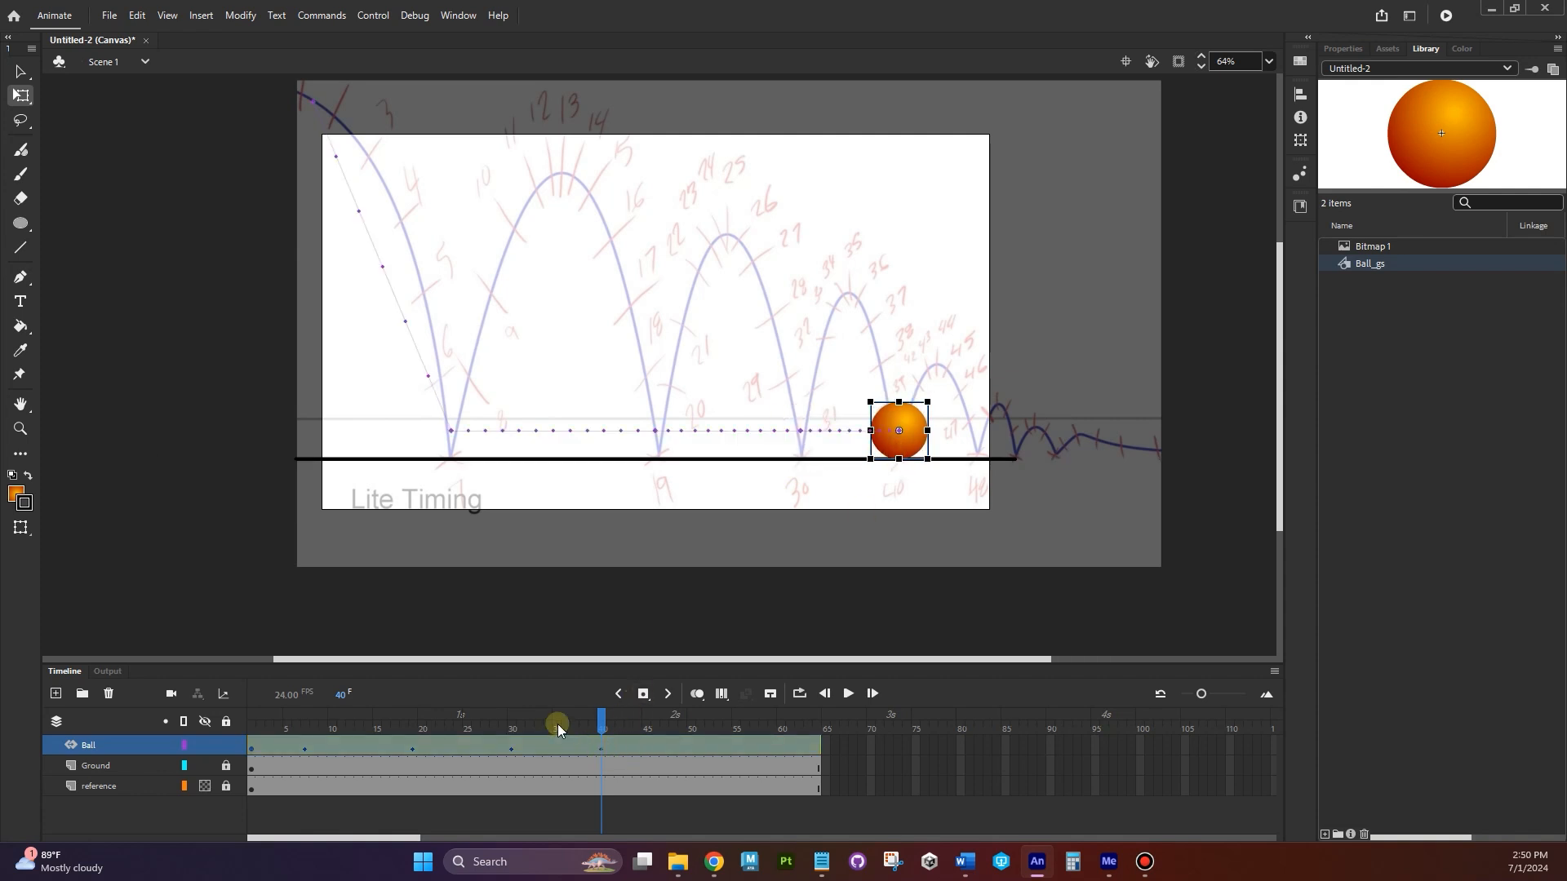
Bend the motion path's first drop and the segment between contact points 7 and 19 to match the reference curves
left_click_drag(600, 725, 667, 712)
left_click(21, 75)
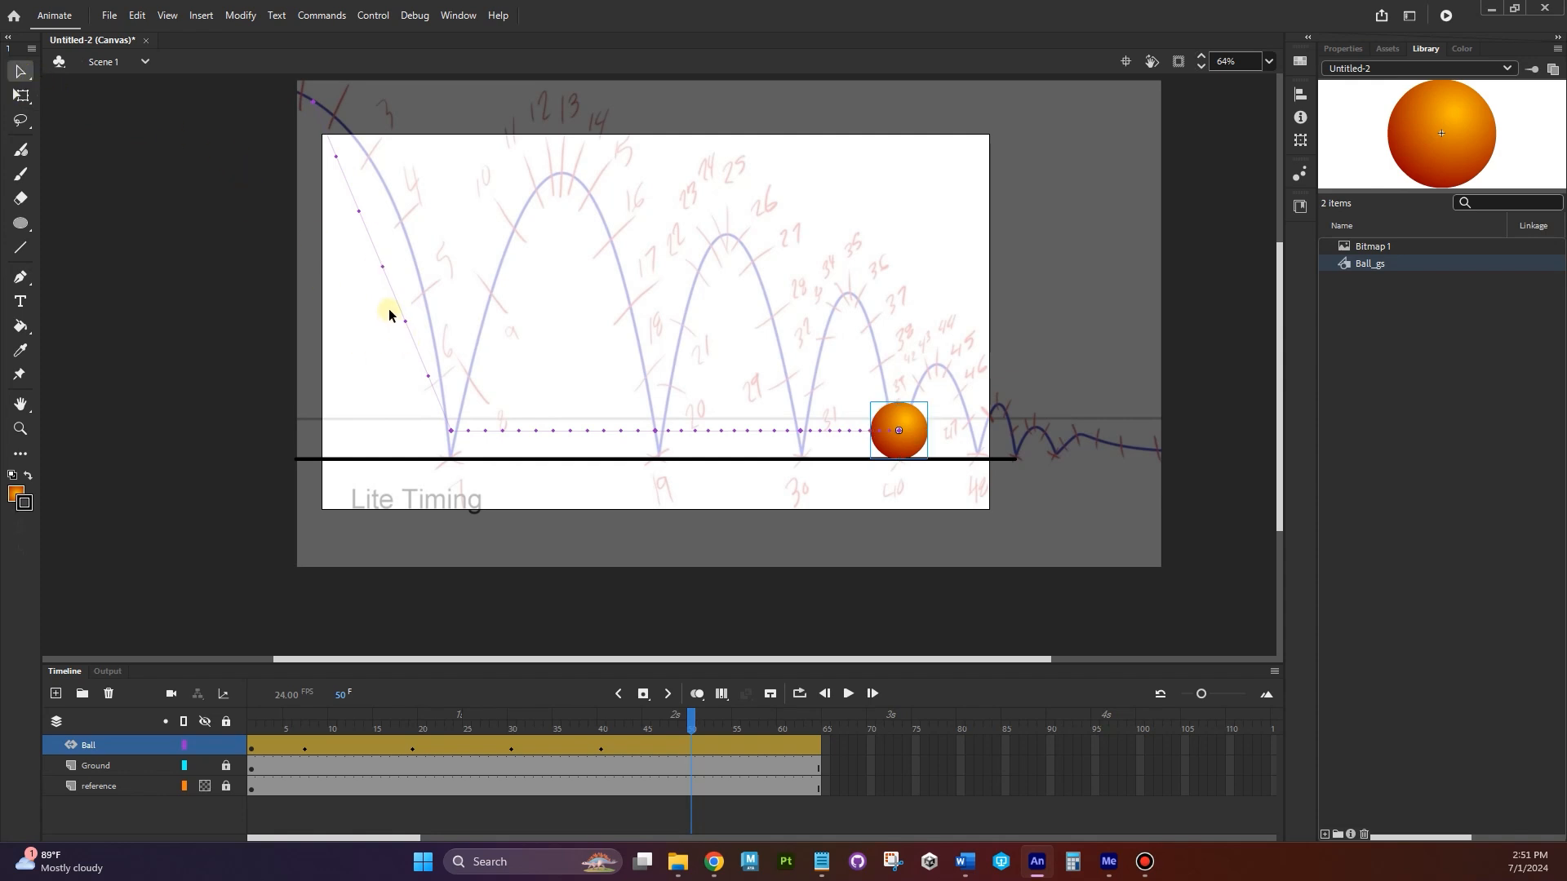
left_click_drag(379, 263, 397, 215)
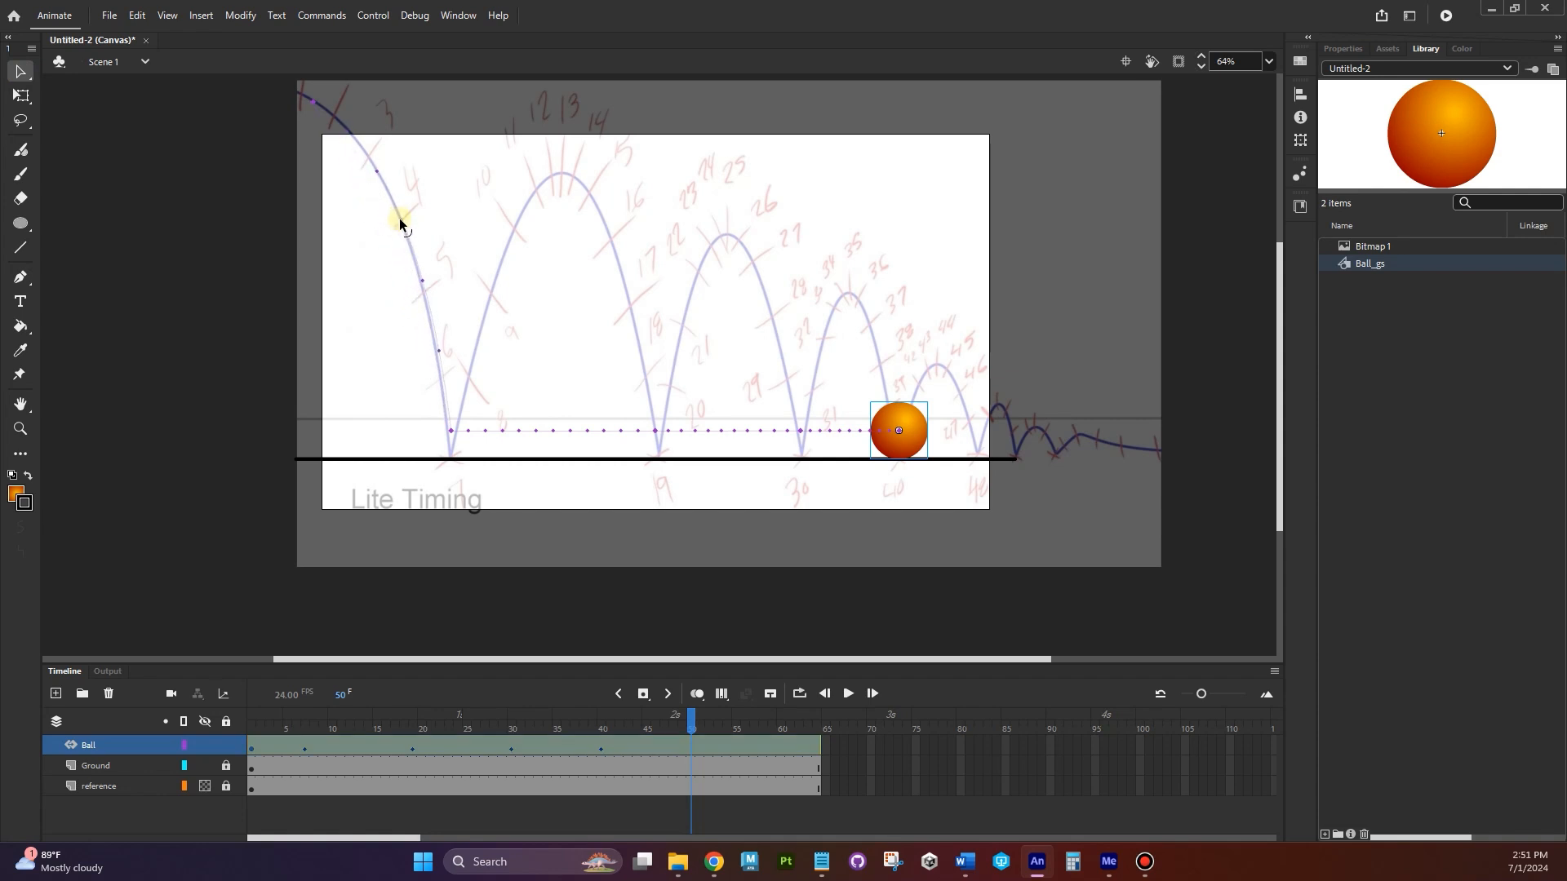
left_click_drag(440, 354, 440, 366)
left_click_drag(561, 432, 572, 171)
Try to shape the arc between contact points 19 and 30 by raising the ball to its peak at frame 25
left_click_drag(744, 434, 742, 220)
key("ctrl+z")
left_click_drag(695, 717, 467, 721)
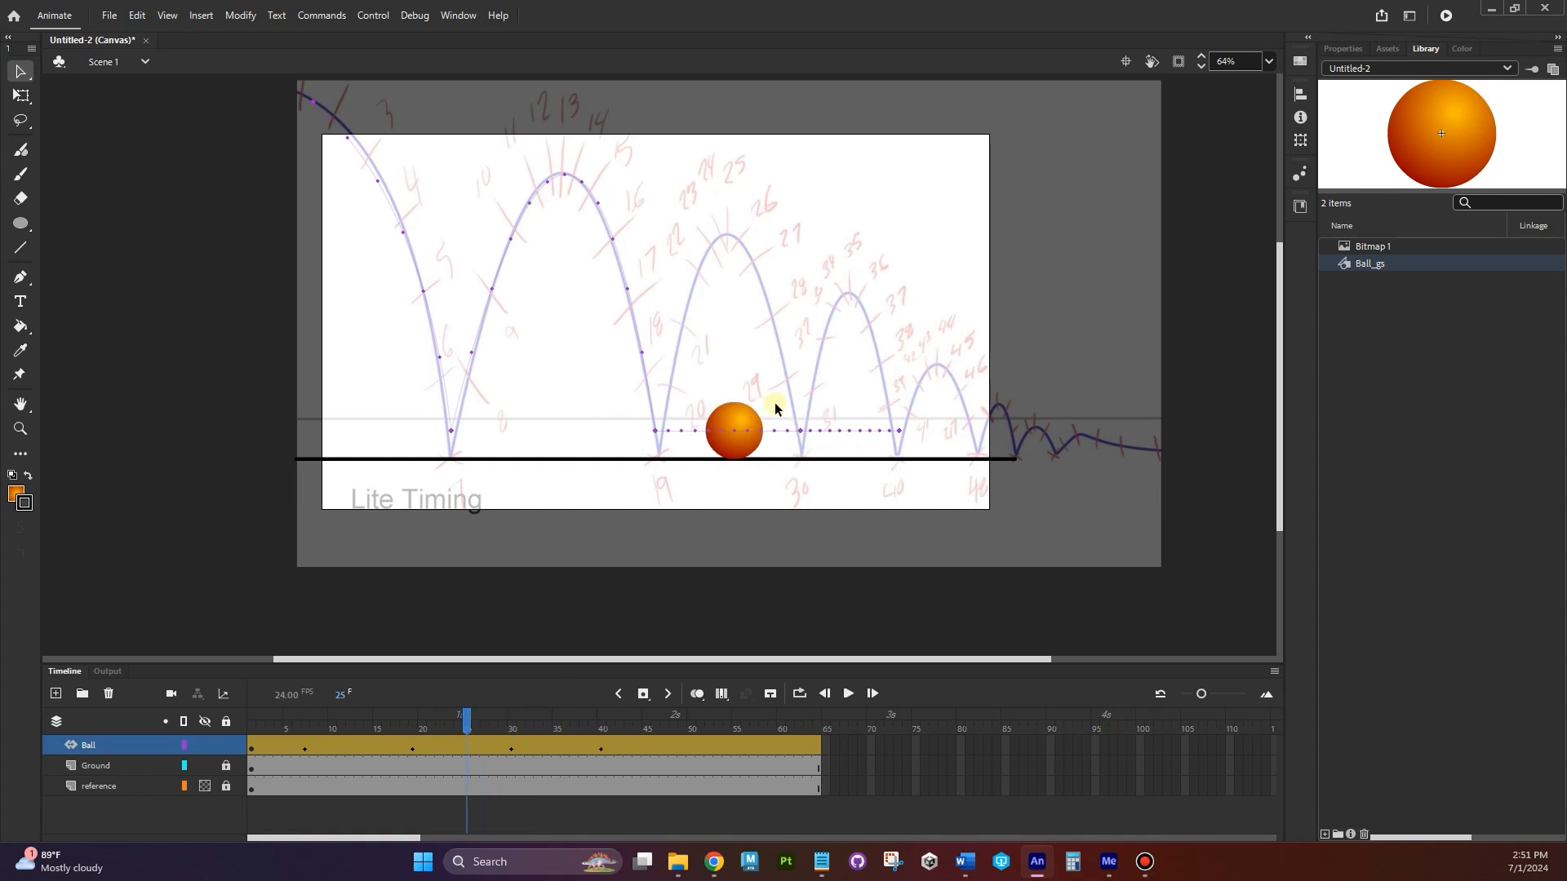
left_click_drag(732, 426, 725, 232)
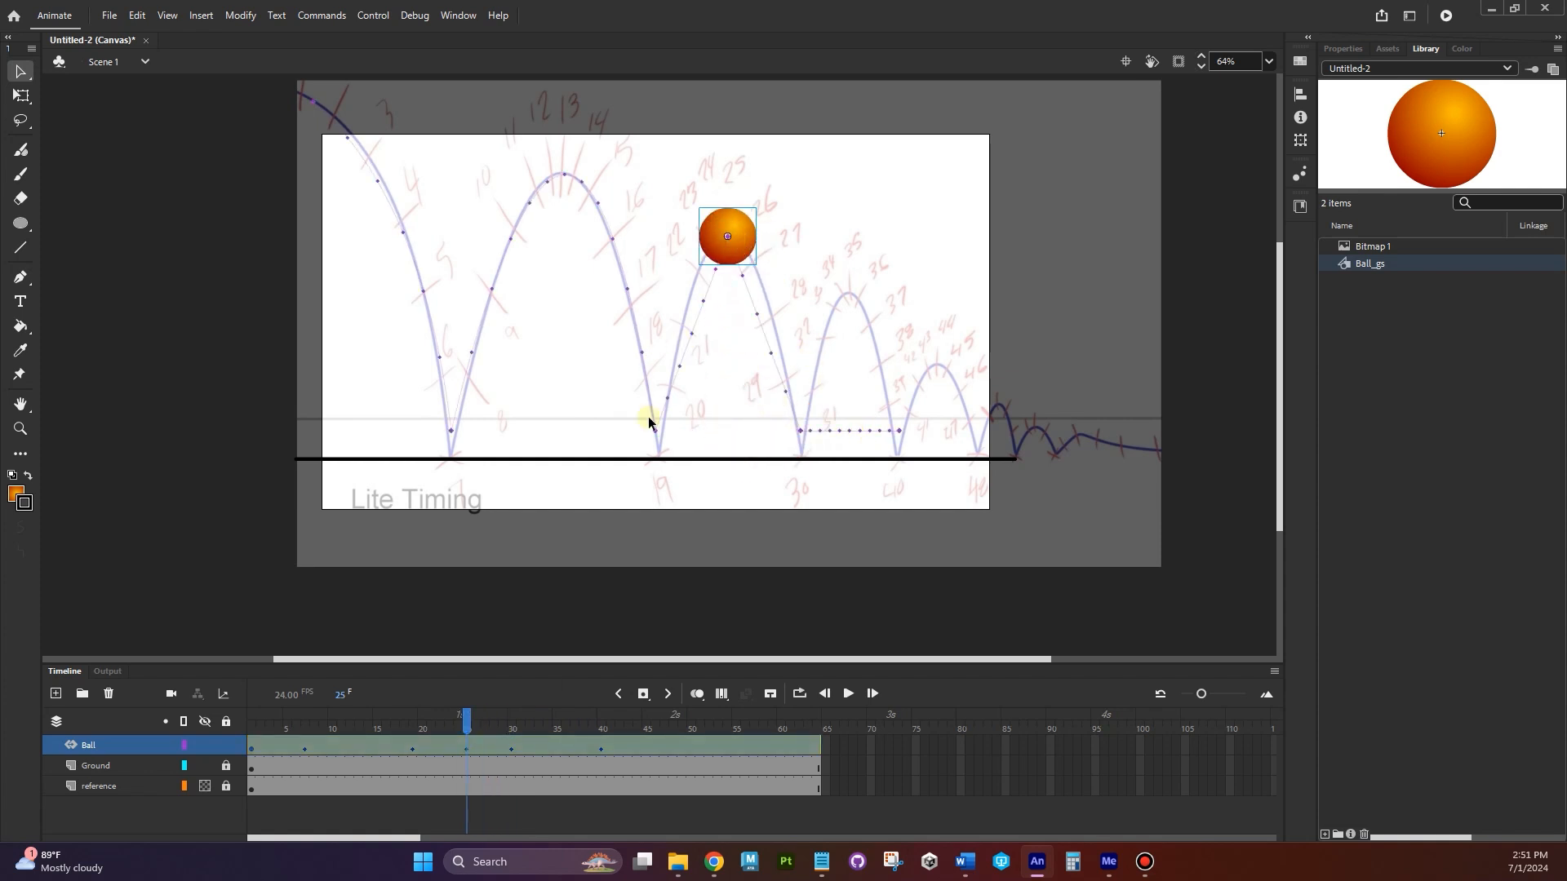
key("ctrl+z")
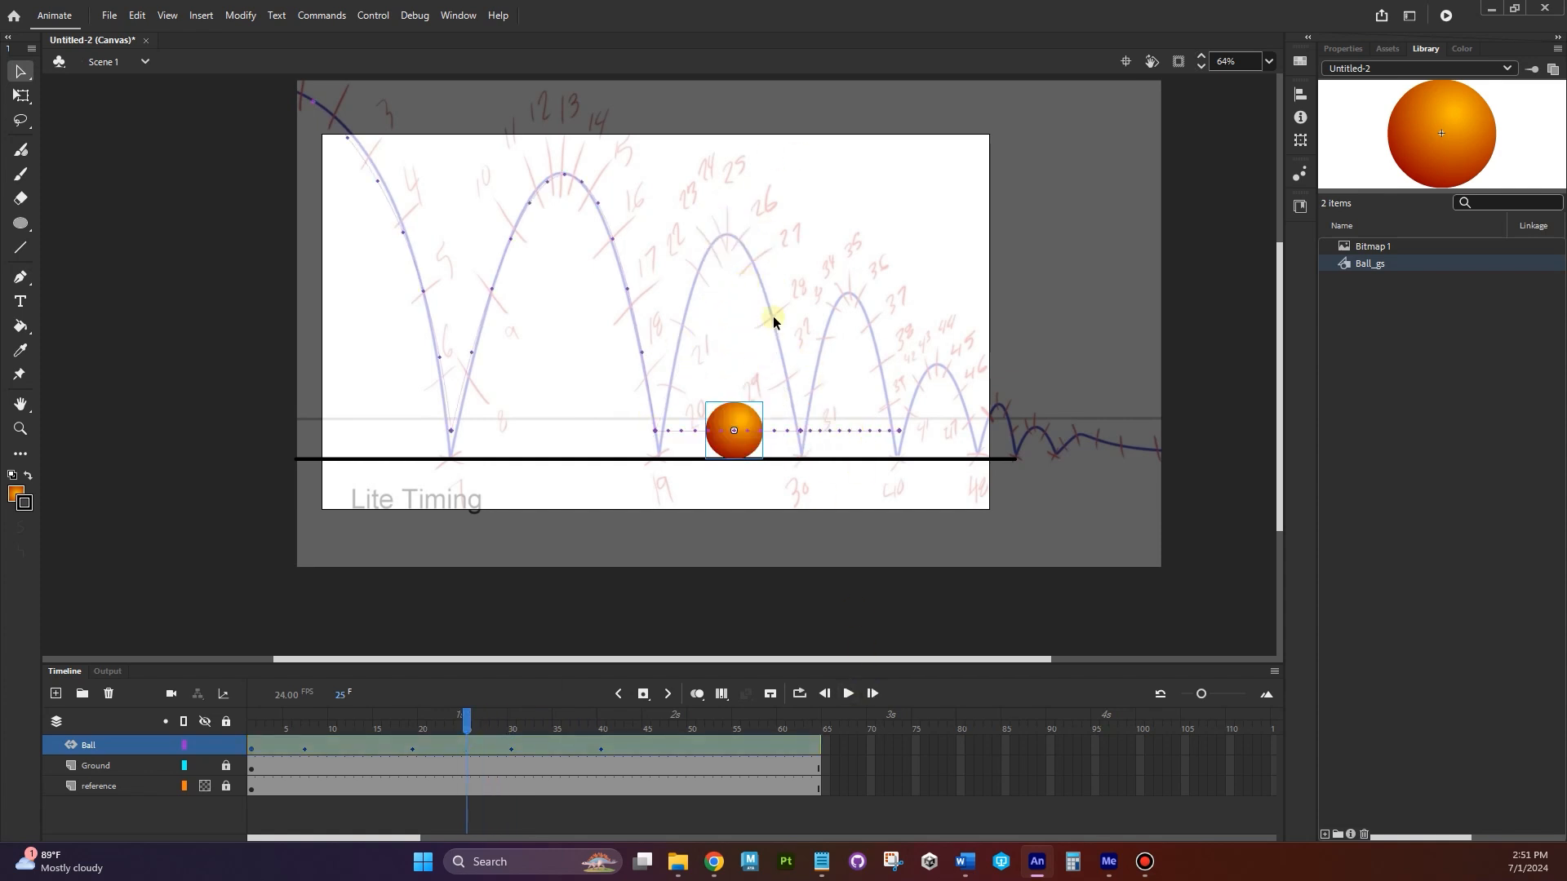
Bend the motion path segment between contact points 19 and 30 upward to match the reference arc
left_click_drag(469, 723, 718, 719)
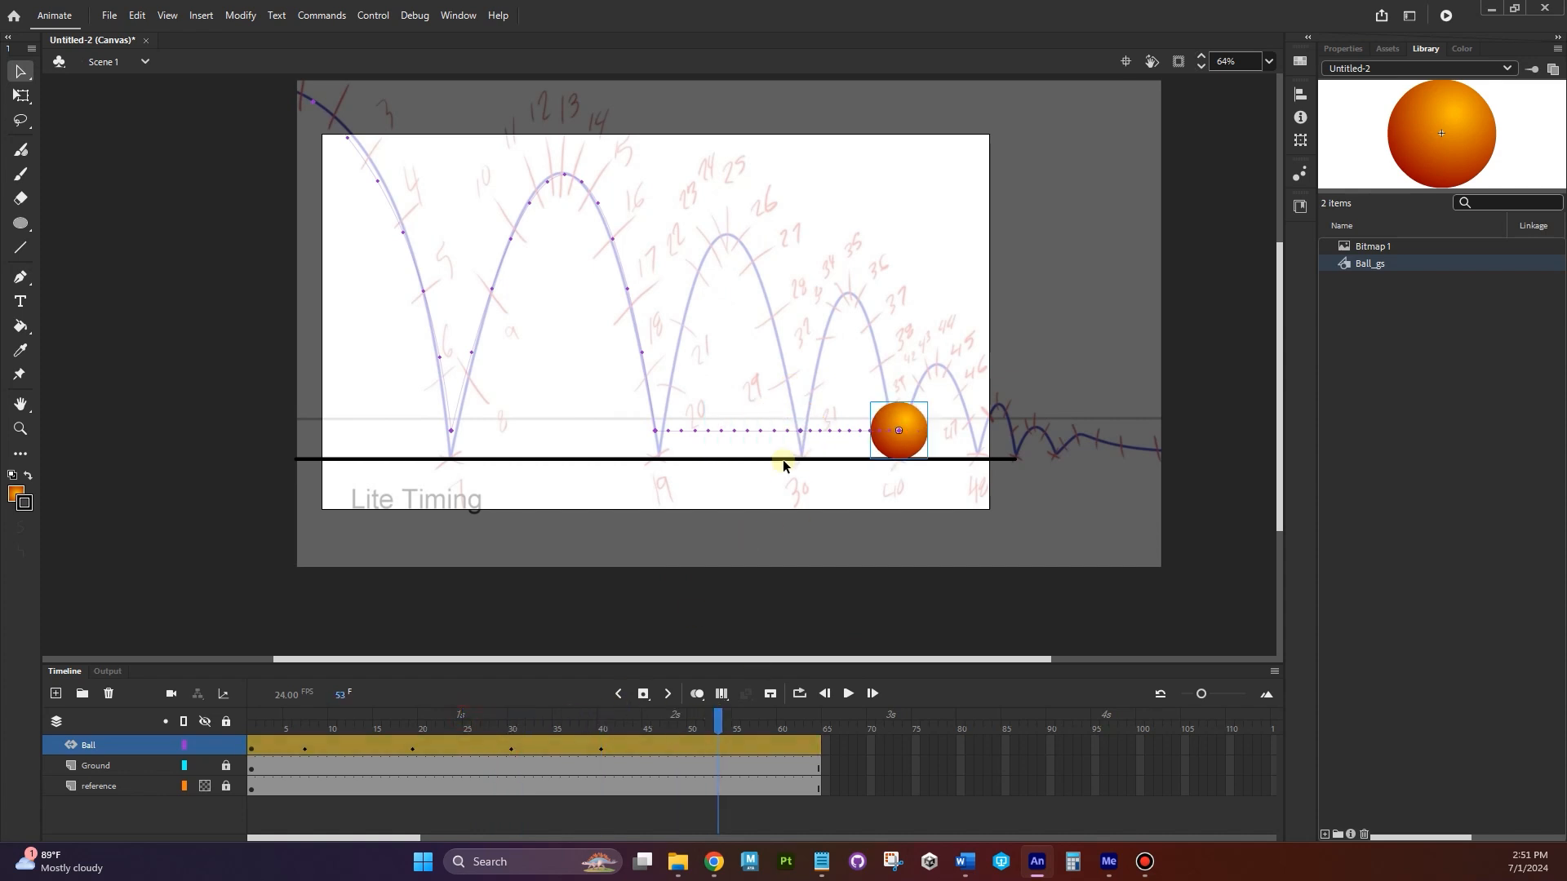
left_click_drag(733, 435, 737, 224)
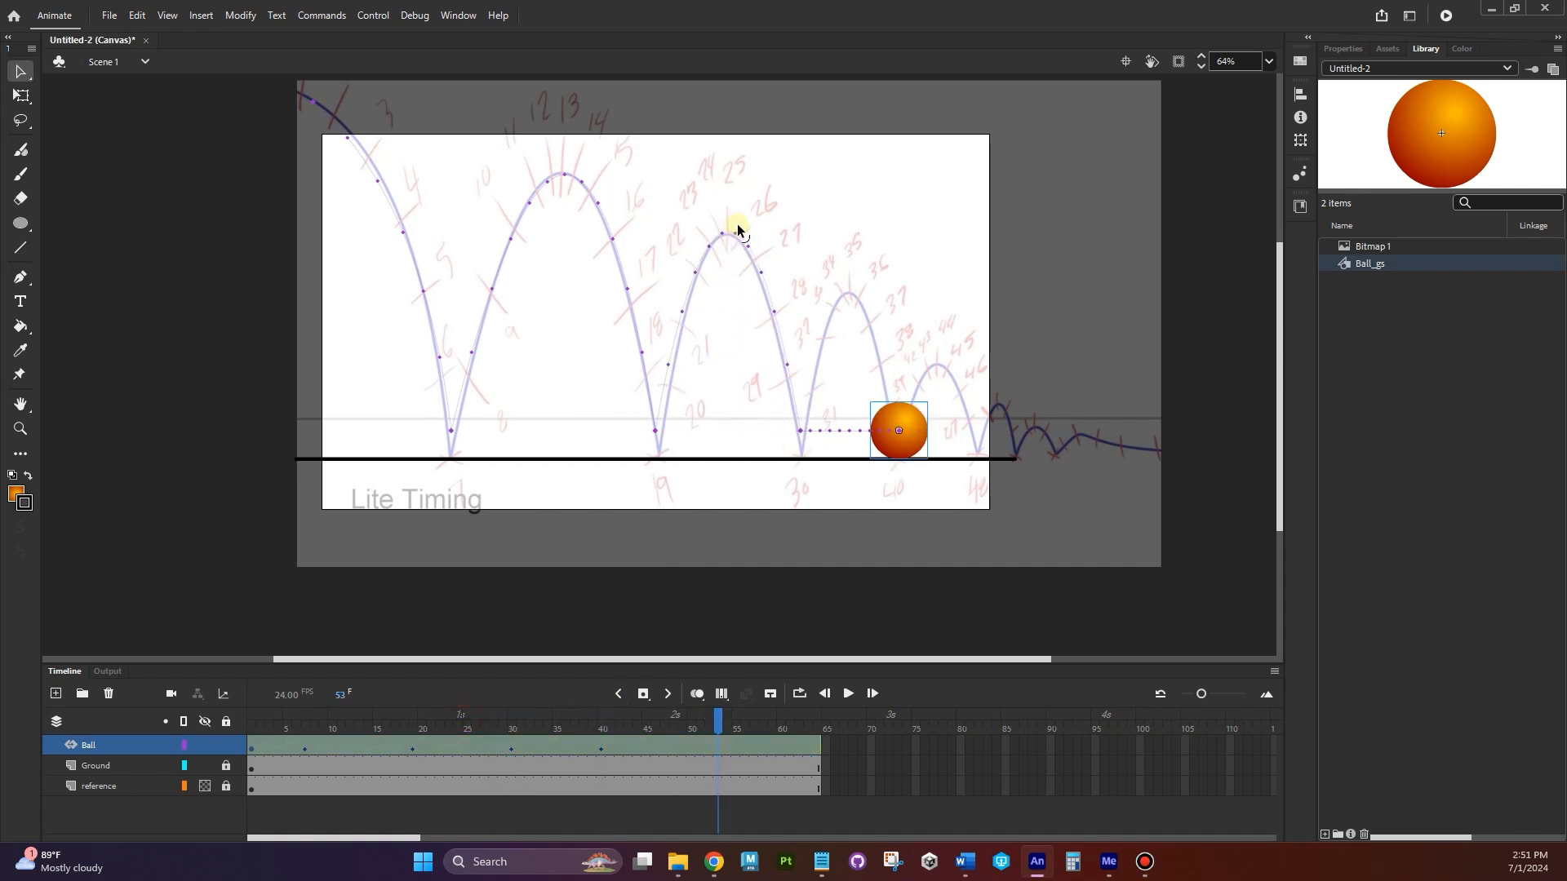
Hide the content outside the stage and play the animation from frame 1 to check the bounces
left_click_drag(717, 719, 233, 726)
left_click(1178, 61)
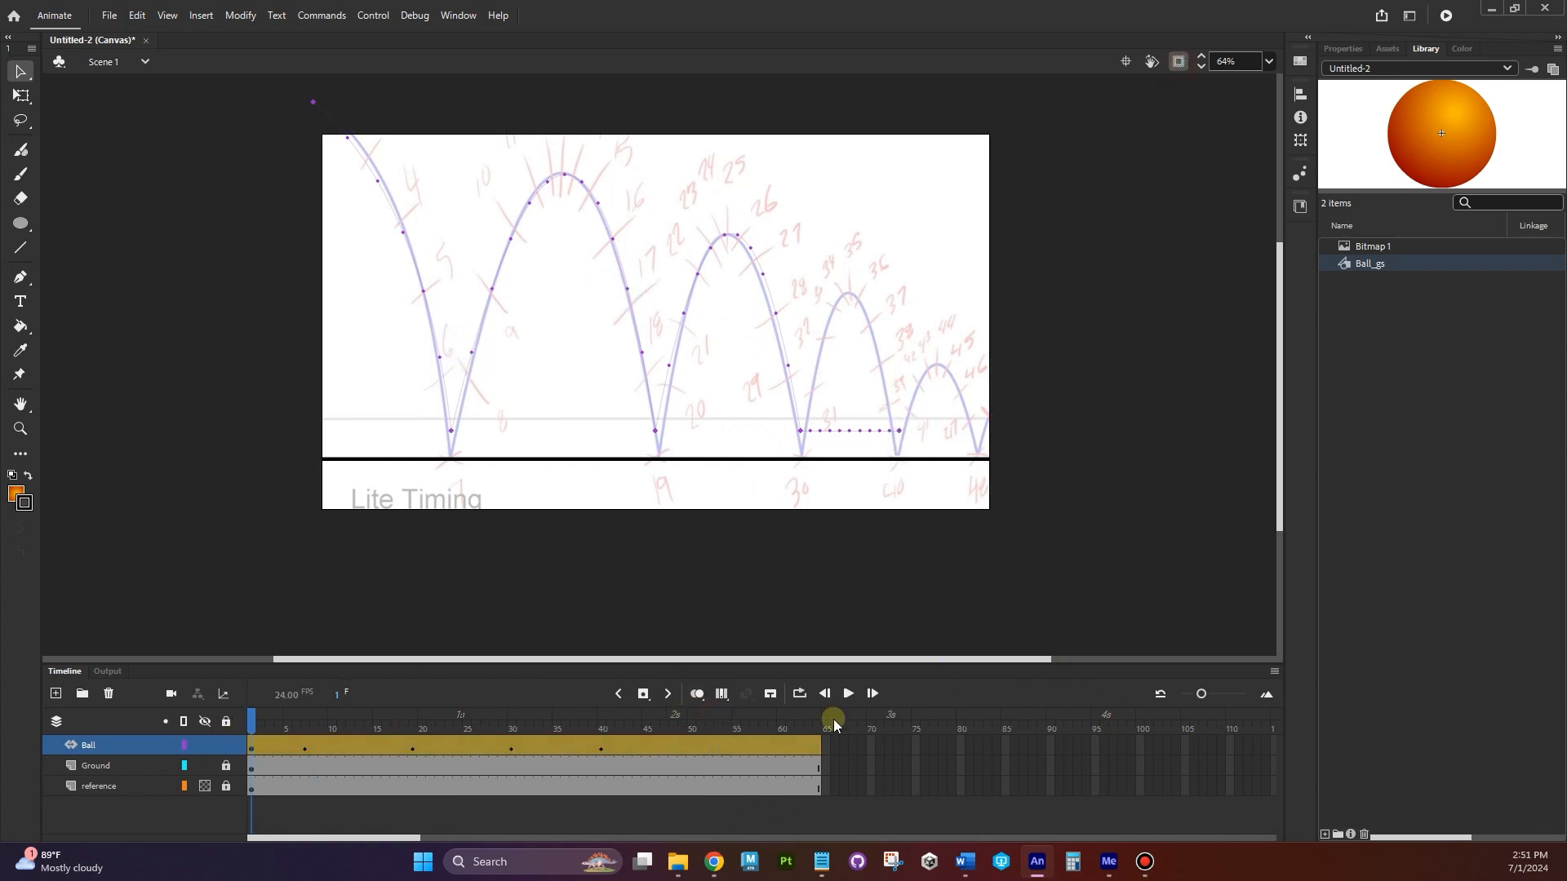
left_click(849, 694)
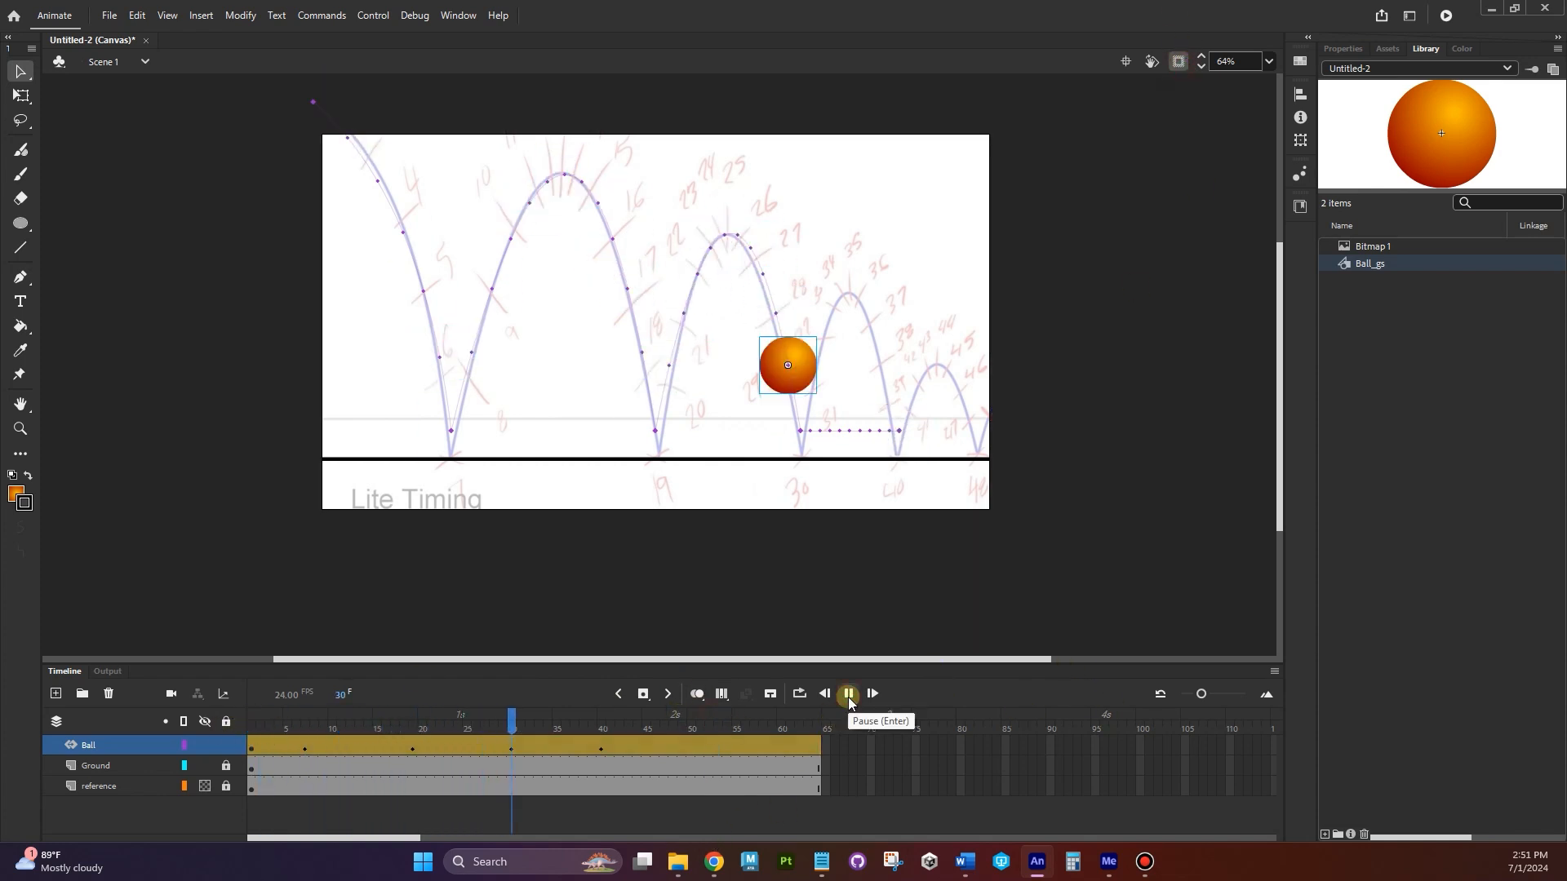
left_click(848, 694)
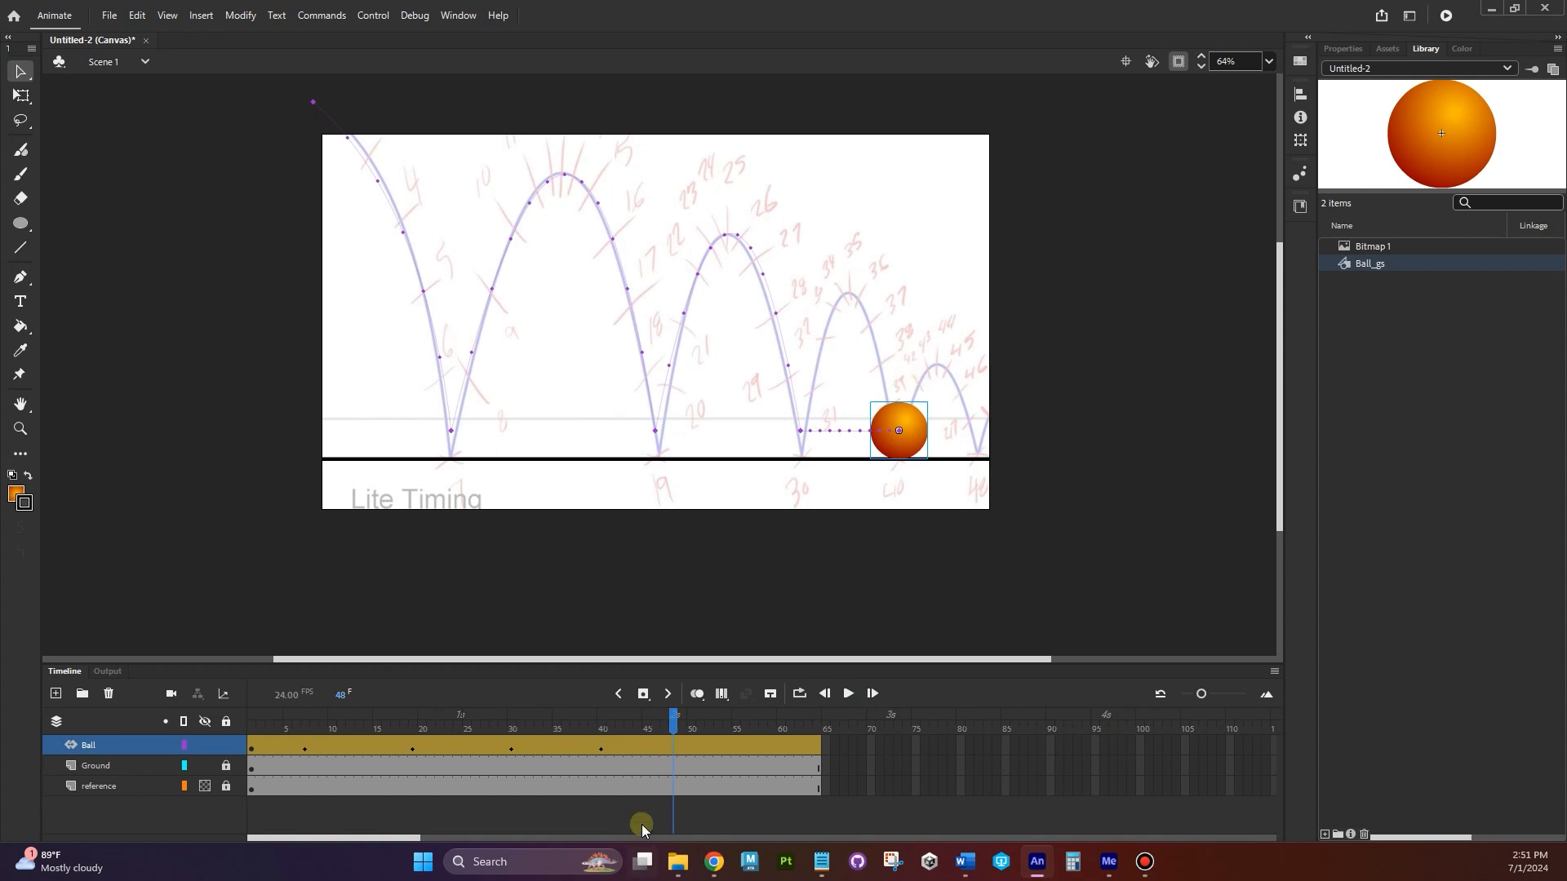
left_click_drag(674, 728, 304, 767)
left_click_drag(258, 779, 305, 780)
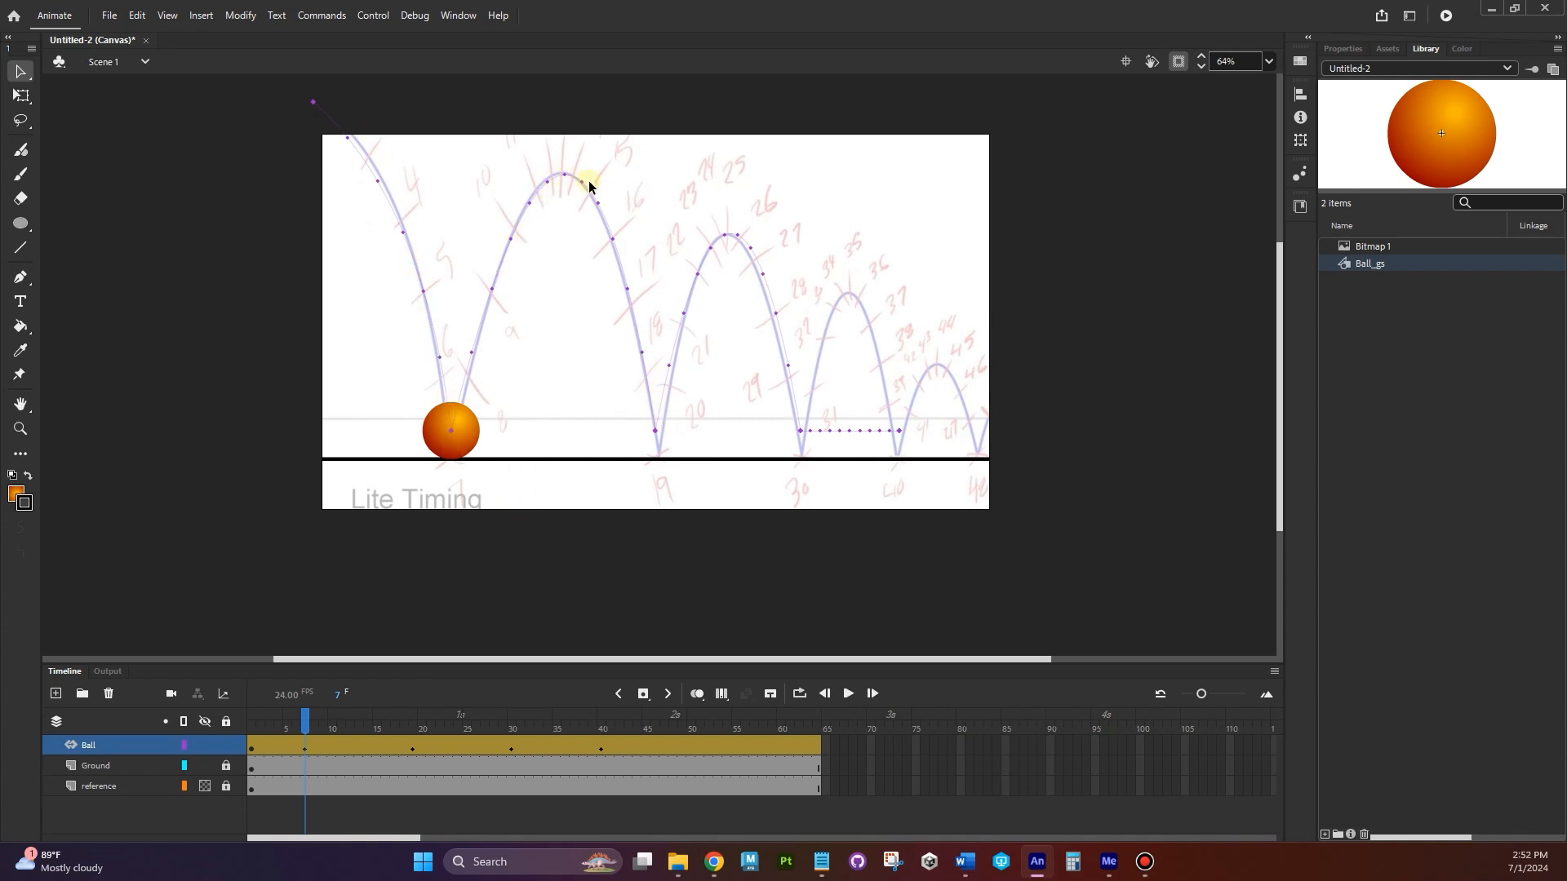
left_click_drag(304, 721, 251, 721)
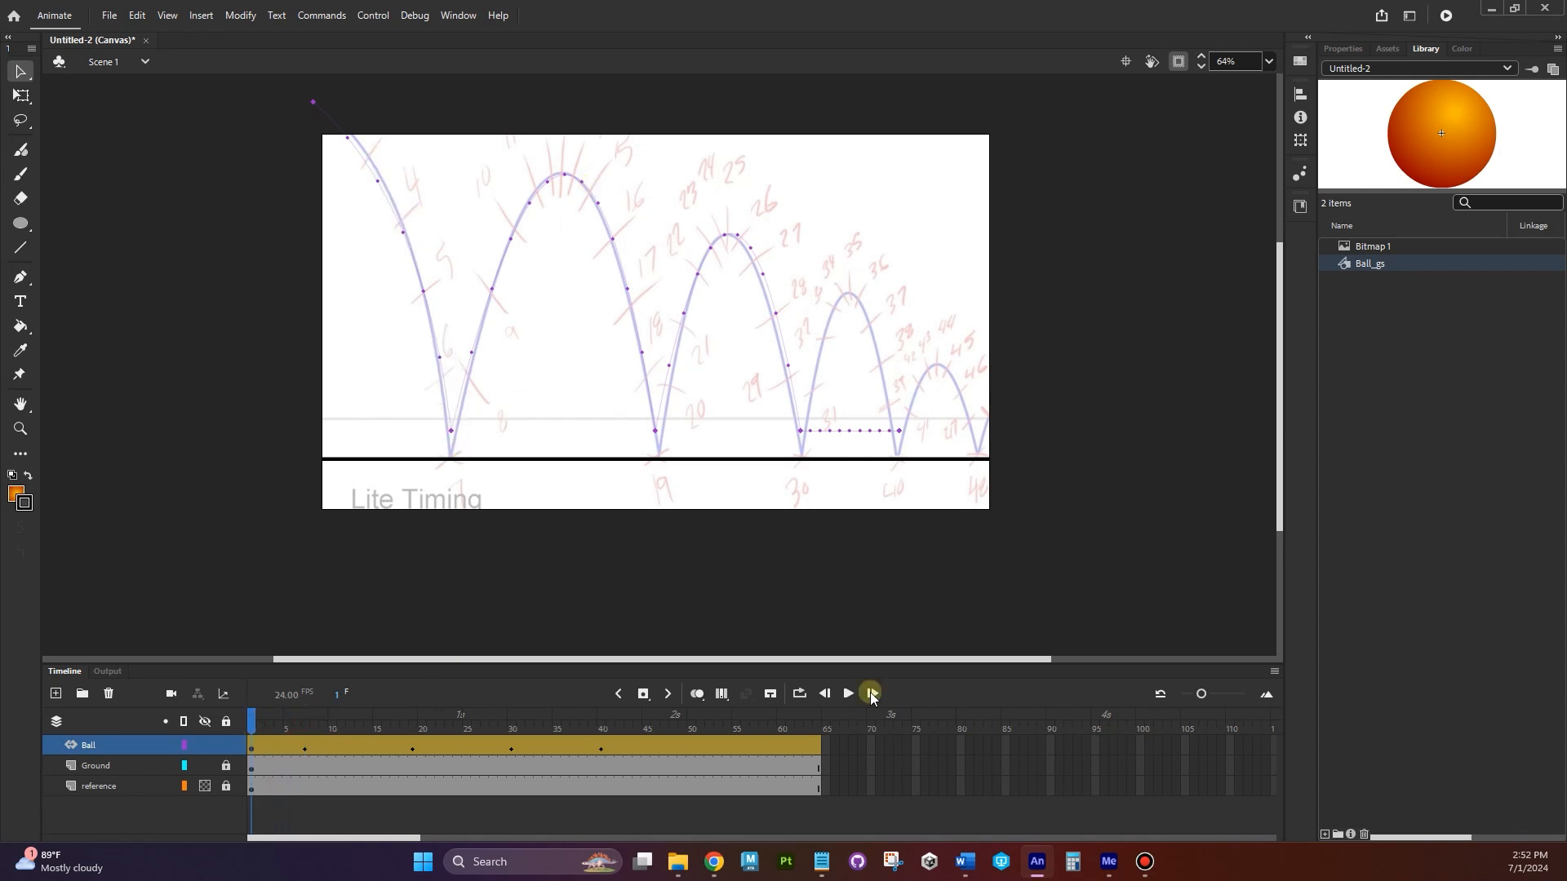
left_click(848, 694)
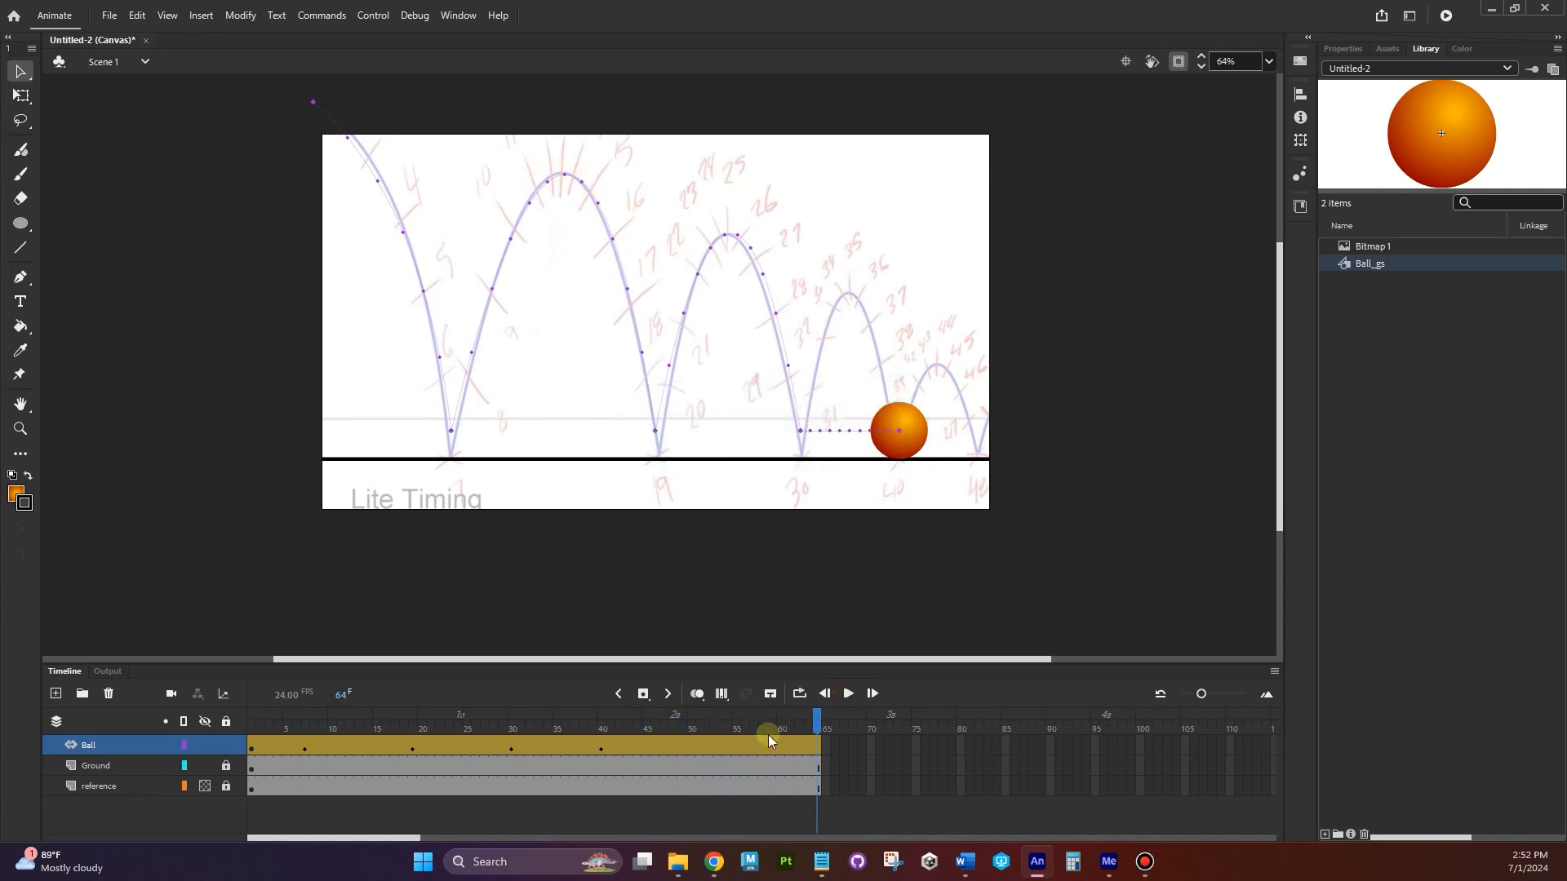
Try to squash the ball into a flat, wide oval on the ground line at frame 7
left_click_drag(813, 726, 332, 726)
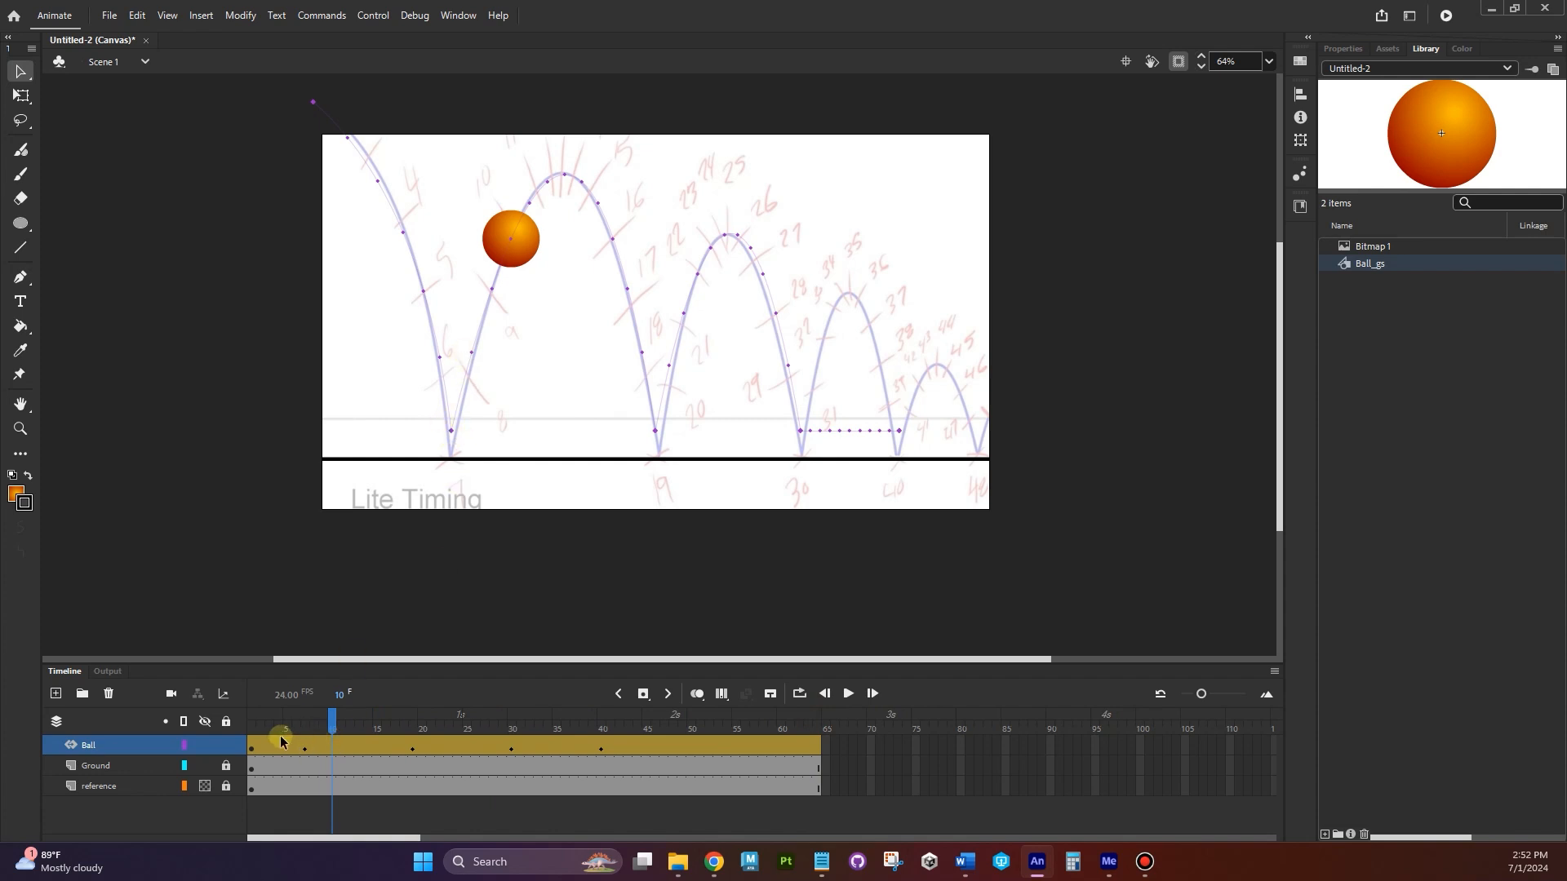
left_click_drag(329, 718, 307, 733)
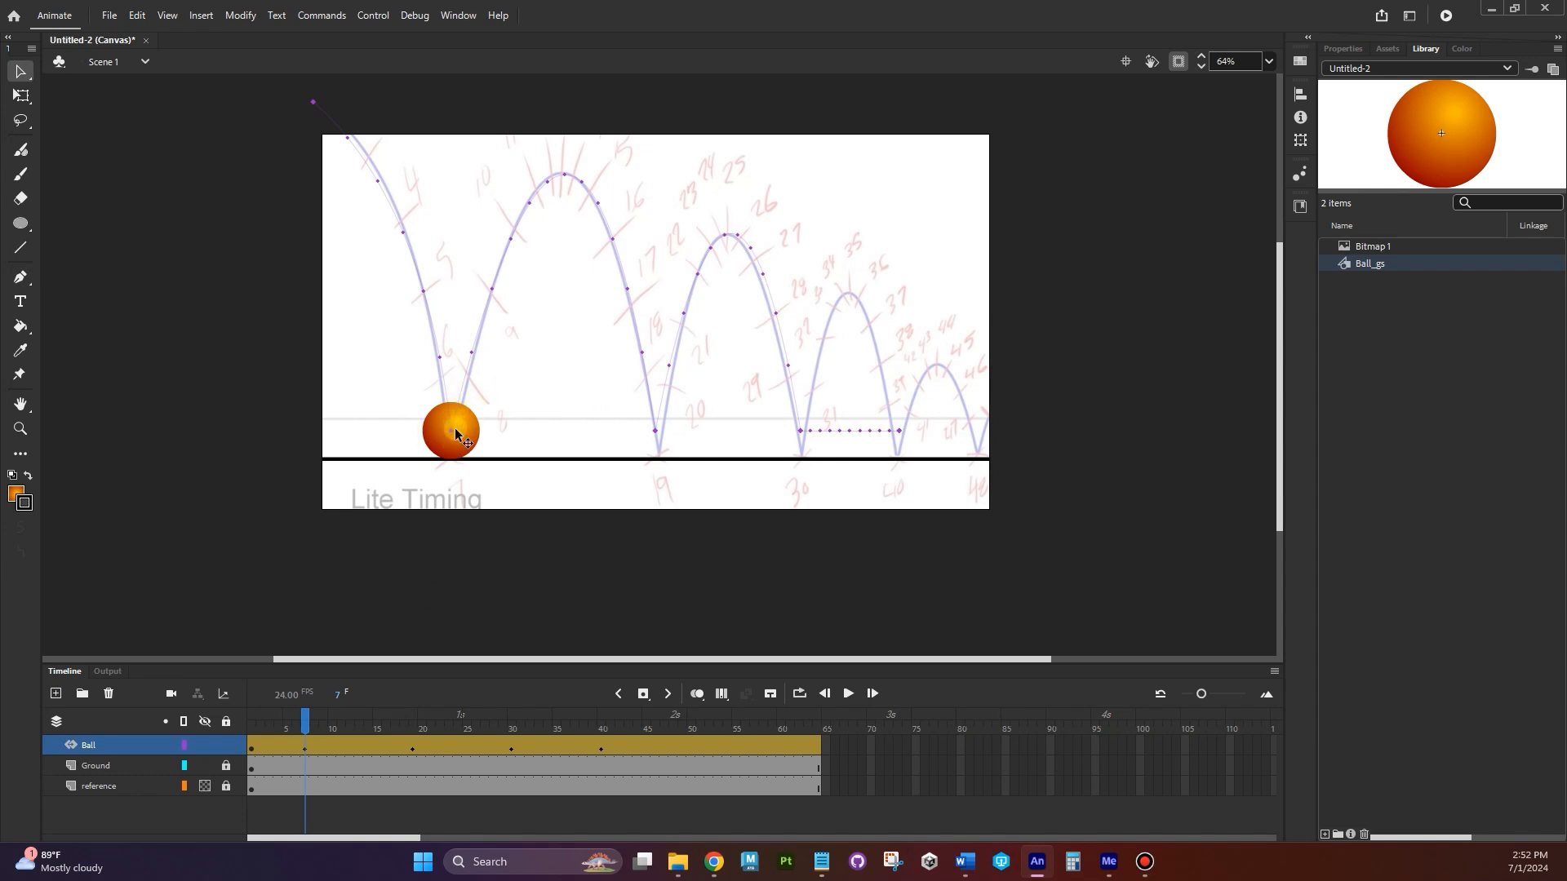
left_click(462, 391)
left_click(21, 96)
left_click(452, 412)
left_click_drag(451, 404, 466, 442)
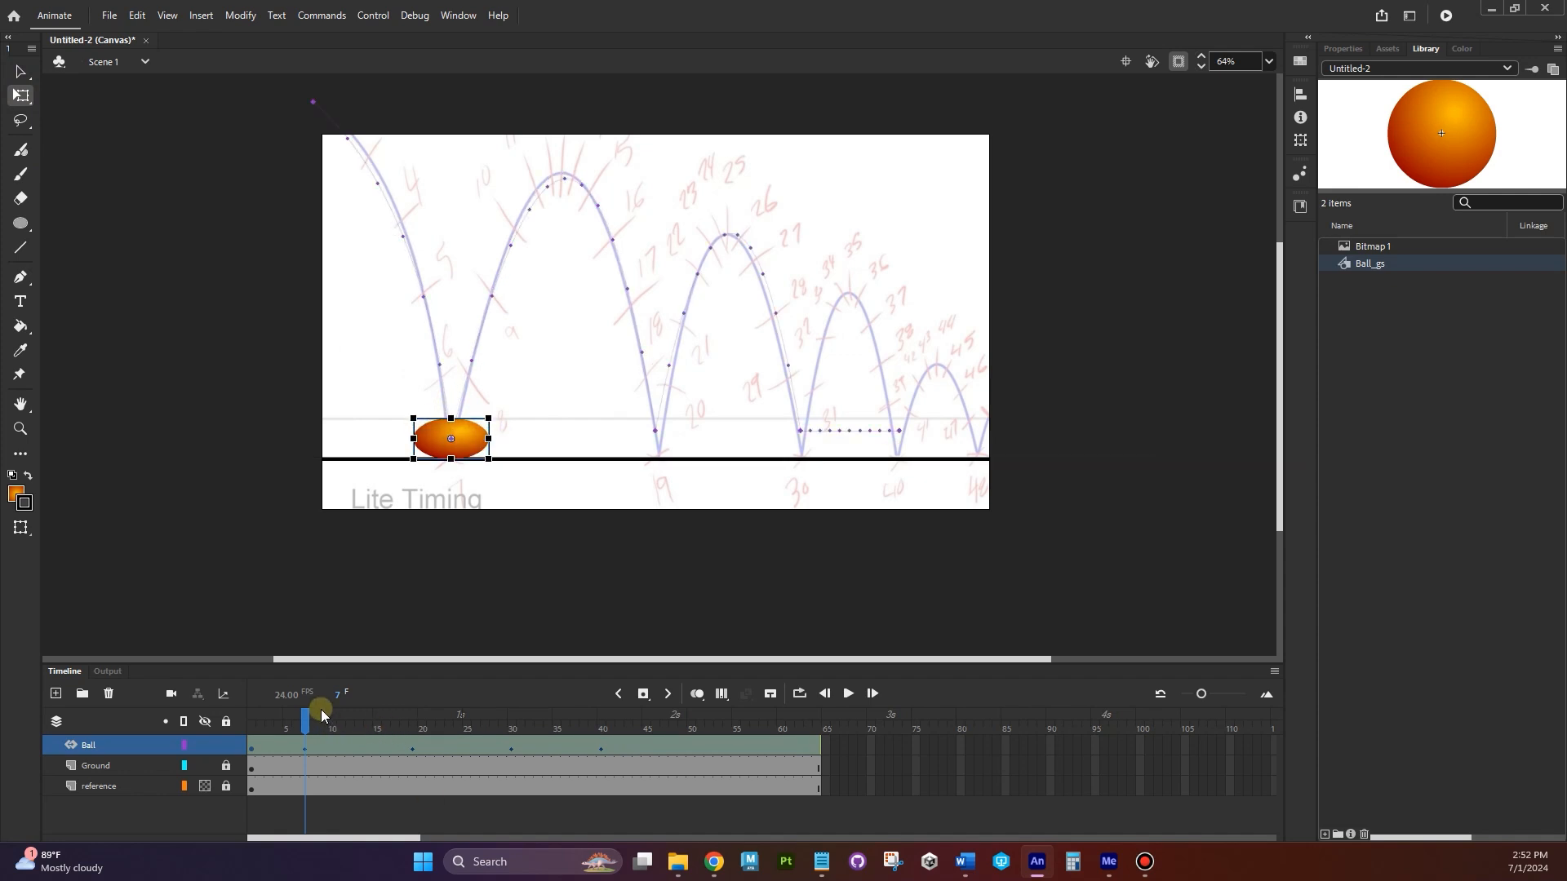
mouse_move(306, 716)
left_mouse_down()
mouse_move(258, 727)
mouse_move(295, 727)
left_mouse_up()
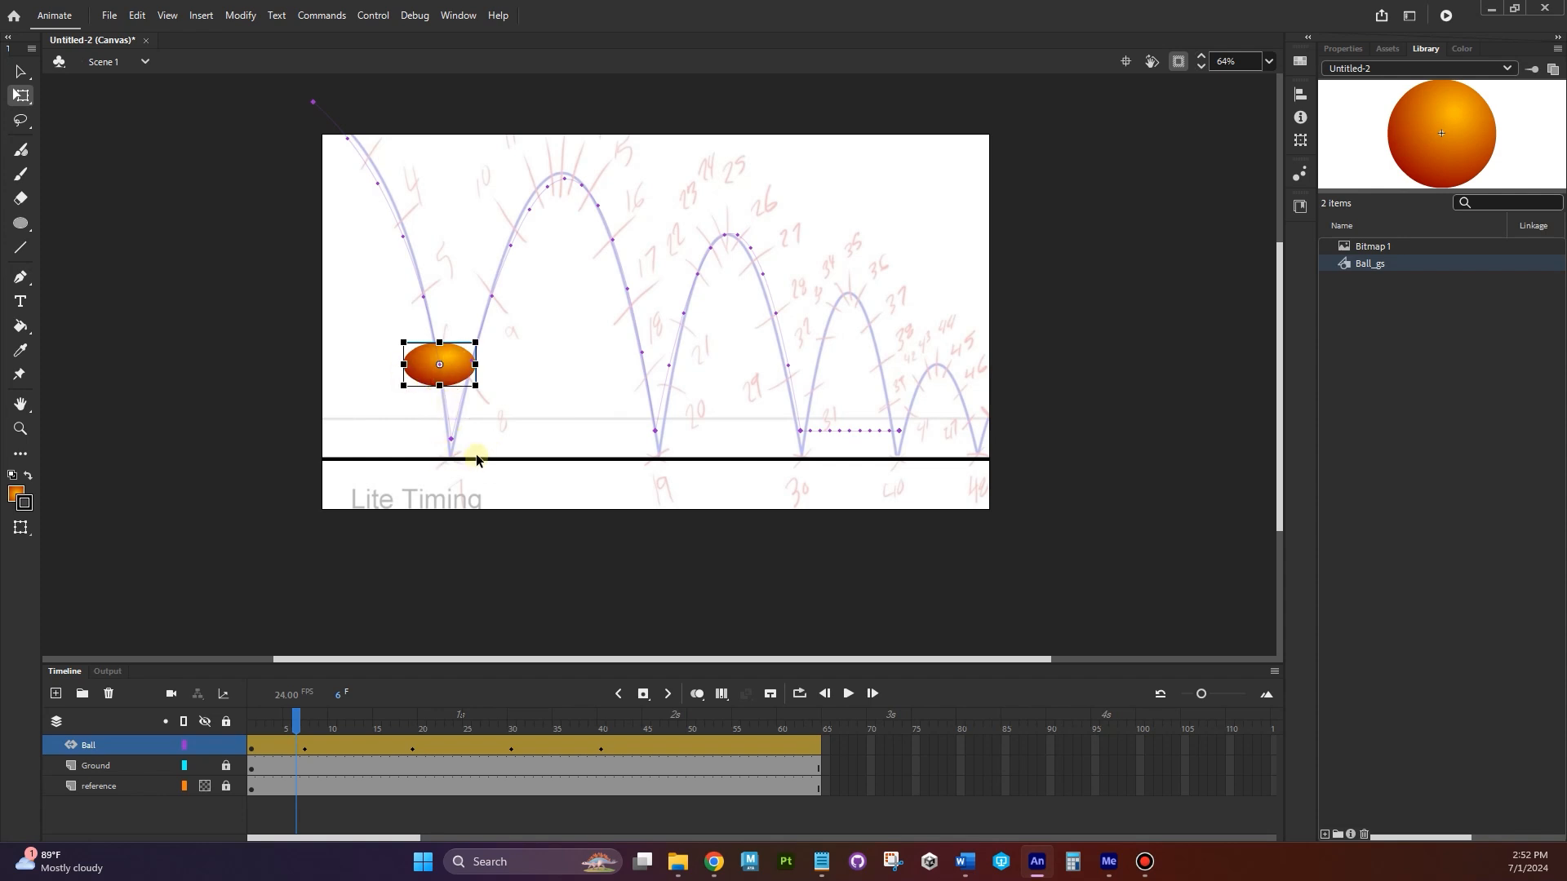
key("period")
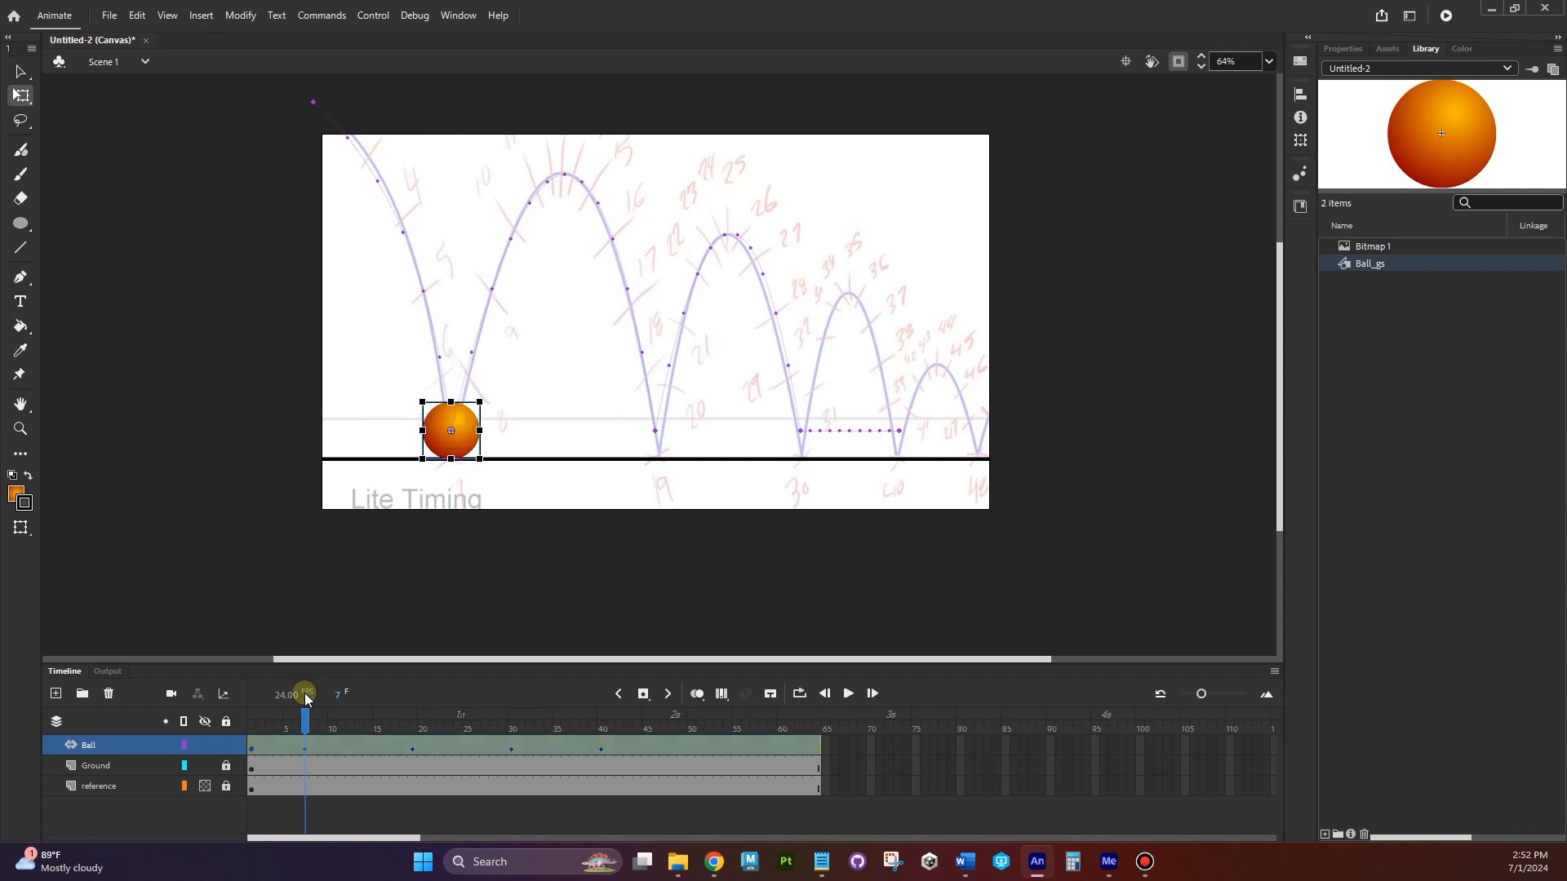
Insert a keyframe for all properties at frame 6 of the Ball layer, just before the first contact
left_click_drag(304, 716, 296, 718)
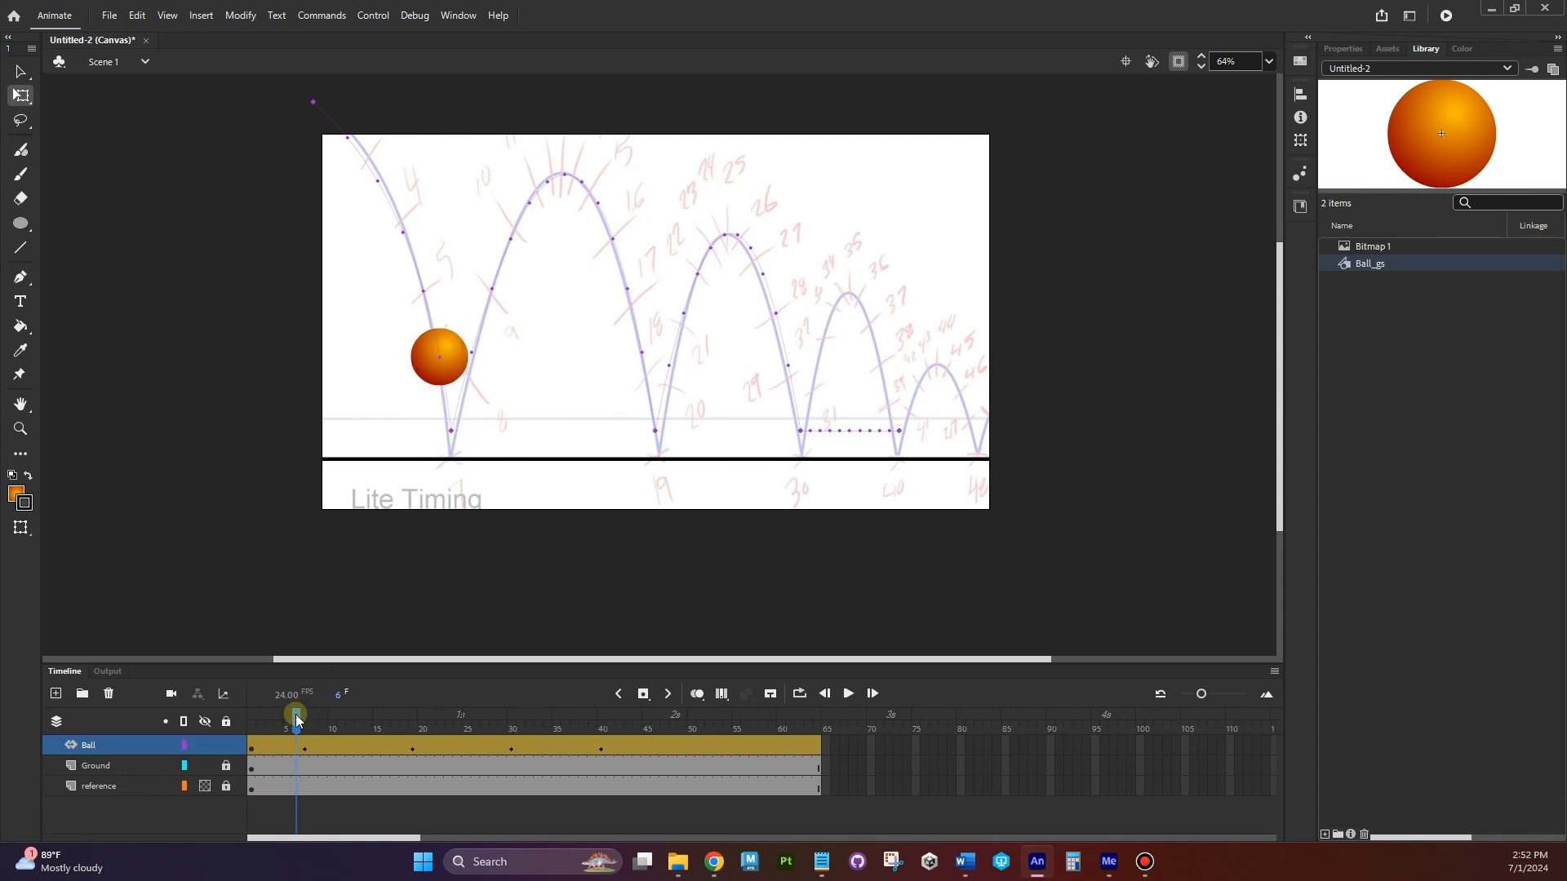
left_click(642, 694)
left_click_drag(305, 717, 315, 716)
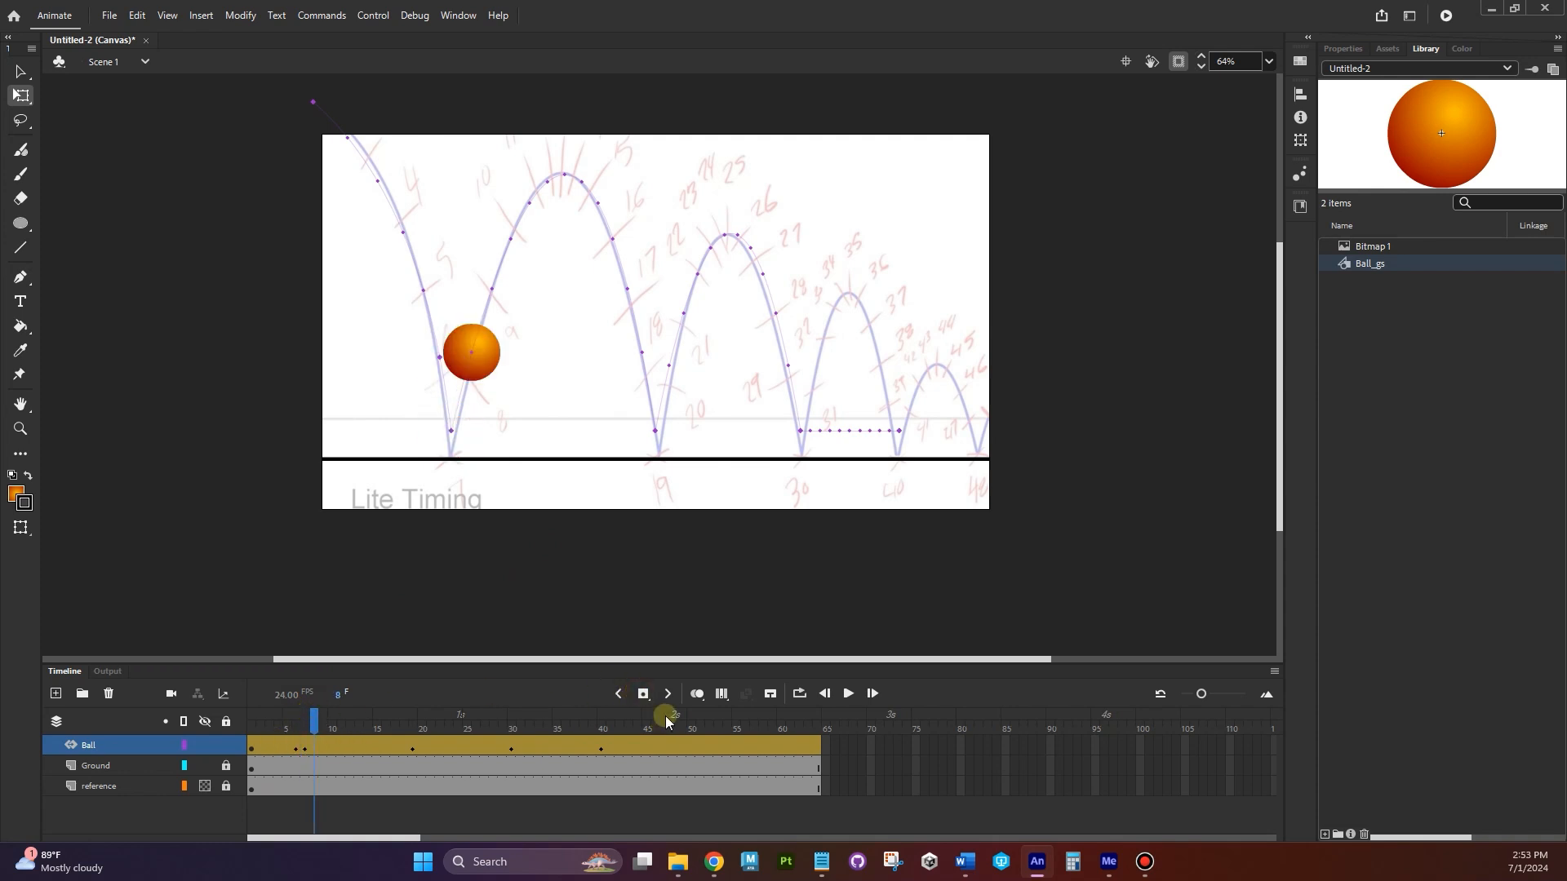
right_click(296, 747)
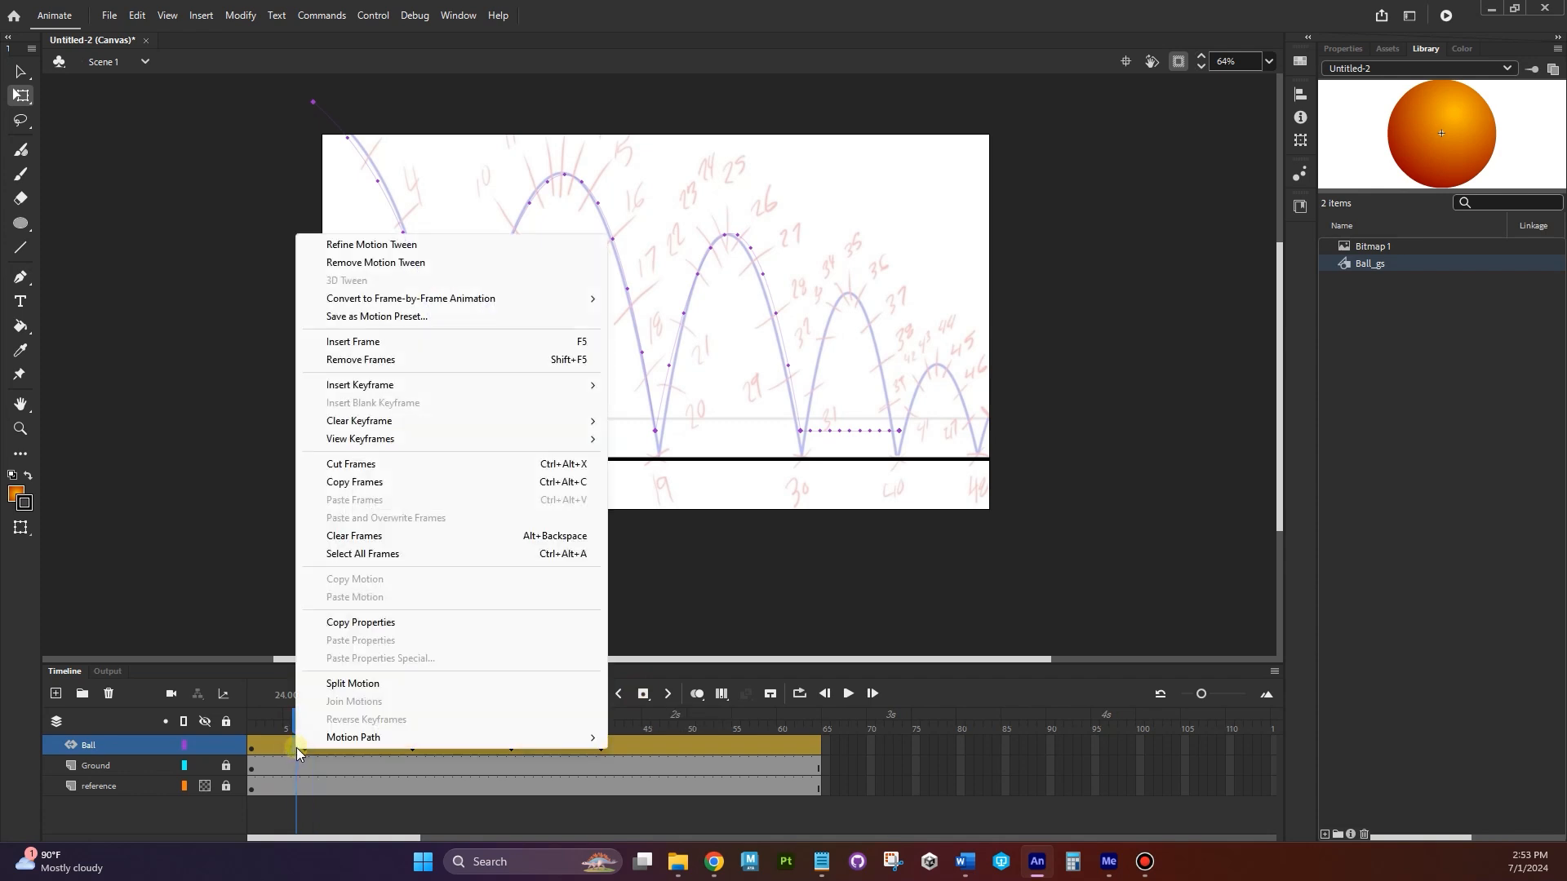
mouse_move(493, 393)
left_click(639, 492)
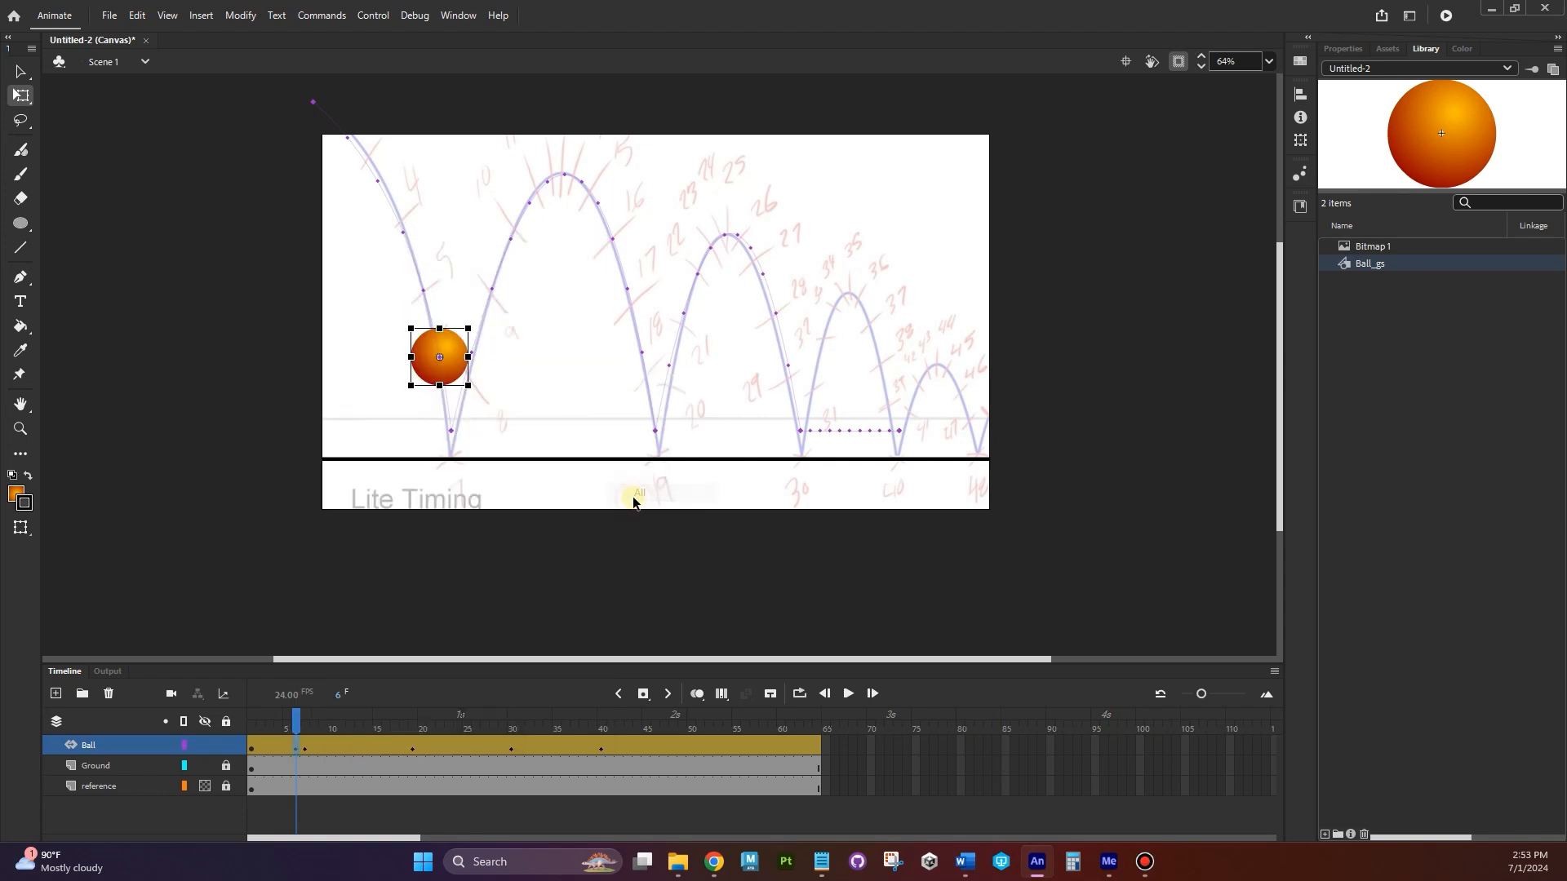
Insert a keyframe for all properties at frame 8 of the Ball layer, just after the first contact
left_click_drag(294, 721, 314, 720)
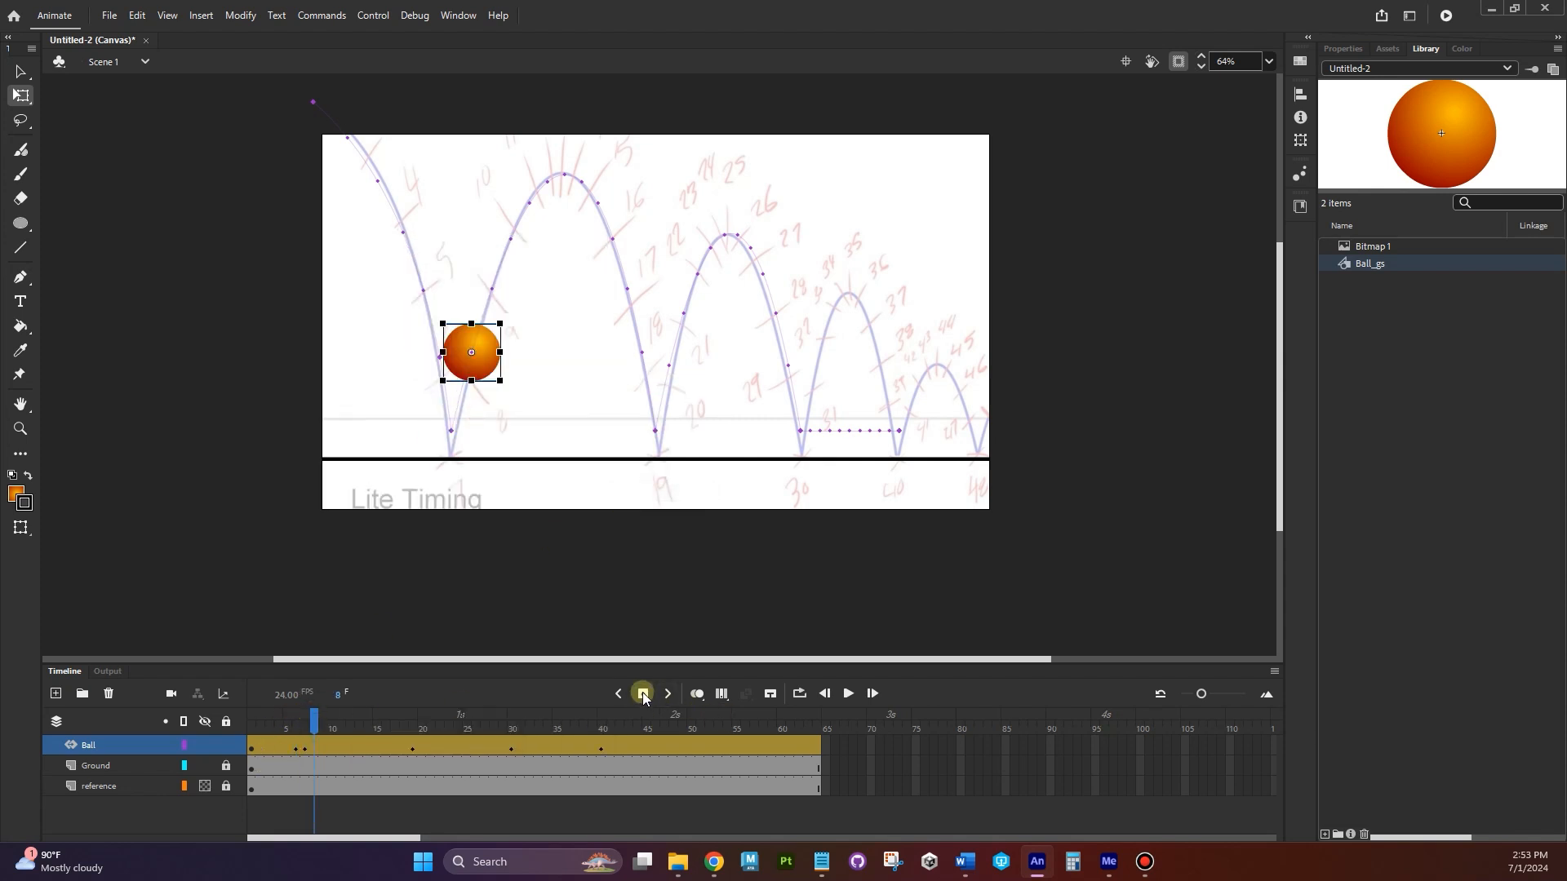
right_click(488, 363)
mouse_move(566, 445)
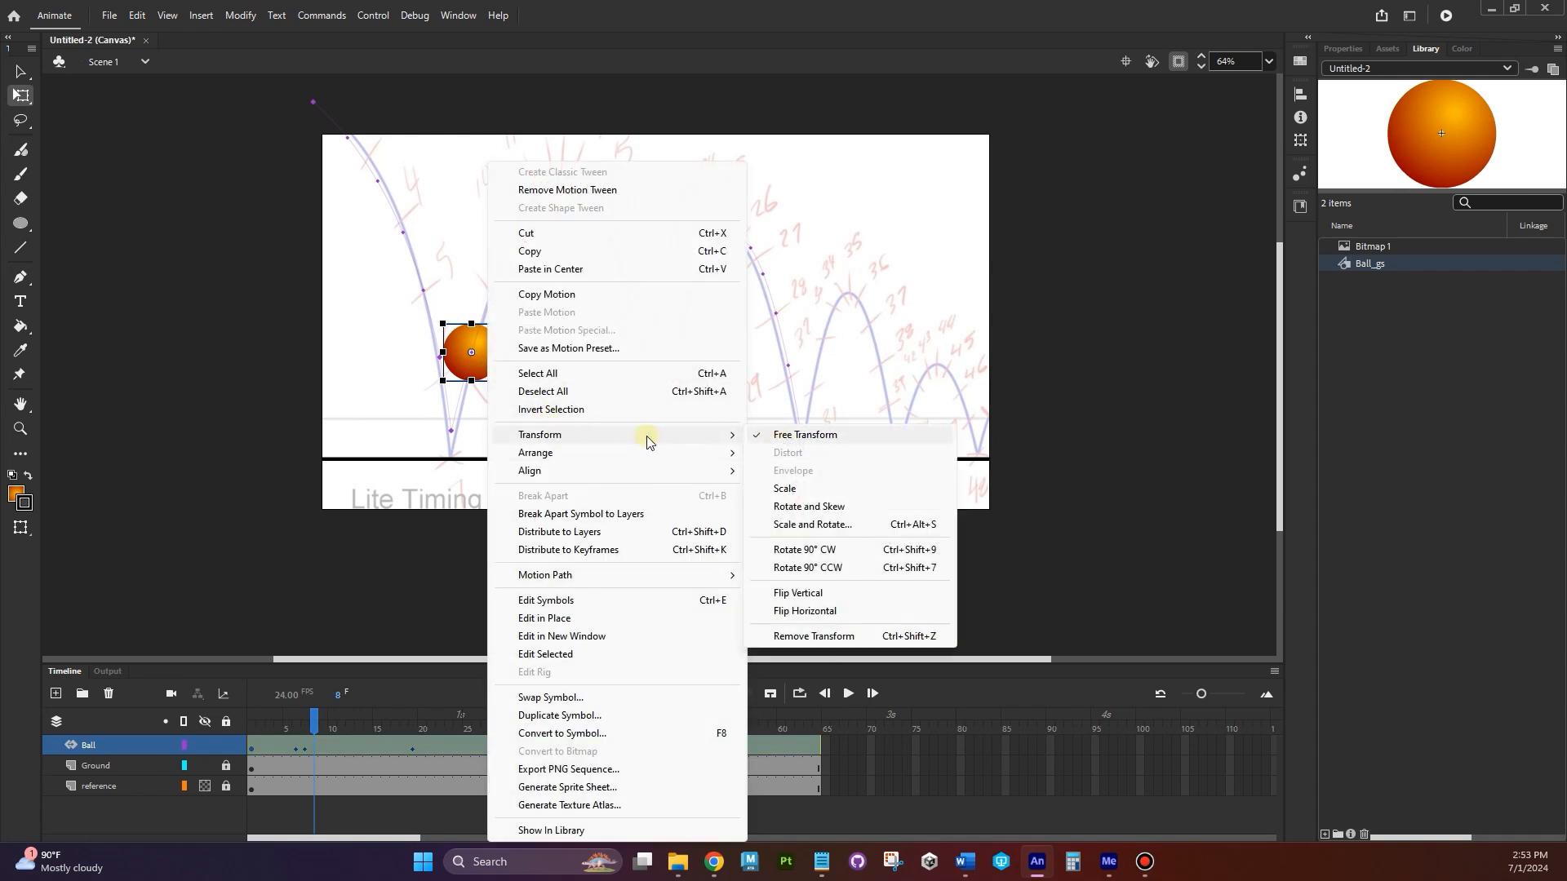
right_click(317, 747)
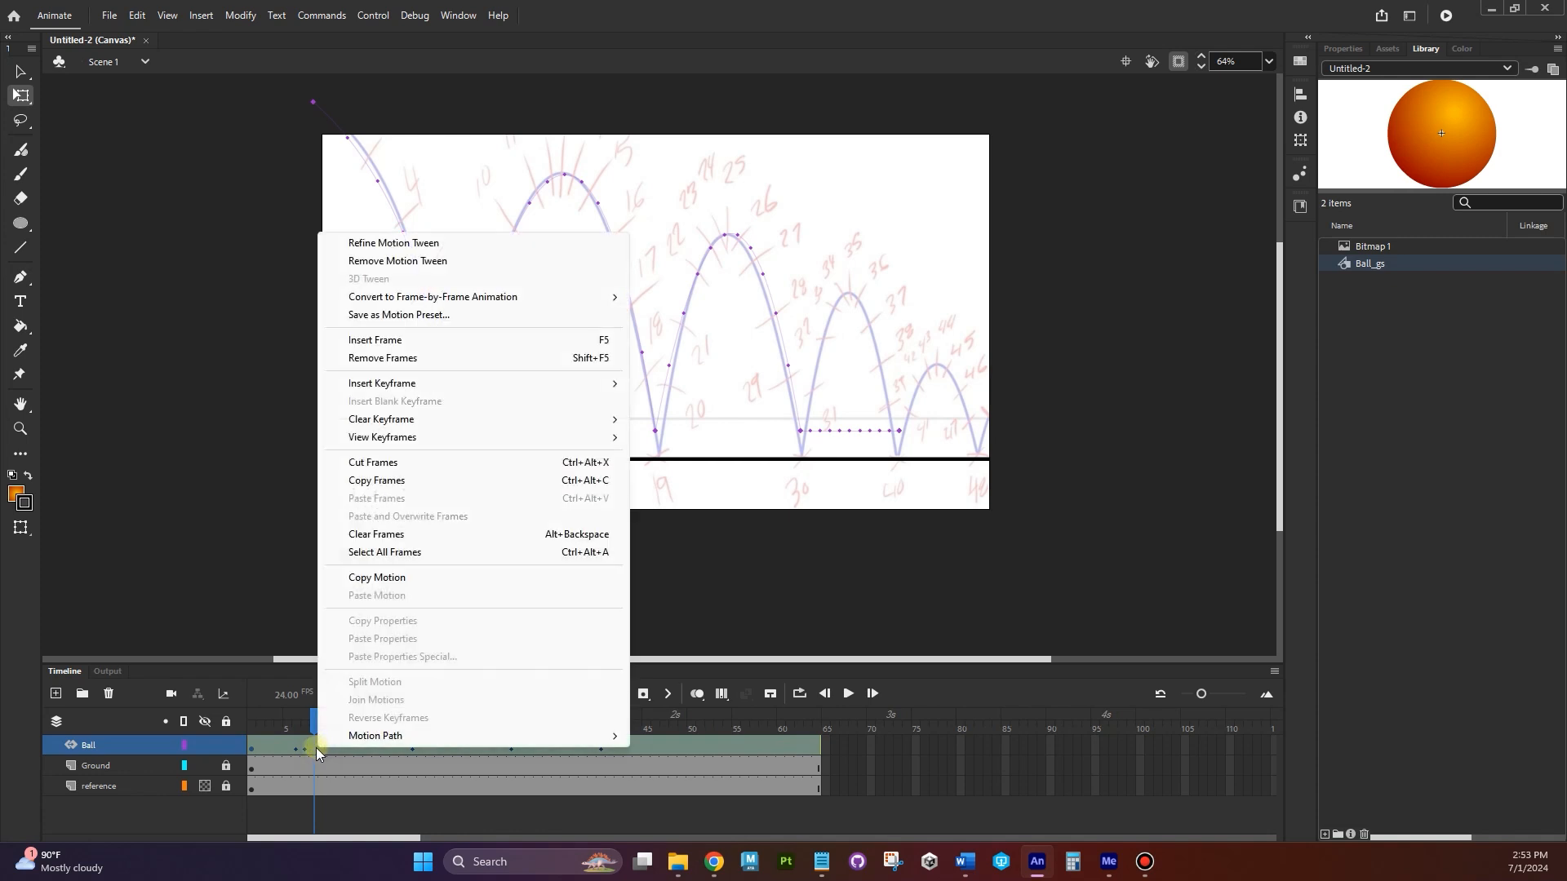
right_click(311, 750)
mouse_move(400, 387)
left_click(658, 493)
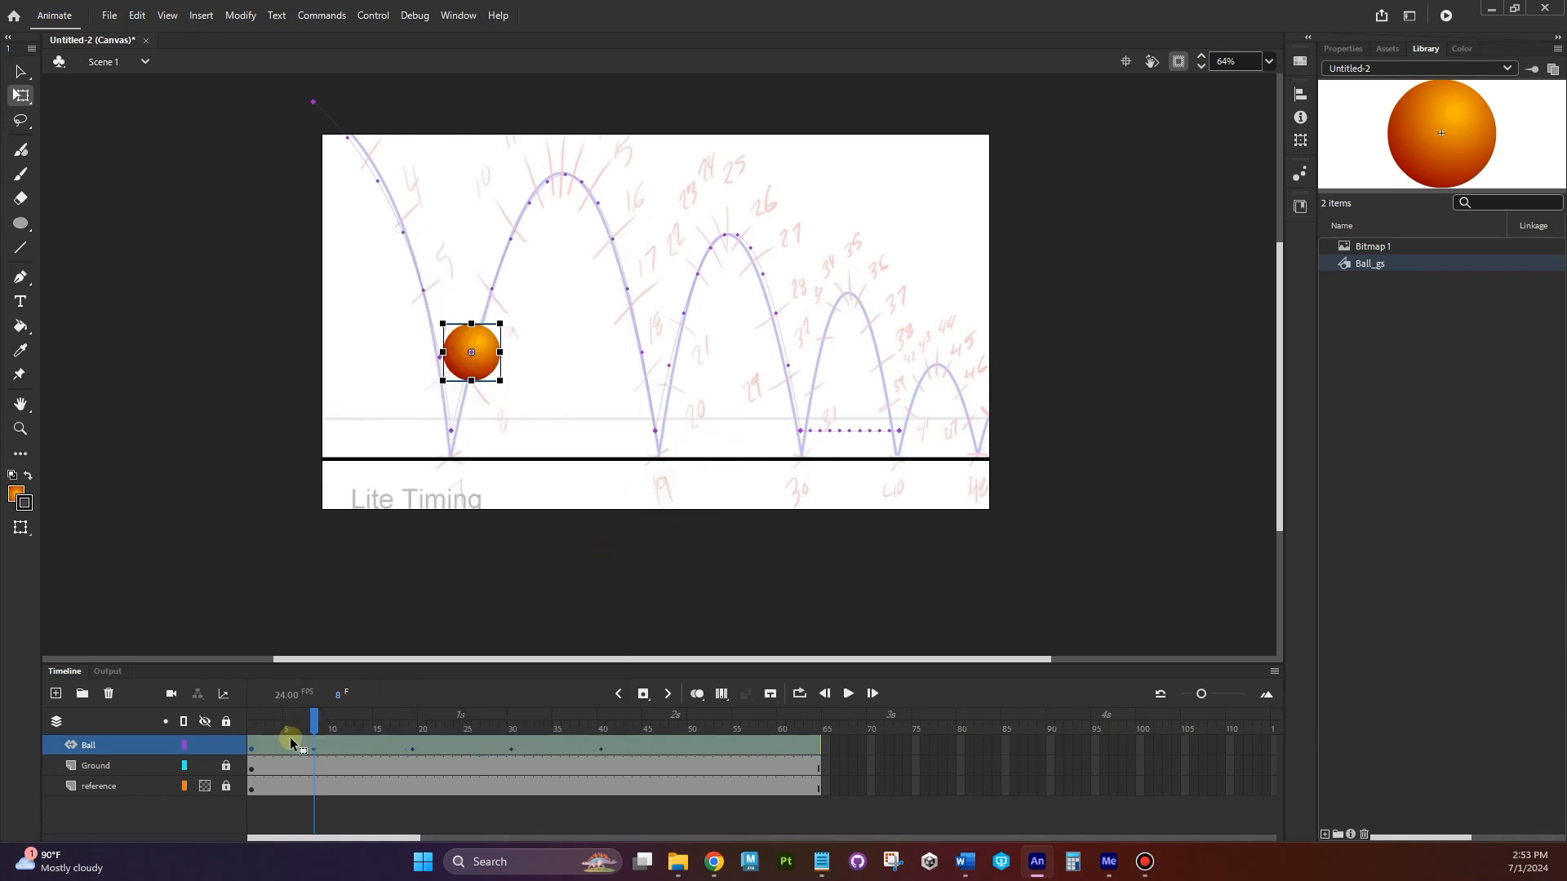
Insert keyframes at frames 18 and 20 of the Ball layer, on either side of the second contact
left_click_drag(313, 721, 405, 728)
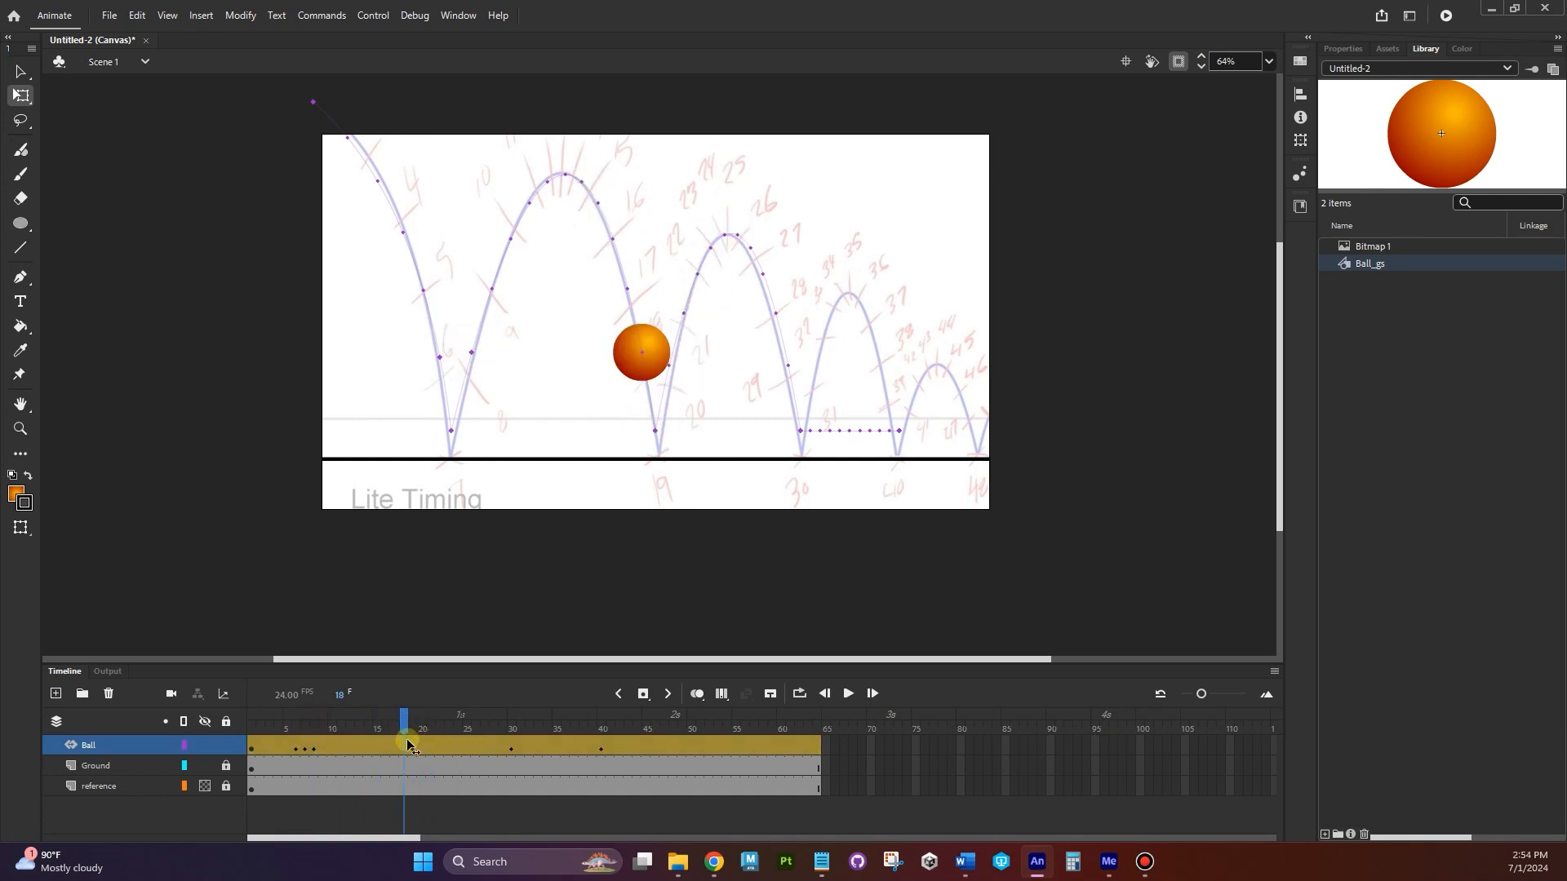
left_click_drag(404, 718, 422, 722)
left_click(643, 694)
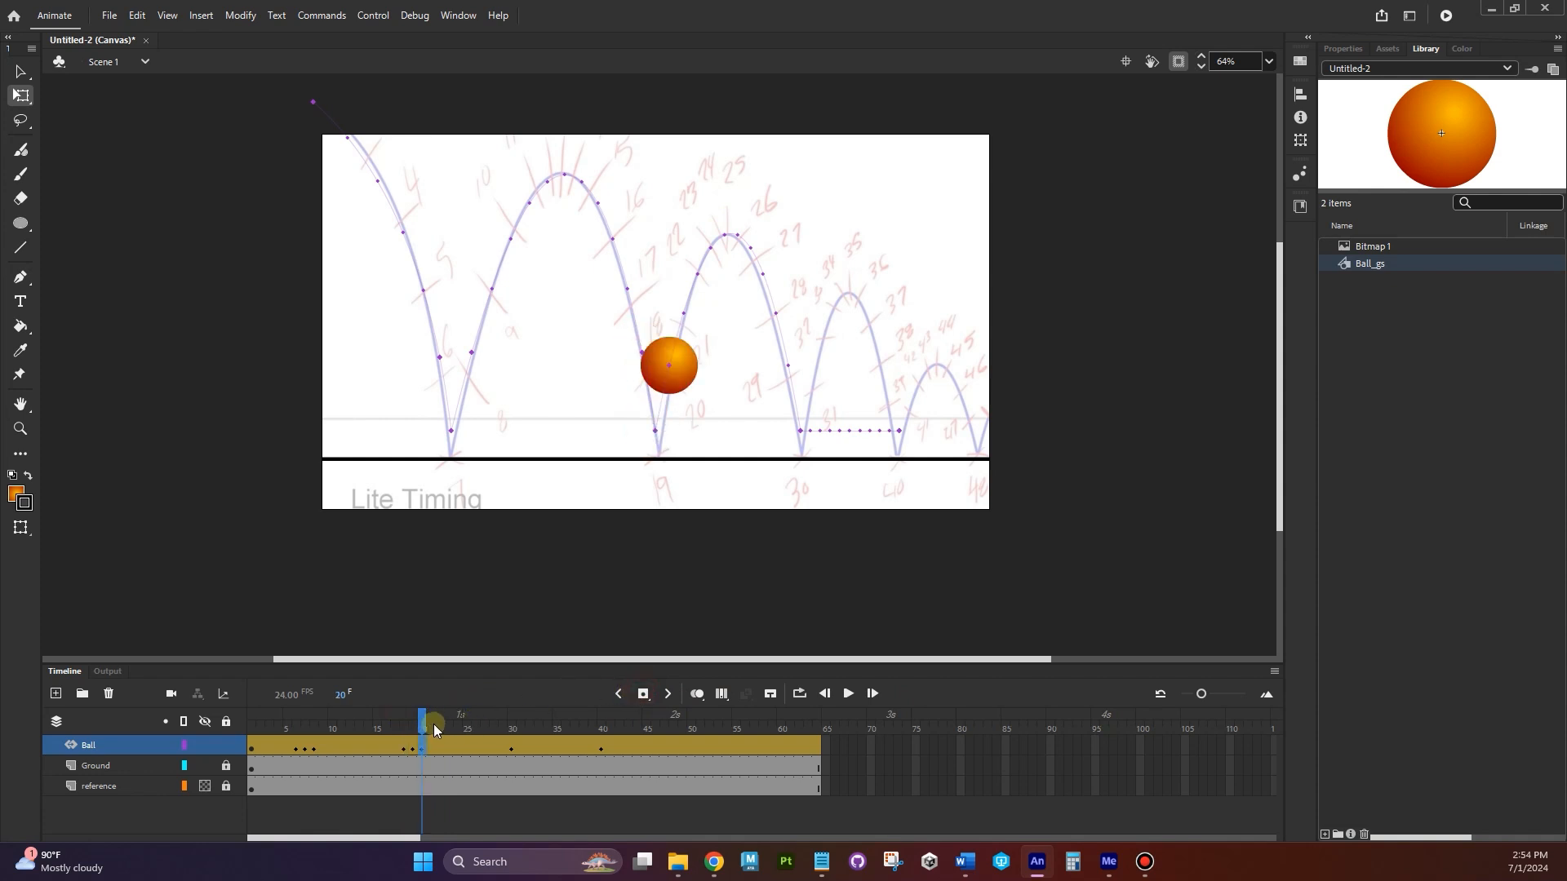
At frame 7, squash the ball into a flatter, wider oval and nudge it down onto the ground line
left_click_drag(422, 722, 307, 732)
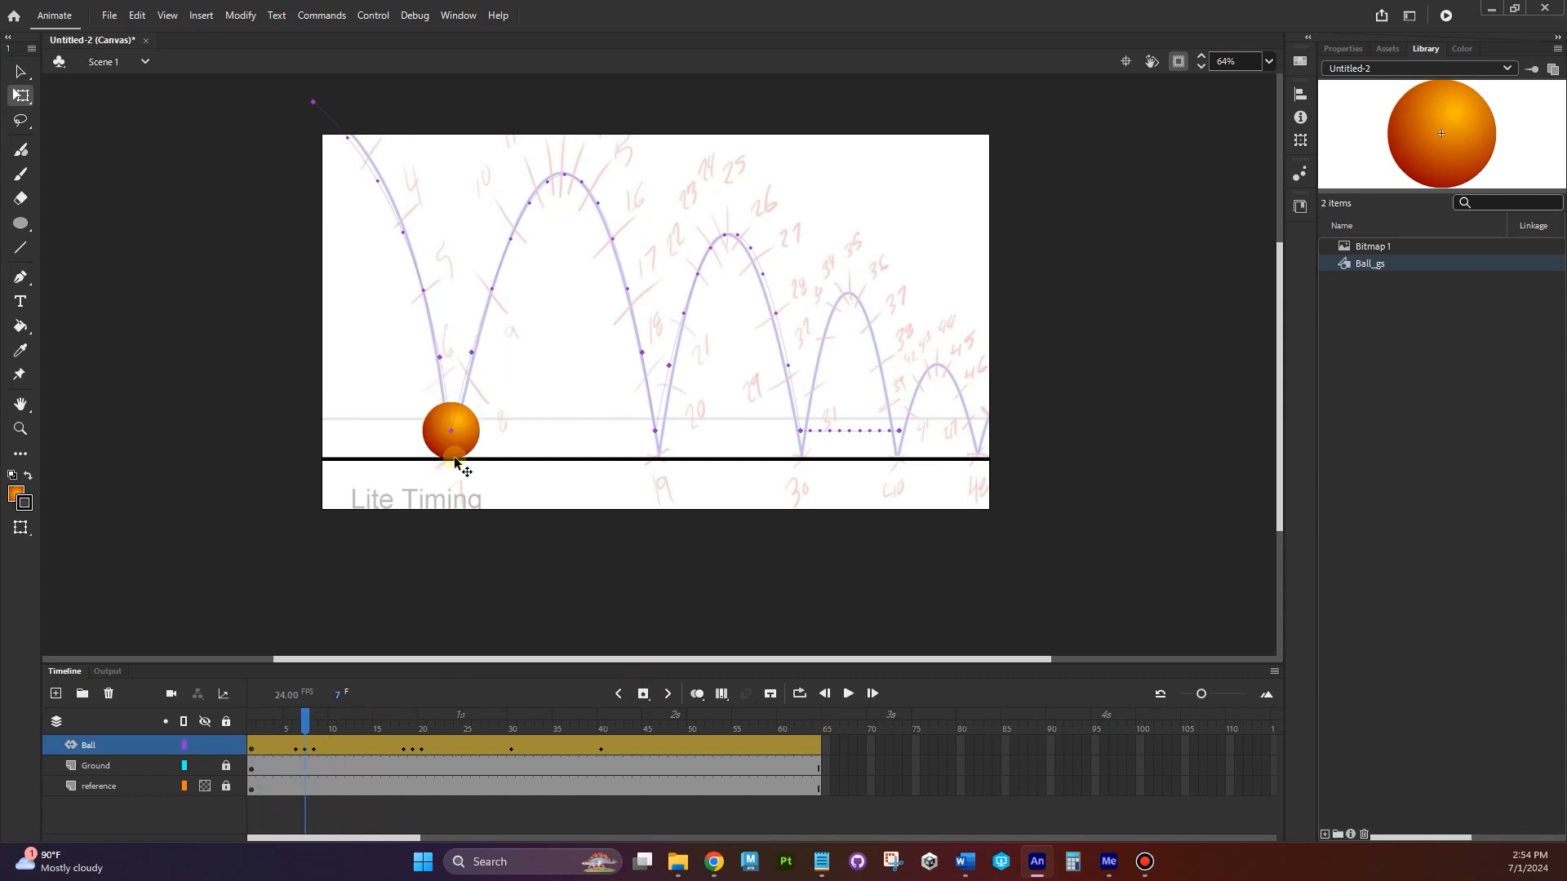
left_click_drag(452, 403, 488, 427)
key("Down")
key("Down")
key("Down")
key("Down")
key("Down")
key("Down")
key("Down")
key("Down")
key("Down")
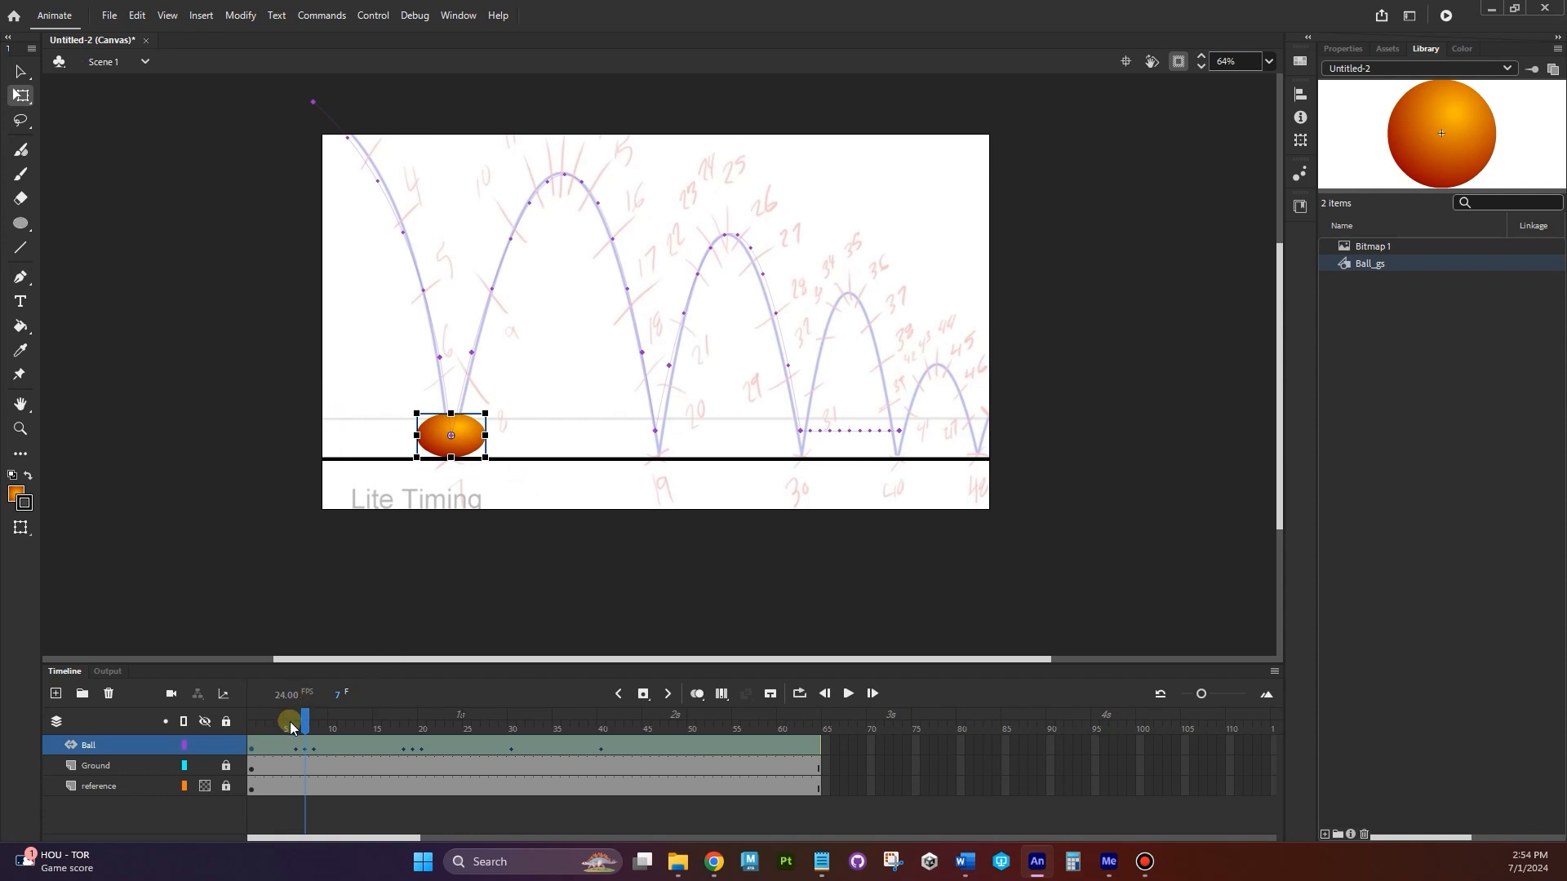
At frame 6, stretch the ball into a tall, narrow oval and tilt it along the falling path
left_click_drag(300, 722, 297, 717)
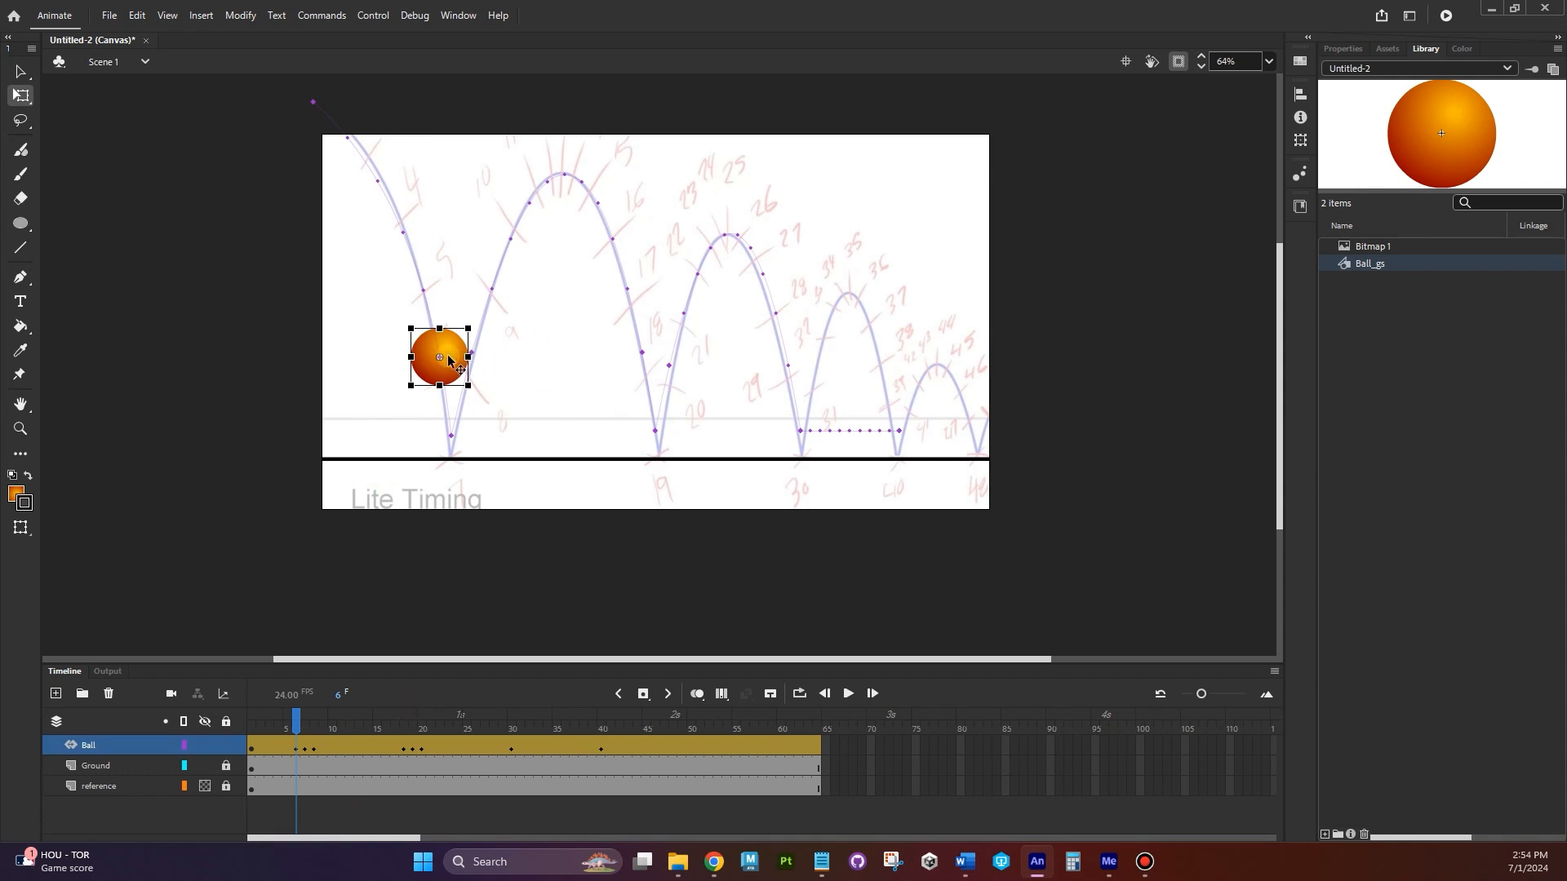
left_click_drag(441, 389, 466, 304)
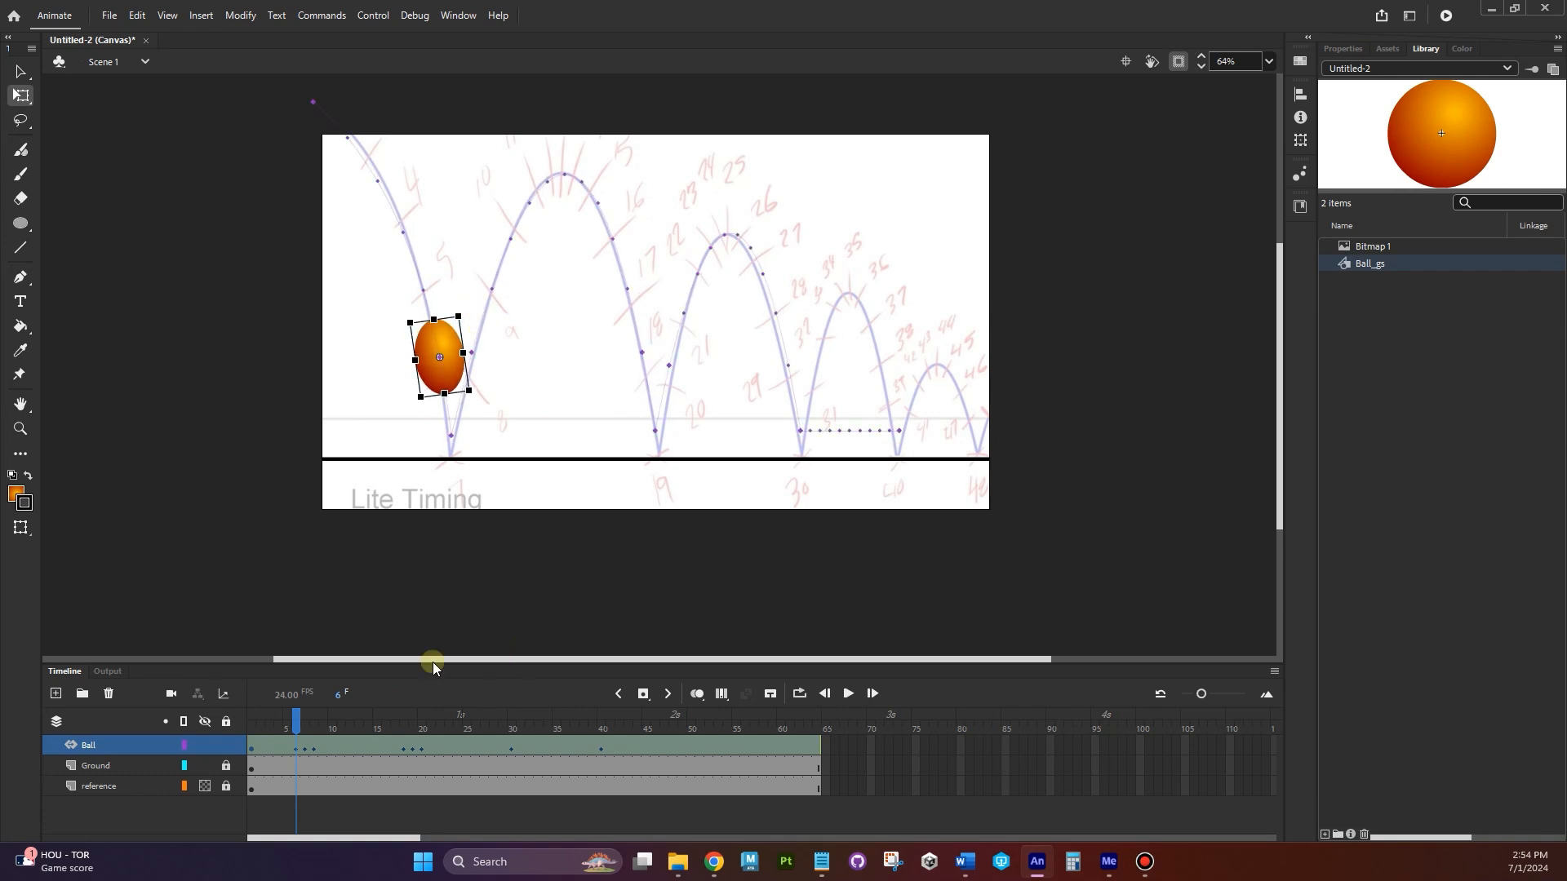
At frame 8, stretch the ball into a tall, narrow oval and tilt it along the rising path
left_click_drag(290, 718, 315, 718)
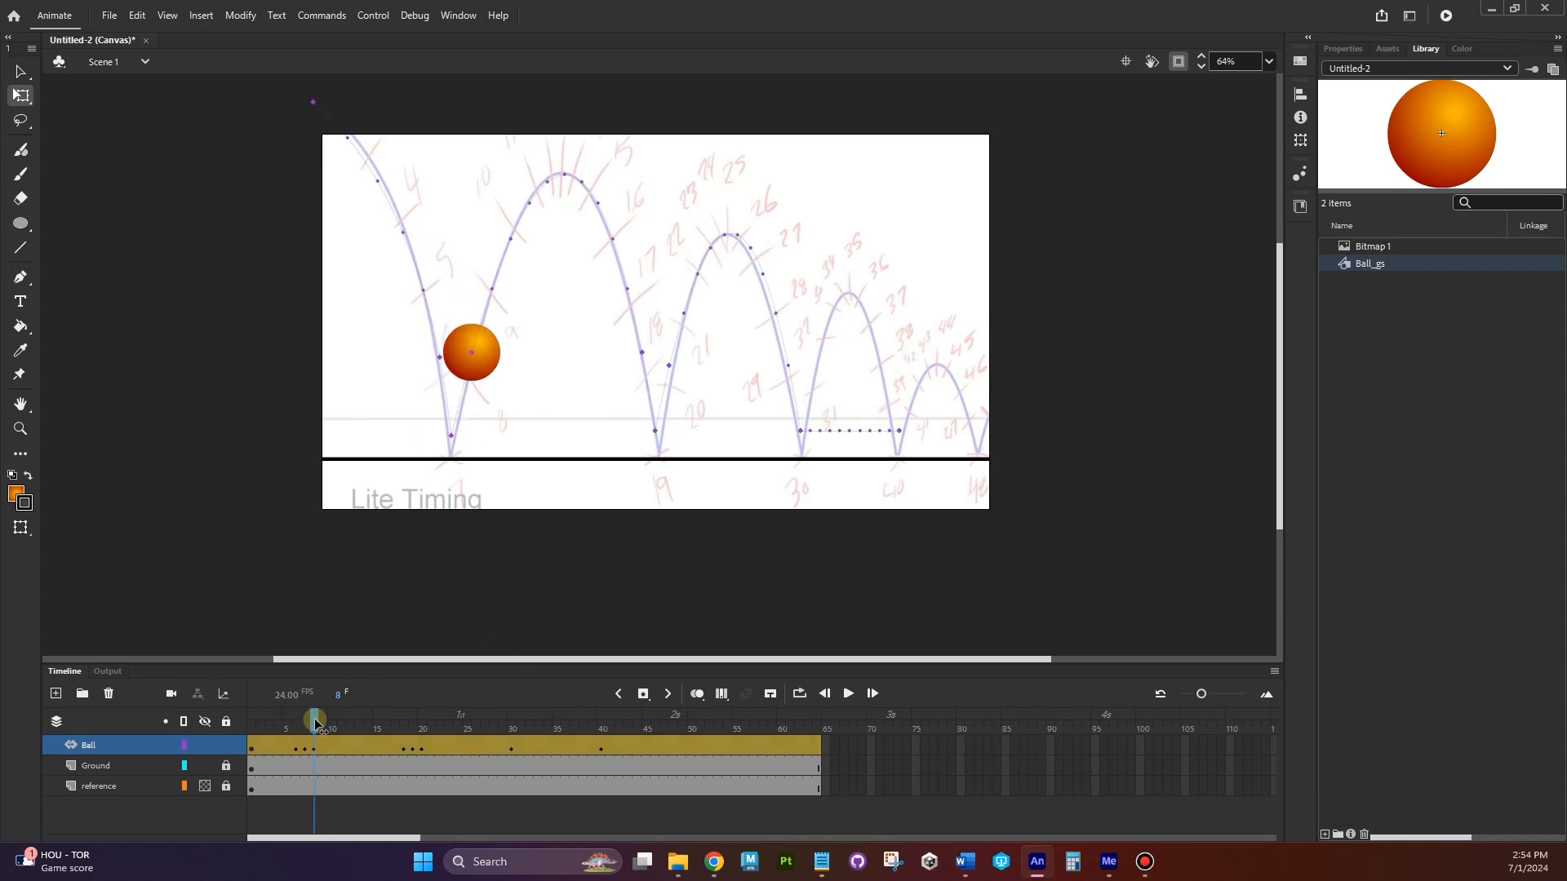
left_click(483, 354)
left_click_drag(500, 352, 510, 317)
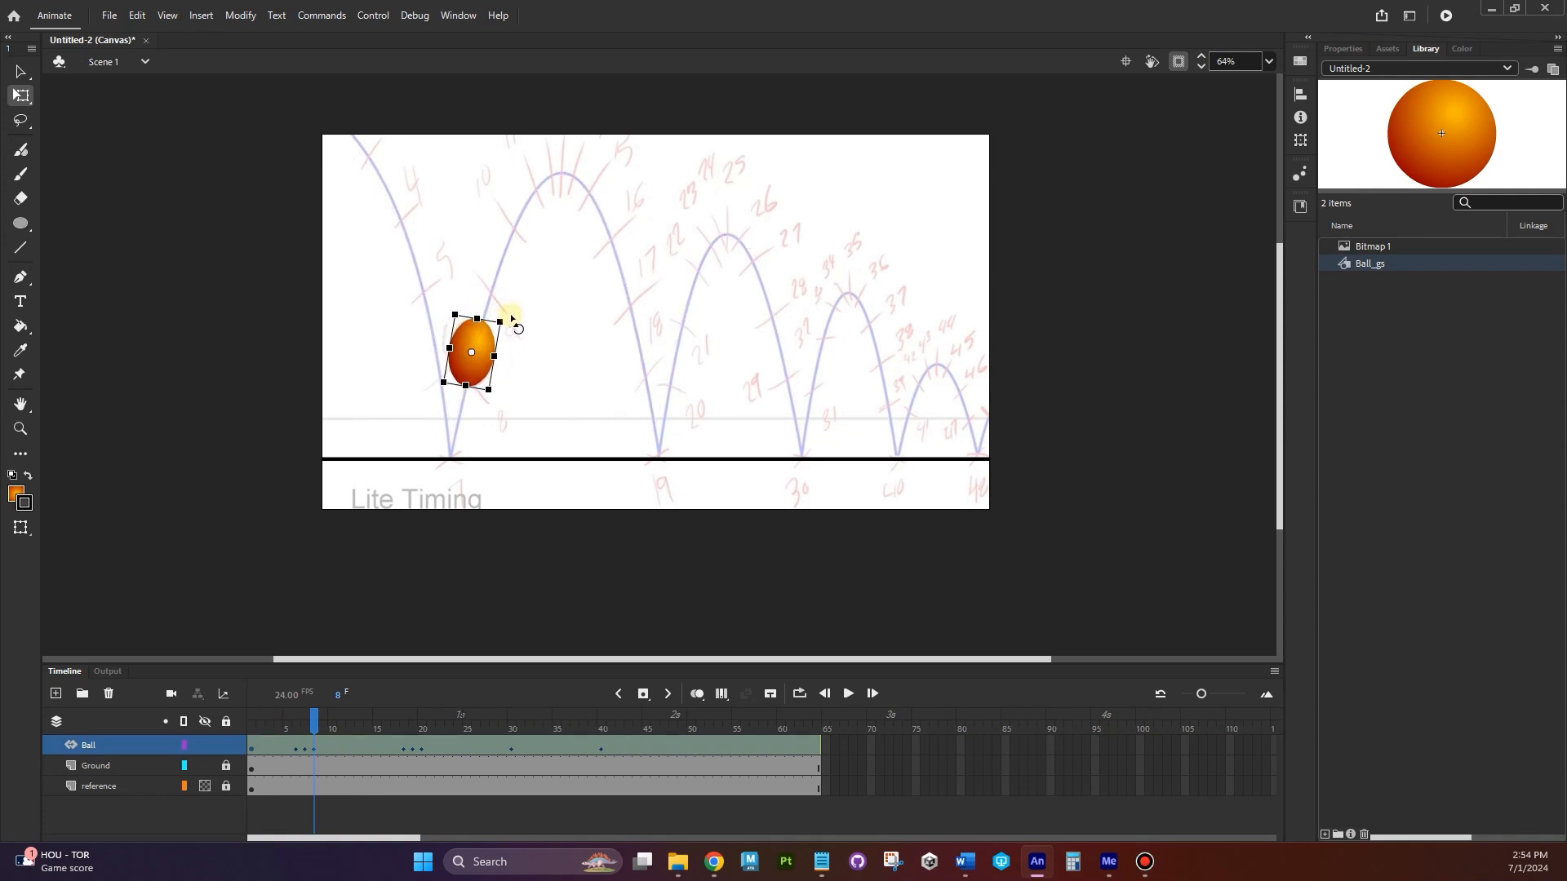
At frame 19, squash the ball into a flatter, wider oval and nudge it down onto the ground line
left_click_drag(307, 722, 413, 720)
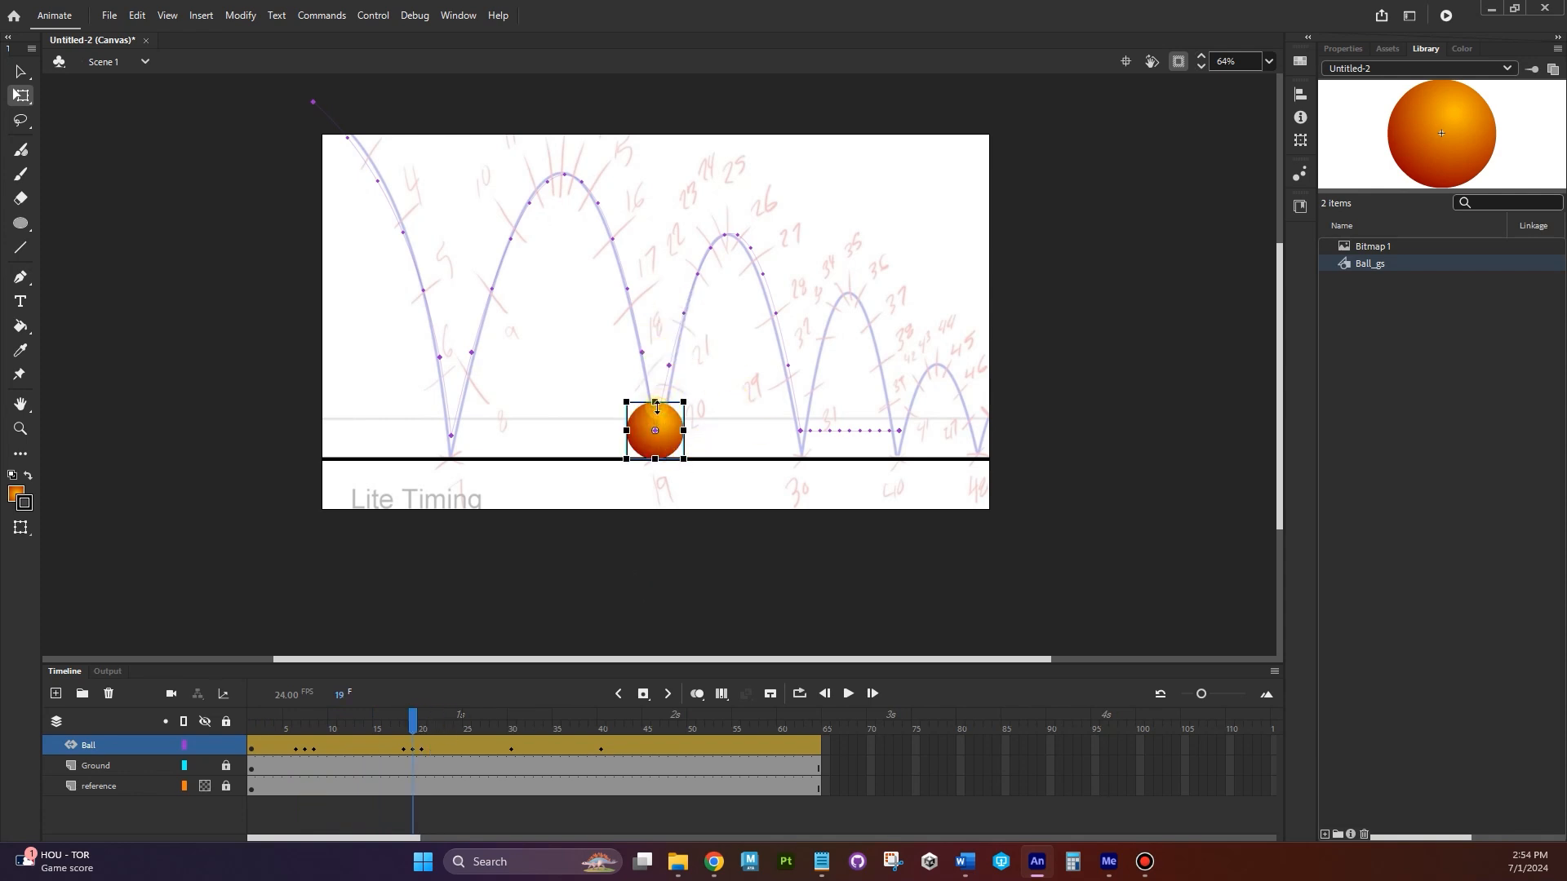
mouse_move(657, 406)
left_mouse_down()
mouse_move(699, 431)
mouse_move(657, 404)
left_mouse_up()
left_click_drag(664, 420, 665, 425)
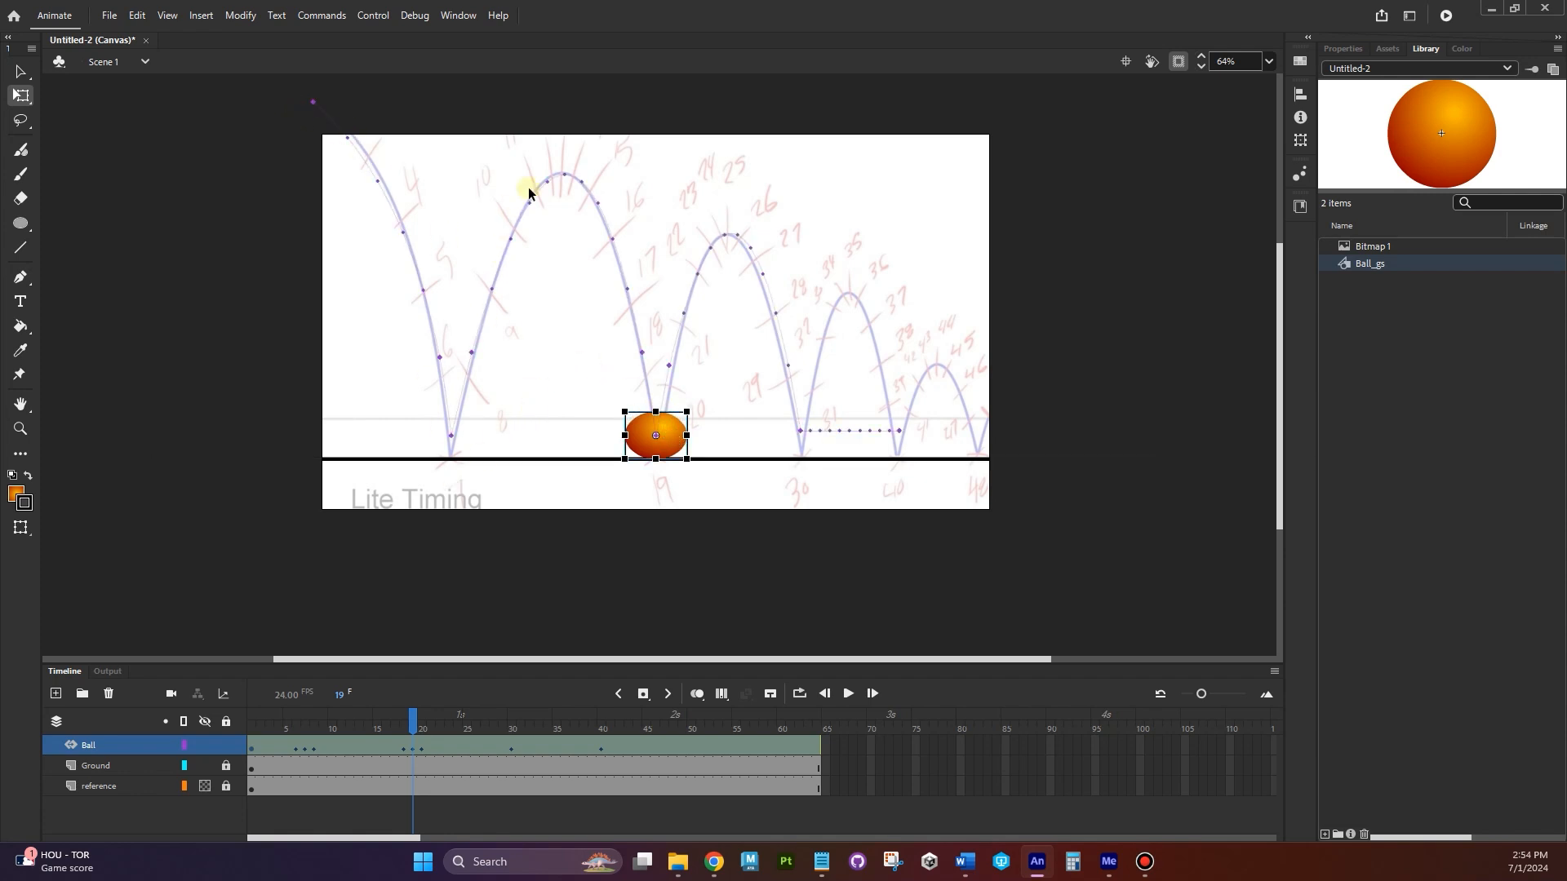
At frame 18, stretch the ball vertically and tilt it along the falling path into the second contact
left_click_drag(412, 718, 404, 714)
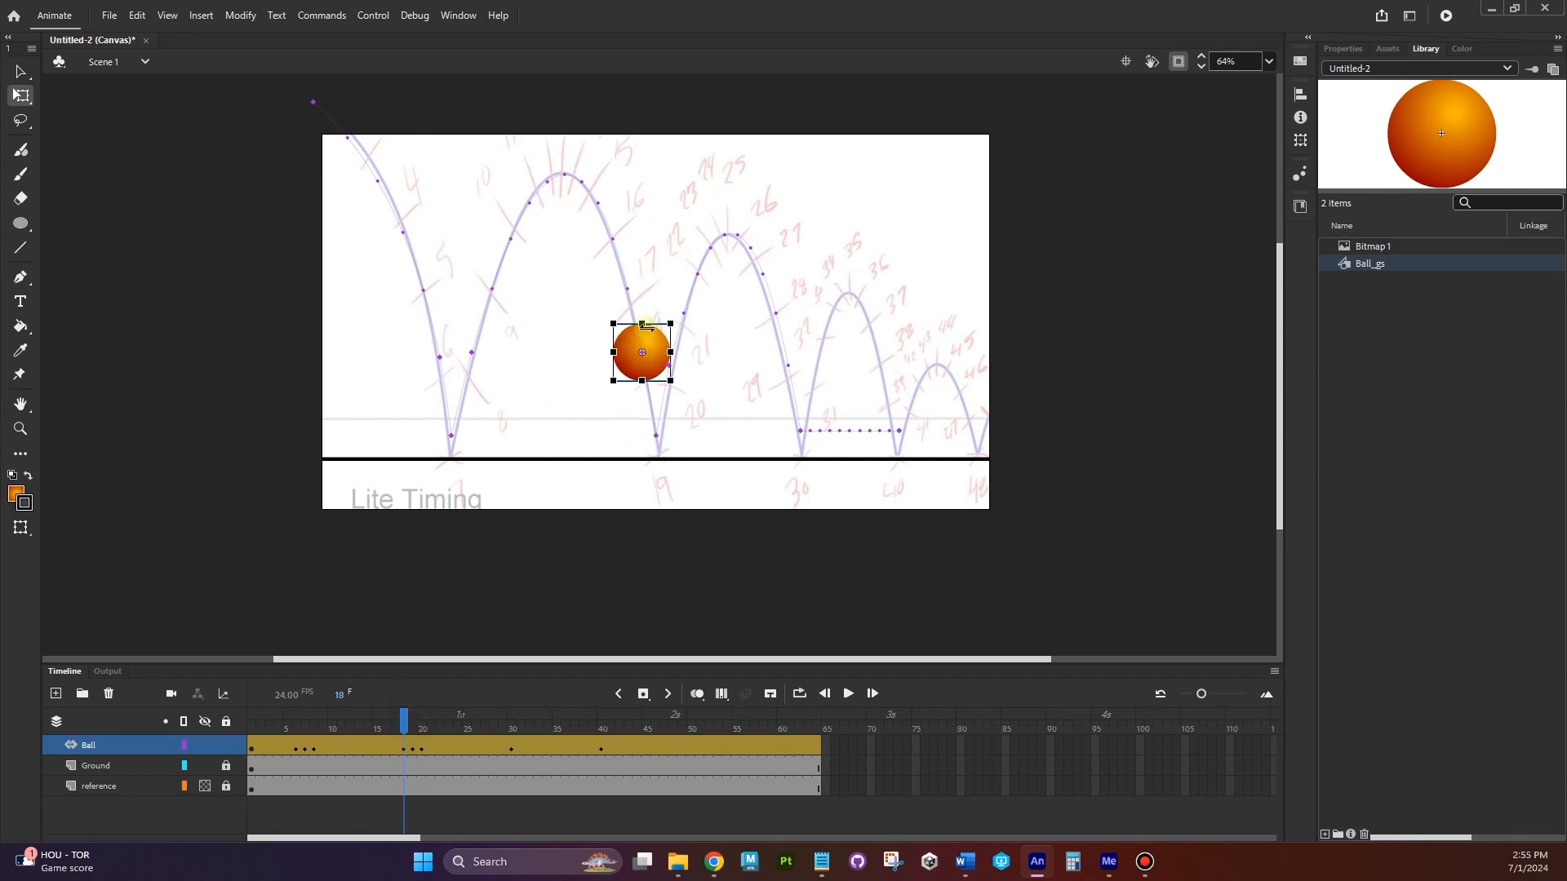
left_click_drag(641, 324, 641, 319)
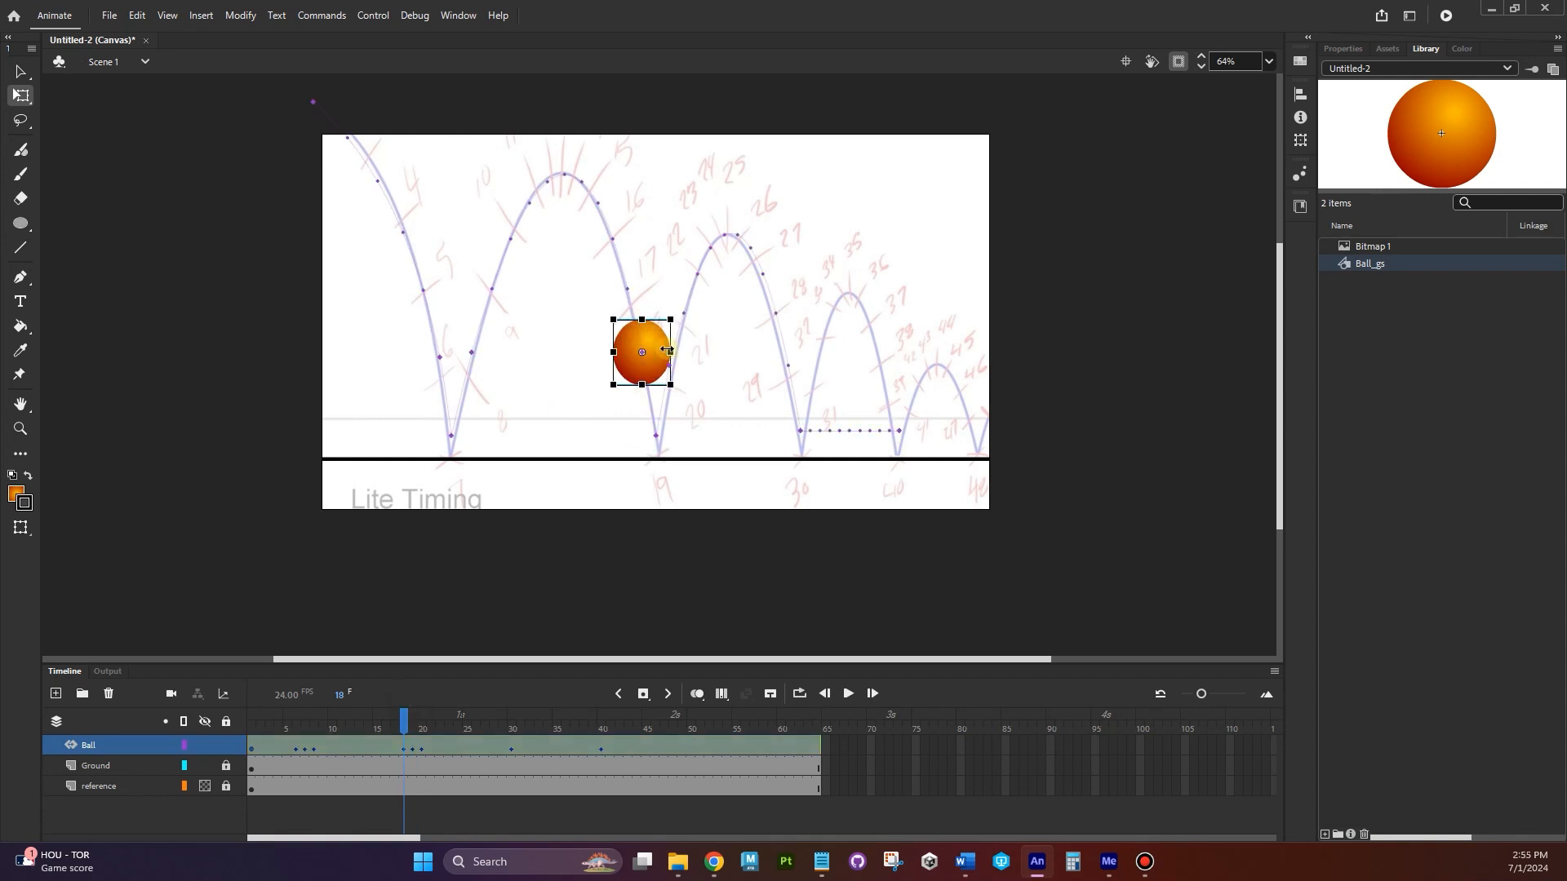
left_click_drag(672, 320, 661, 315)
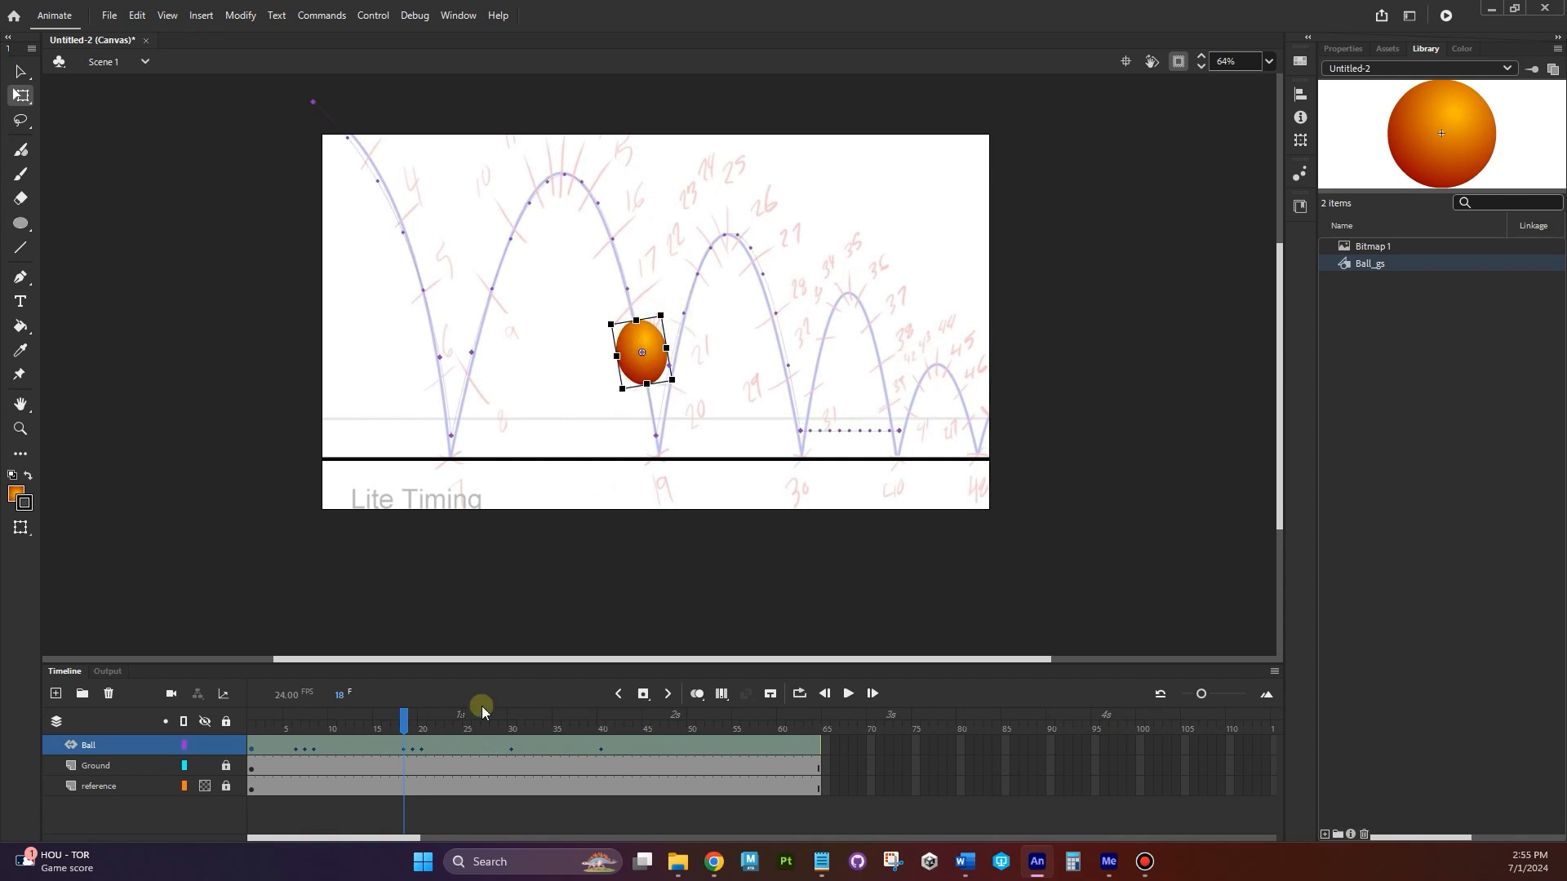
At frame 20, stretch the ball into a narrow oval and tilt it along the rising path after the second contact
left_click(412, 719)
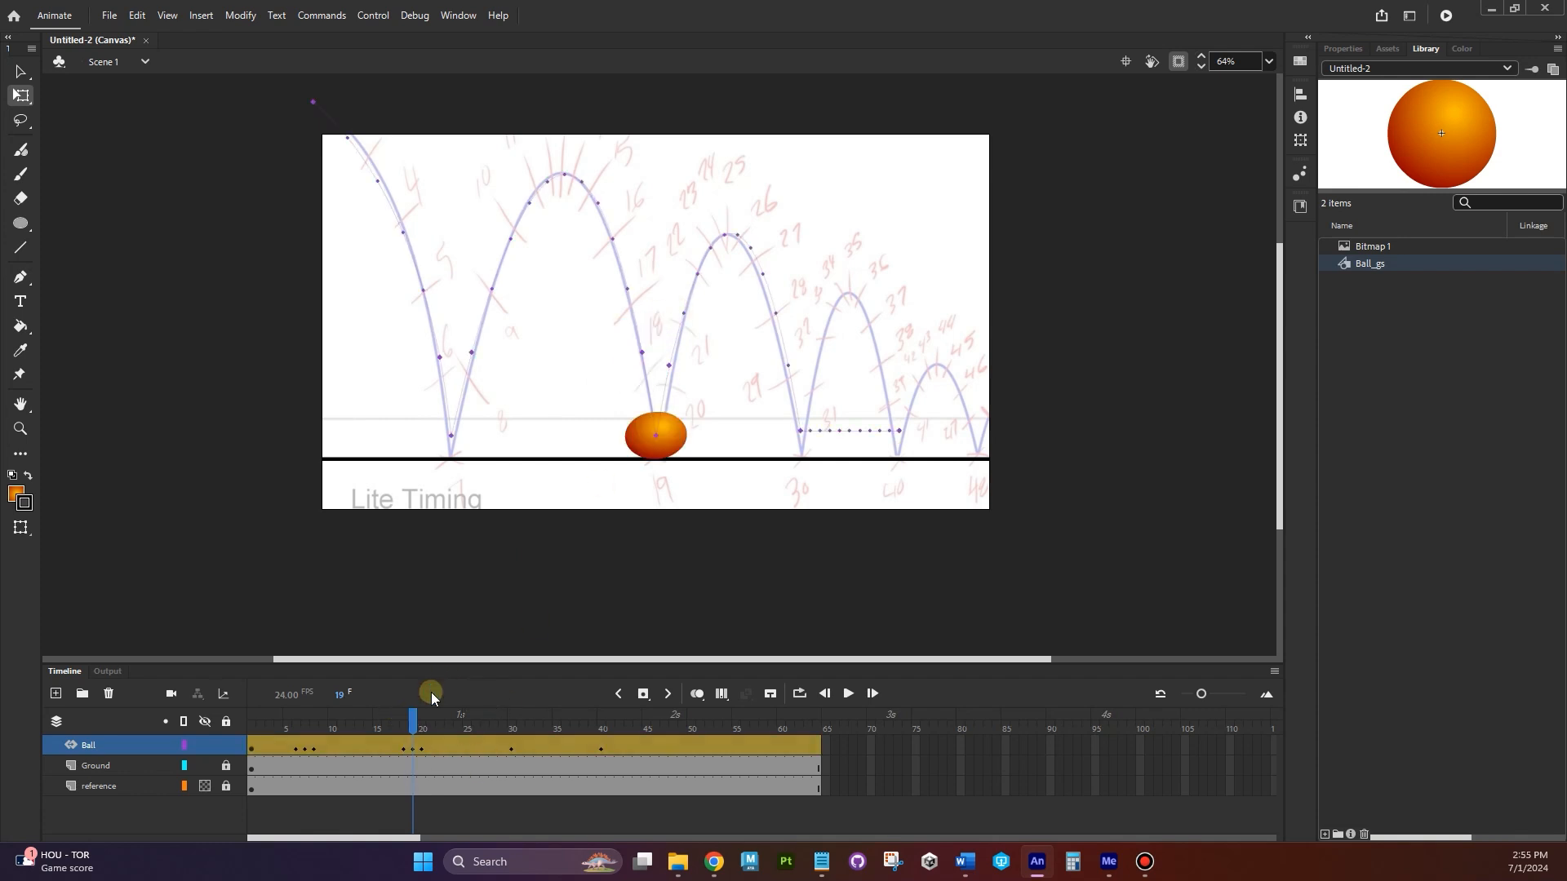
left_click_drag(686, 399, 691, 408)
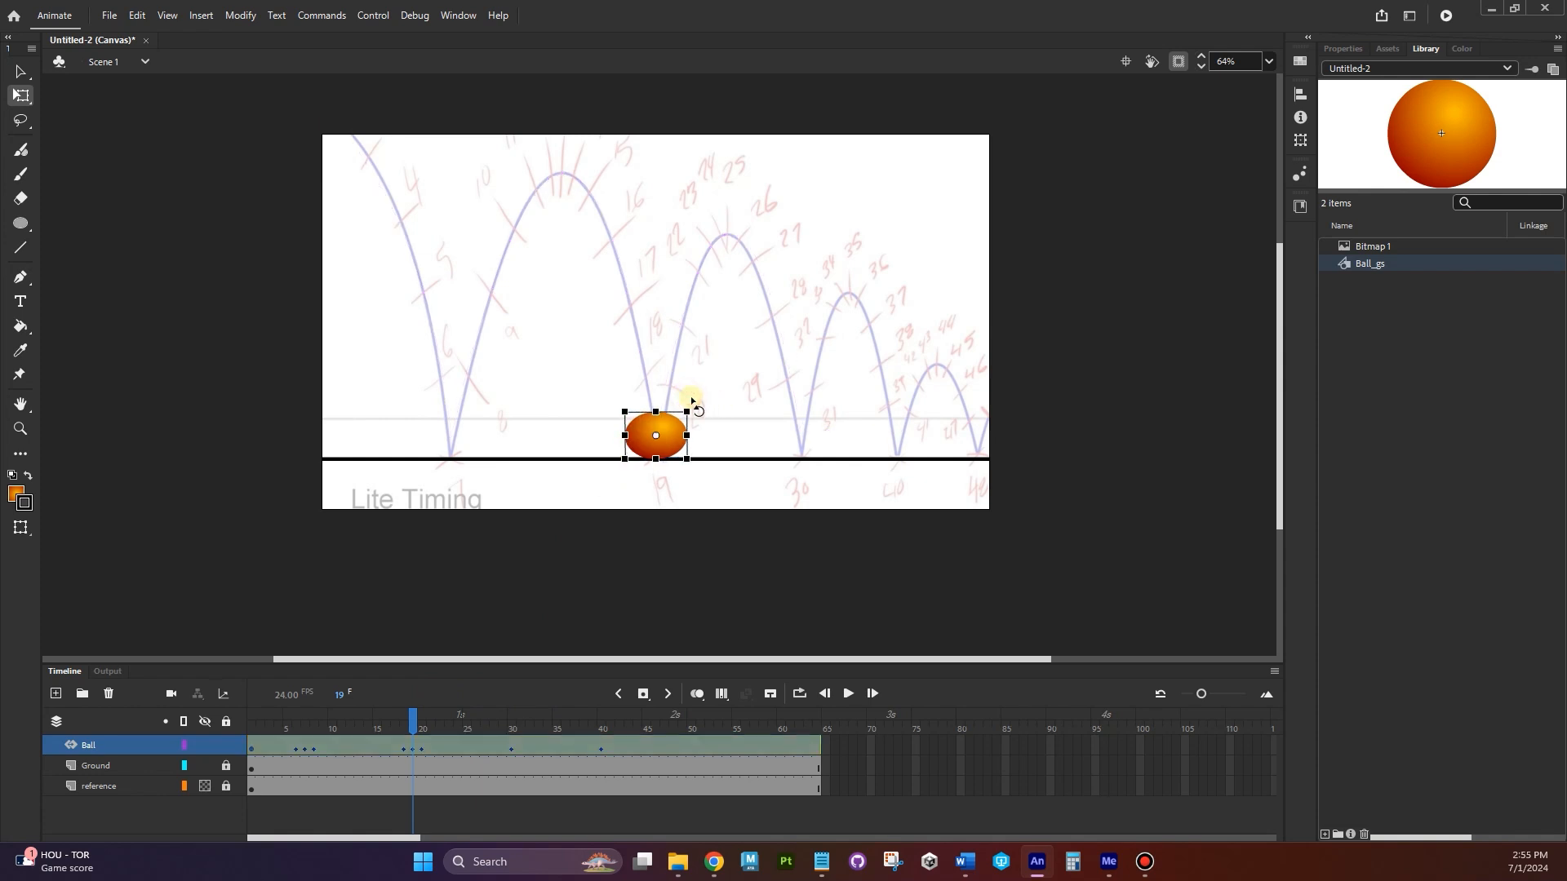
left_click(423, 749)
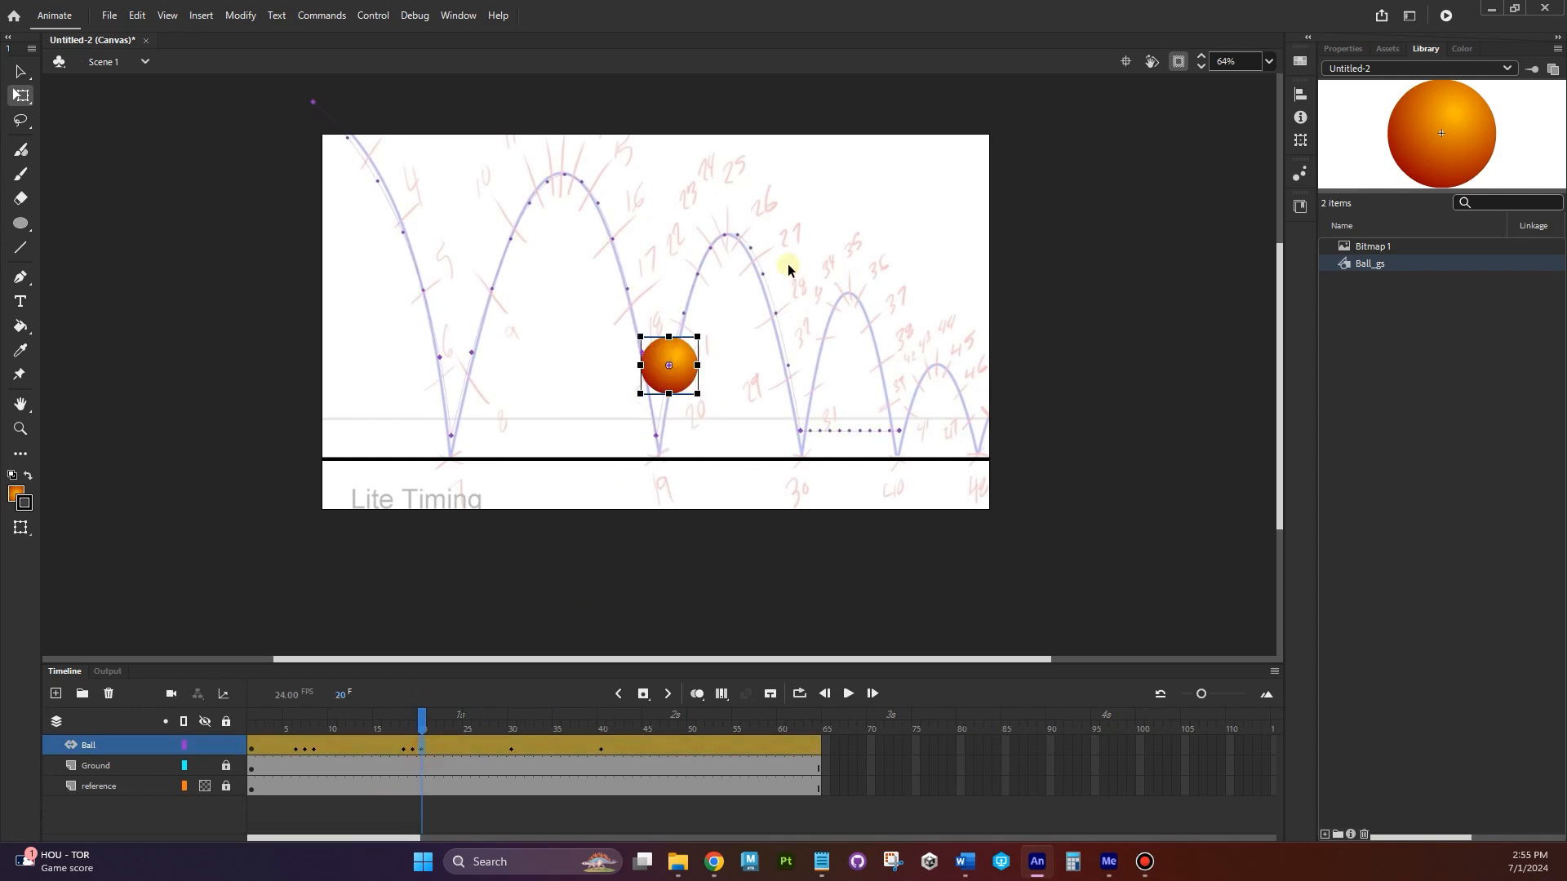
left_click_drag(698, 364, 669, 331)
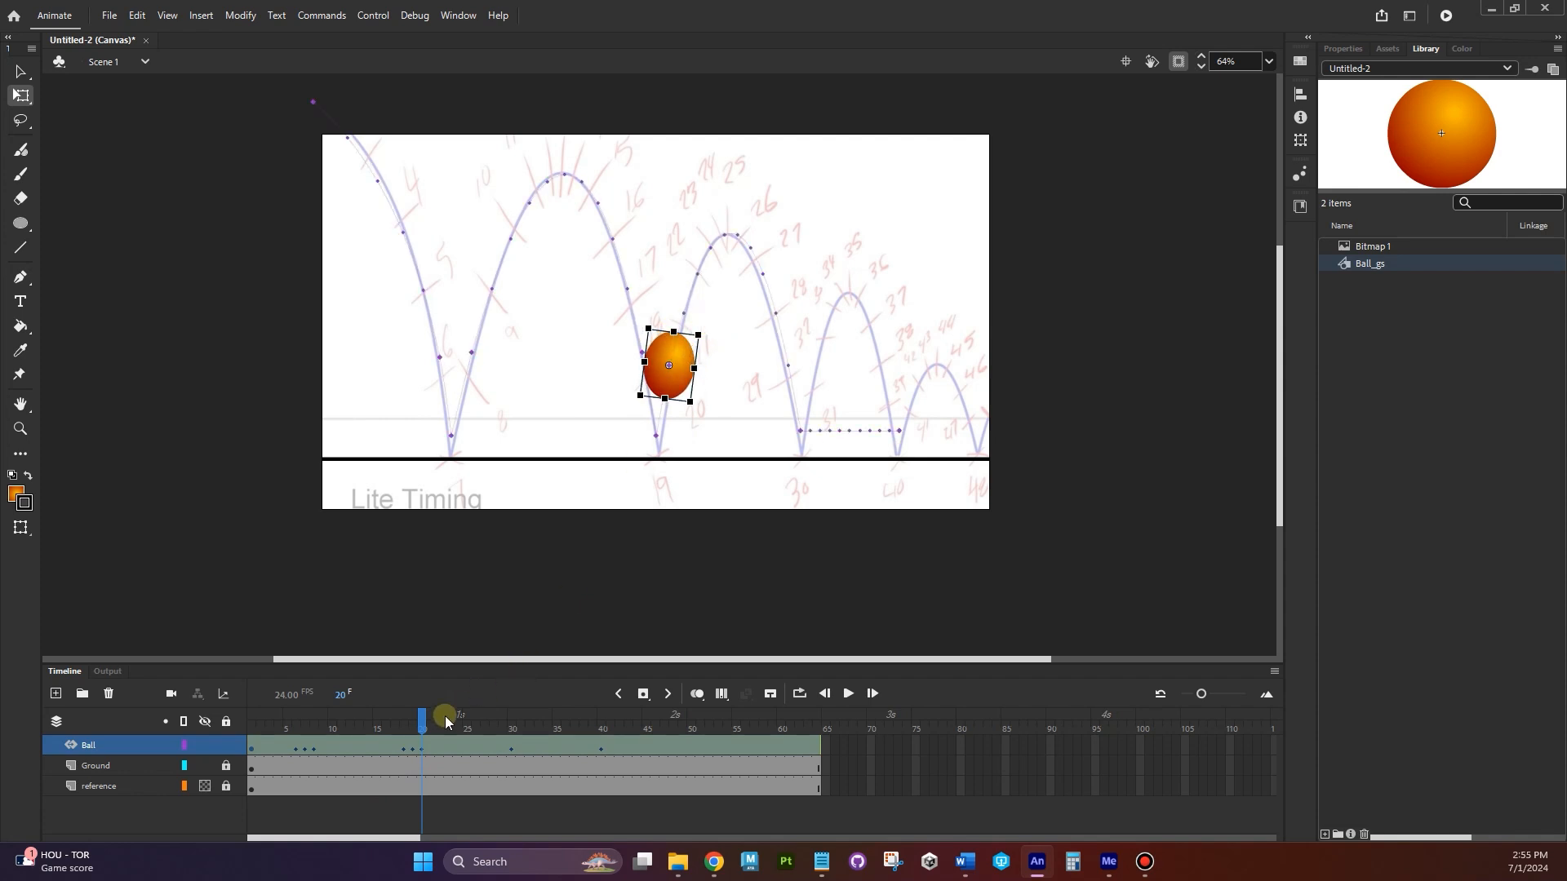
Play back the animation and examine the ball's shape at the top of the arc between the first two contacts
left_click_drag(421, 718, 203, 766)
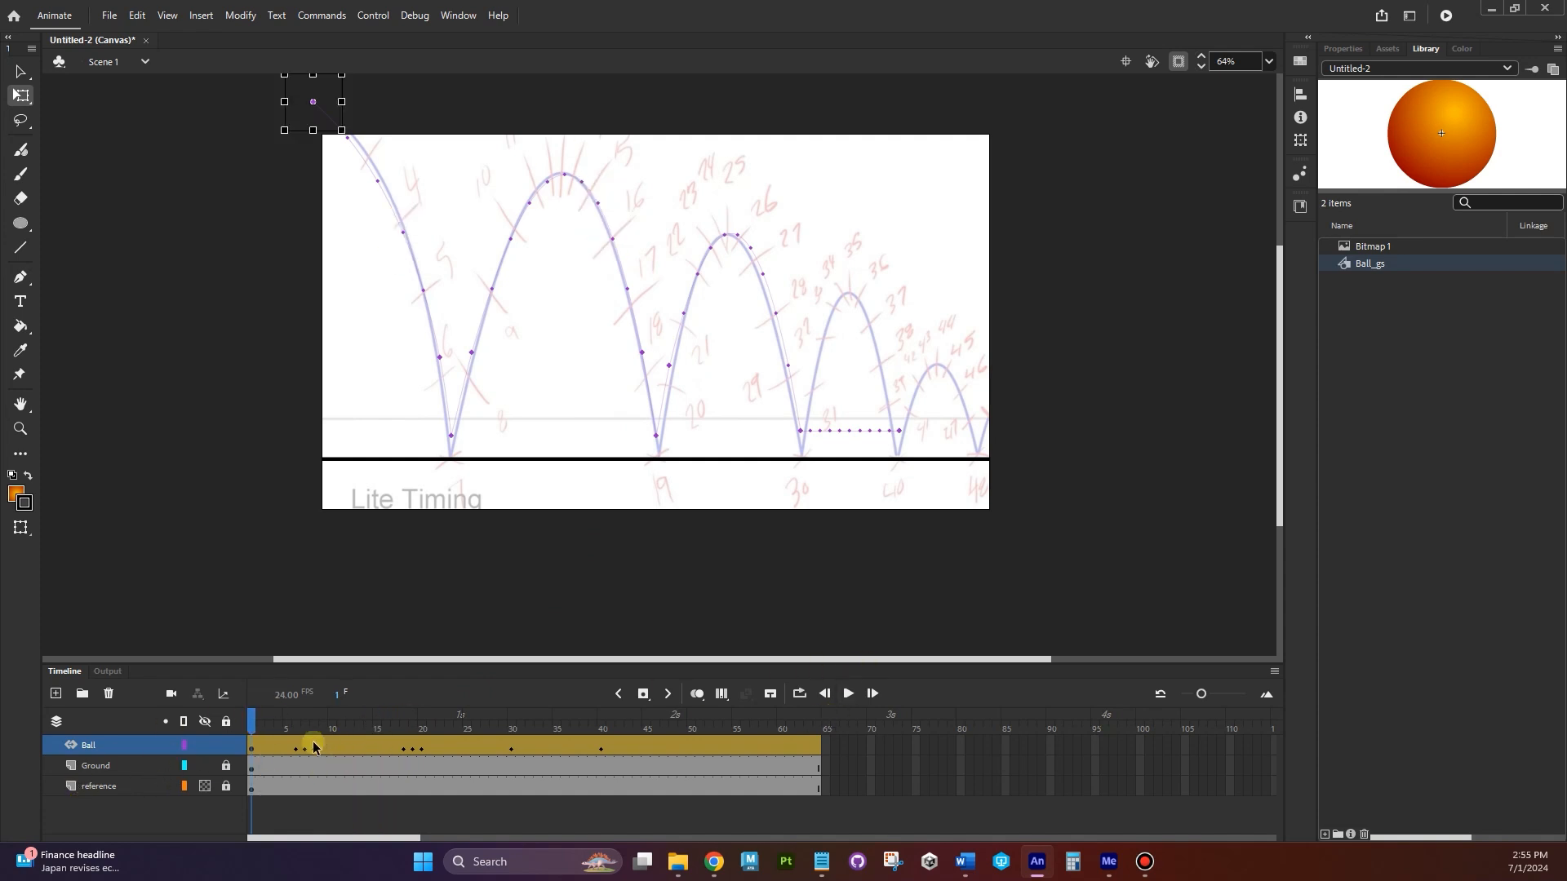
left_click(413, 725)
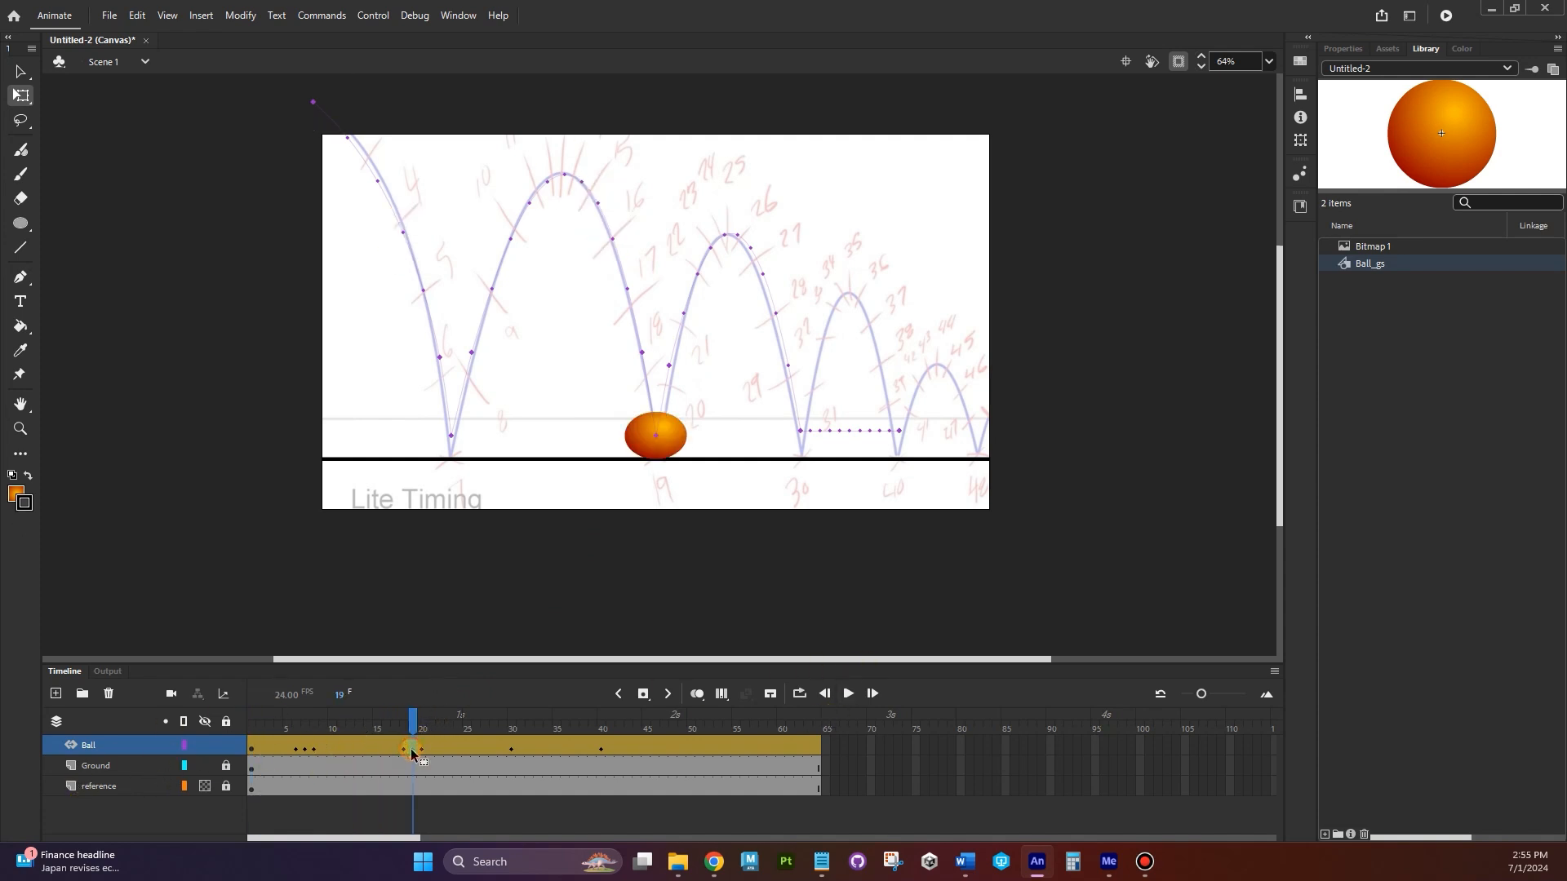
left_click(849, 693)
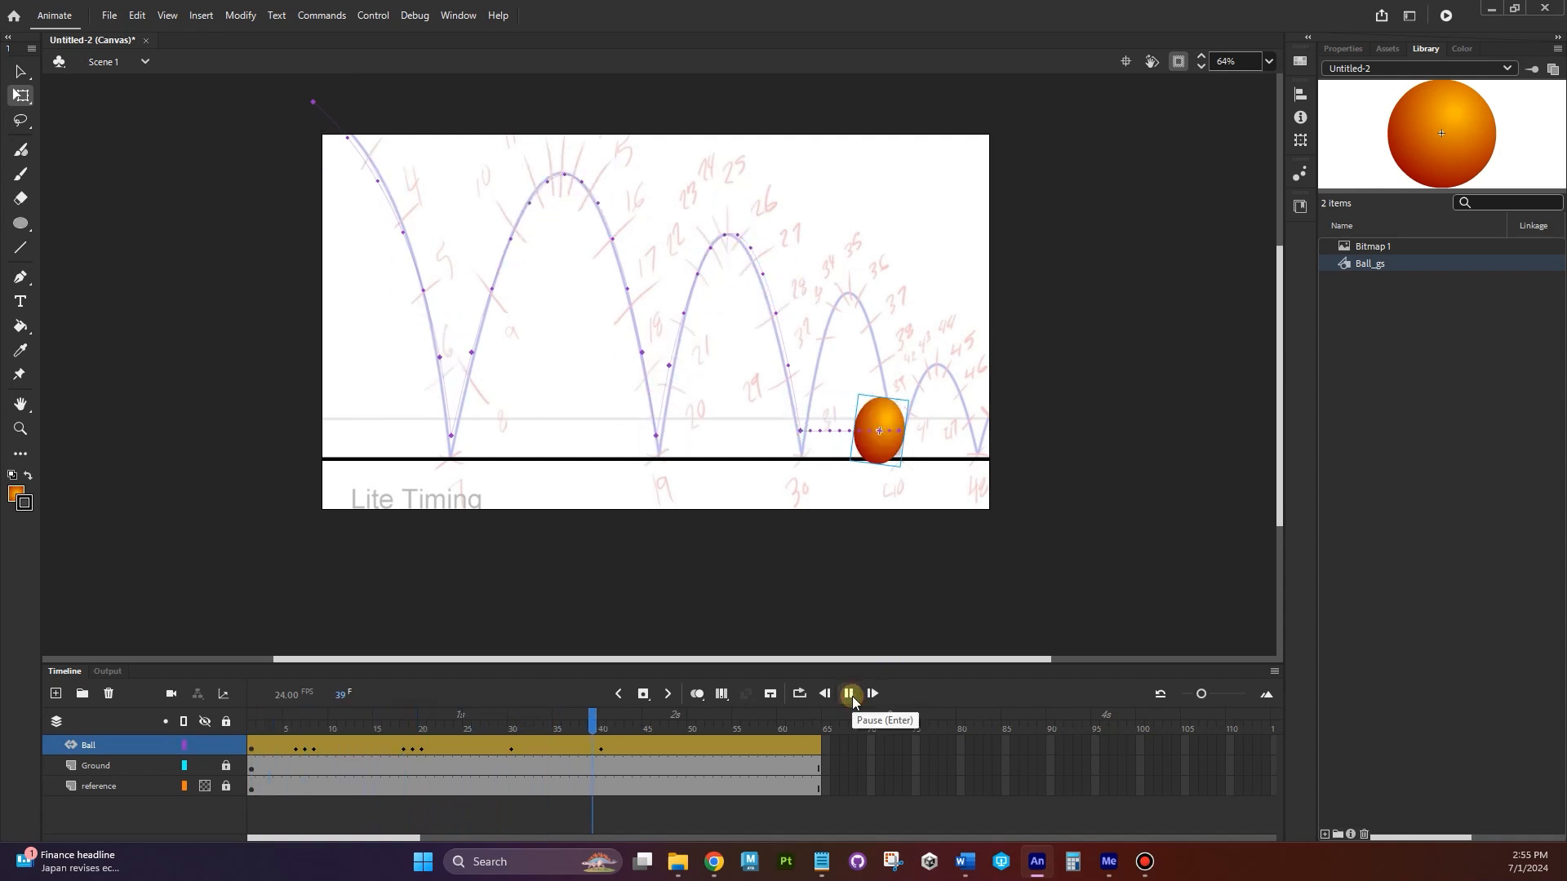
left_click(852, 699)
left_click_drag(587, 719, 359, 732)
left_click(622, 157)
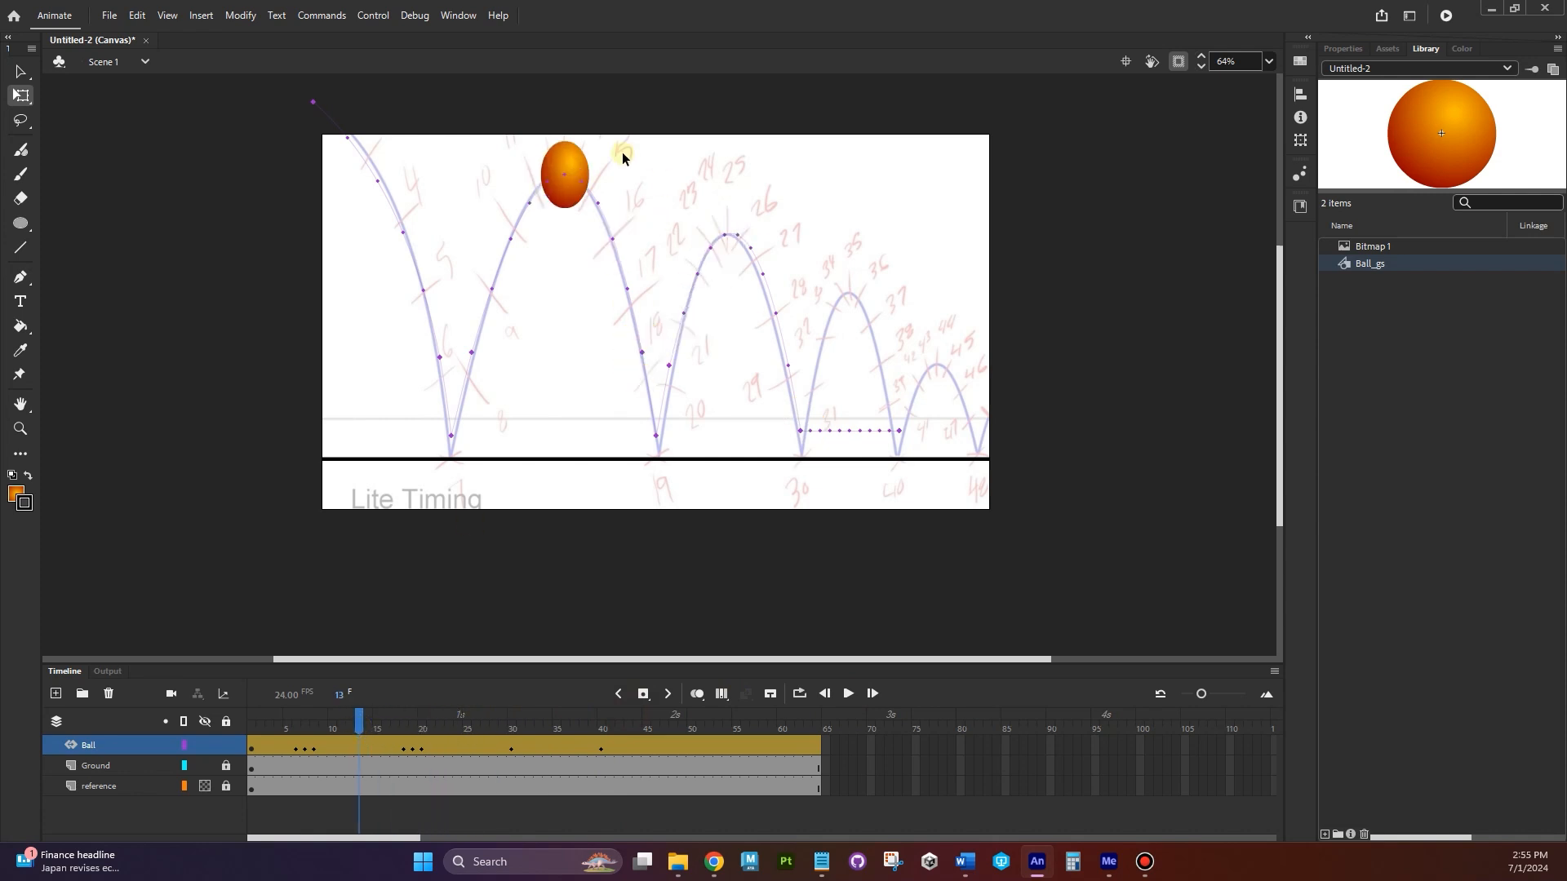
left_click(314, 751)
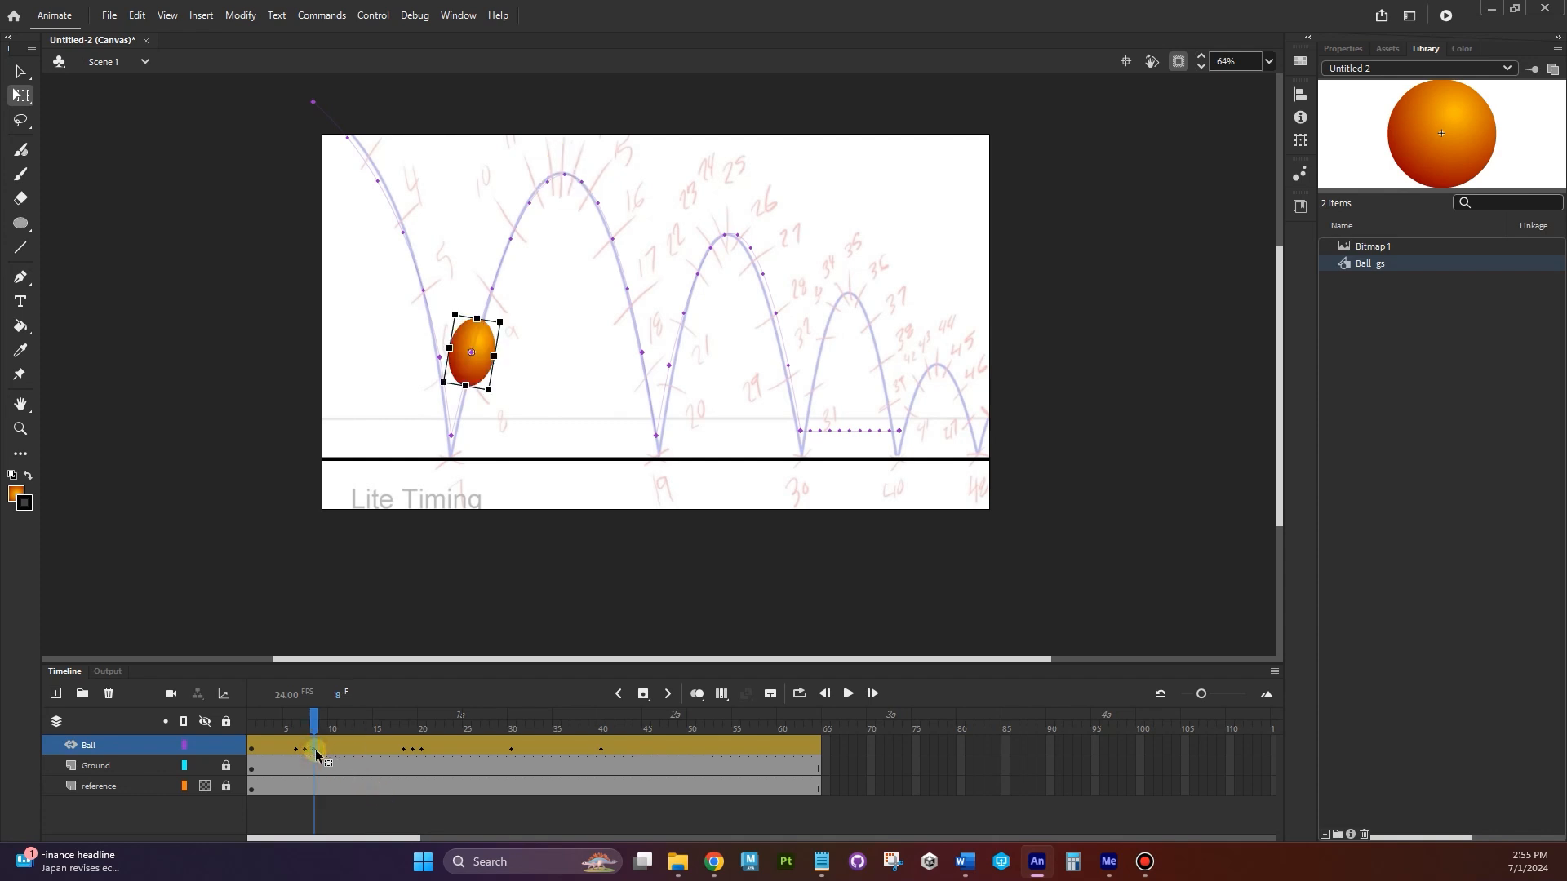
left_click(404, 748)
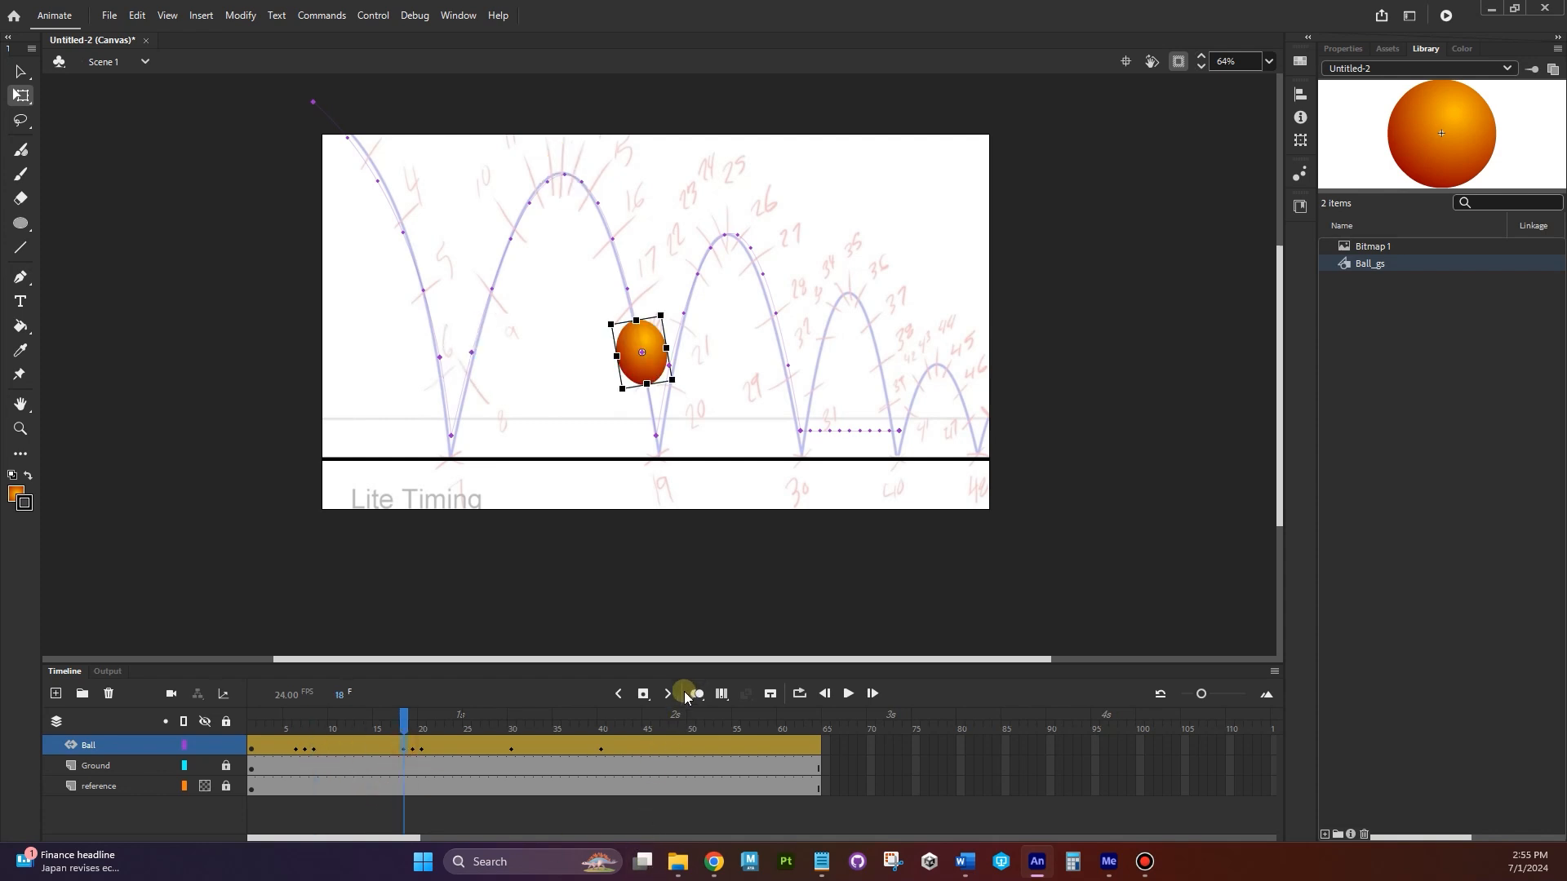
key("Return")
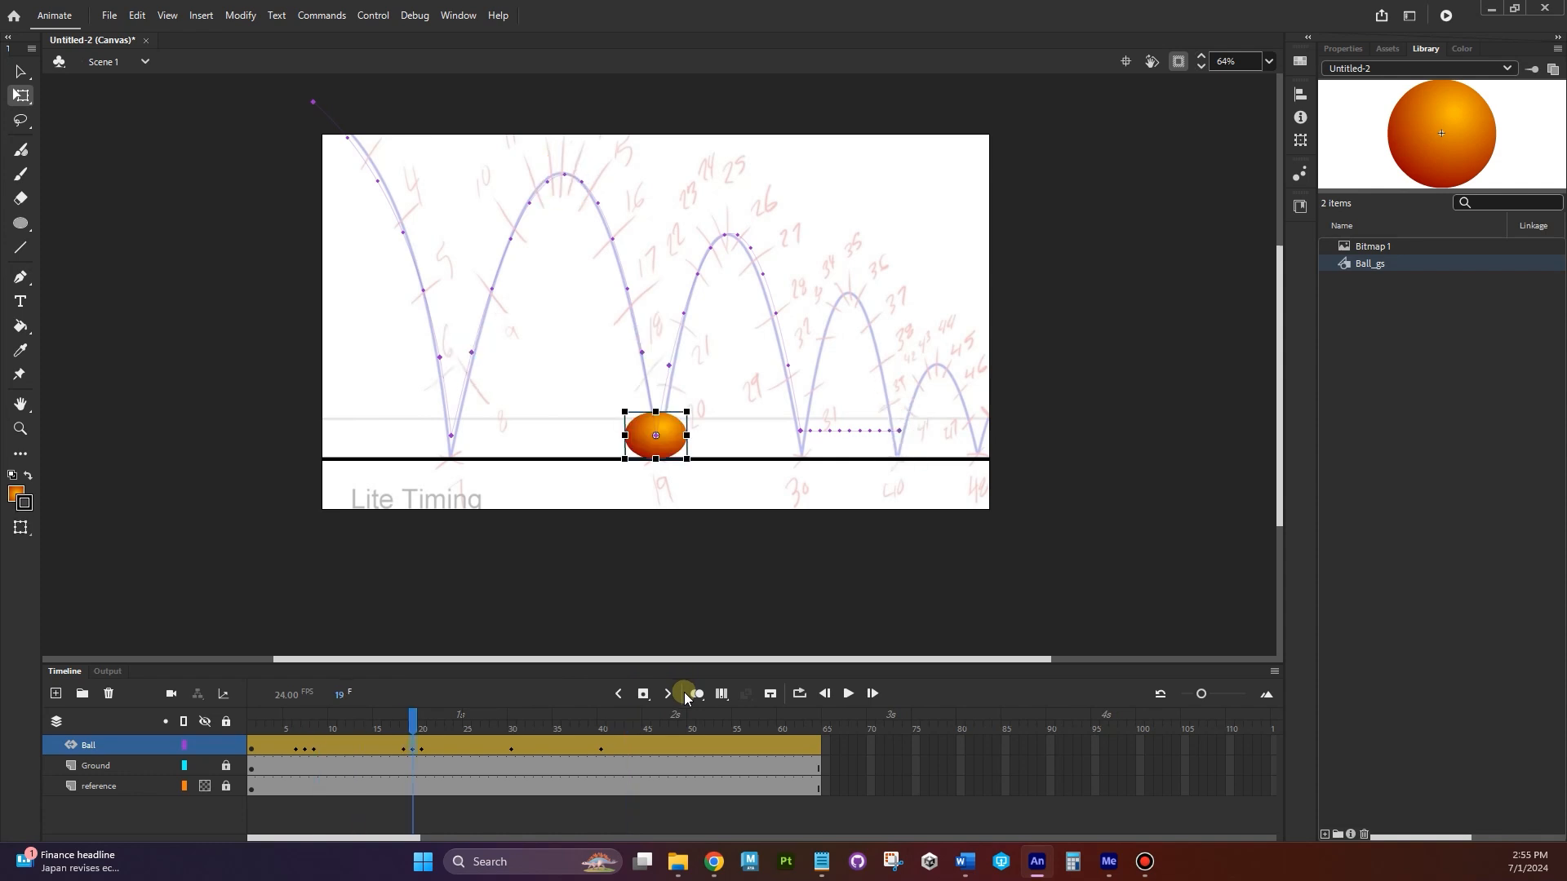
Undo the squash and stretch edits at frames 20, 18, 19 and 8
key("ctrl+z")
key("ctrl+z")
key("ctrl+z")
key("ctrl+z")
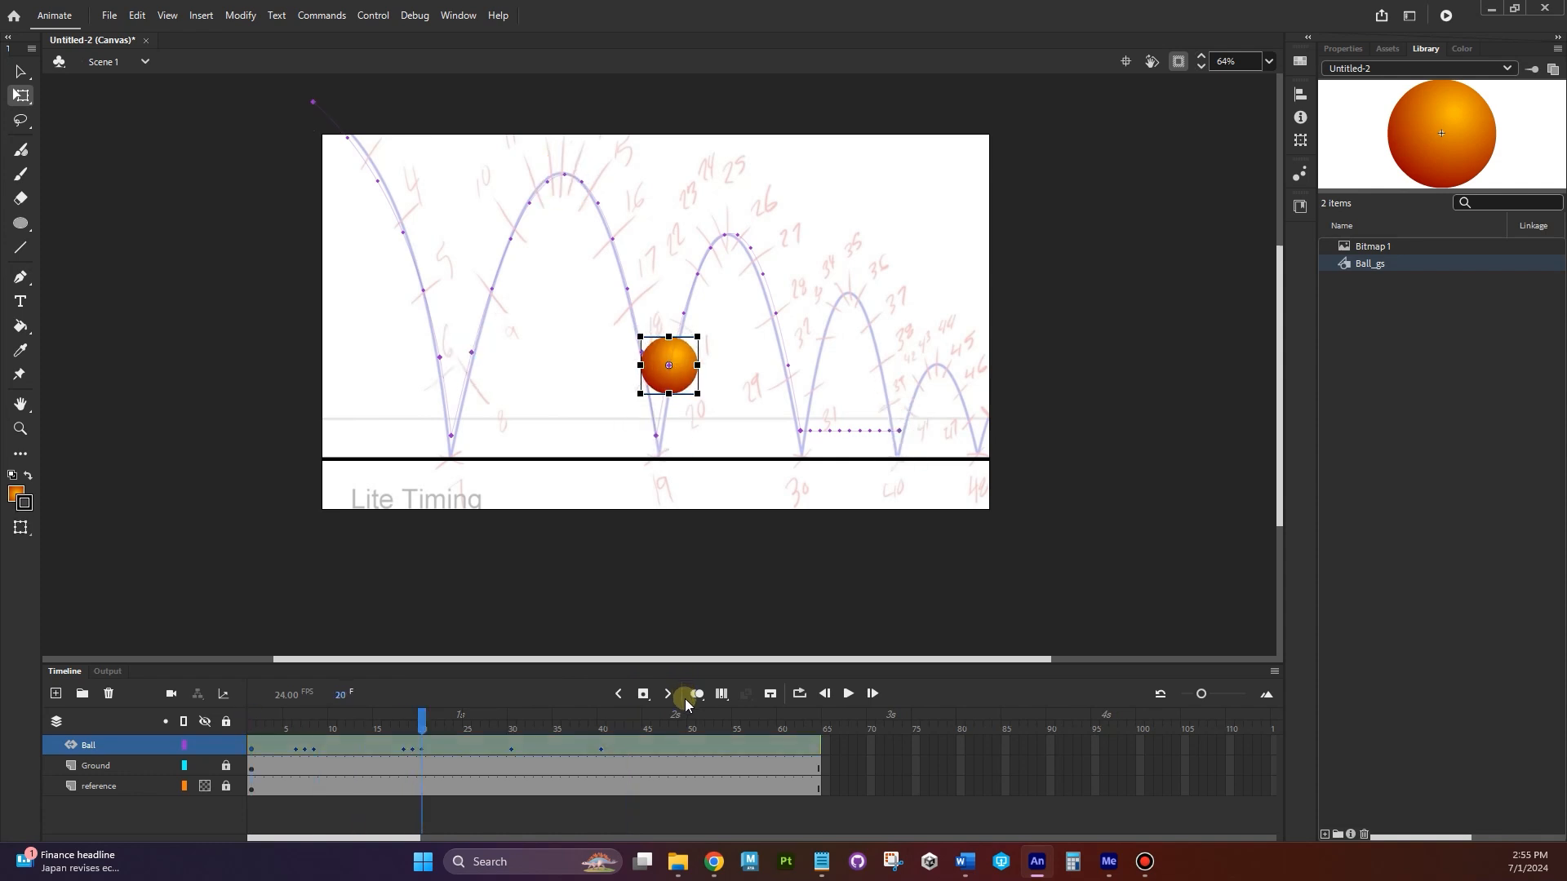
key("ctrl+z")
key("ctrl+z")
key("ctrl+z")
key("ctrl+z")
key("ctrl+z")
key("ctrl+z")
key("ctrl+z")
key("ctrl+z")
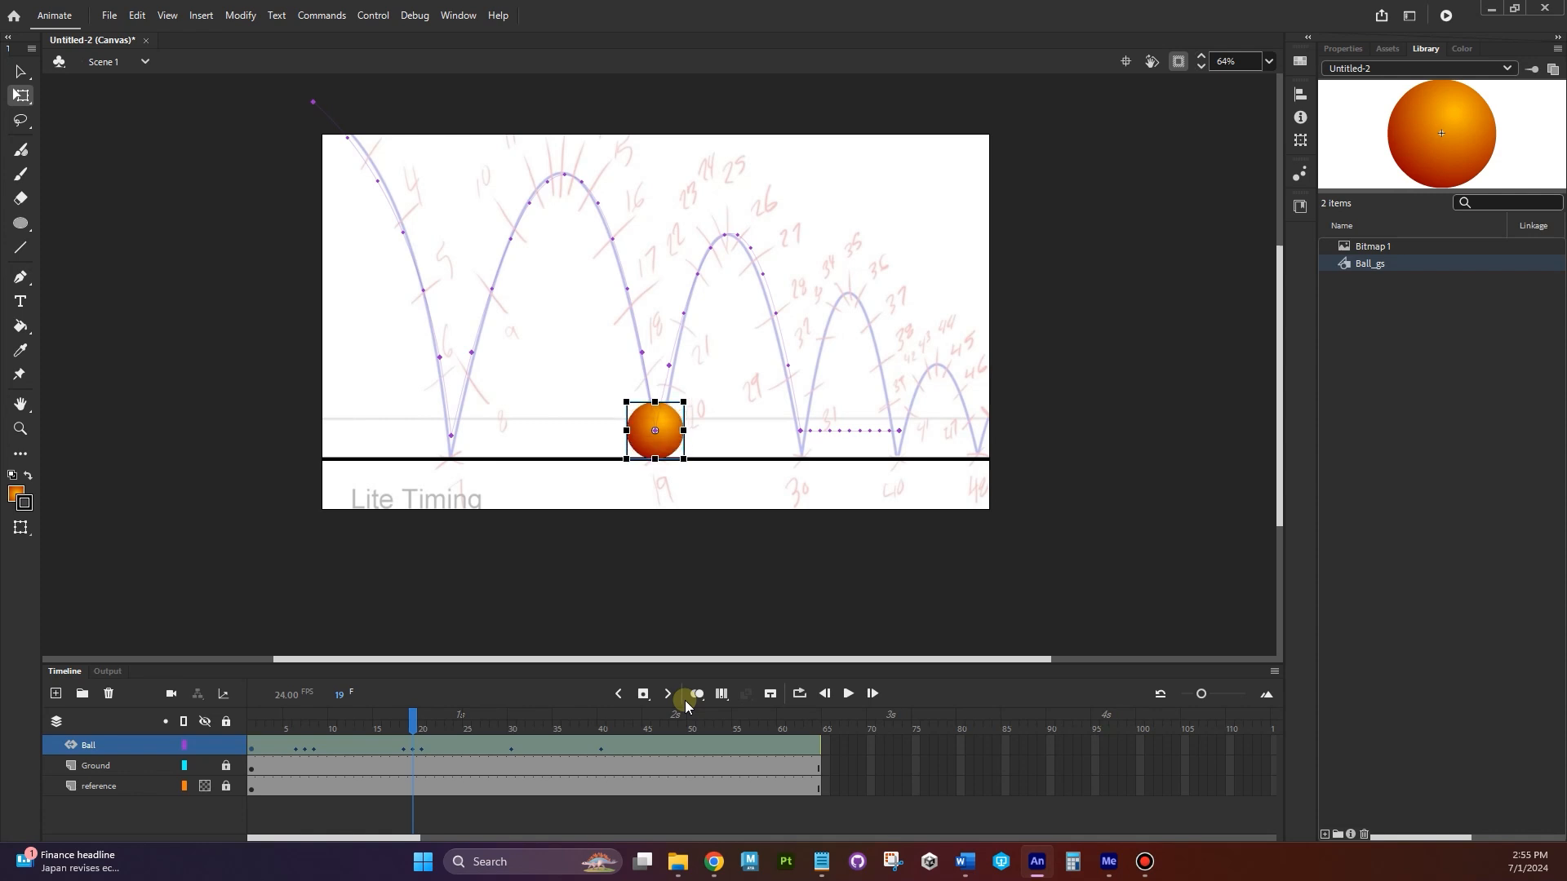
key("ctrl+z")
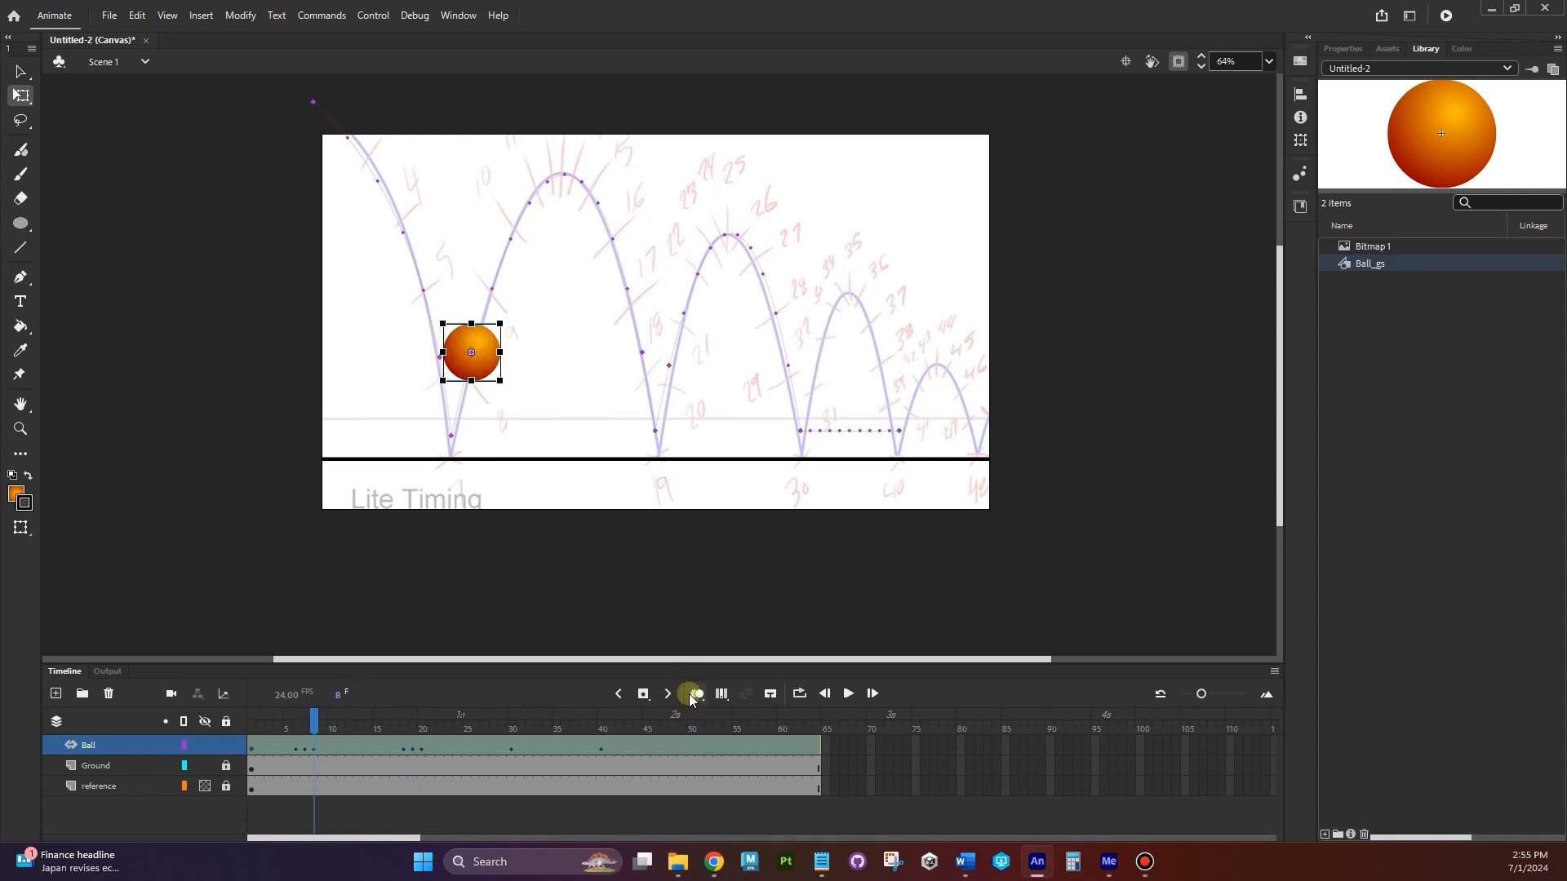
Insert a keyframe for the round ball at frame 13, the top of the arc between the first two contacts
left_click_drag(303, 724, 359, 710)
left_click(545, 152)
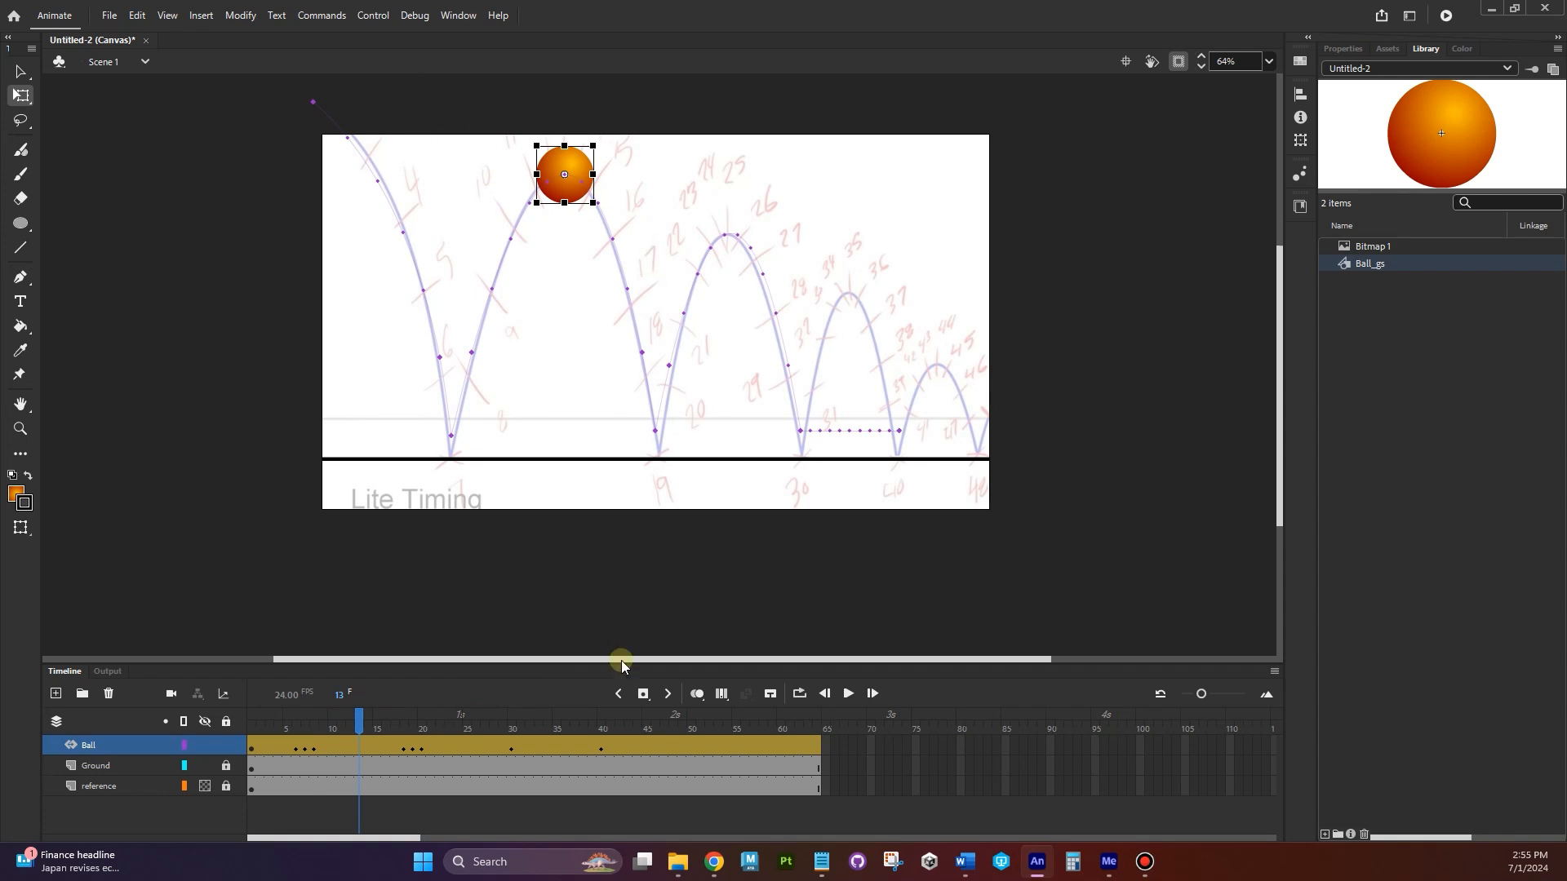
left_click(649, 697)
At frame 8, stretch the ball into a narrow oval again and tilt it along the rising path
left_click(354, 720)
left_click_drag(354, 719, 316, 733)
left_click(492, 352)
left_click_drag(502, 353, 514, 316)
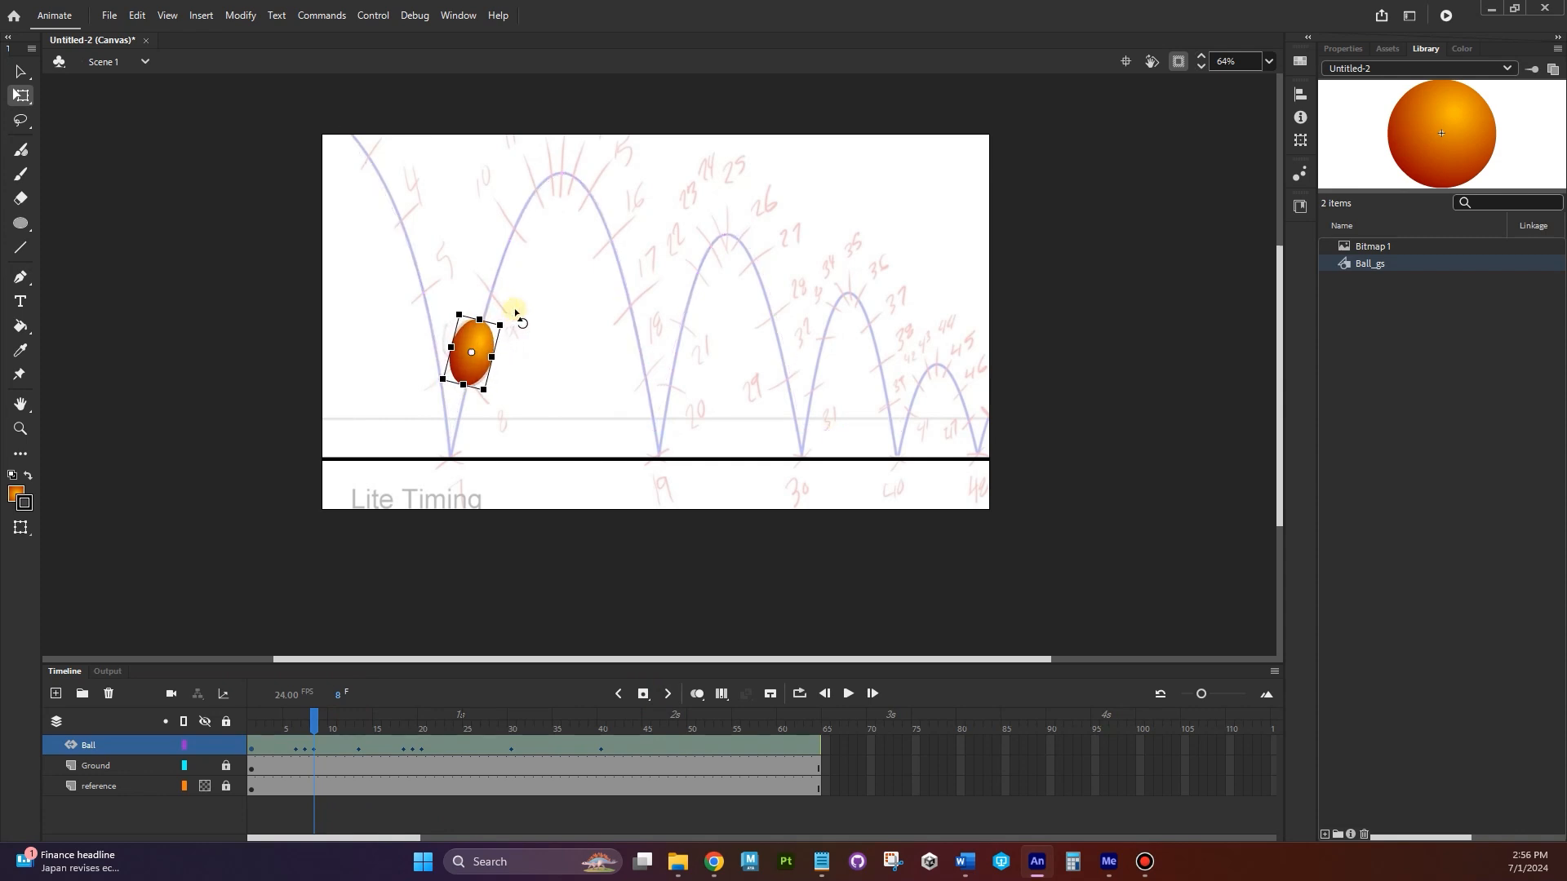
At frame 18, stretch the ball into a narrow oval and tilt it along the falling path
left_click_drag(314, 715, 404, 715)
left_click(655, 356)
left_click_drag(670, 352, 658, 315)
Play back the animation from near the start to check how the ball's shape changes around the top of the arc
left_click_drag(399, 713, 359, 715)
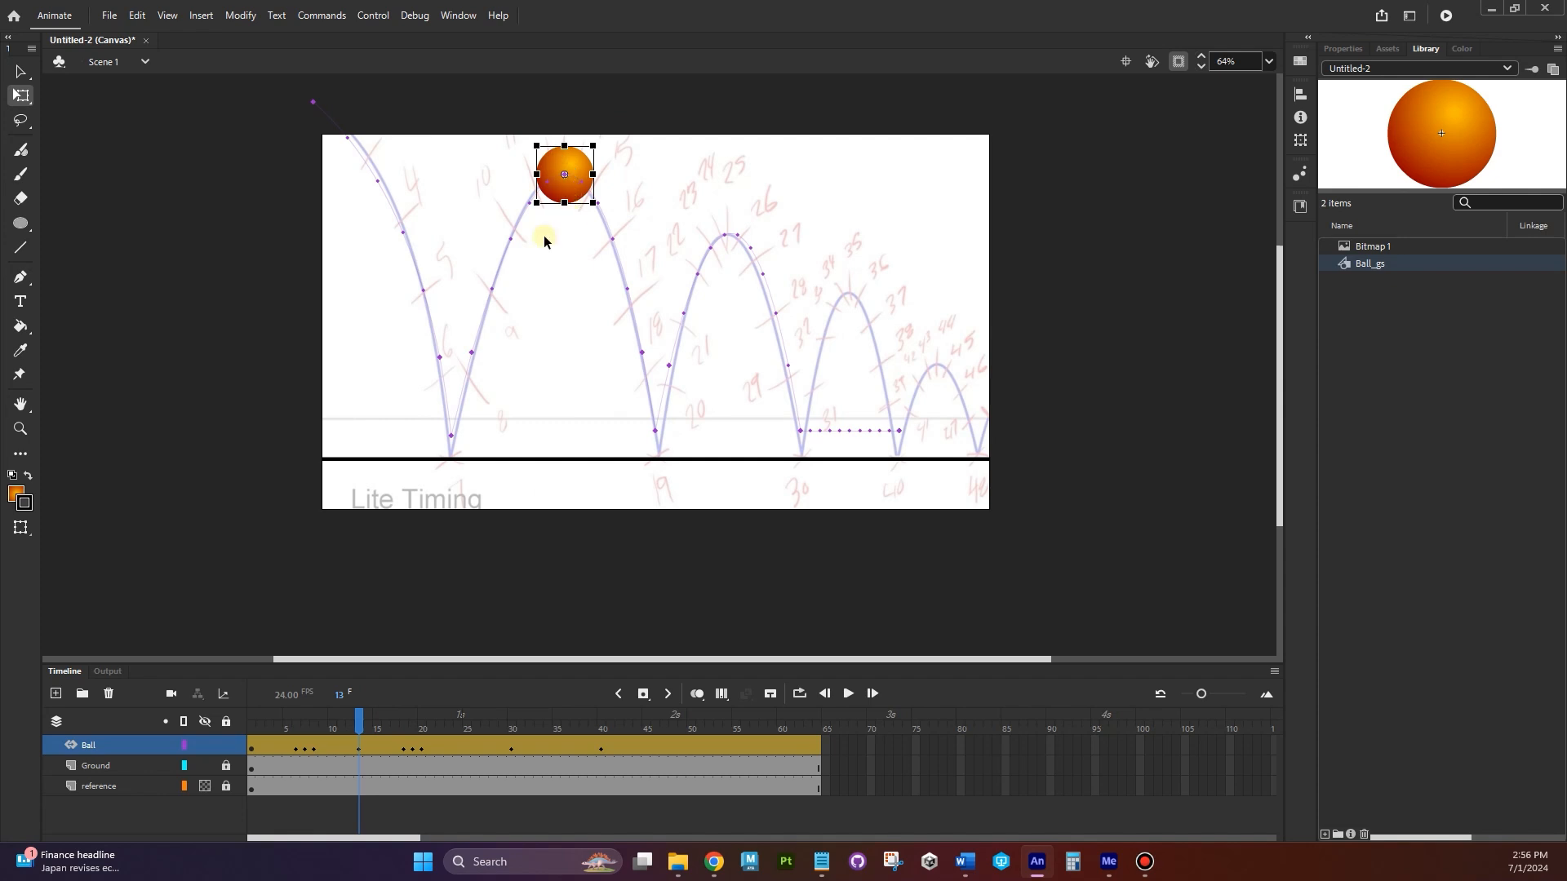
left_click_drag(359, 716, 259, 717)
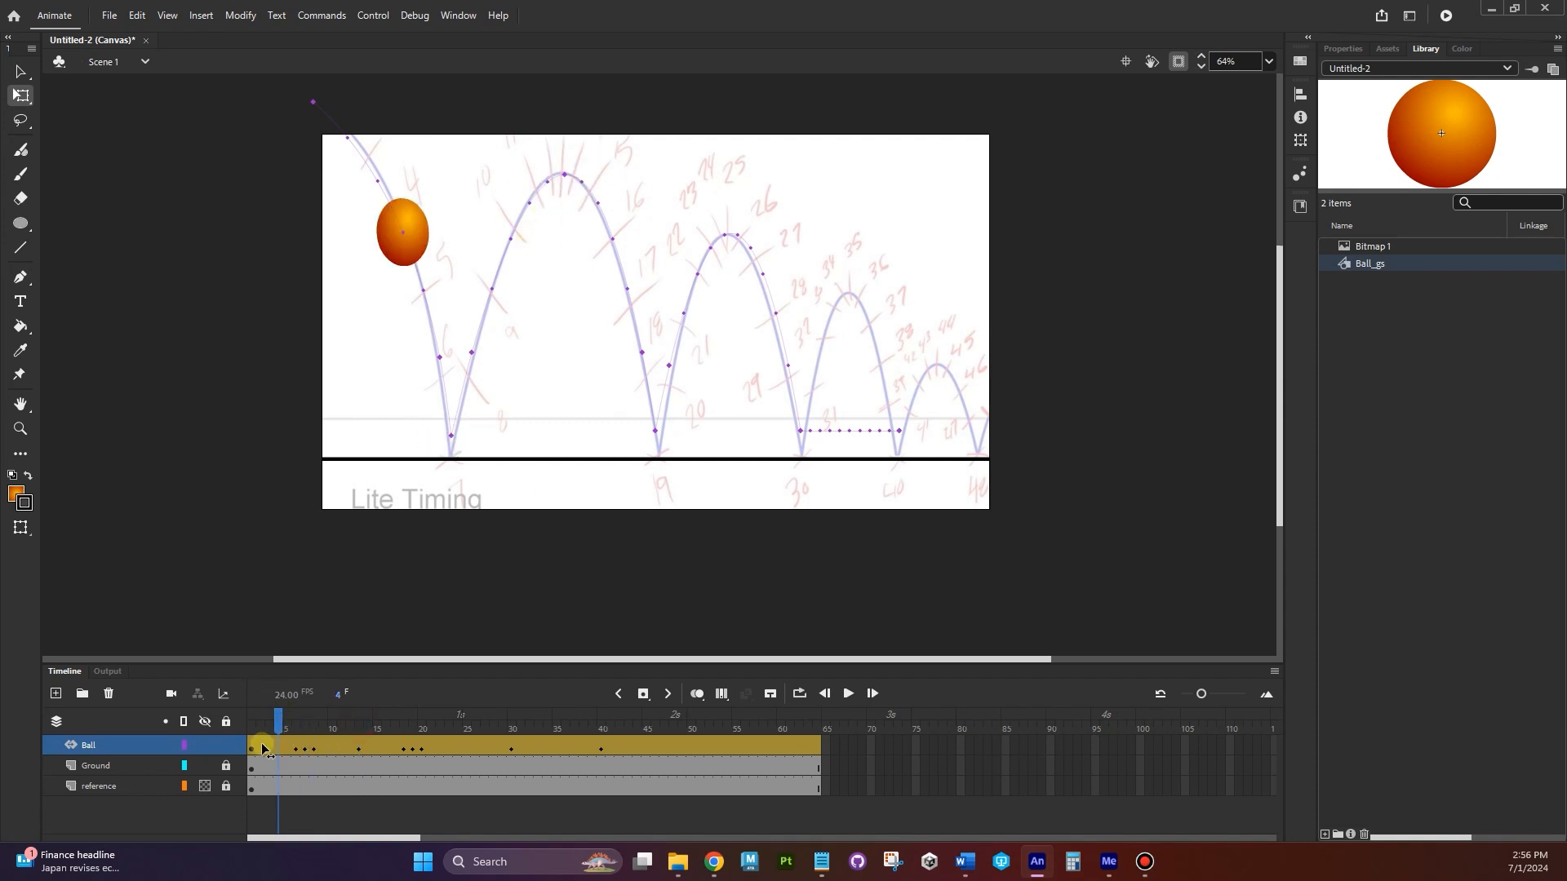
left_click(855, 693)
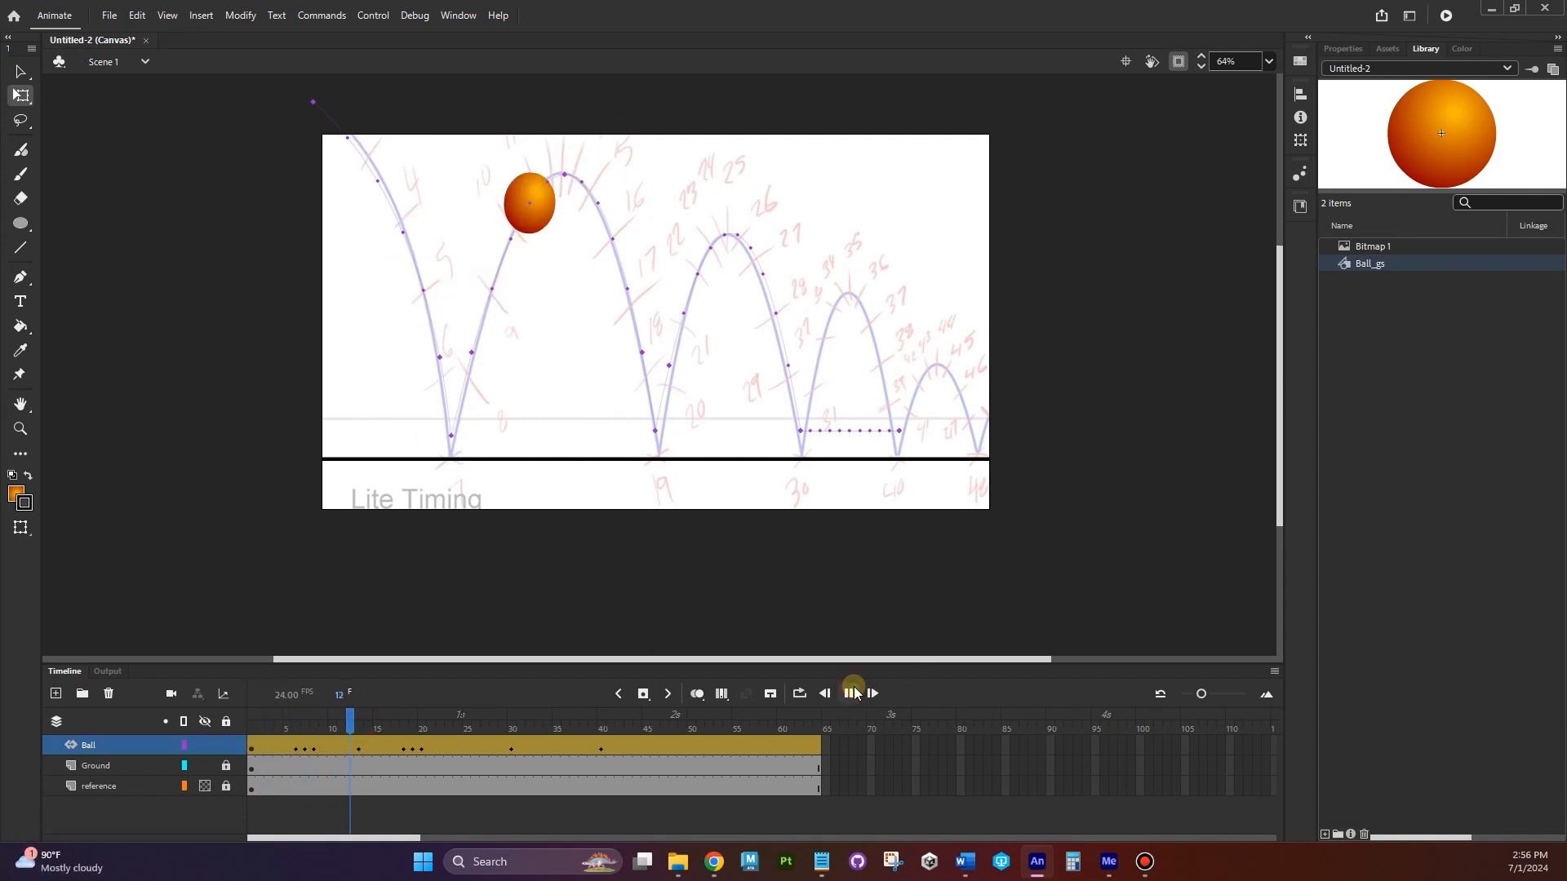
left_click(852, 694)
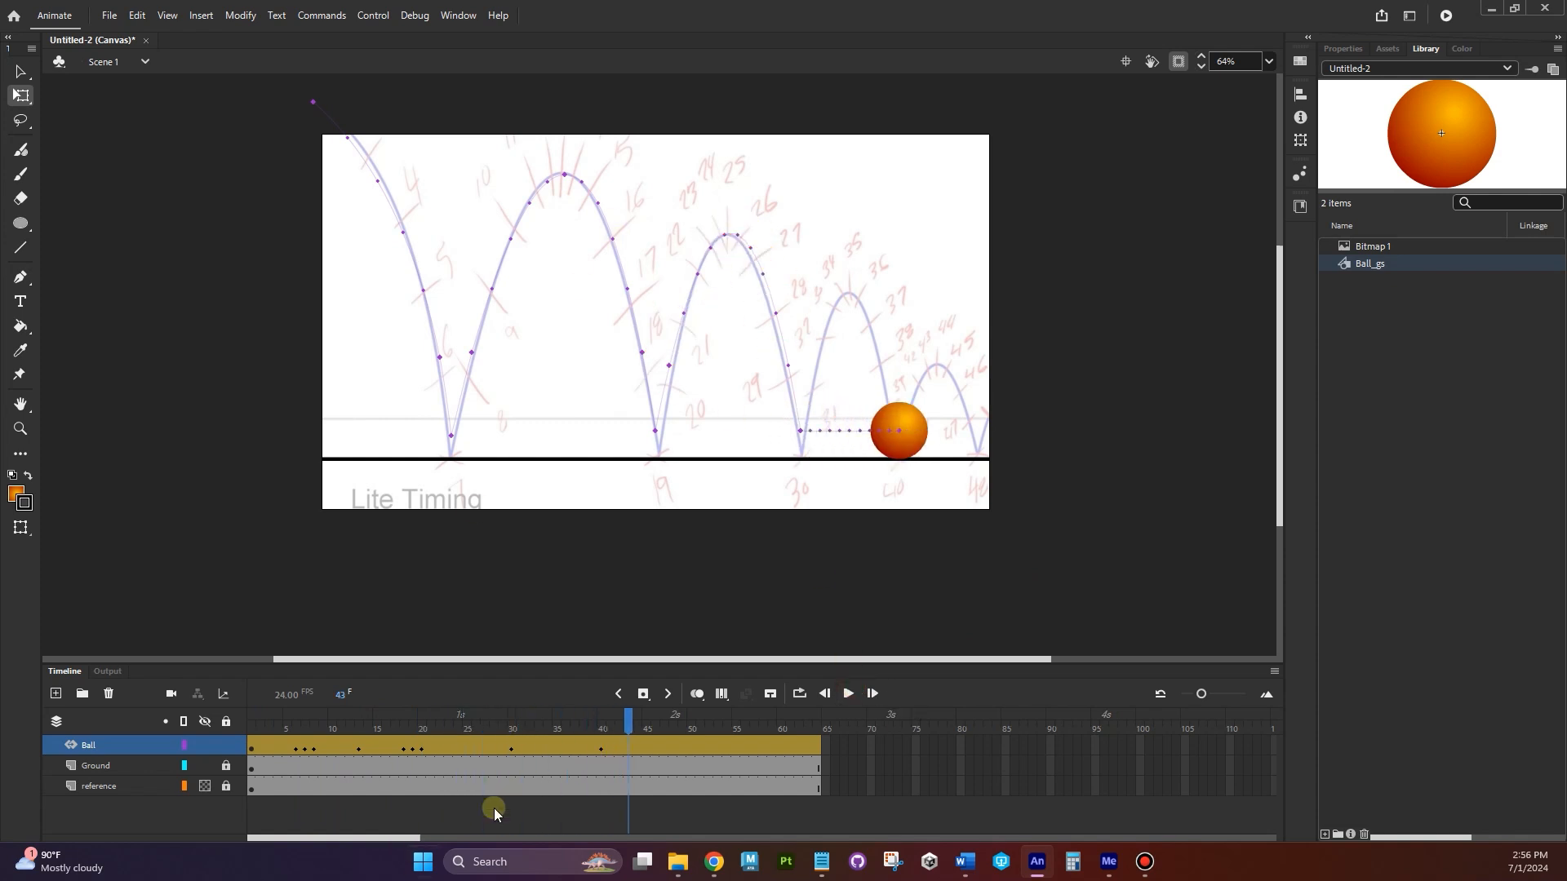
Insert keyframes on the Ball layer at frame 25 near the next arc's top and at frames 29 and 31 around the third contact
left_click_drag(624, 718, 465, 751)
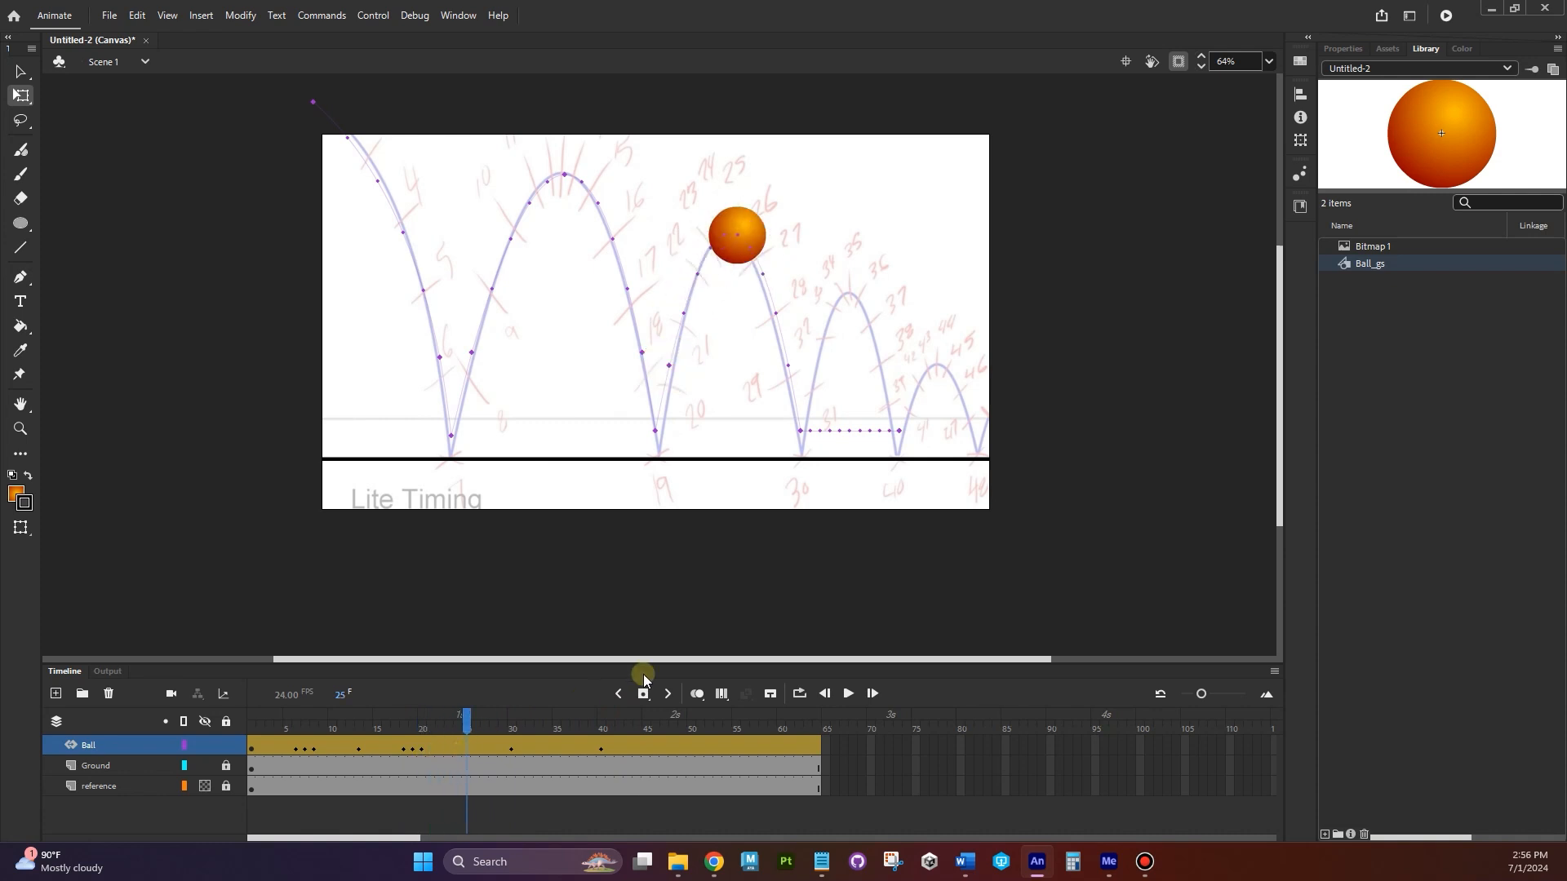
At frame 19, straighten the ball and squash it into a flatter, wider oval resting on the ground line
left_click_drag(463, 717, 412, 733)
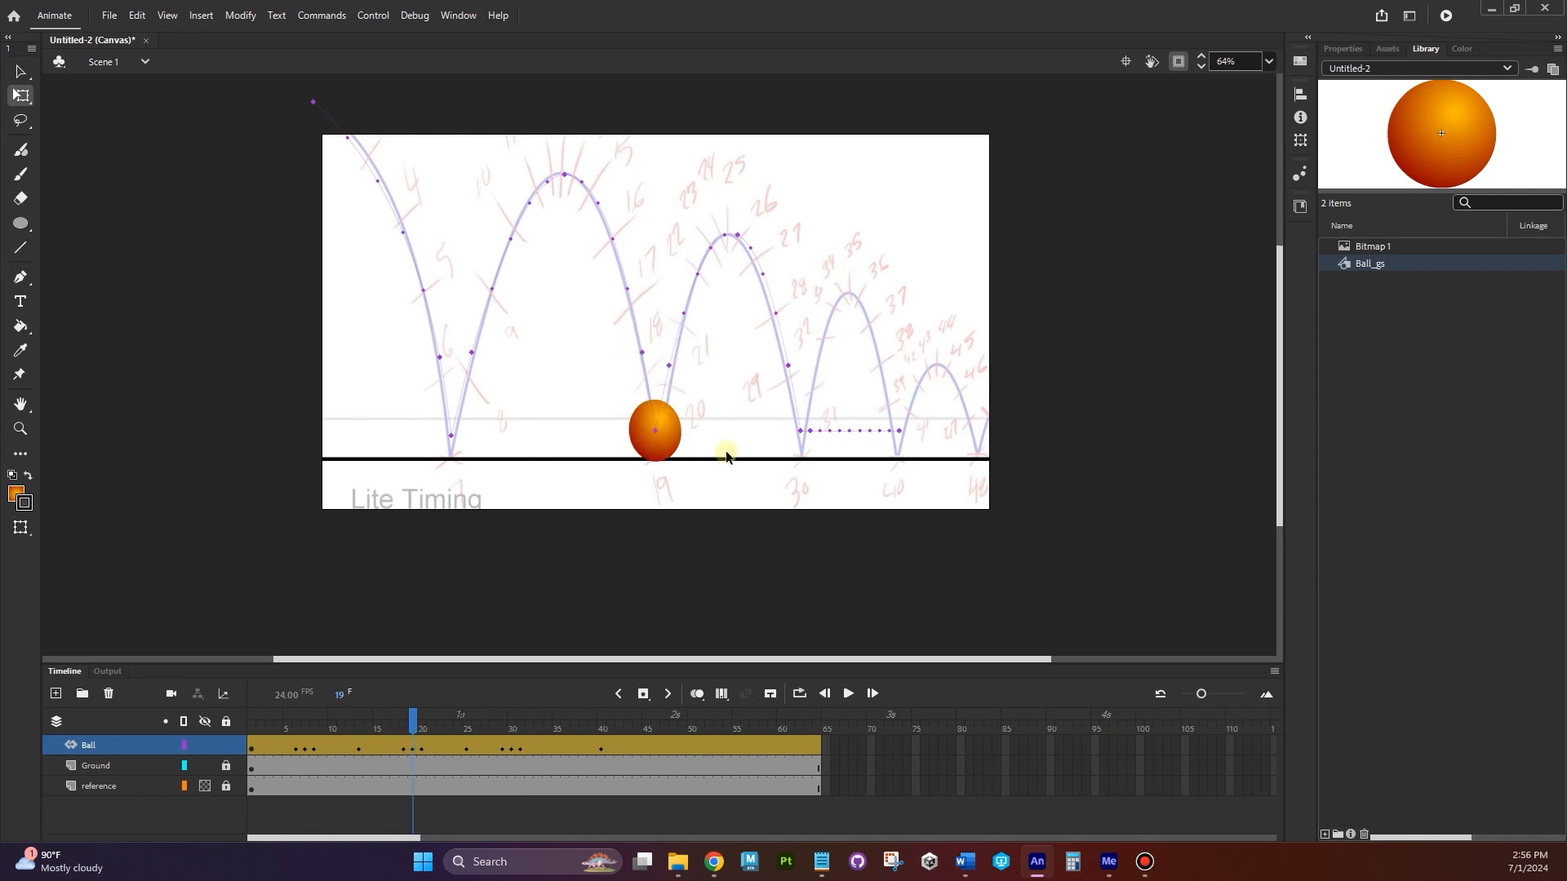
left_click(665, 422)
mouse_move(686, 390)
left_mouse_down()
mouse_move(654, 405)
mouse_move(687, 429)
mouse_move(690, 398)
left_mouse_up()
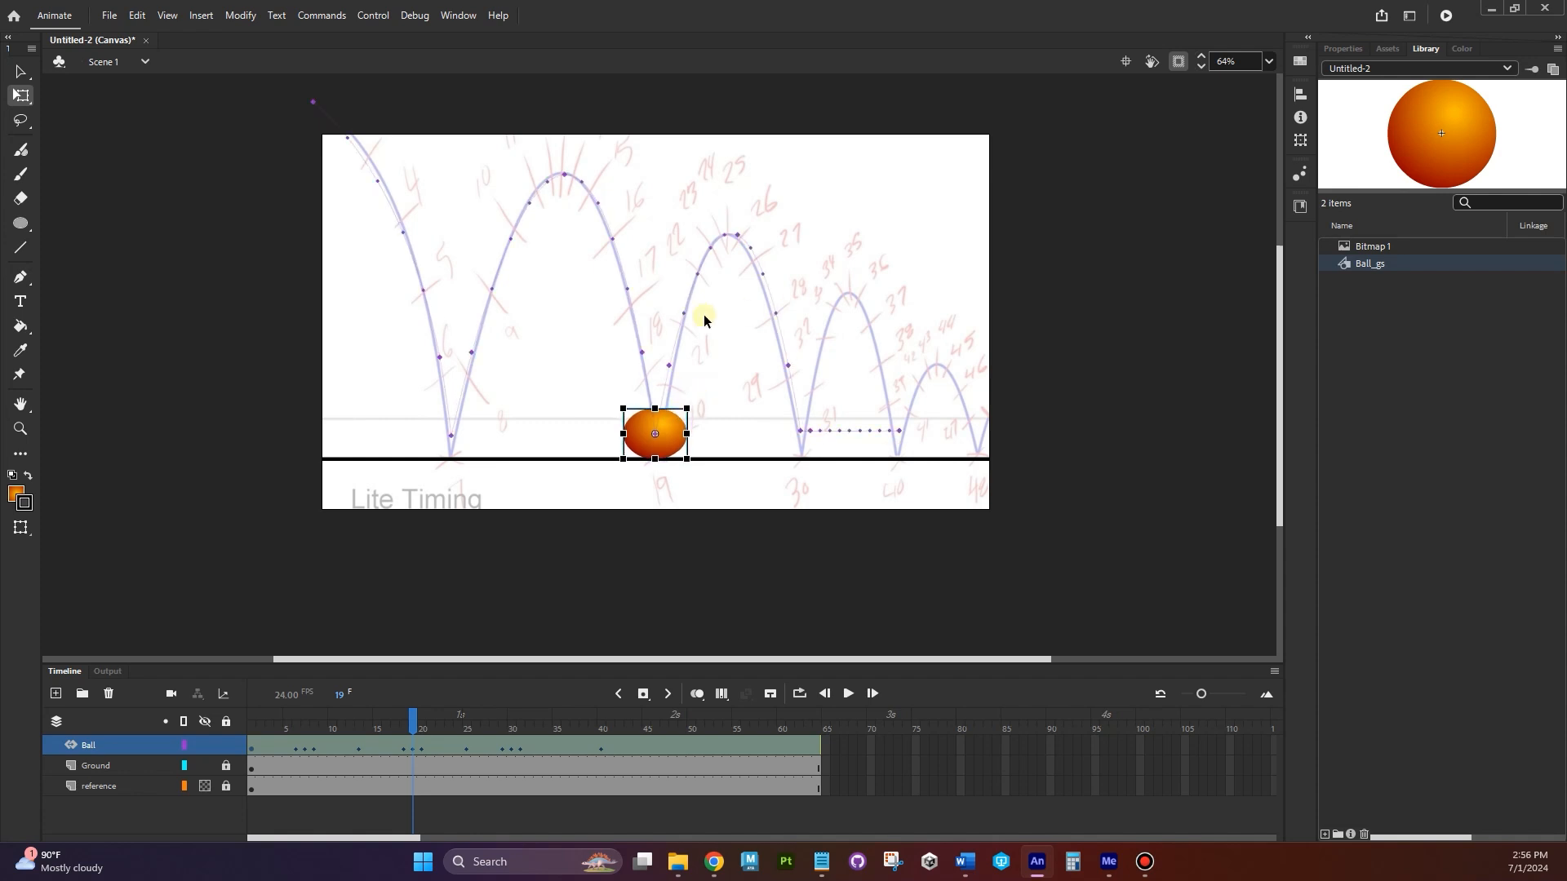
Stretch the ball into a narrow oval at frames 20 and 29, tilting it along the rising and falling path respectively
left_click_drag(415, 717, 425, 719)
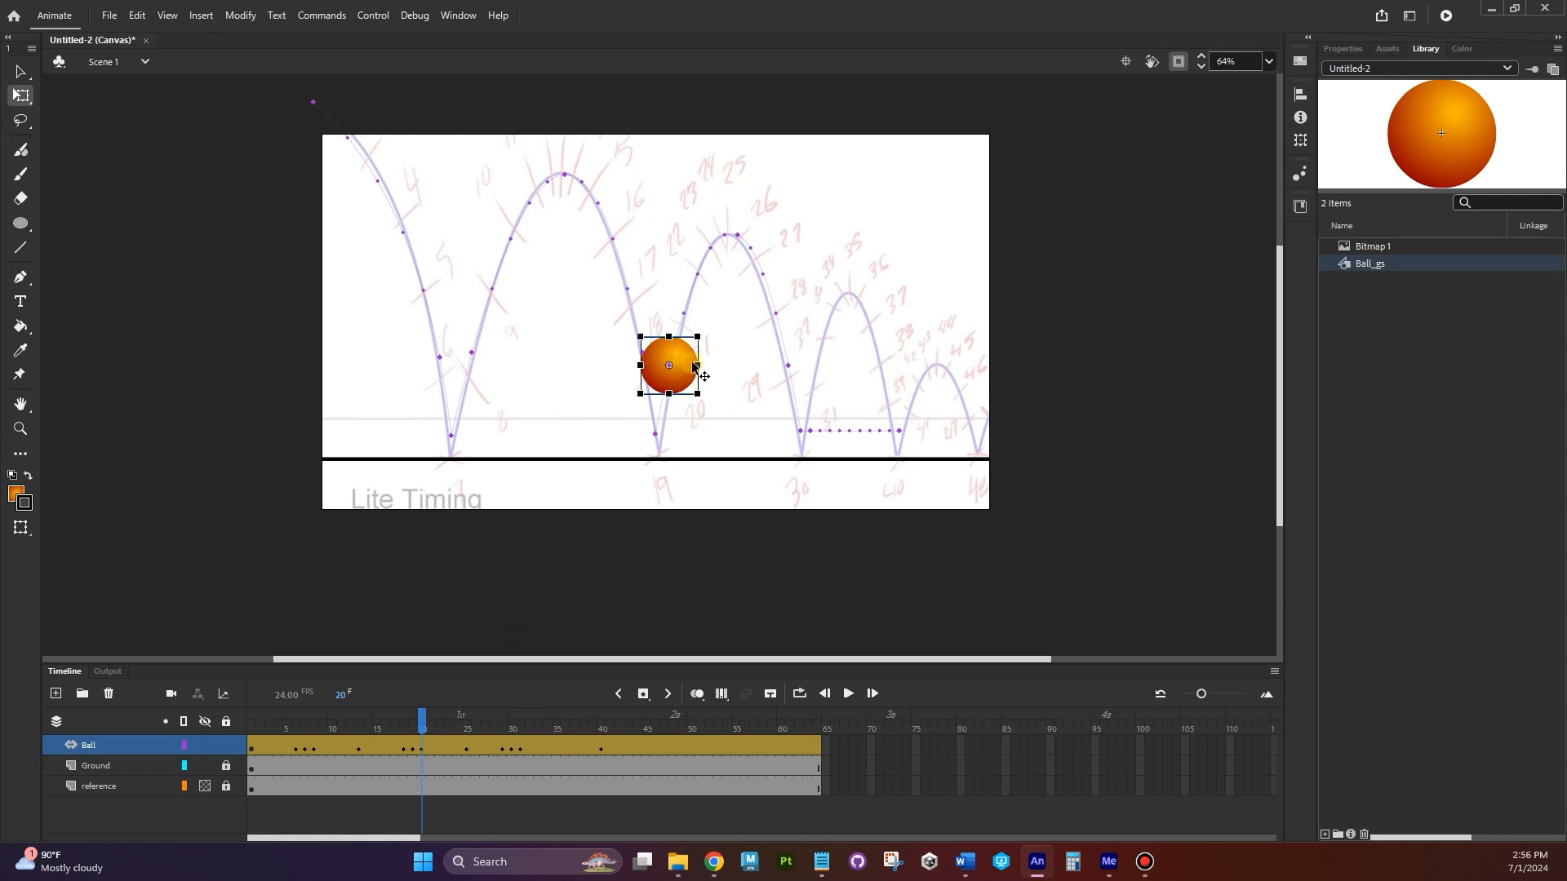
mouse_move(698, 365)
left_mouse_down()
mouse_move(669, 331)
mouse_move(699, 333)
left_mouse_up()
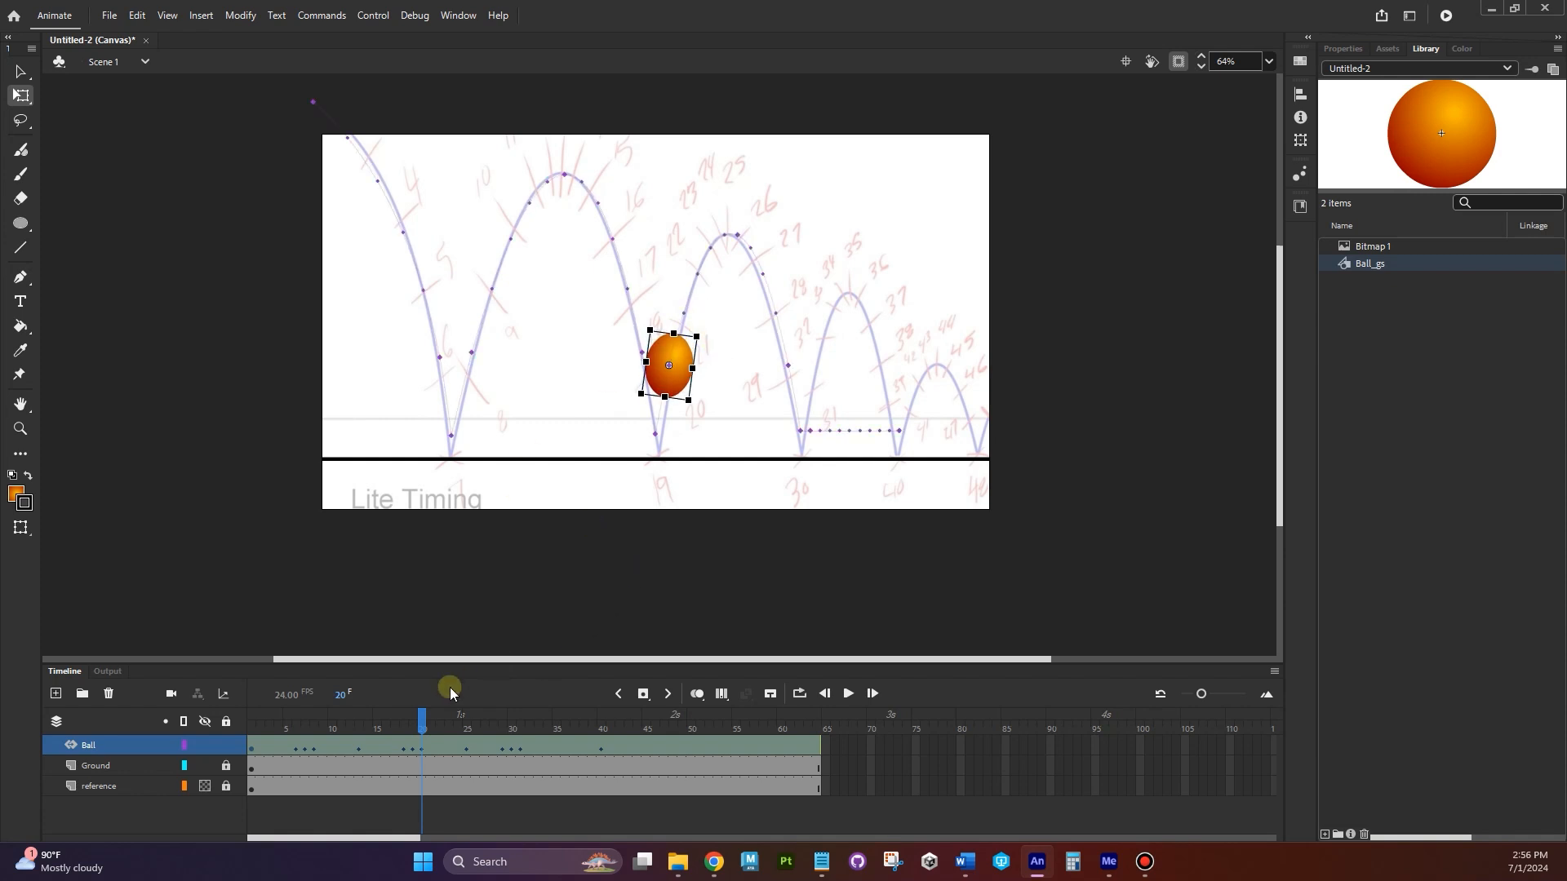
left_click_drag(424, 723, 503, 723)
left_click_drag(816, 365, 810, 323)
At frame 30, straighten the ball and squash it into a flatter, wider oval on the ground line
left_click(512, 748)
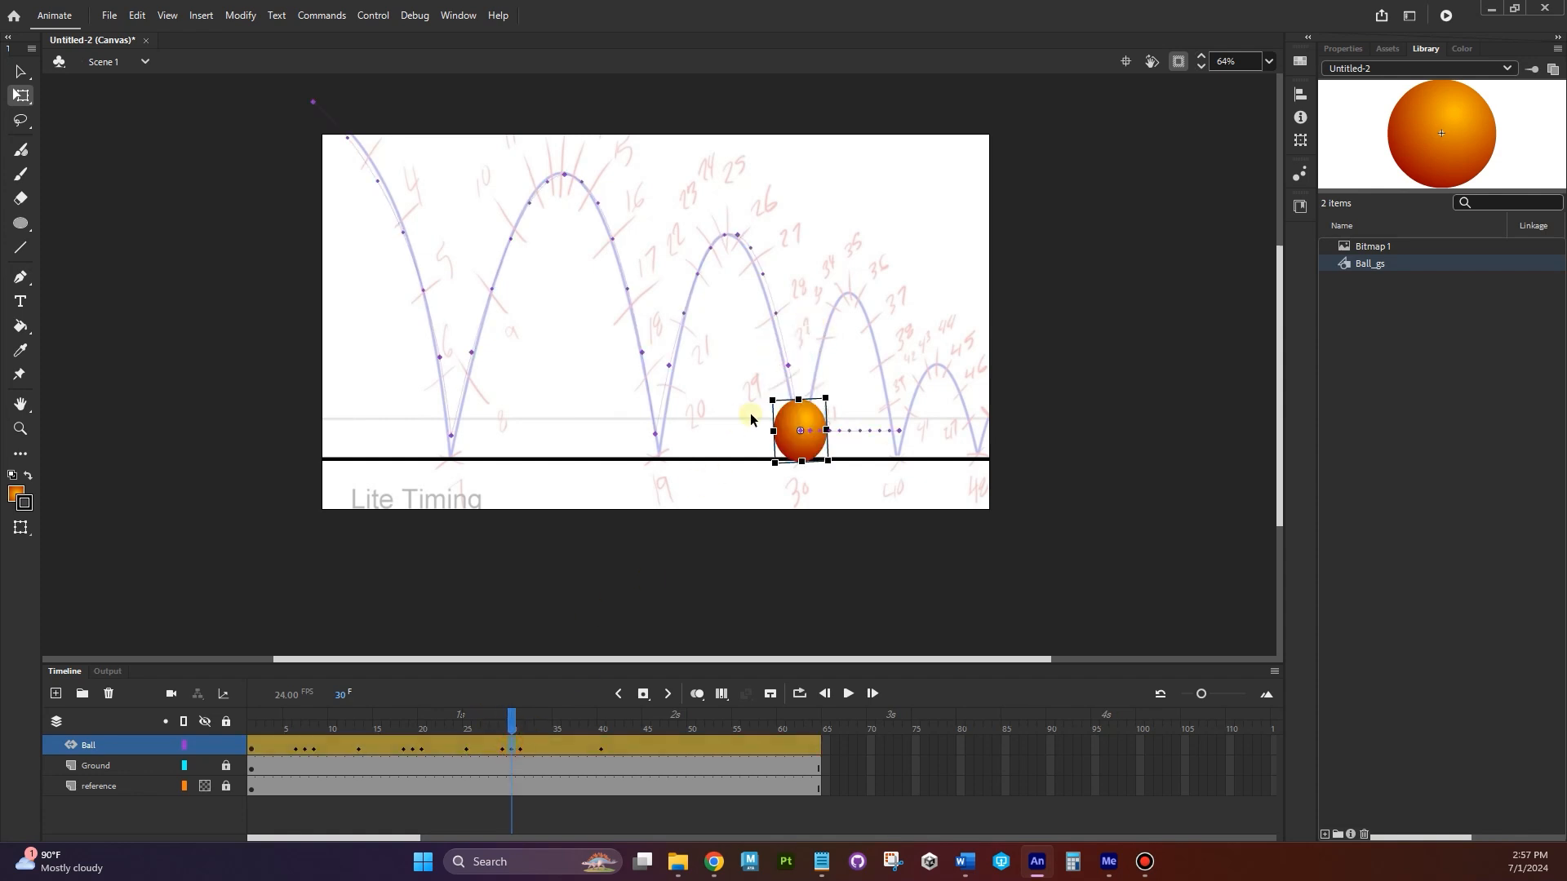
mouse_move(830, 392)
left_mouse_down()
mouse_move(801, 407)
mouse_move(832, 431)
mouse_move(842, 396)
left_mouse_up()
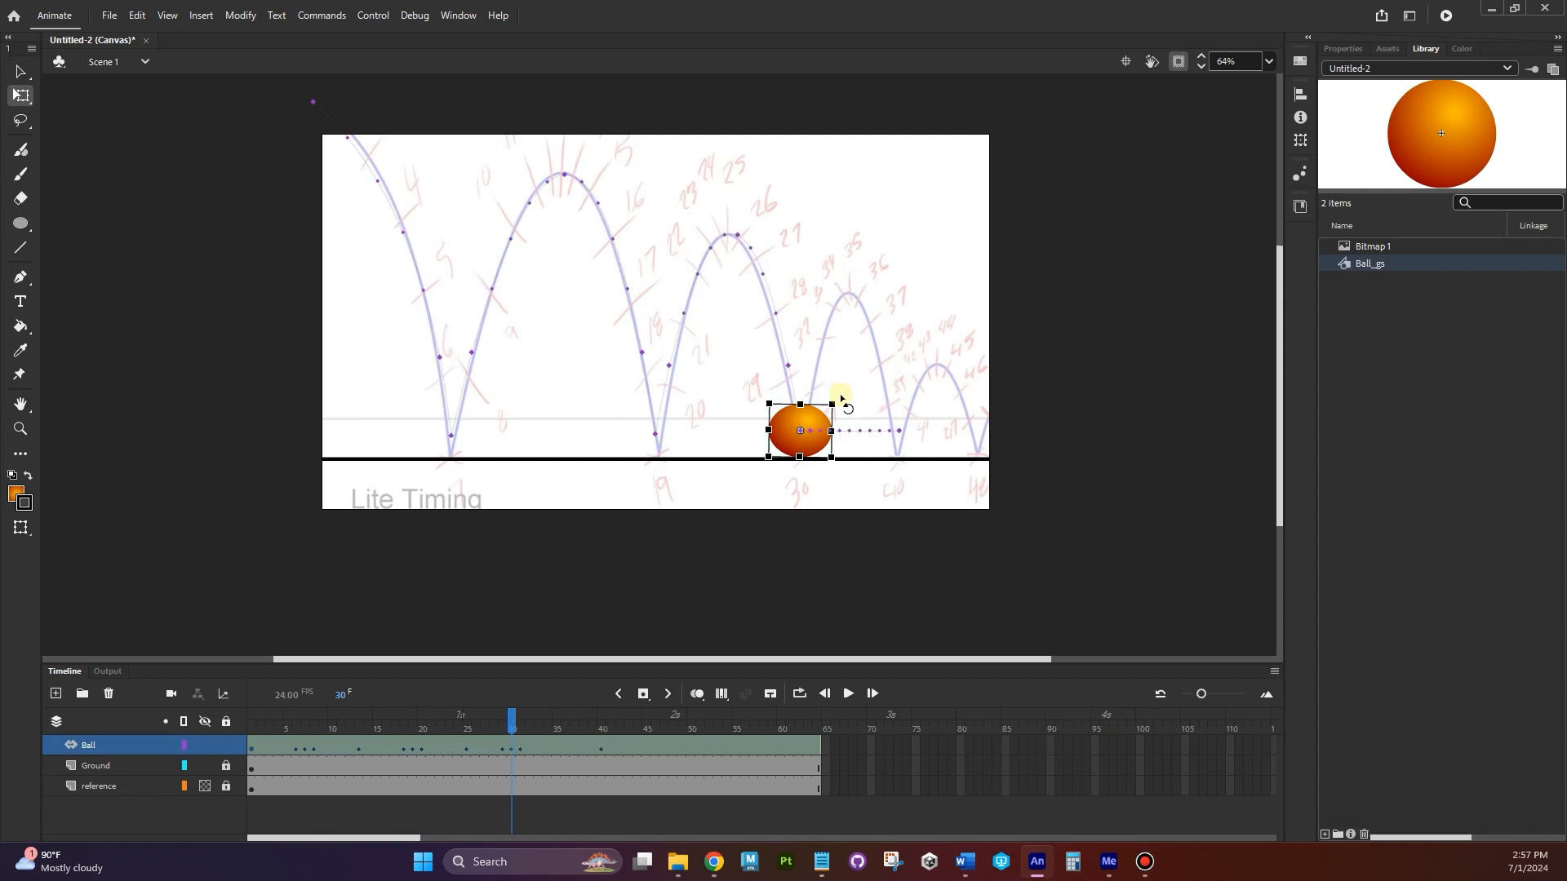
At frame 31, stretch the ball into a narrow oval and tilt it slightly along the rising path after the third contact
left_click(519, 745)
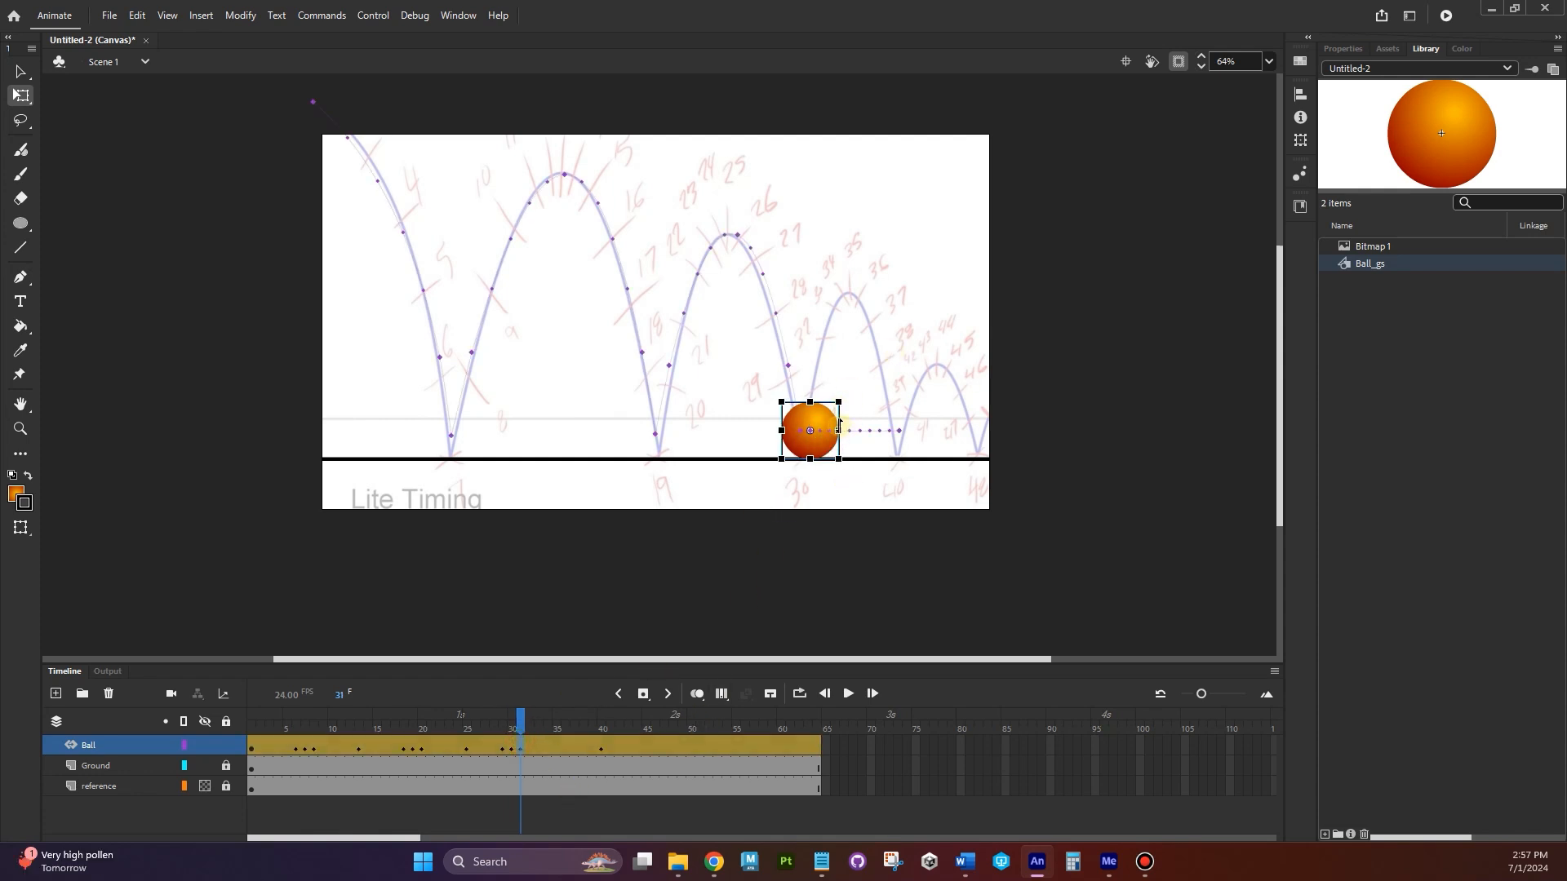
left_click_drag(838, 430, 845, 399)
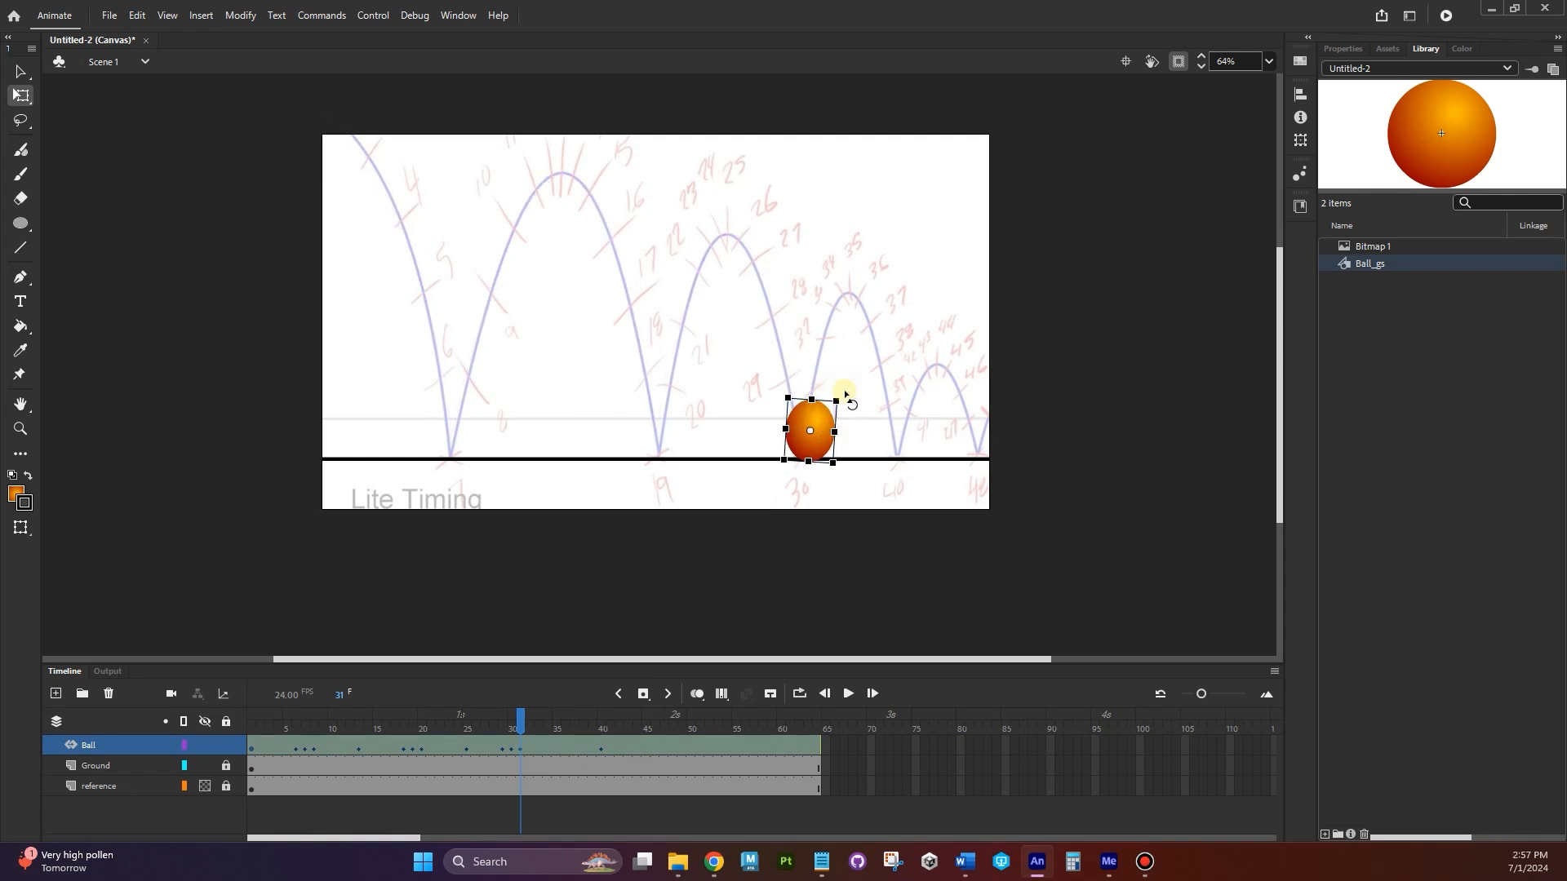
Set a loop range from frame 1 through just past the third contact and play back the bounce animation
left_click(800, 694)
left_click_drag(496, 714, 251, 714)
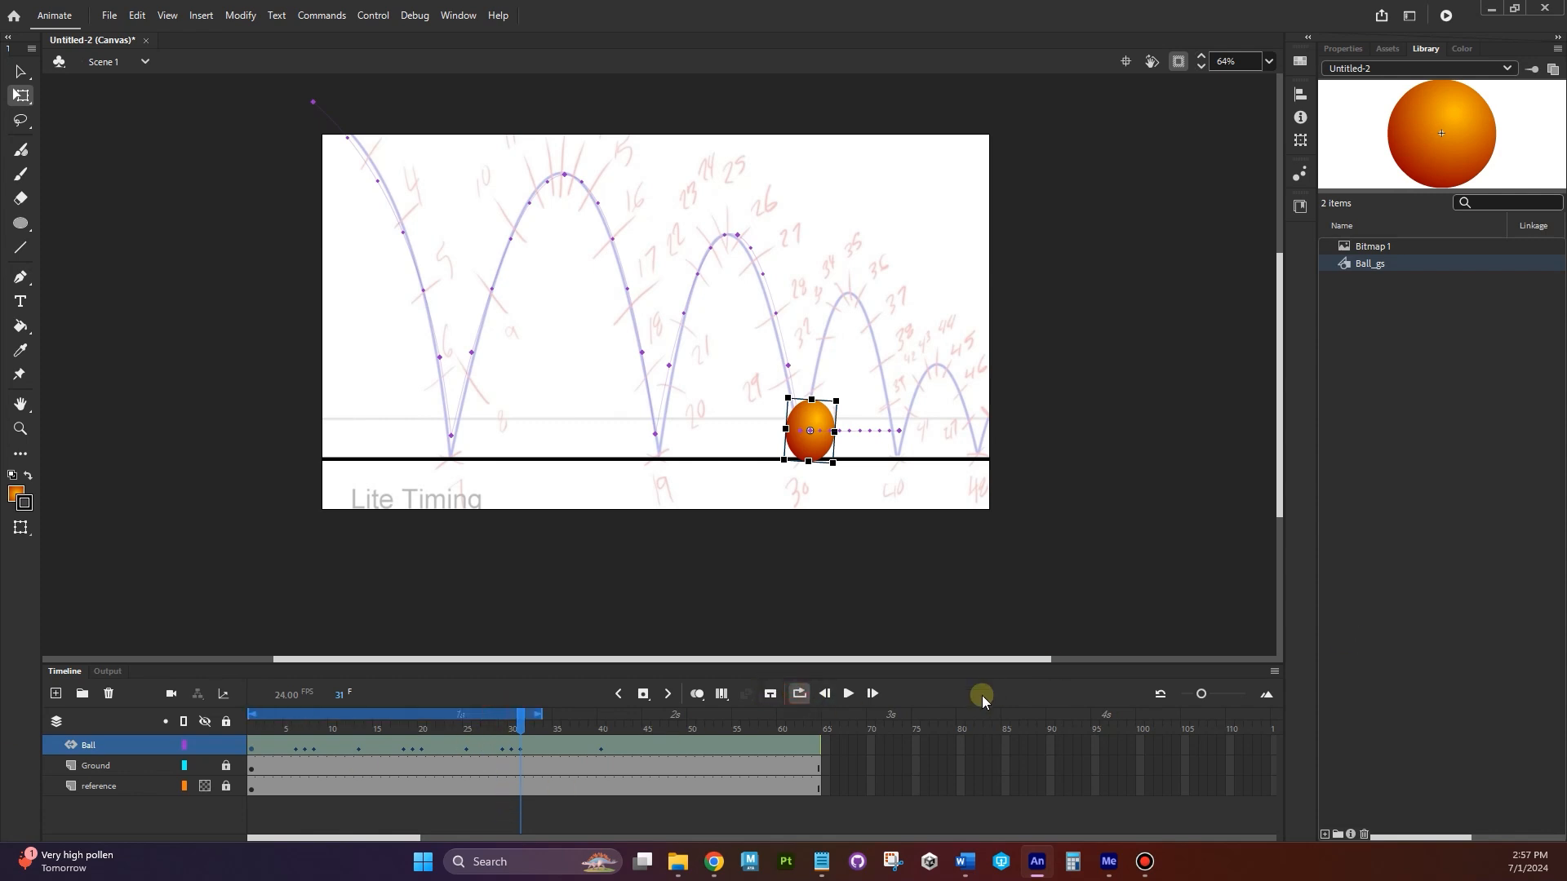
left_click(849, 694)
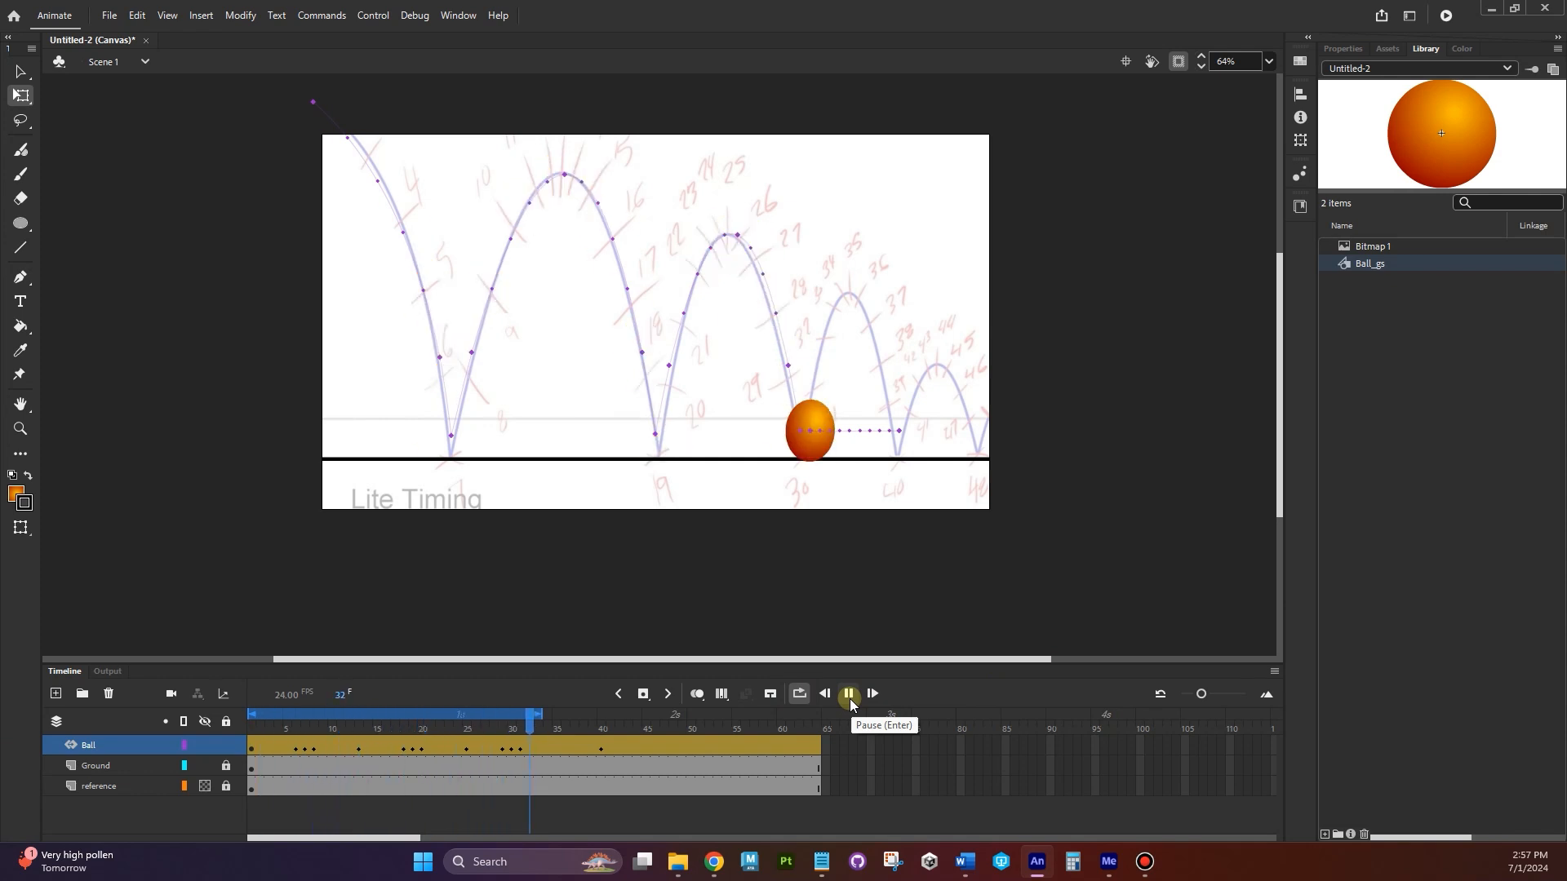
left_click(849, 696)
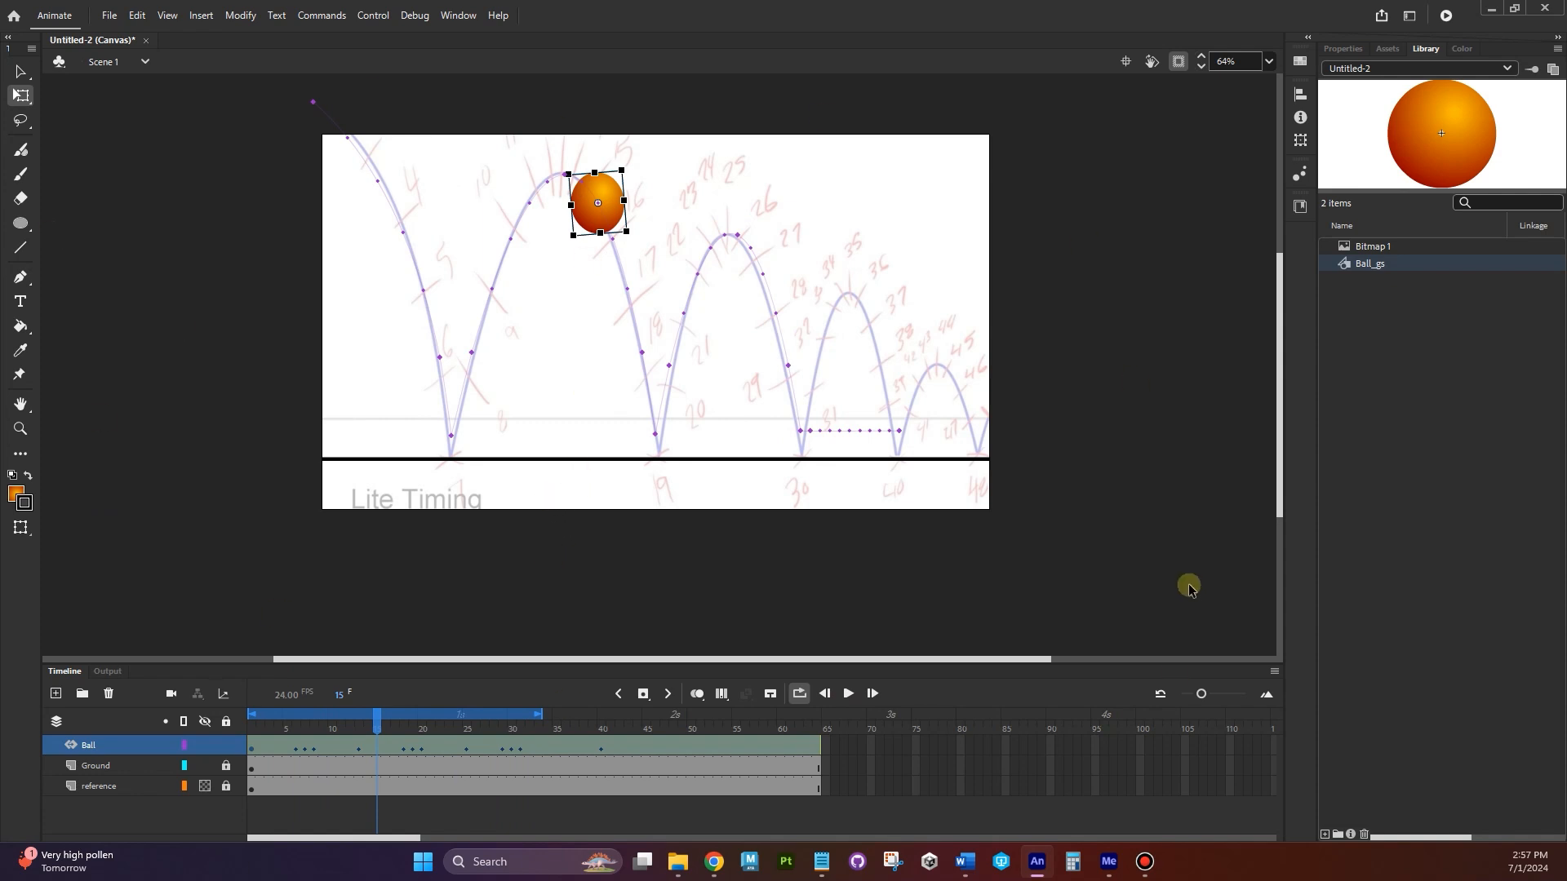
Delete the reference layer and turn off loop playback
left_click(115, 787)
left_click(109, 693)
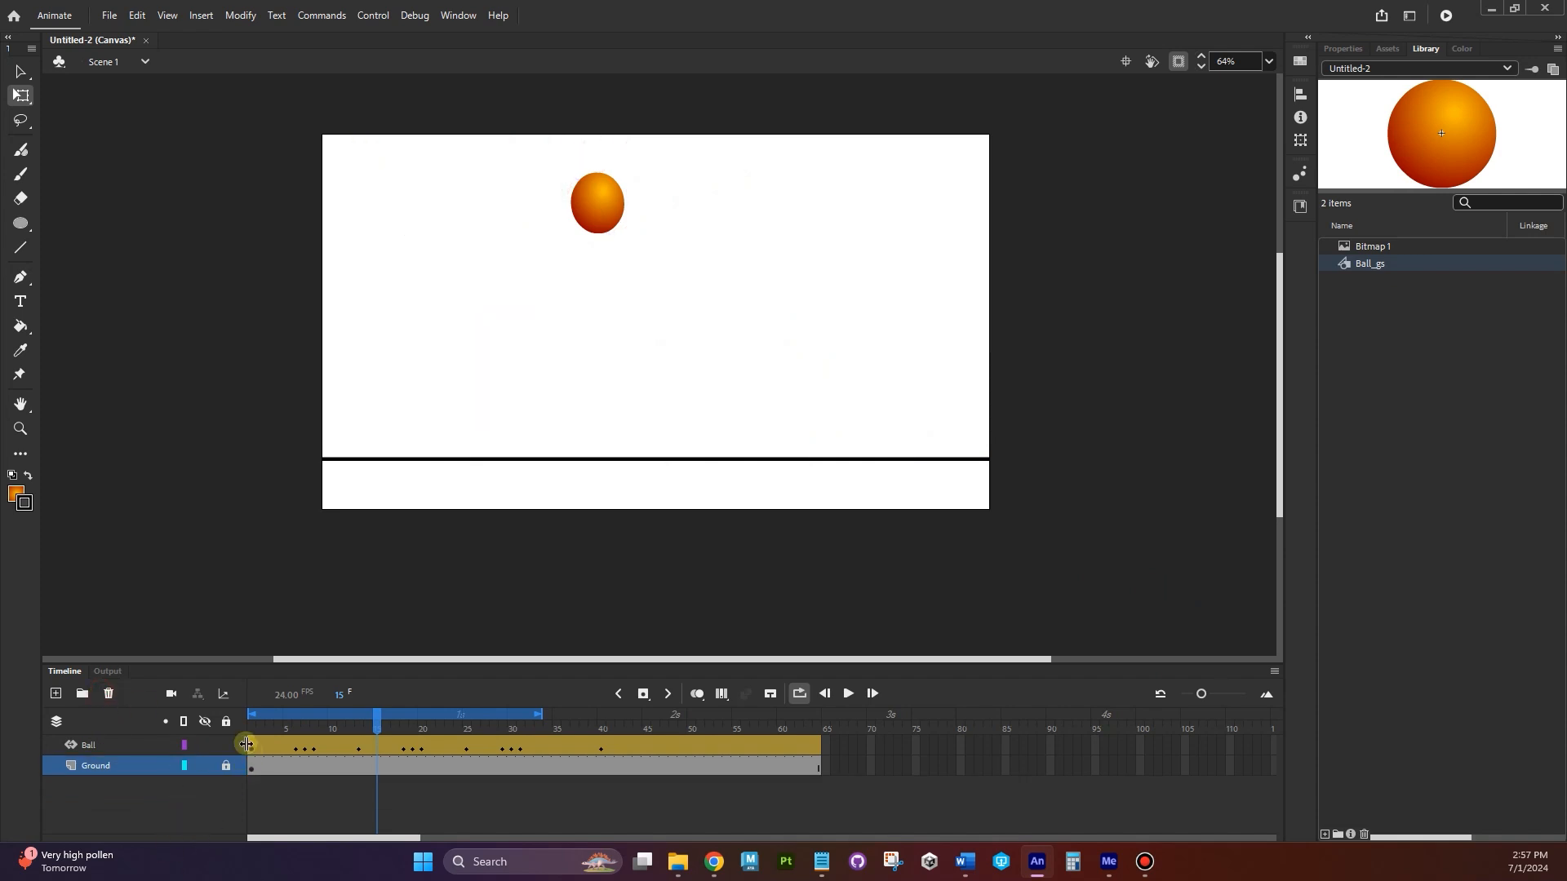
left_click(805, 688)
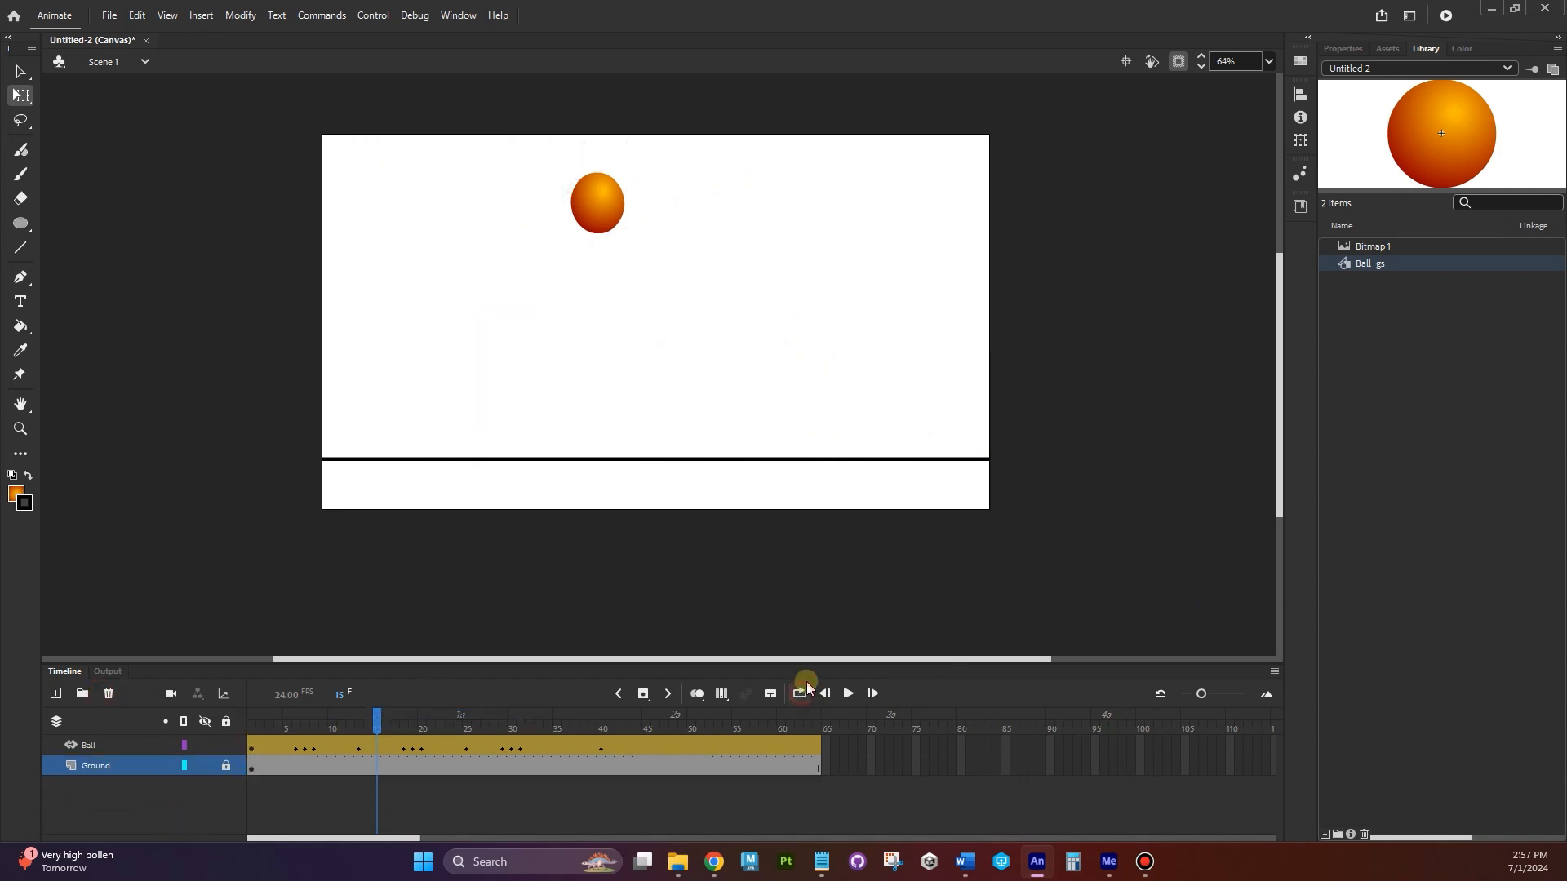
Select all frames from frame 32 onward on both the Ball and Ground layers
left_click(603, 746)
left_click(608, 727)
left_click_drag(608, 726, 529, 733)
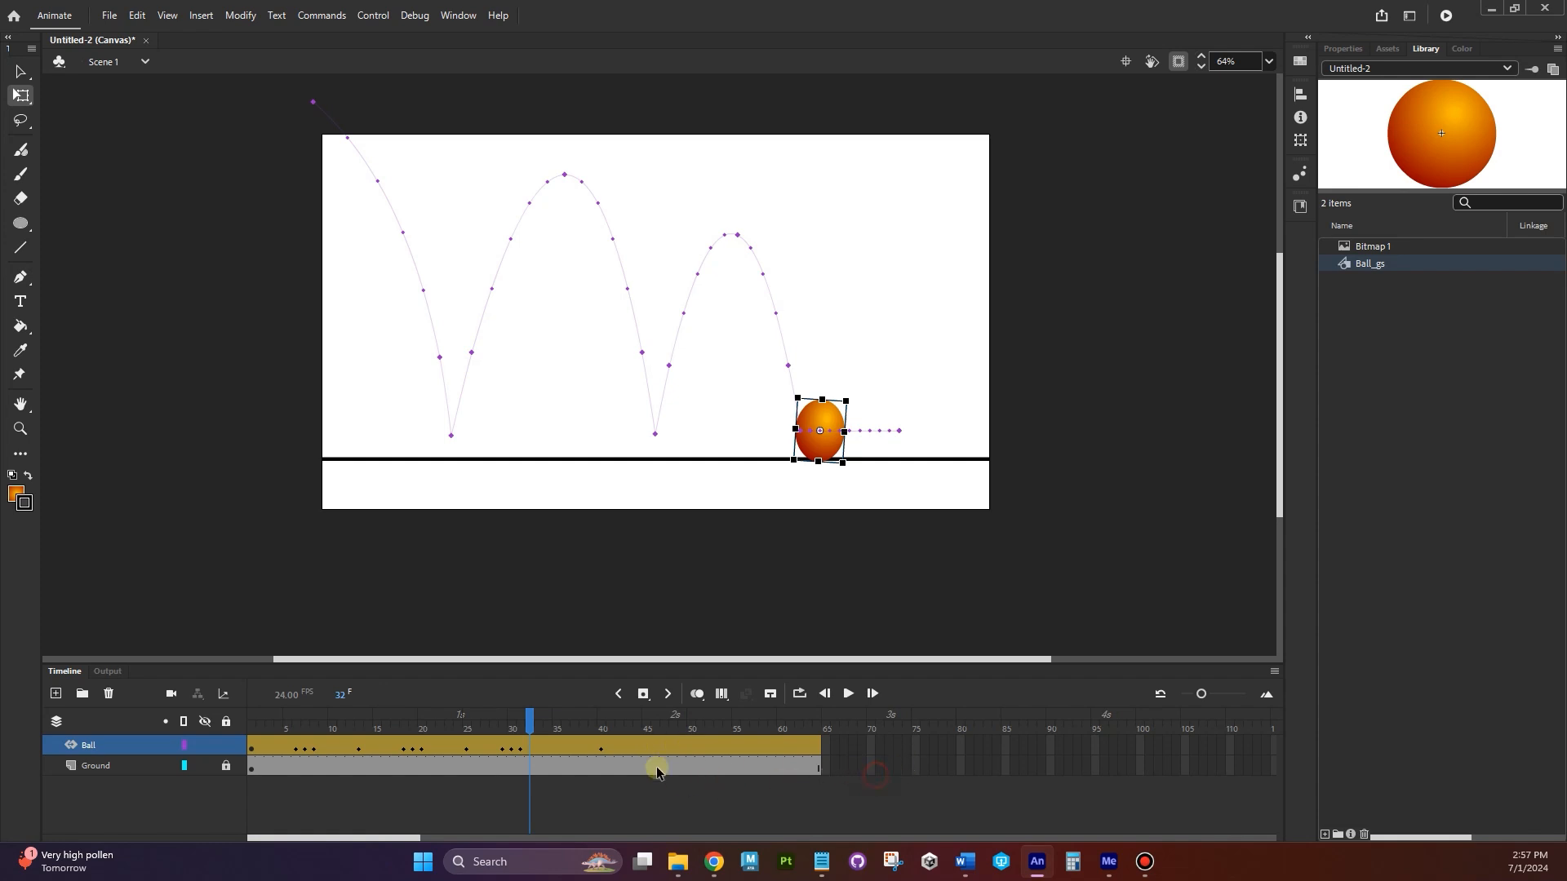
left_click_drag(872, 767, 531, 741)
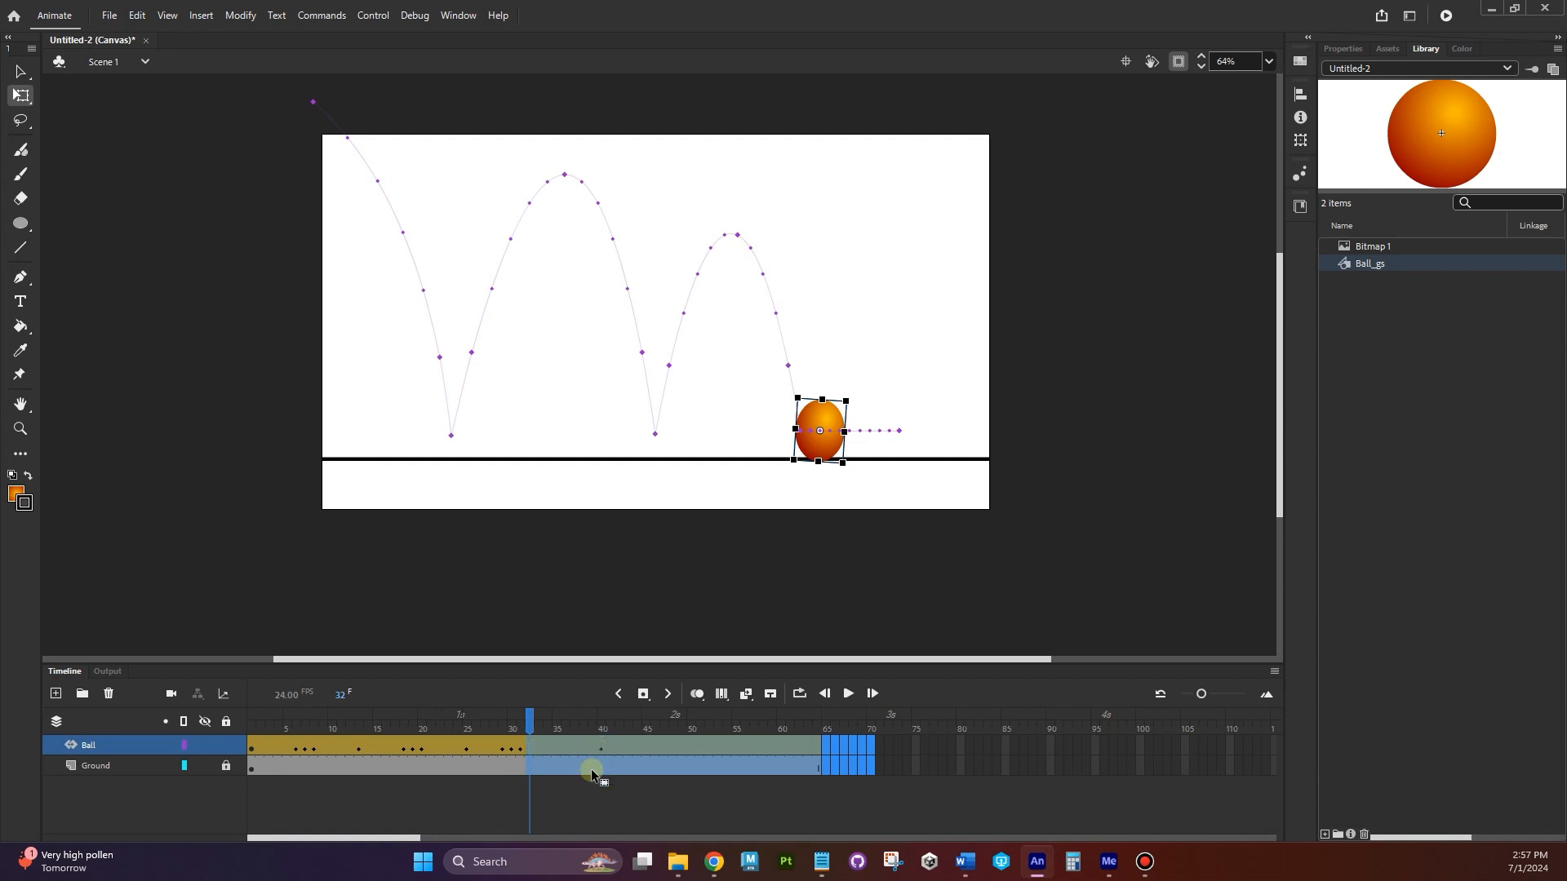
right_click(684, 752)
left_click(752, 285)
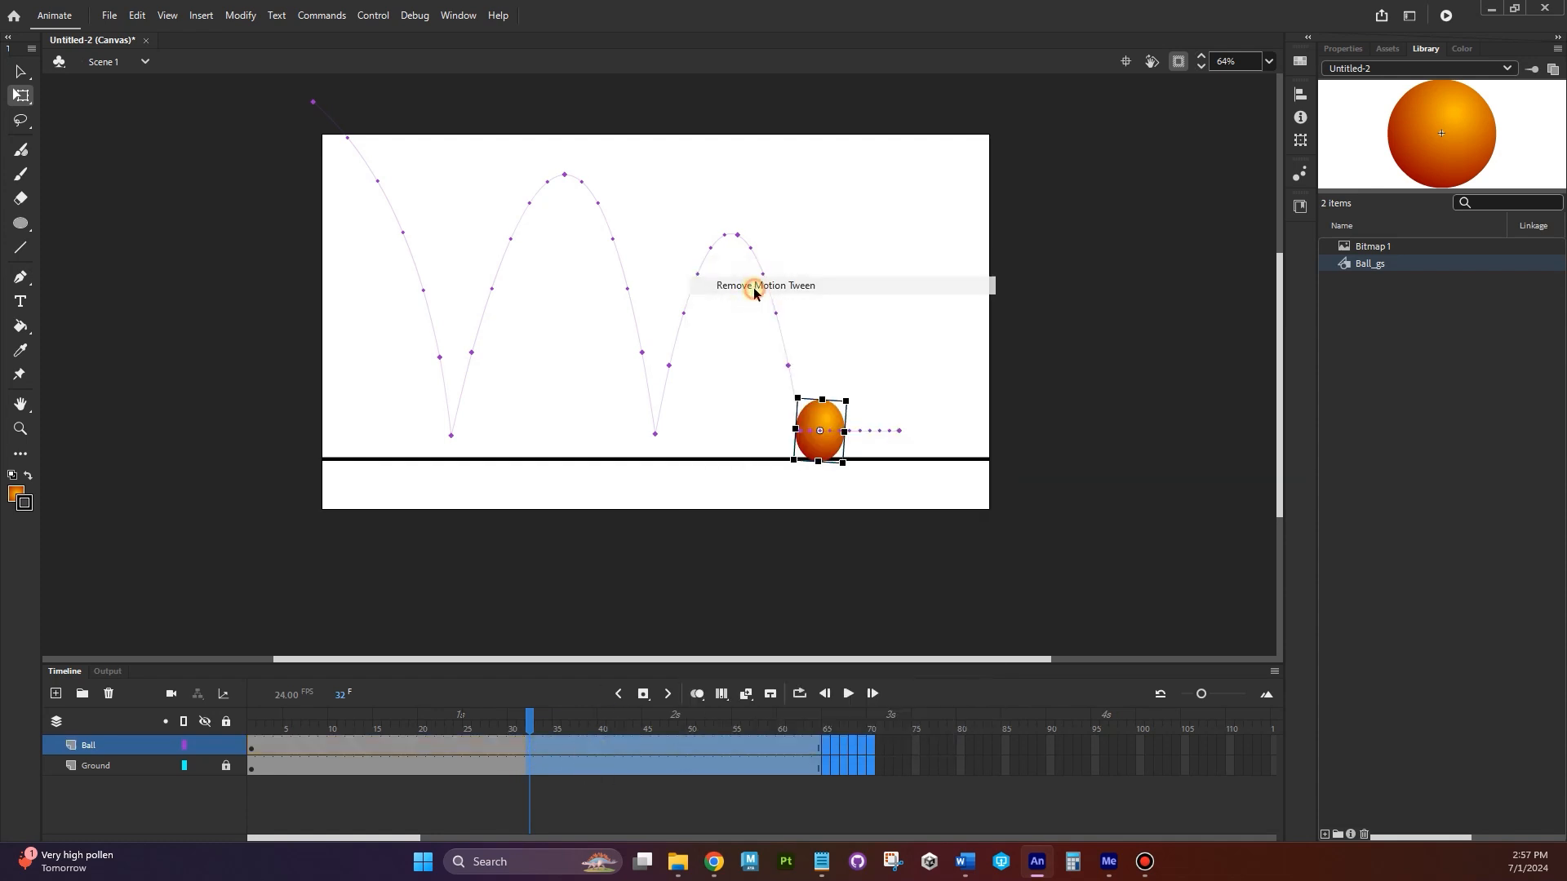
key("ctrl+z")
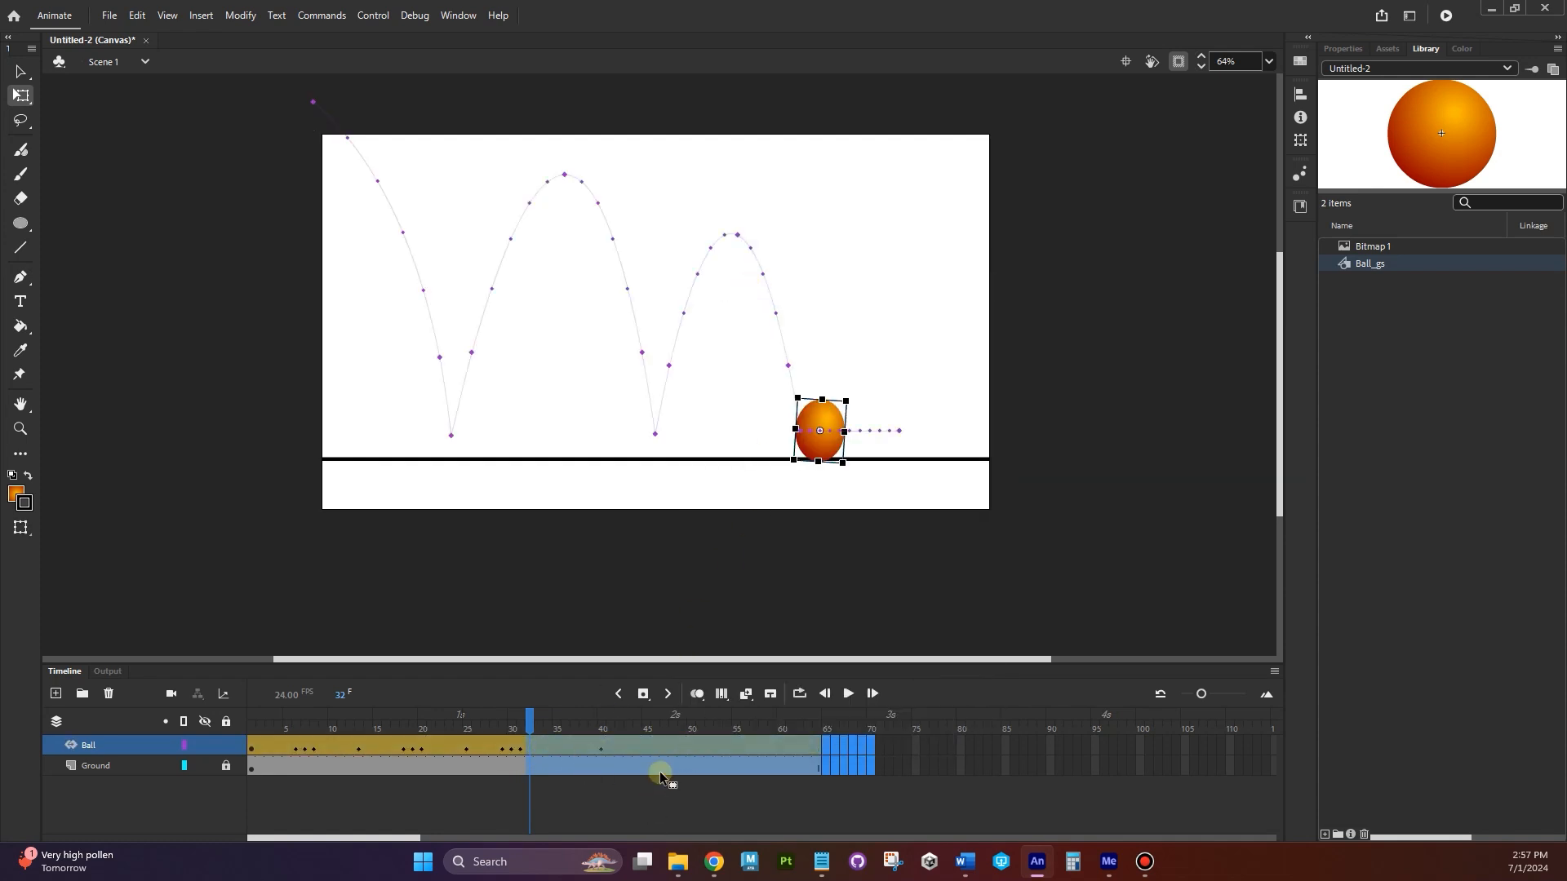
Remove the selected frames from the Ball and Ground layers so the animation ends at frame 31
right_click(675, 753)
left_click(762, 353)
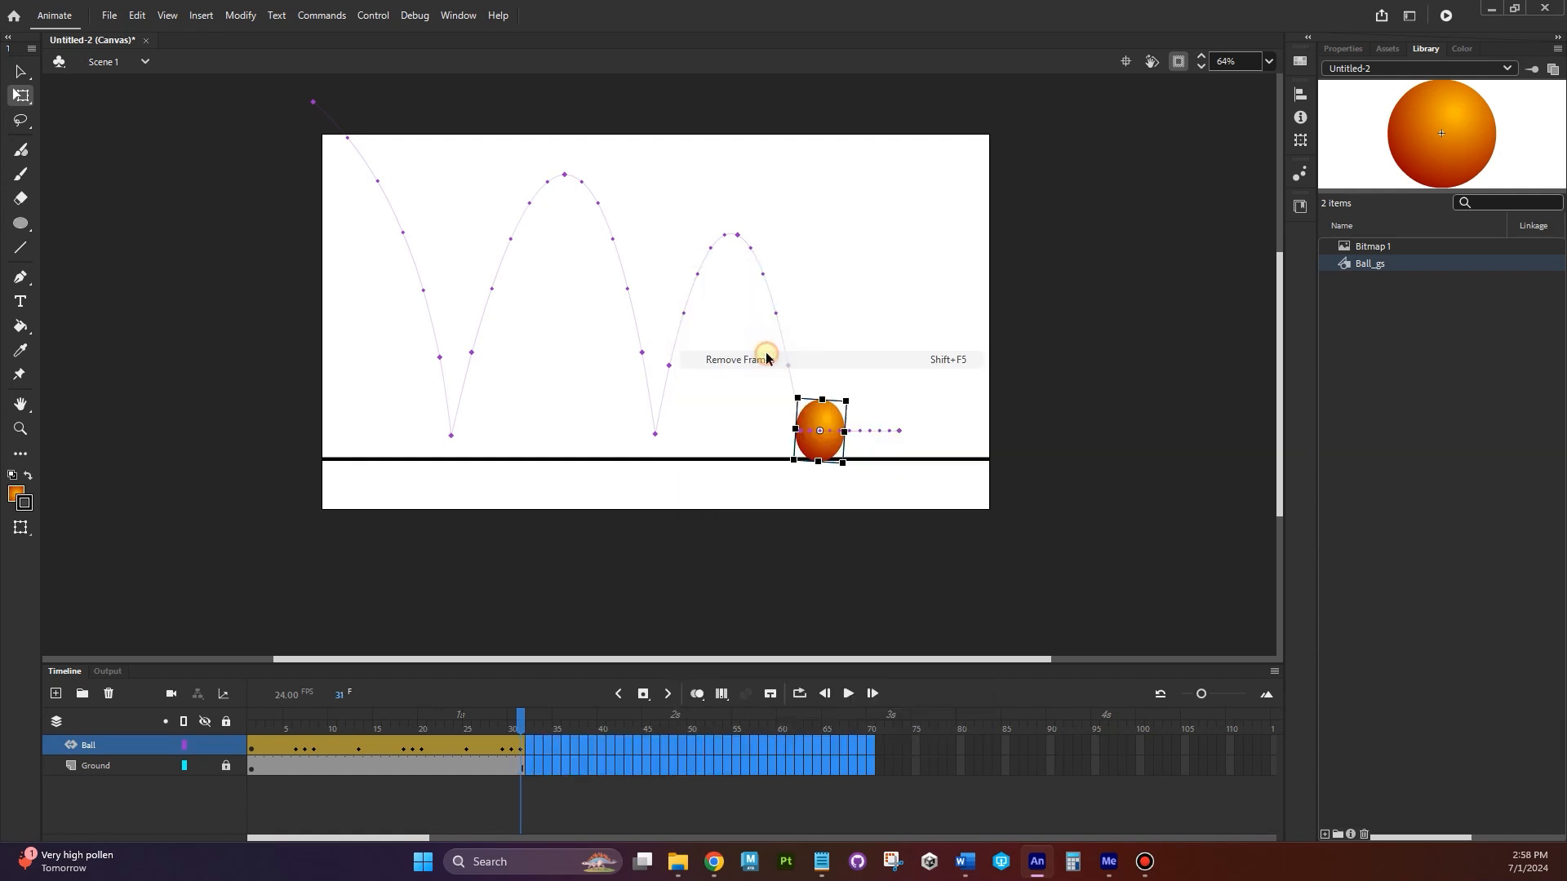
left_click(1008, 759)
Play the trimmed animation from near its start to check the bounces without the reference
left_click_drag(522, 718, 263, 727)
left_click(848, 693)
left_click(849, 693)
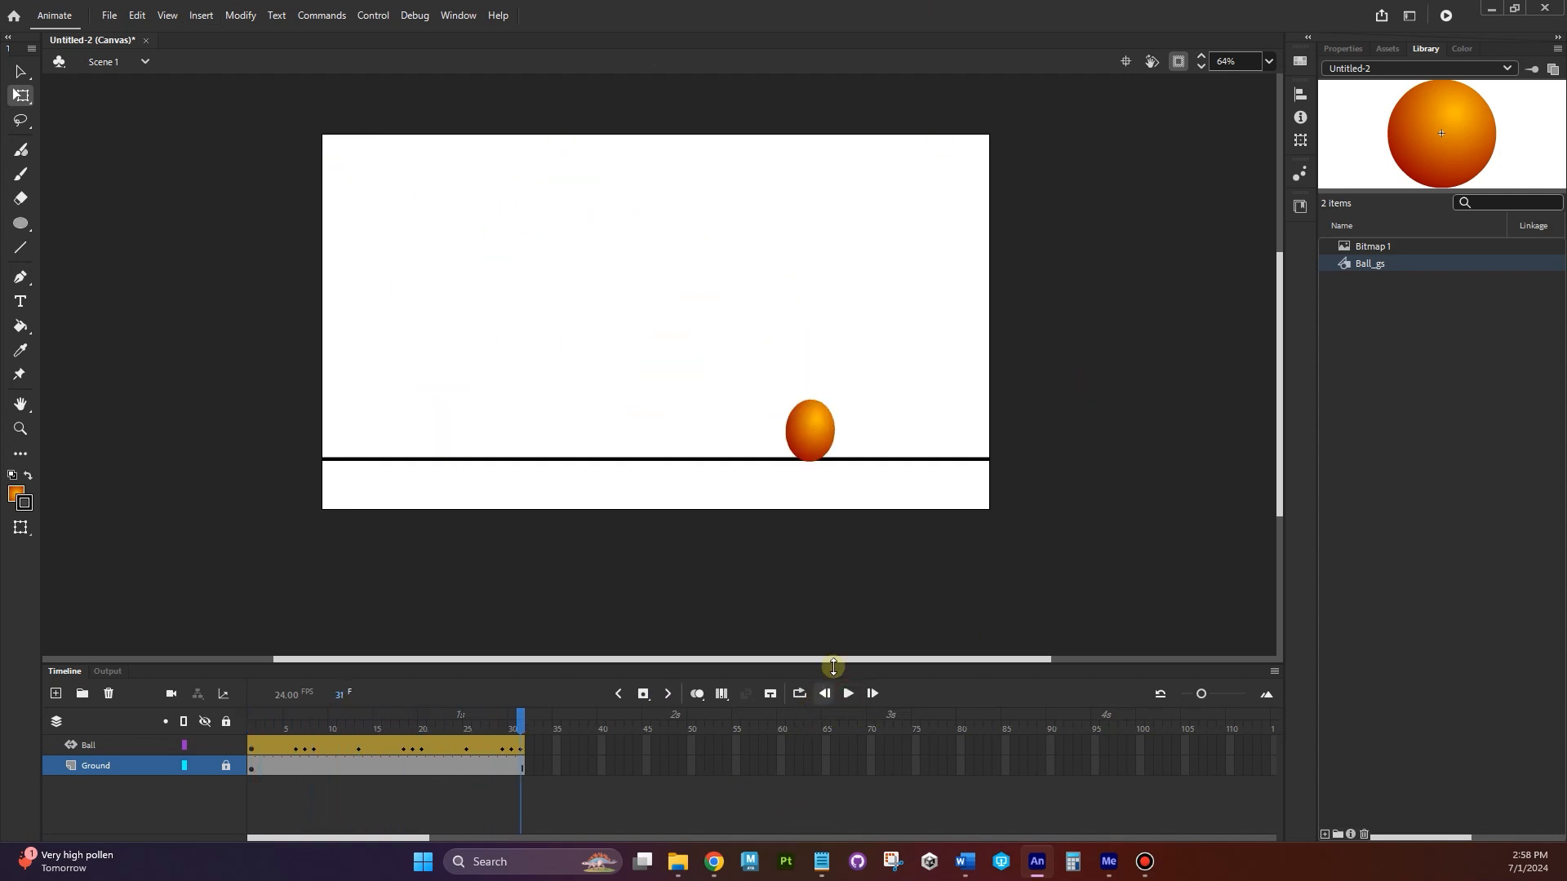
Export the entire movie as an H.264 video at 1280 x 720 px to Downloads, starting the Media Encoder queue immediately
left_click(110, 18)
left_click(122, 275)
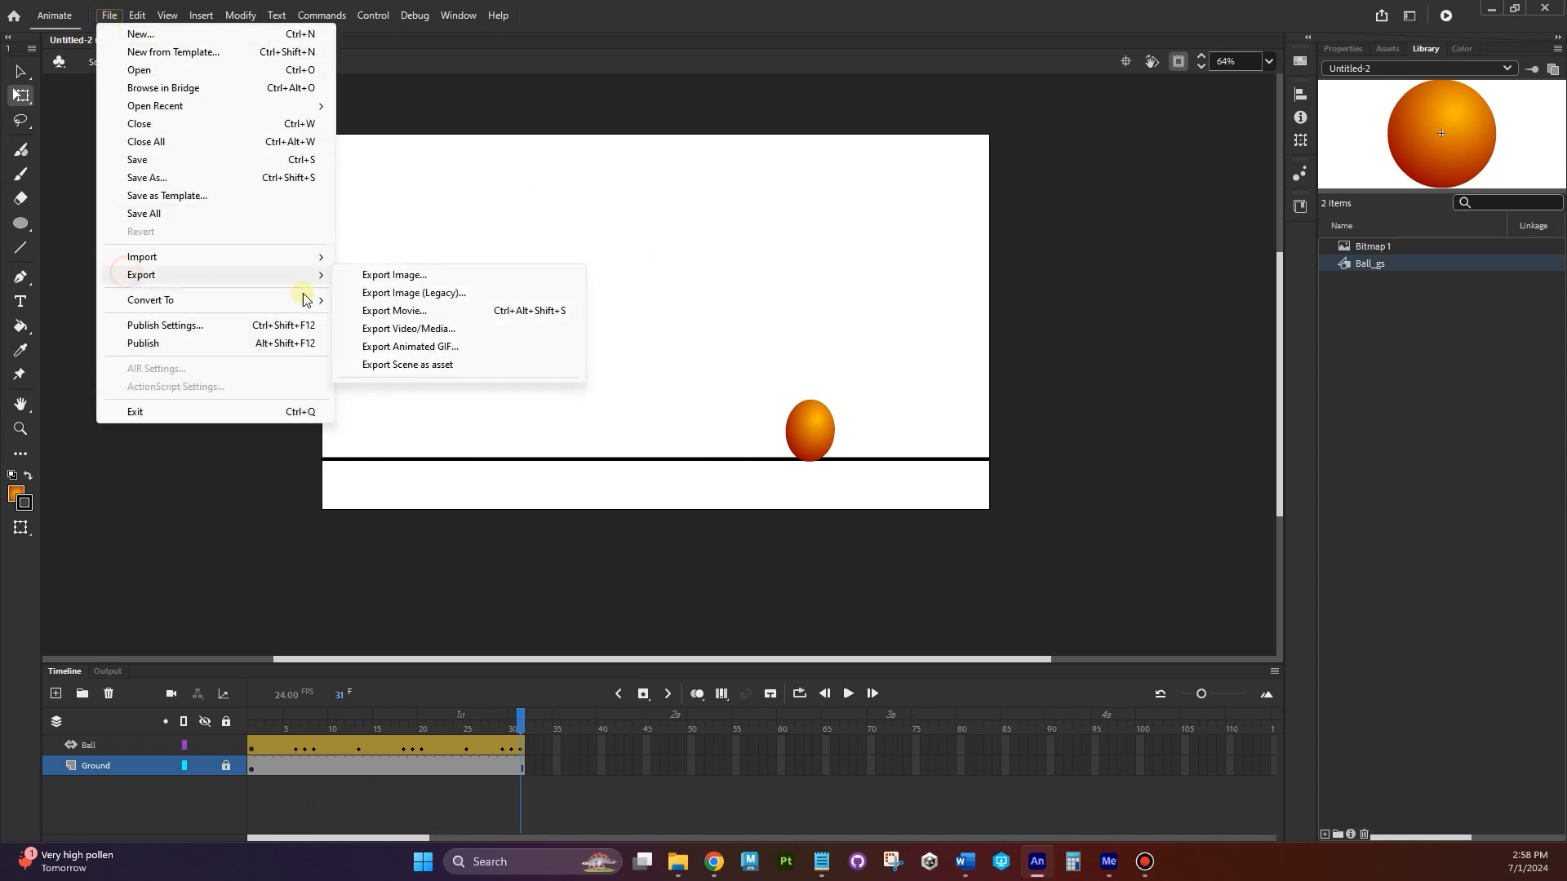
left_click(441, 331)
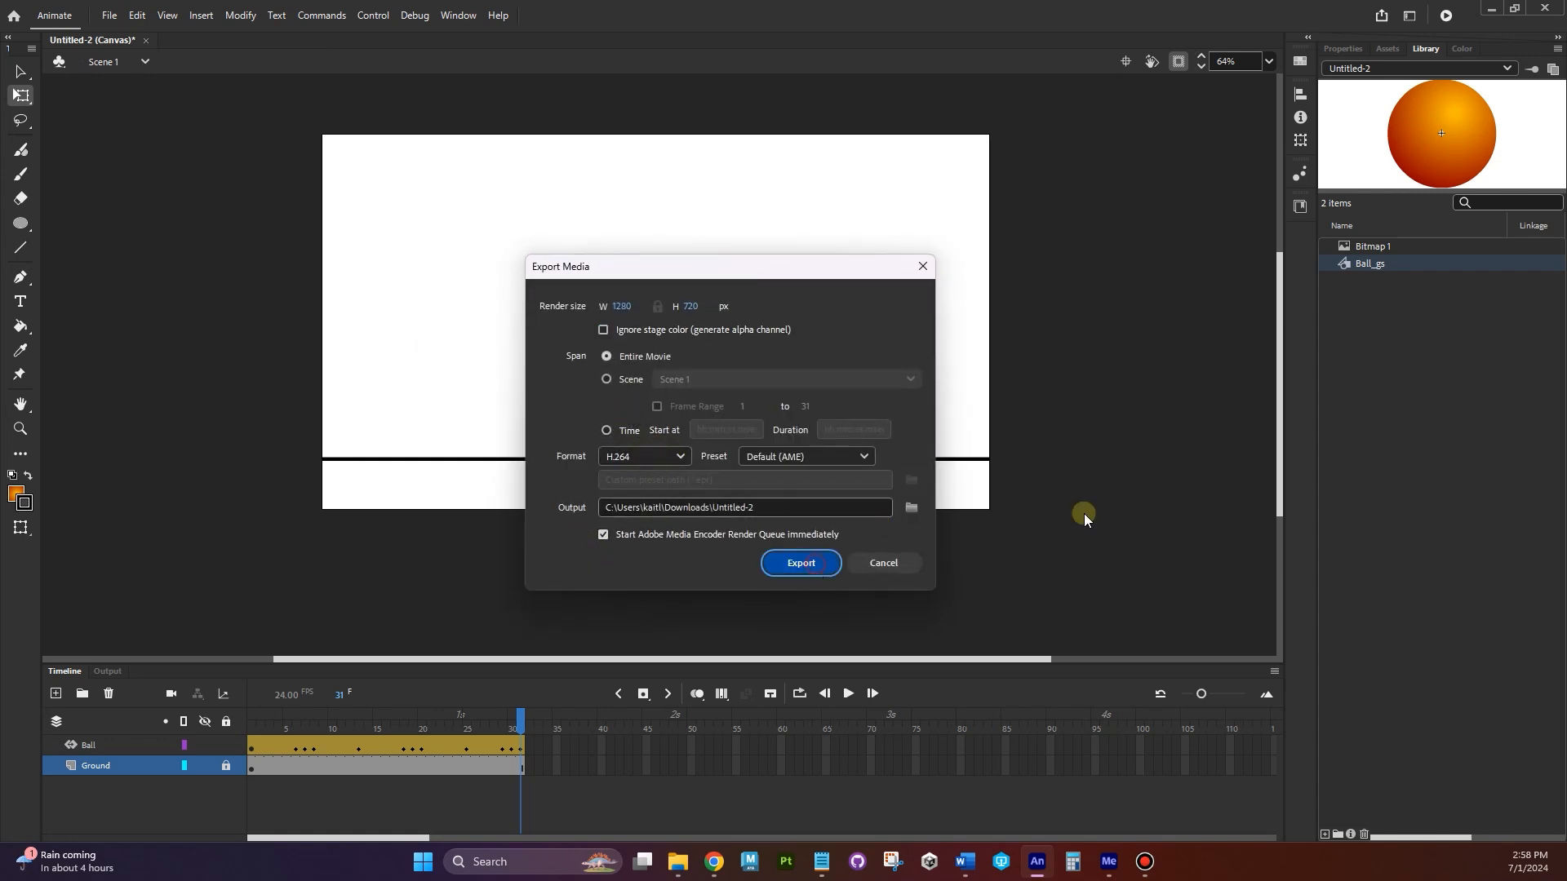
left_click(828, 561)
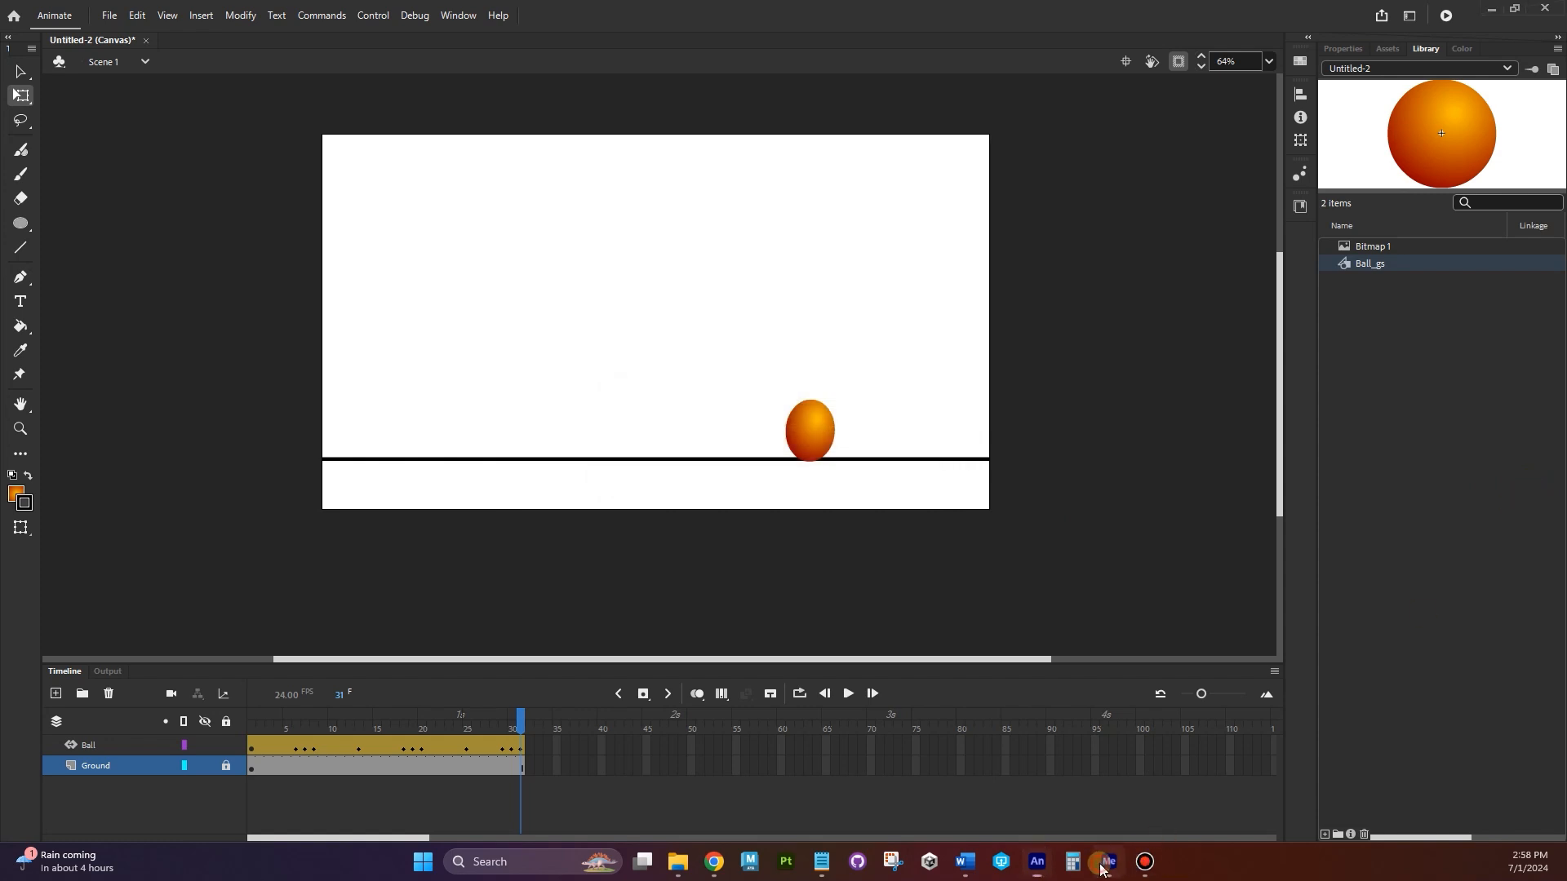
Switch to Media Encoder, open the exported Untitled-2.mp4 from its output folder, play and scrub through it, and close the player
left_click(1103, 865)
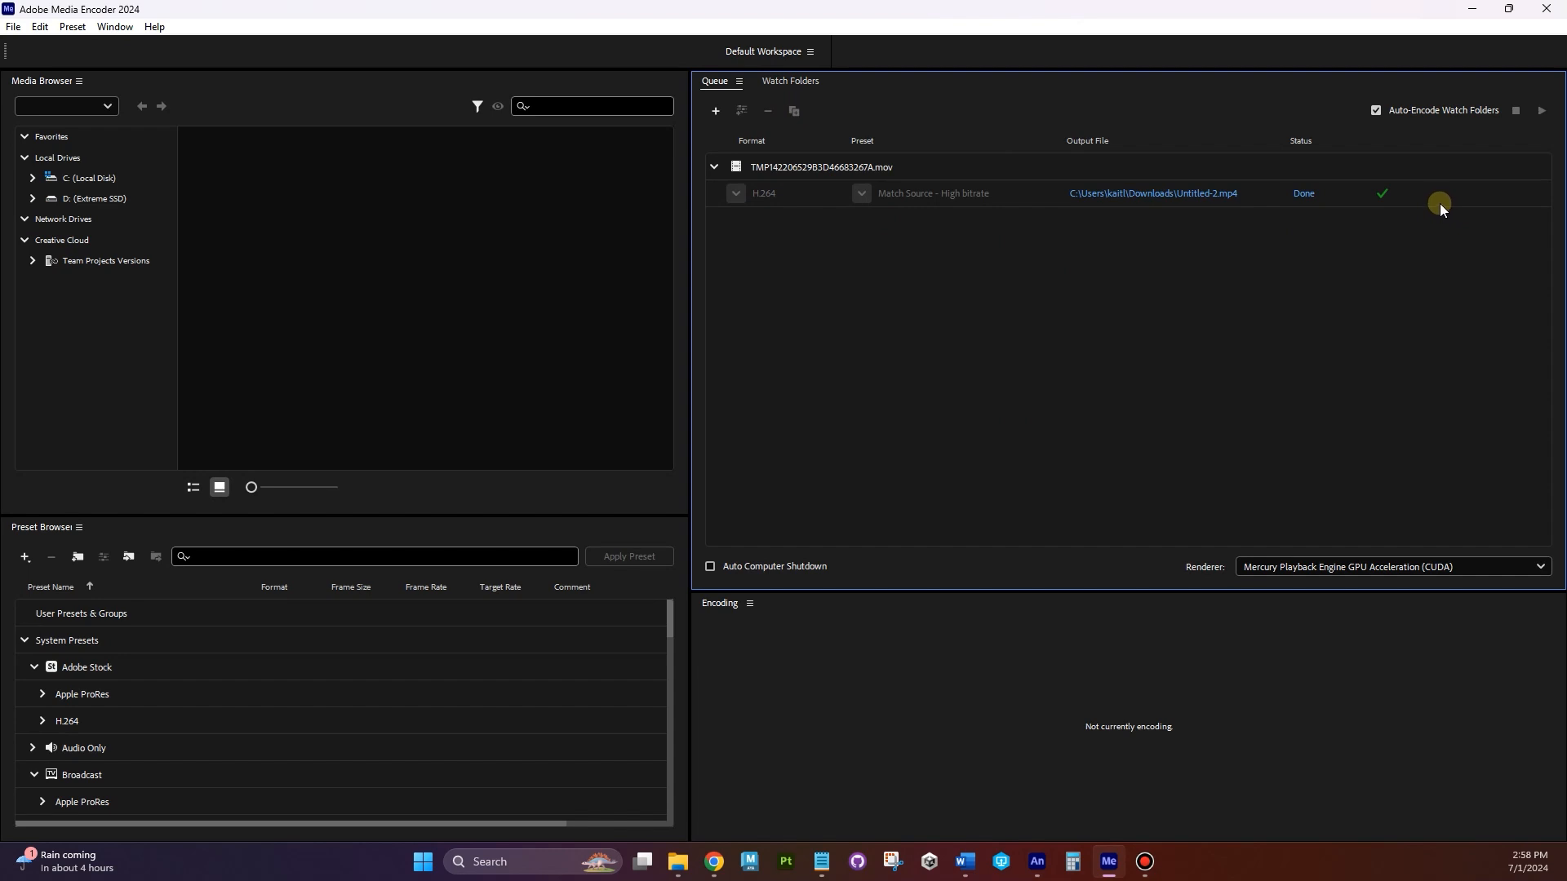
left_click(1176, 194)
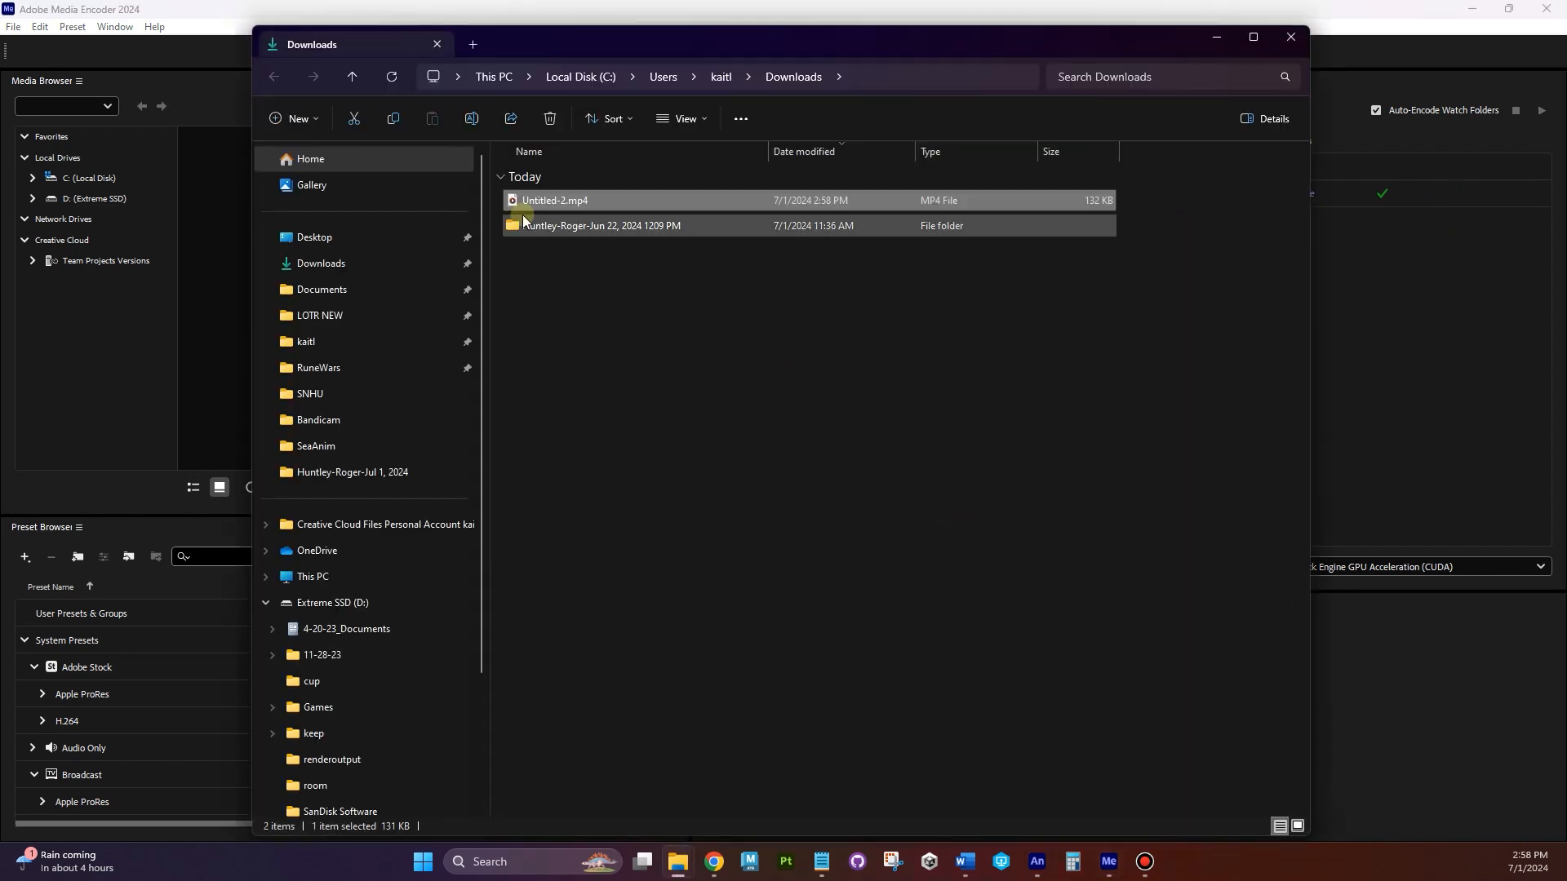
double_click(589, 200)
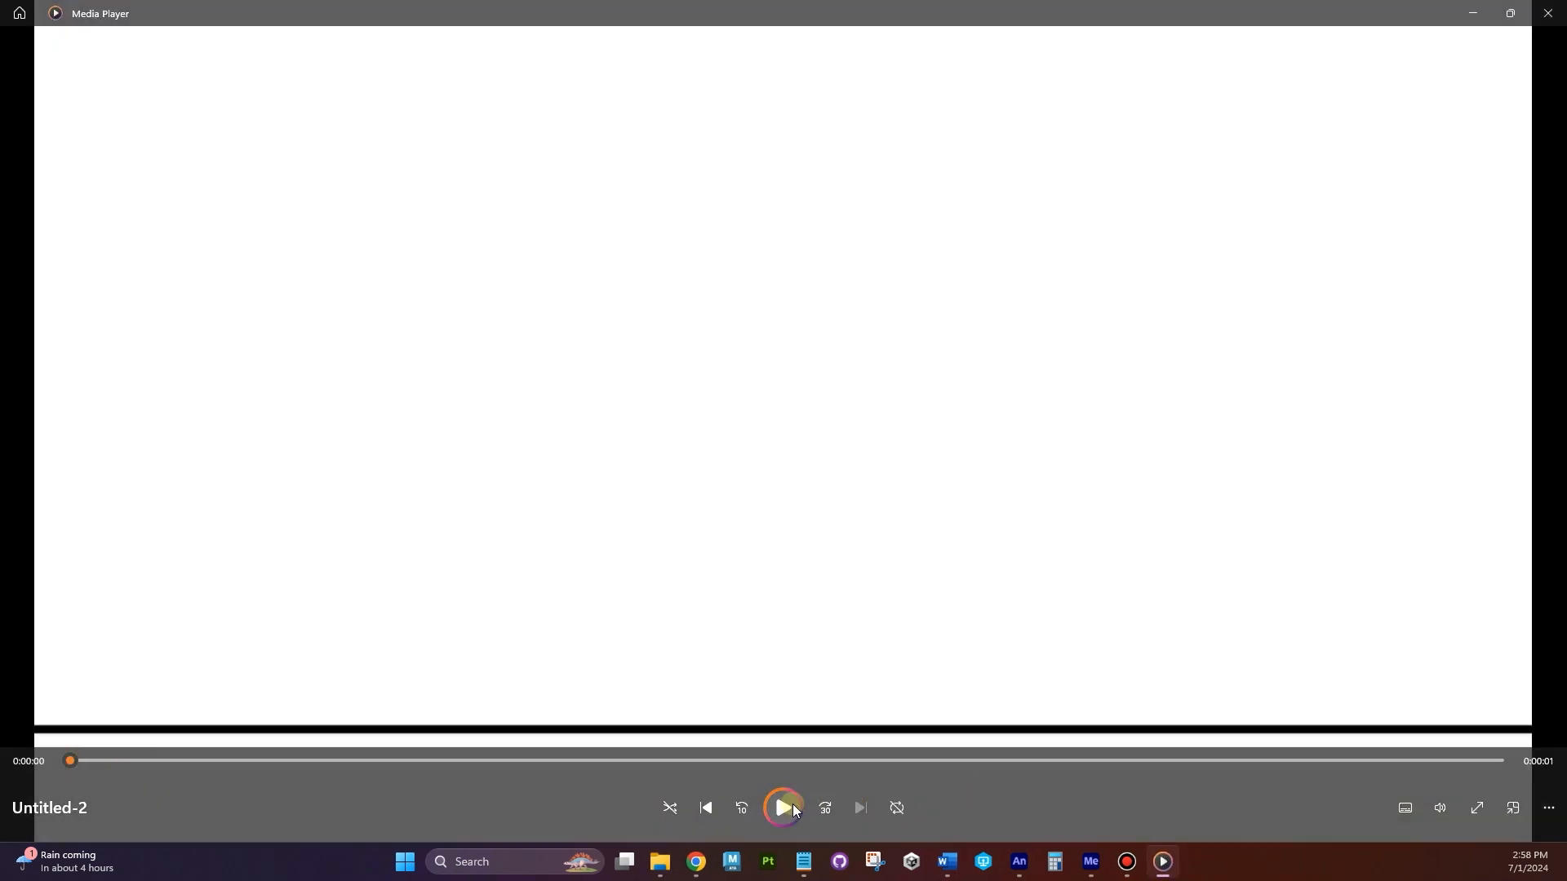
left_click(791, 805)
left_click_drag(103, 756, 1558, 738)
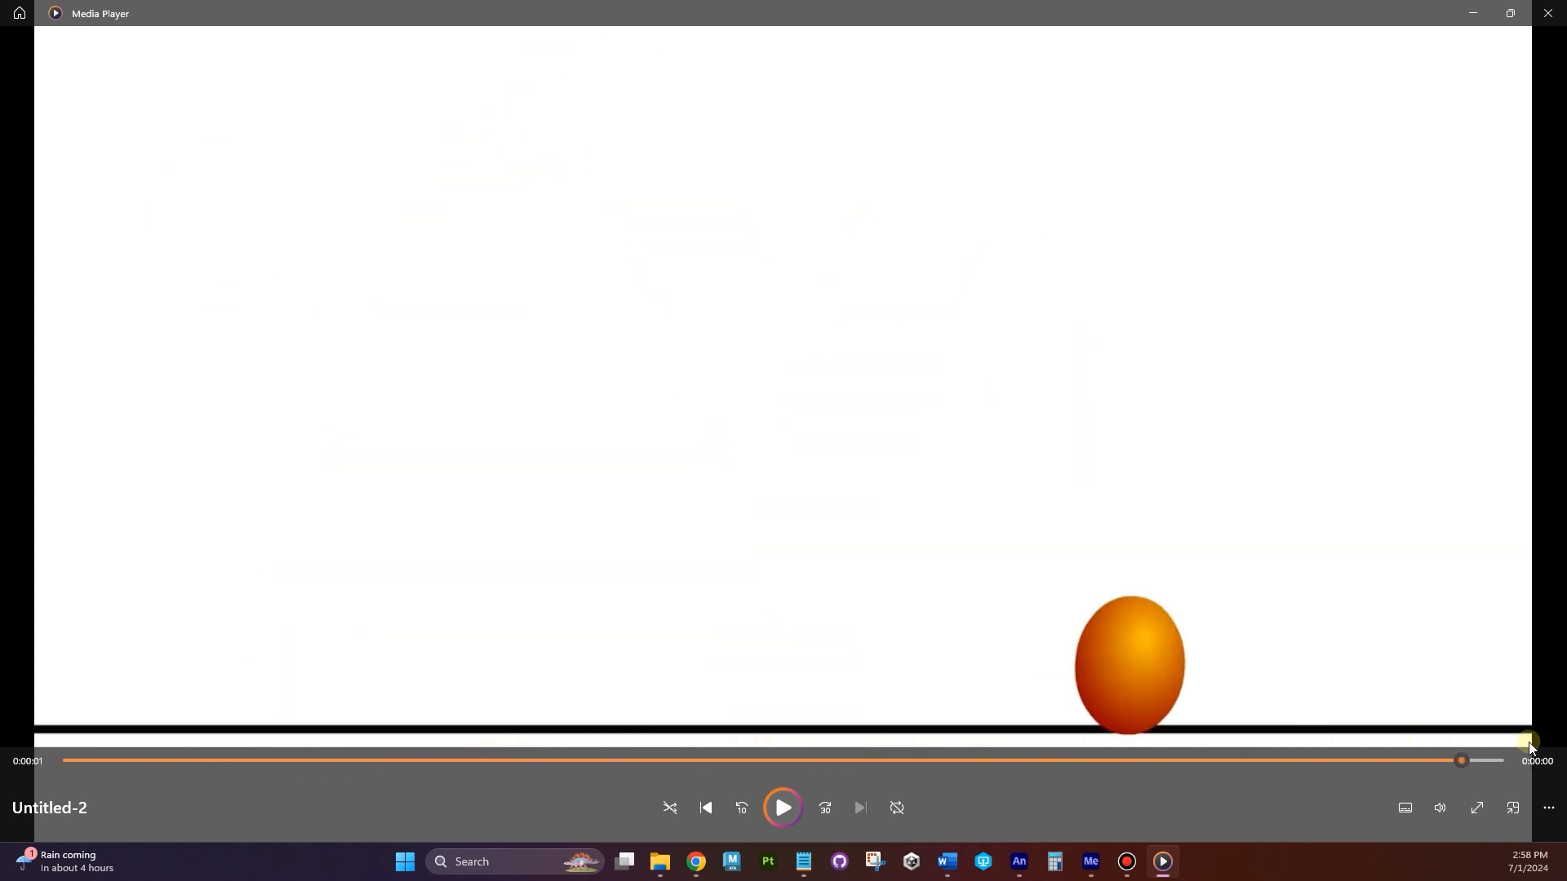
left_click(1553, 8)
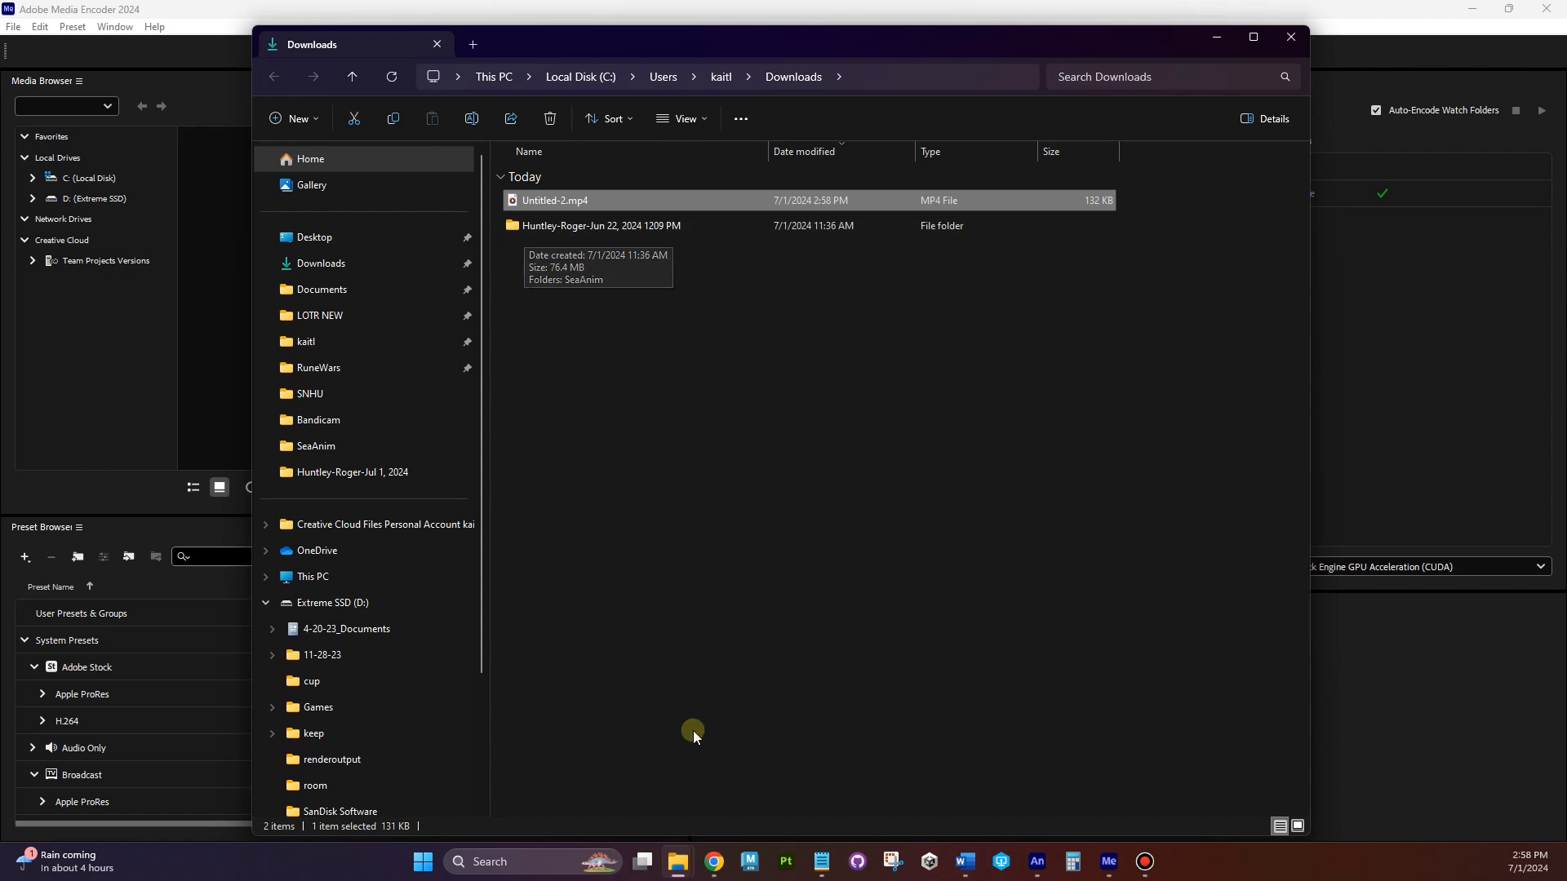
left_click(1377, 346)
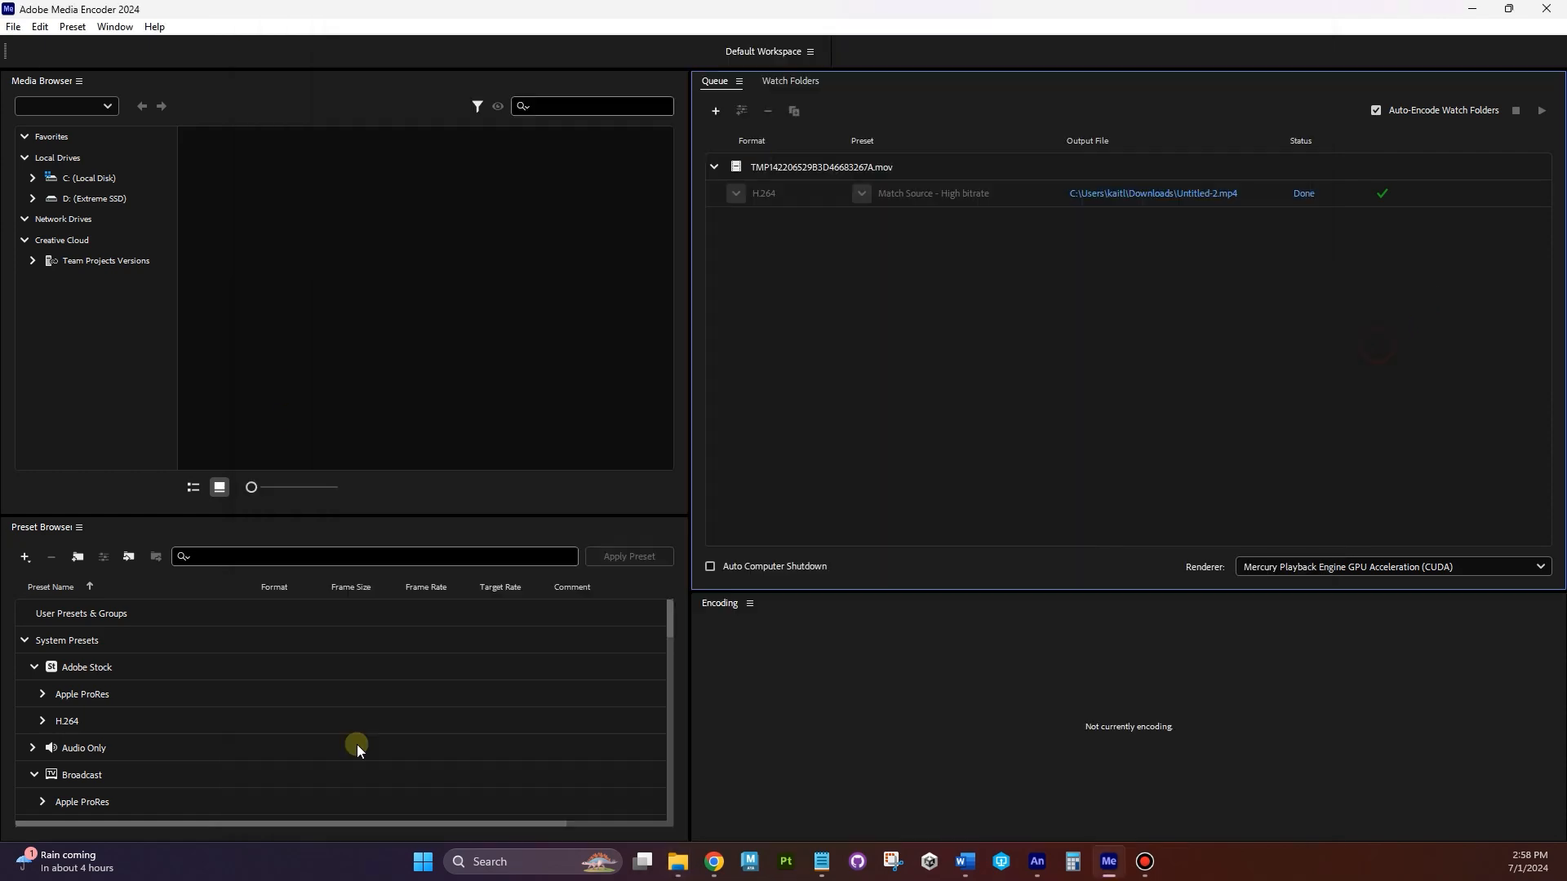
Switch back to Animate and start saving the bouncing ball document
left_click(1037, 862)
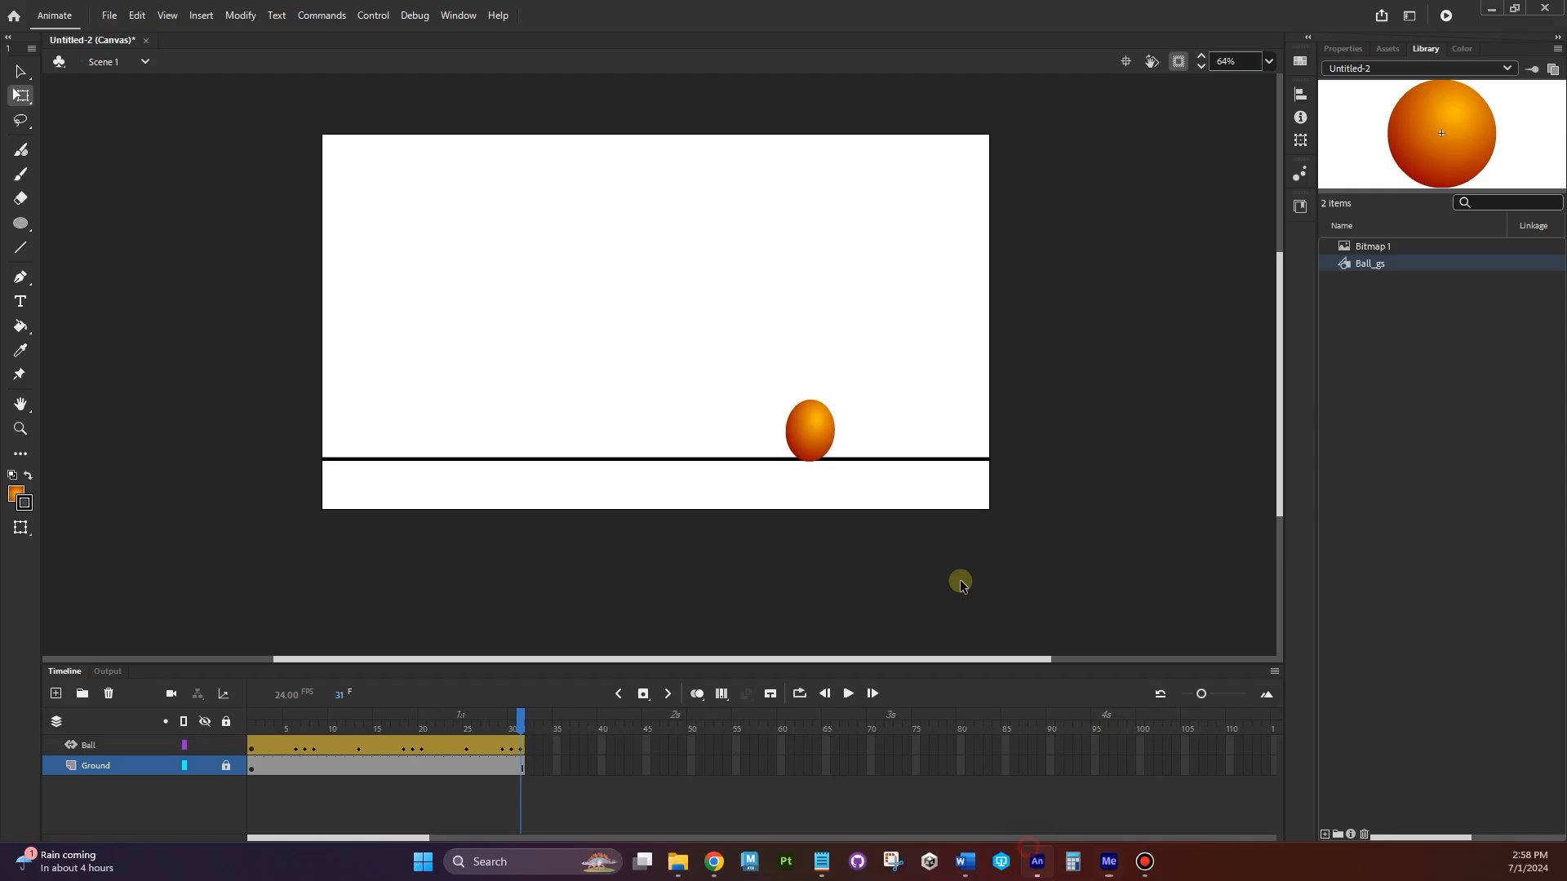
left_click(109, 16)
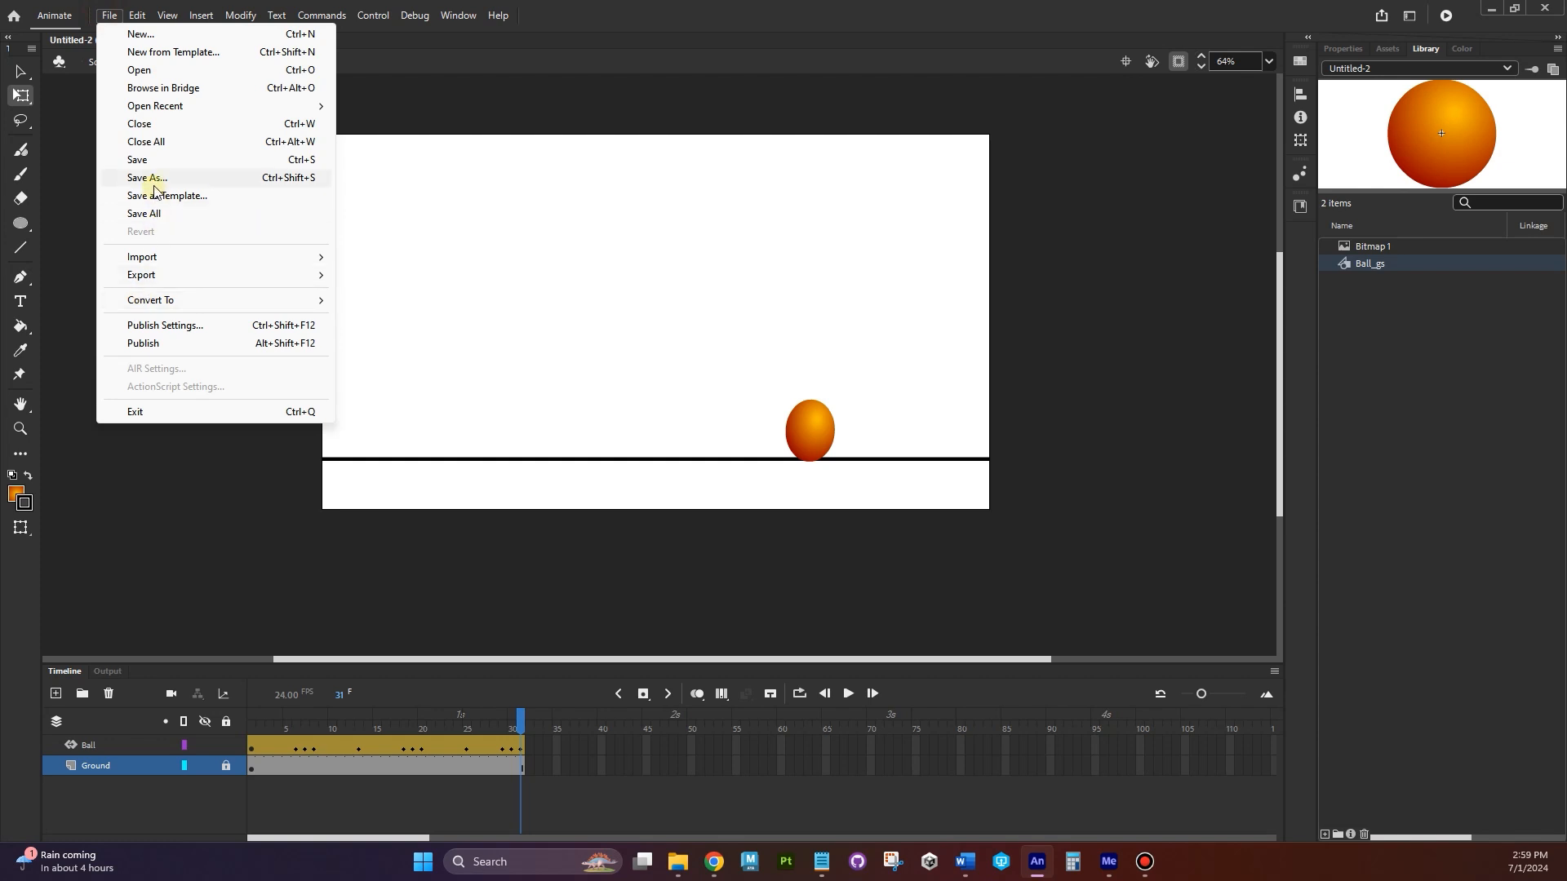